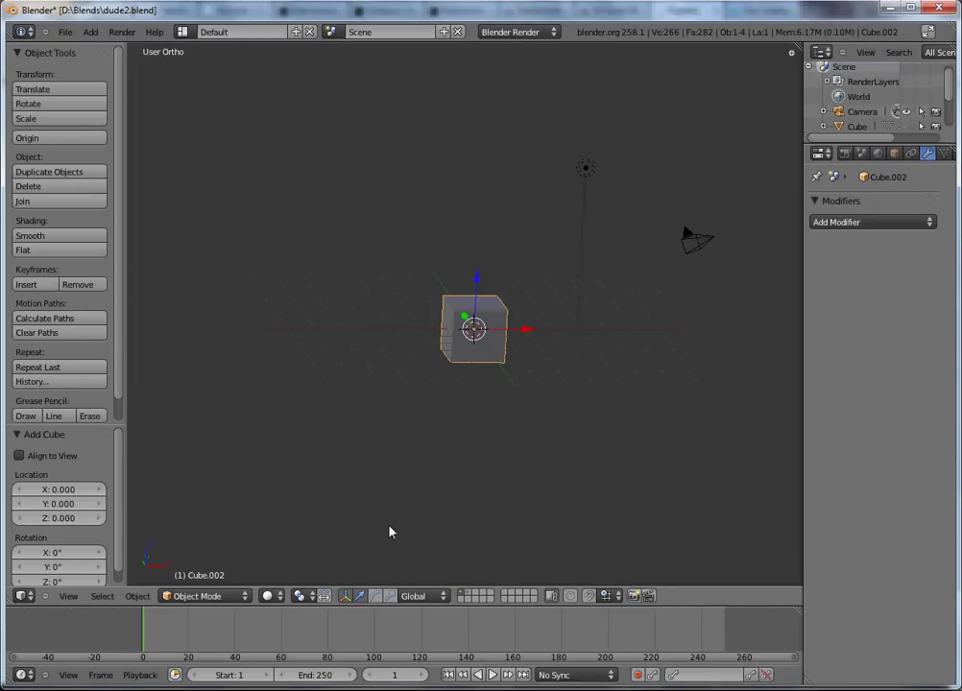
- Look over the character model on layer 2 from another angle and return to layer 1
{"action": "key", "text": "2"}
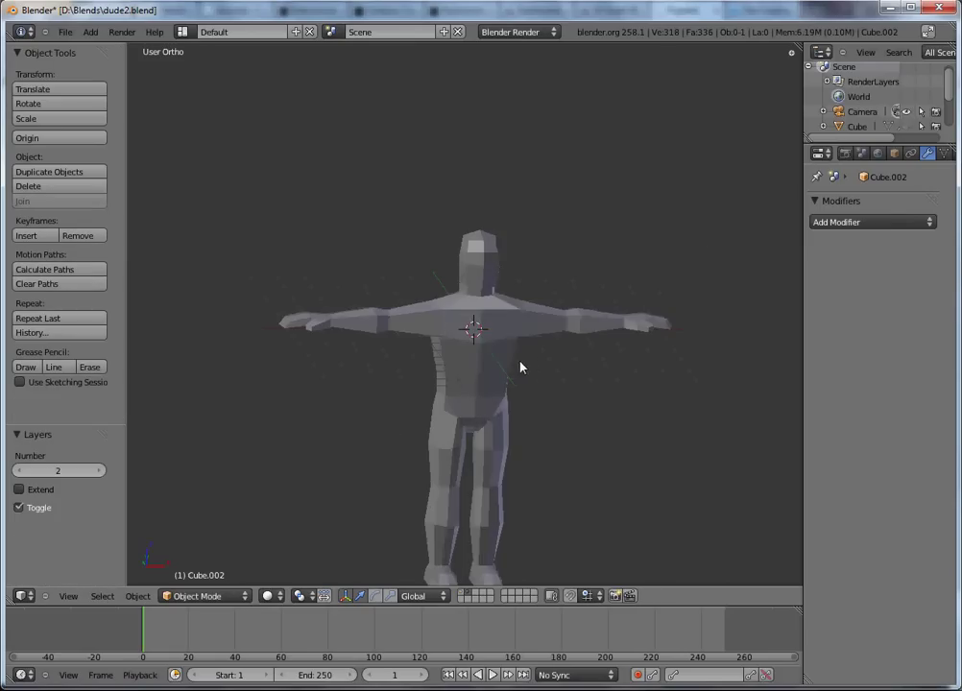
{"action": "middle_click_drag", "start_coordinate": [530, 416], "coordinate": [470, 421]}
{"action": "key", "text": "1"}
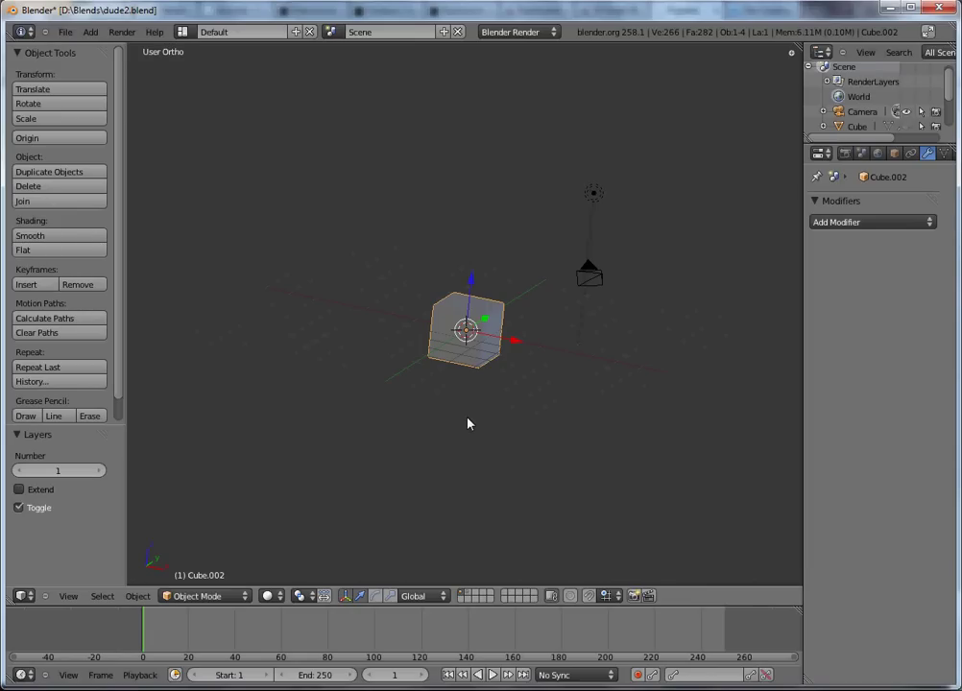
- In front view, add a vertical loop cut through the middle of the cube
{"action": "key", "text": "KP_1"}
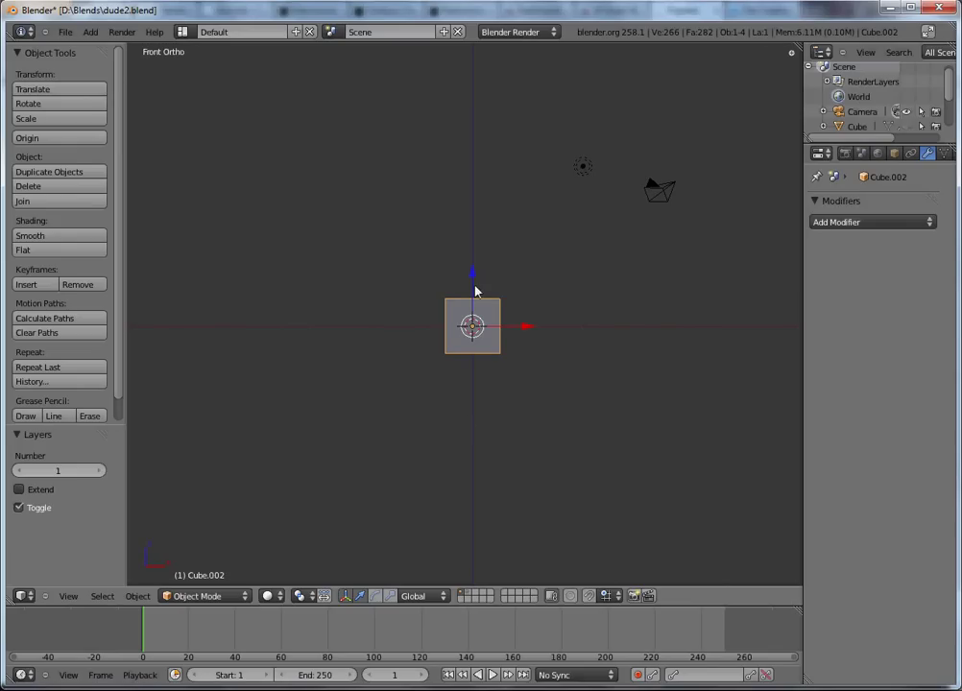
{"action": "key", "text": "Tab"}
{"action": "key", "text": "ctrl+r"}
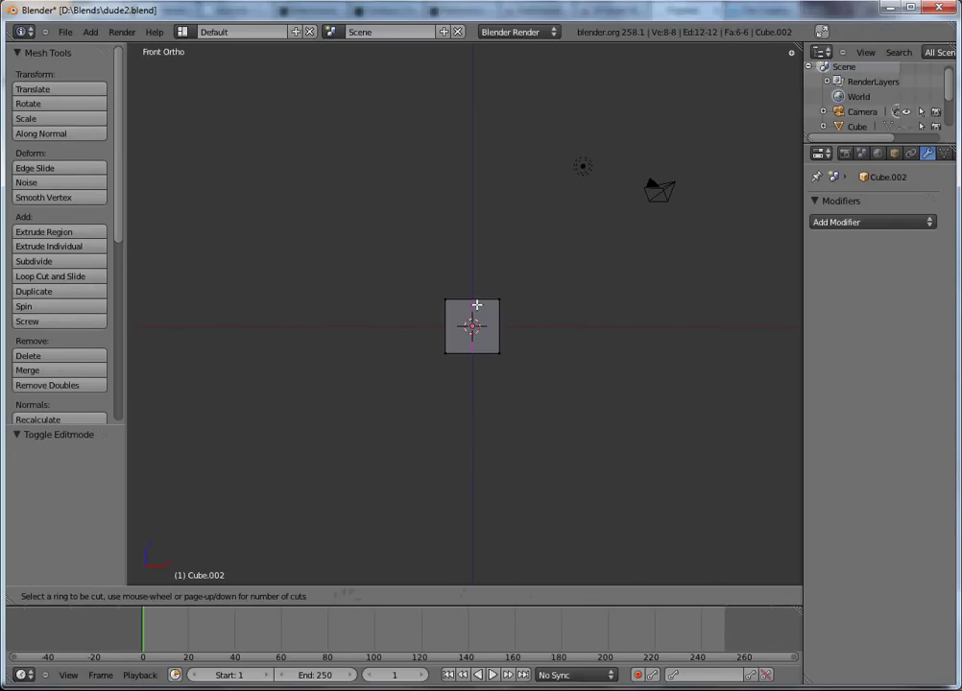
{"action": "left_click", "coordinate": [477, 305]}
{"action": "scroll", "coordinate": [502, 365], "scroll_direction": "up", "scroll_amount": 6}
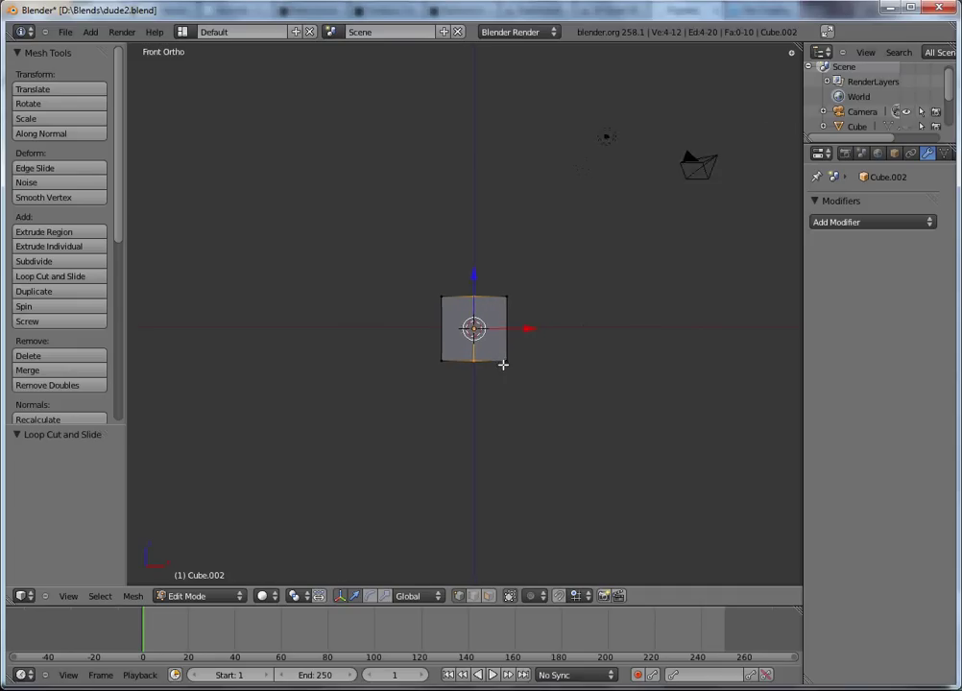
- Switch to wireframe display and delete the cube's outer vertices on the positive X side
{"action": "key", "text": "z"}
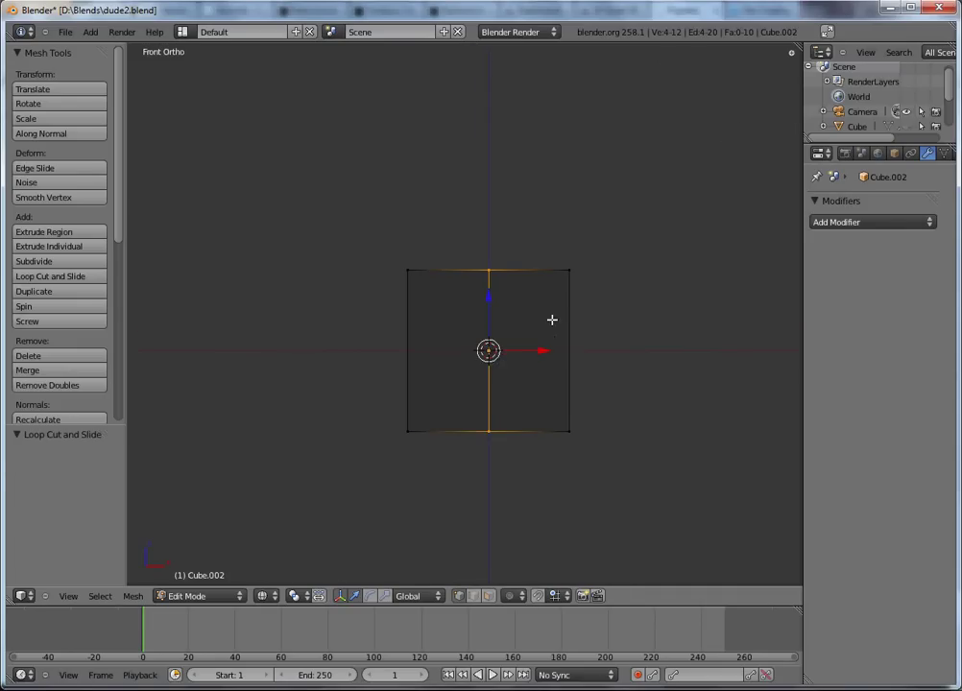
{"action": "key", "text": "a"}
{"action": "key", "text": "b"}
{"action": "left_click_drag", "start_coordinate": [543, 247], "coordinate": [617, 447]}
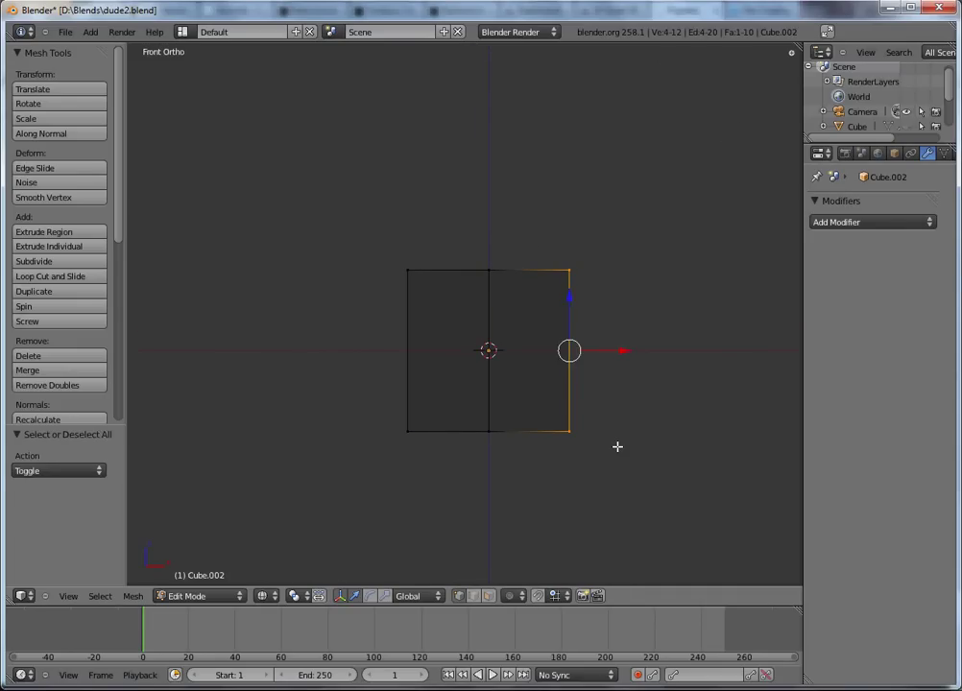
{"action": "key", "text": "x"}
{"action": "left_click", "coordinate": [580, 320]}
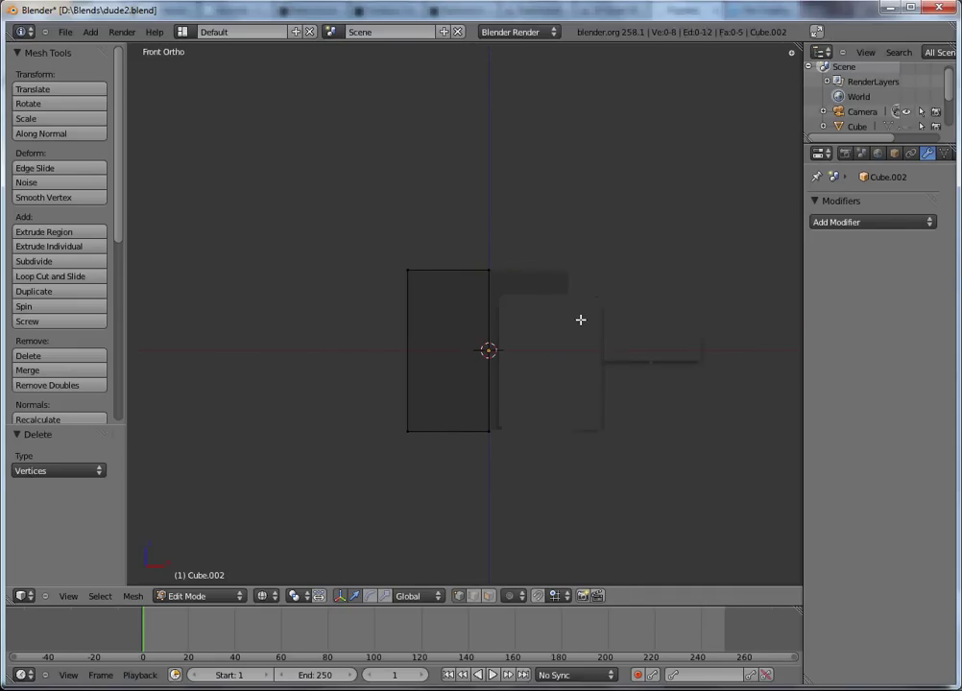
- Add a Mirror modifier to the remaining half of the cube and check the mirrored result in Object Mode
{"action": "key", "text": "a"}
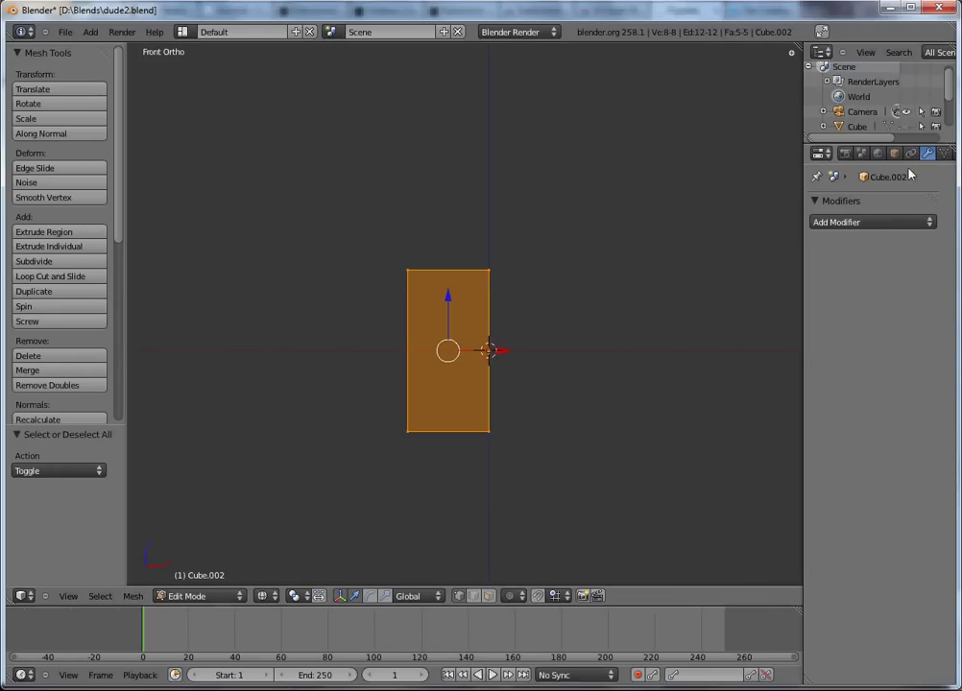
{"action": "left_click", "coordinate": [904, 222]}
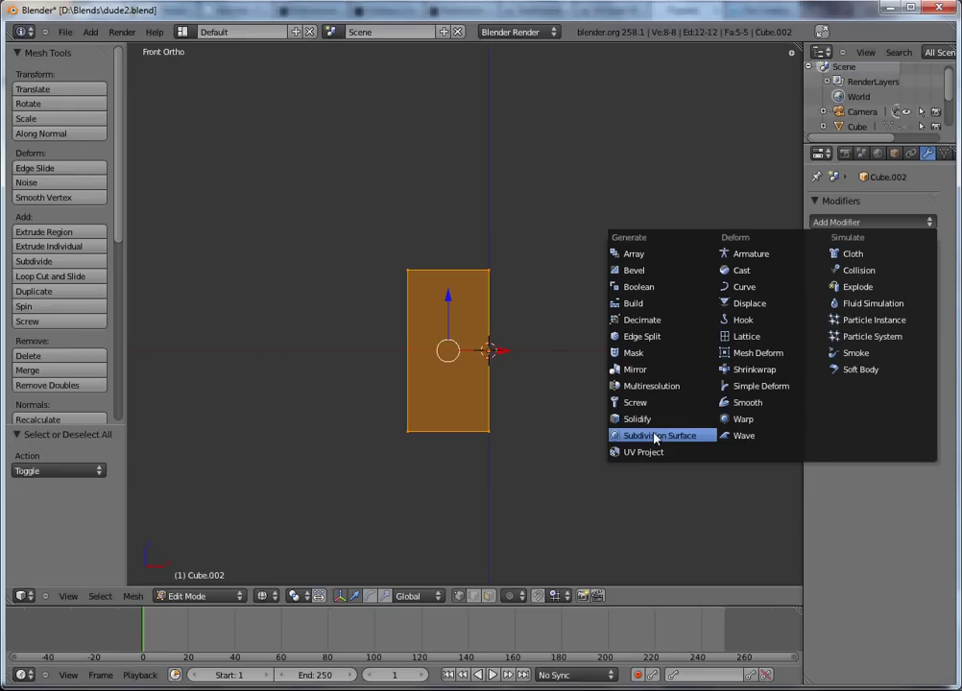
{"action": "left_click", "coordinate": [646, 370]}
{"action": "key", "text": "Tab"}
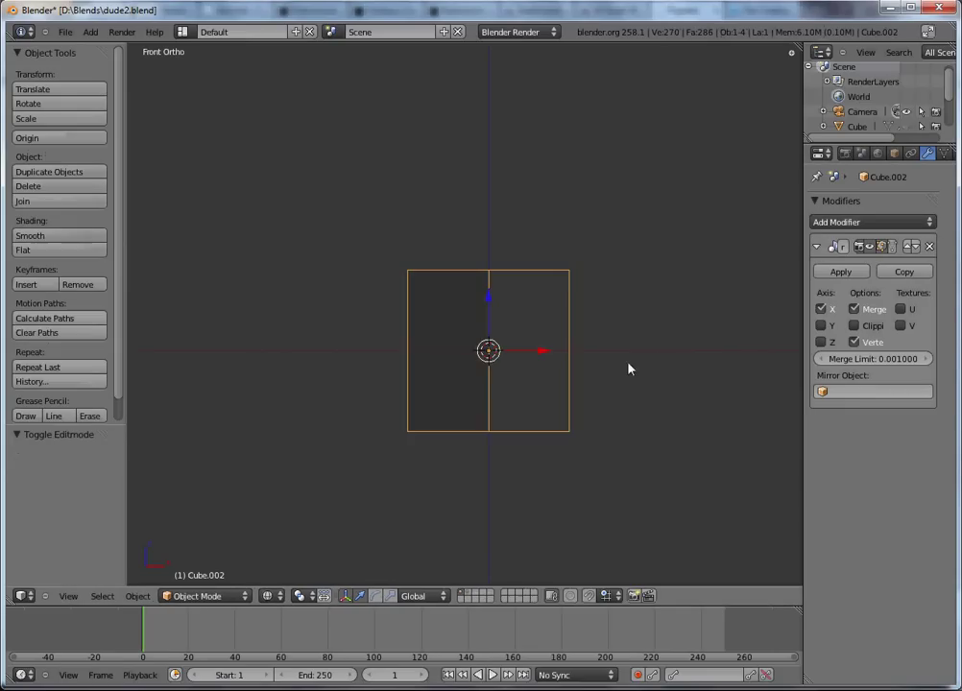
{"action": "middle_click_drag", "start_coordinate": [629, 369], "coordinate": [455, 365]}
- Switch to face selection in Edit Mode and extrude the half cube's bottom face down by about 0.56
{"action": "key", "text": "Tab"}
{"action": "key", "text": "KP_1"}
{"action": "key", "text": "ctrl+Tab"}
{"action": "left_click", "coordinate": [552, 414]}
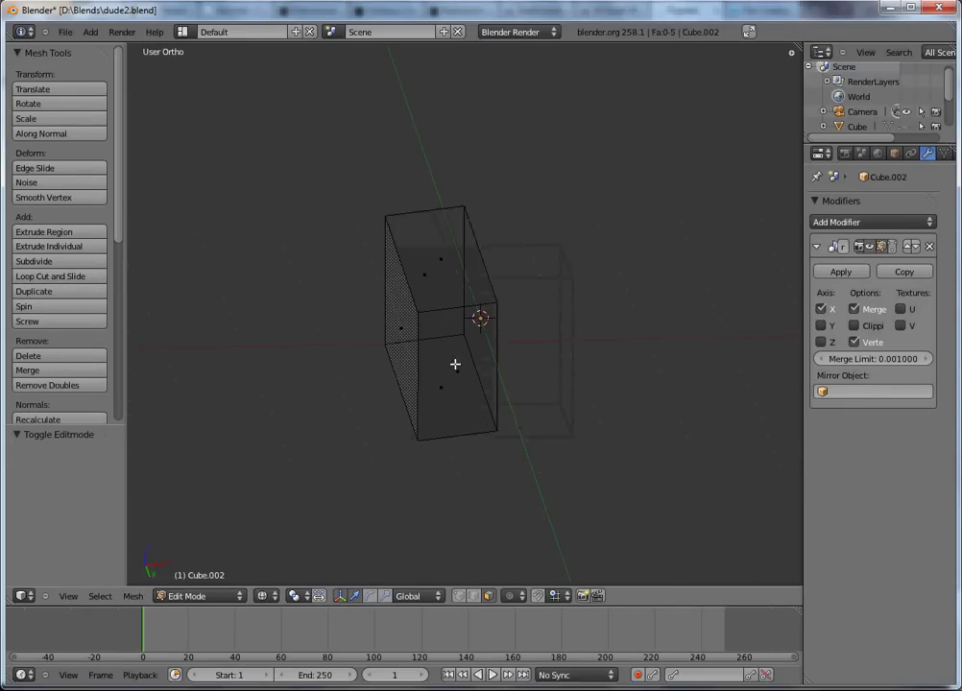
{"action": "right_click", "coordinate": [447, 384]}
{"action": "key", "text": "KP_1"}
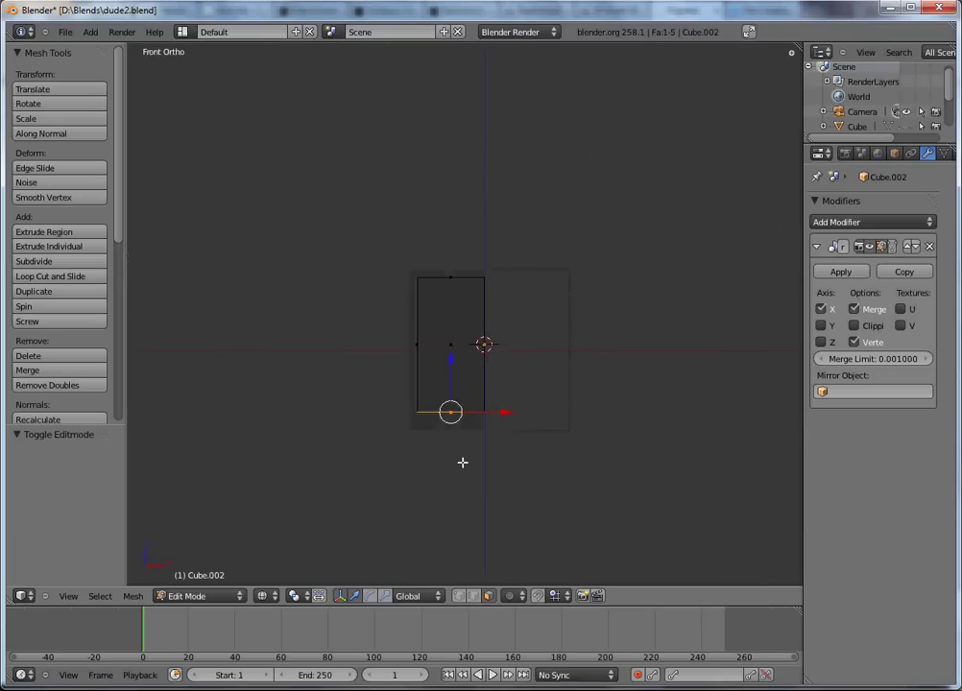
{"action": "middle_click_drag", "start_coordinate": [462, 462], "coordinate": [443, 395], "text": "shift"}
{"action": "key", "text": "e"}
{"action": "left_click", "coordinate": [447, 451]}
- Enable Clipping on the Mirror modifier and scale the extruded chin face to about 0.37
{"action": "key", "text": "s"}
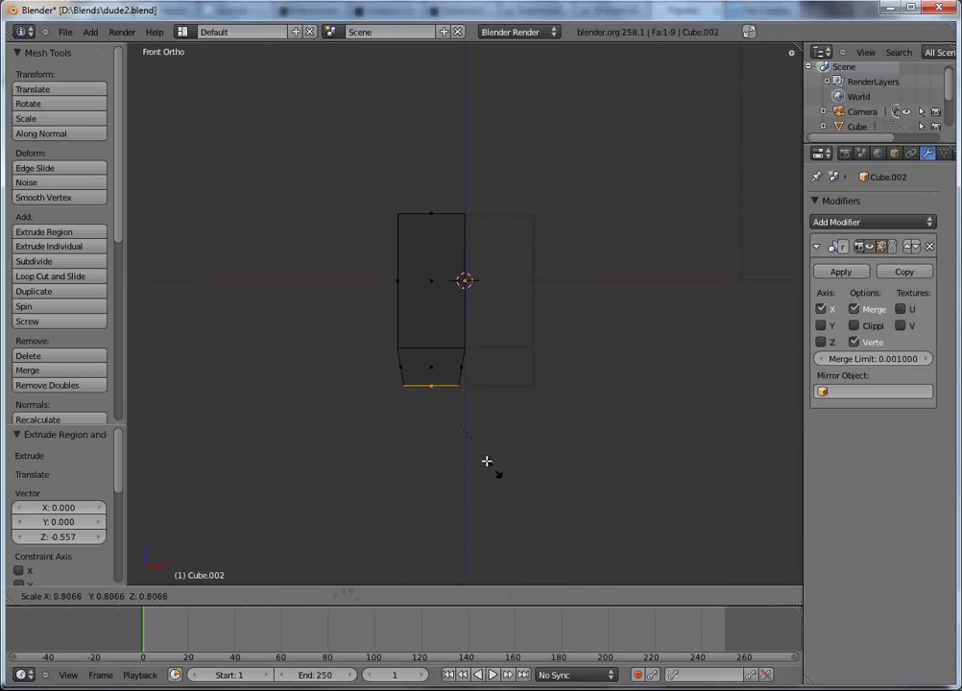
{"action": "double_click", "coordinate": [477, 448]}
{"action": "left_click", "coordinate": [854, 325]}
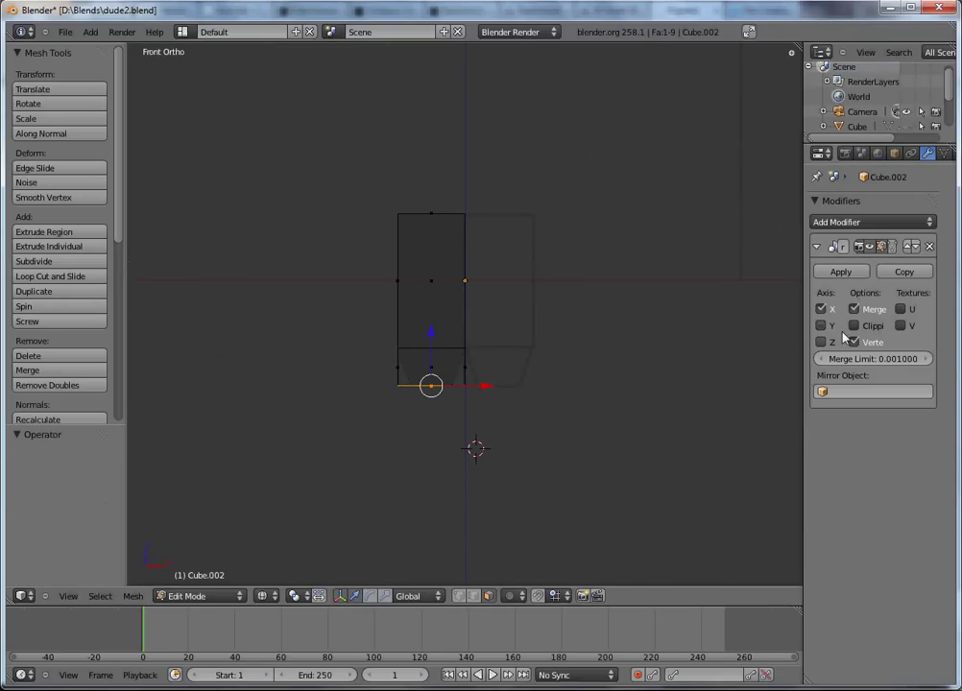
{"action": "key", "text": "s"}
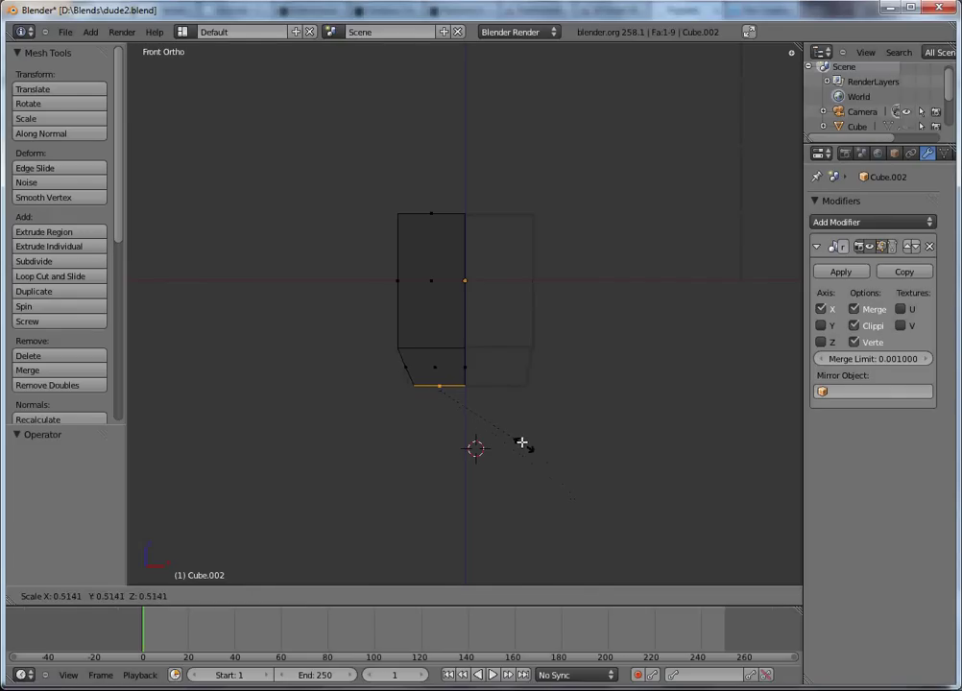
{"action": "left_click", "coordinate": [497, 426]}
- Extrude the bottom face down twice to form the neck, the second time by about 0.8
{"action": "middle_click_drag", "start_coordinate": [485, 442], "coordinate": [497, 286], "text": "shift"}
{"action": "scroll", "coordinate": [497, 286], "scroll_direction": "down", "scroll_amount": 2}
{"action": "key", "text": "e"}
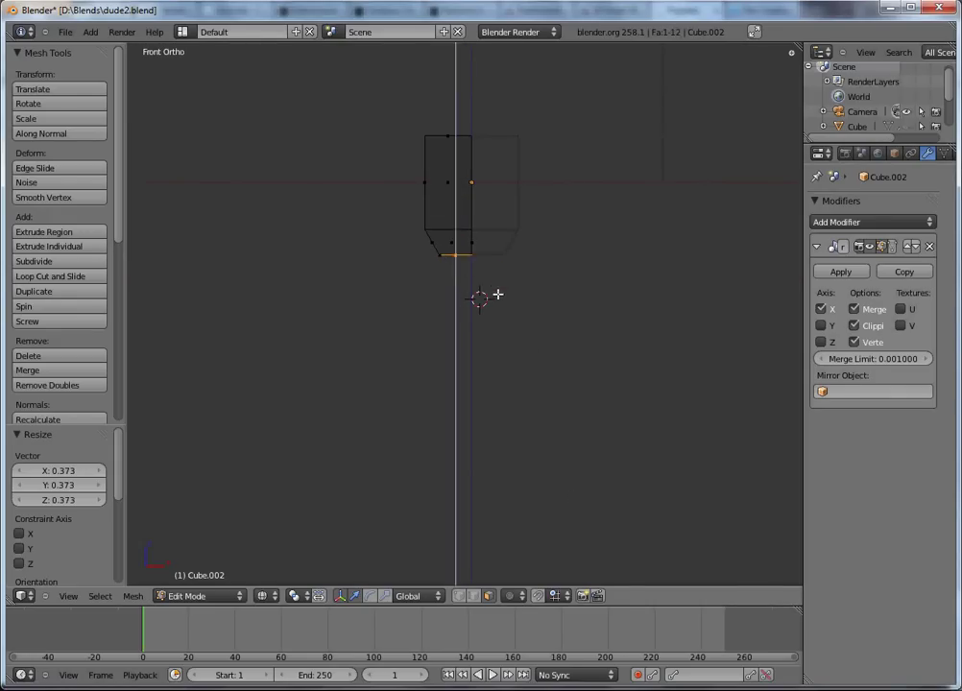
{"action": "left_click", "coordinate": [499, 322]}
{"action": "key", "text": "e"}
{"action": "left_click", "coordinate": [501, 360]}
- Scale the lowest face up by about 4.6 to flare out the shoulders and check the shape in solid display
{"action": "key", "text": "s"}
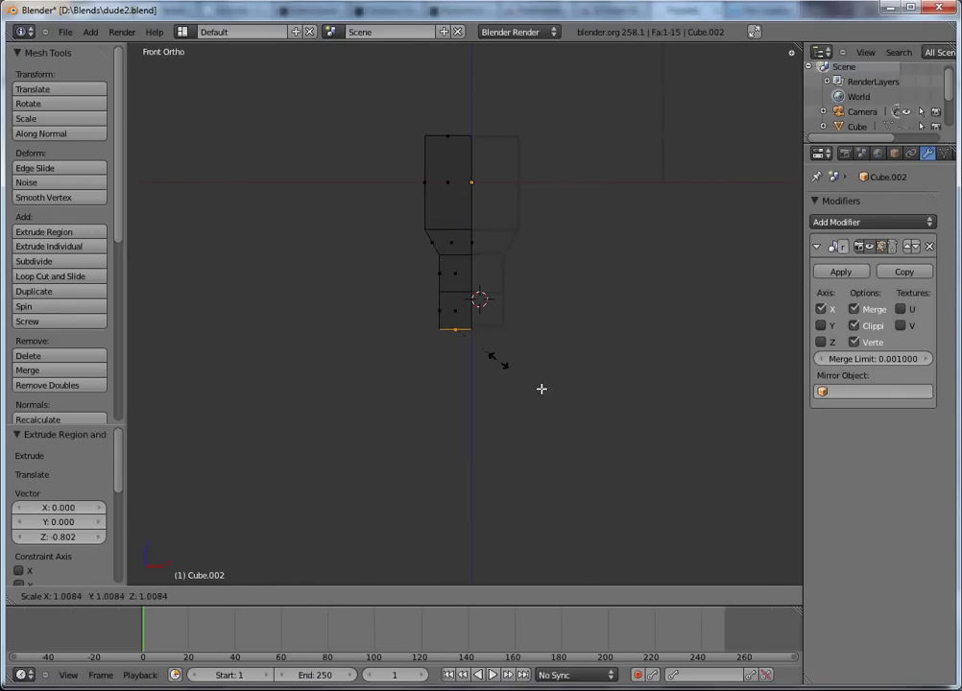
{"action": "left_click", "coordinate": [684, 438]}
{"action": "middle_click_drag", "start_coordinate": [507, 383], "coordinate": [638, 466]}
{"action": "key", "text": "KP_3"}
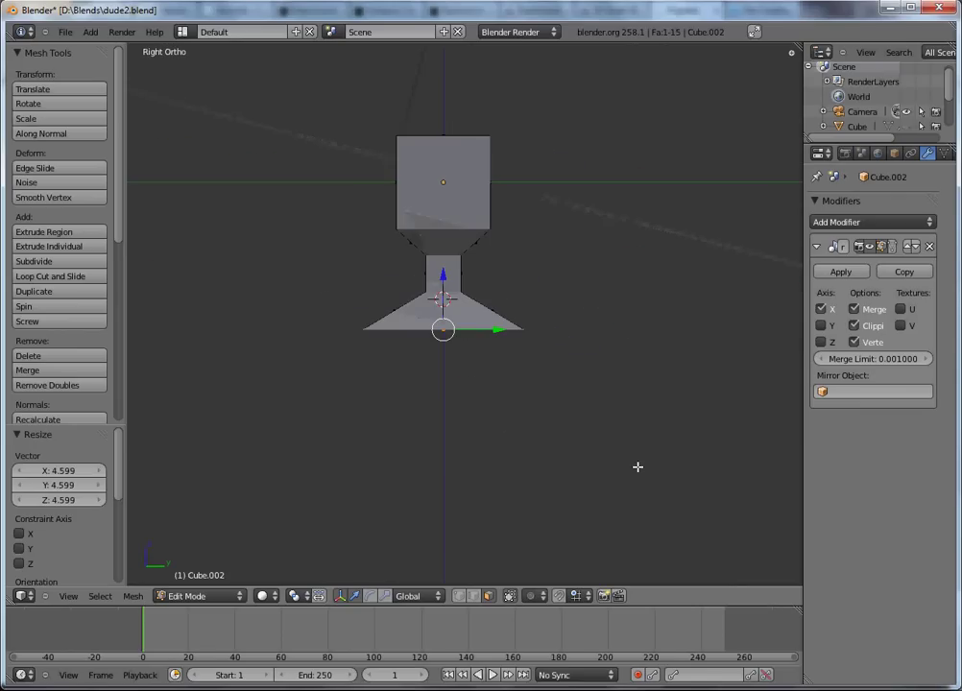
{"action": "middle_click_drag", "start_coordinate": [497, 426], "coordinate": [455, 401]}
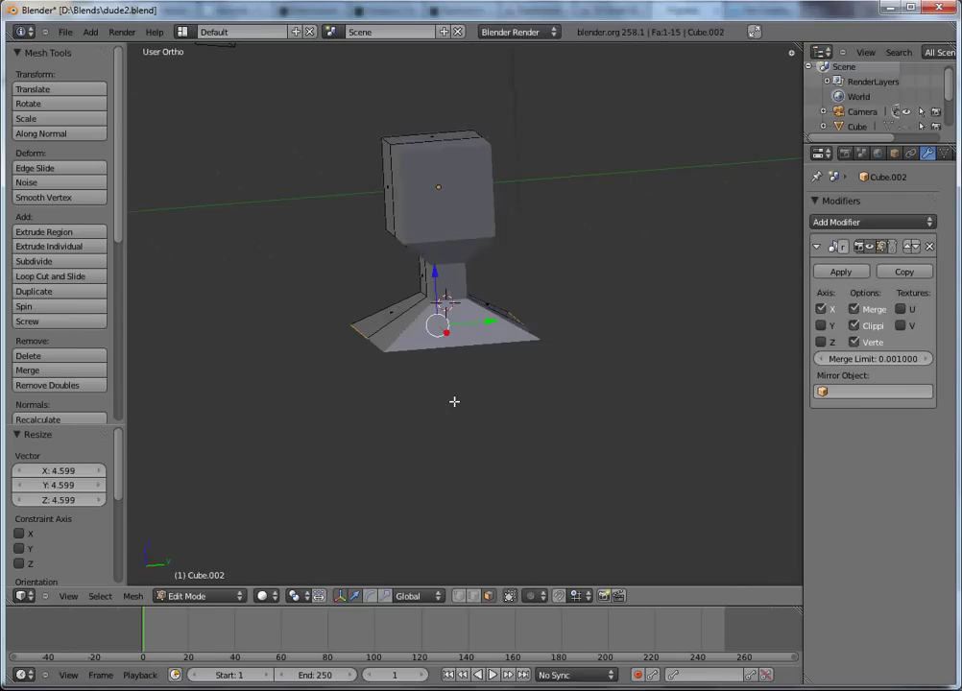
{"action": "key", "text": "KP_1"}
{"action": "key", "text": "KP_3"}
- Scale the shoulder face to about 0.65 along Y, and widen it along X by about 1.14 and again by about 1.42
{"action": "key", "text": "s"}
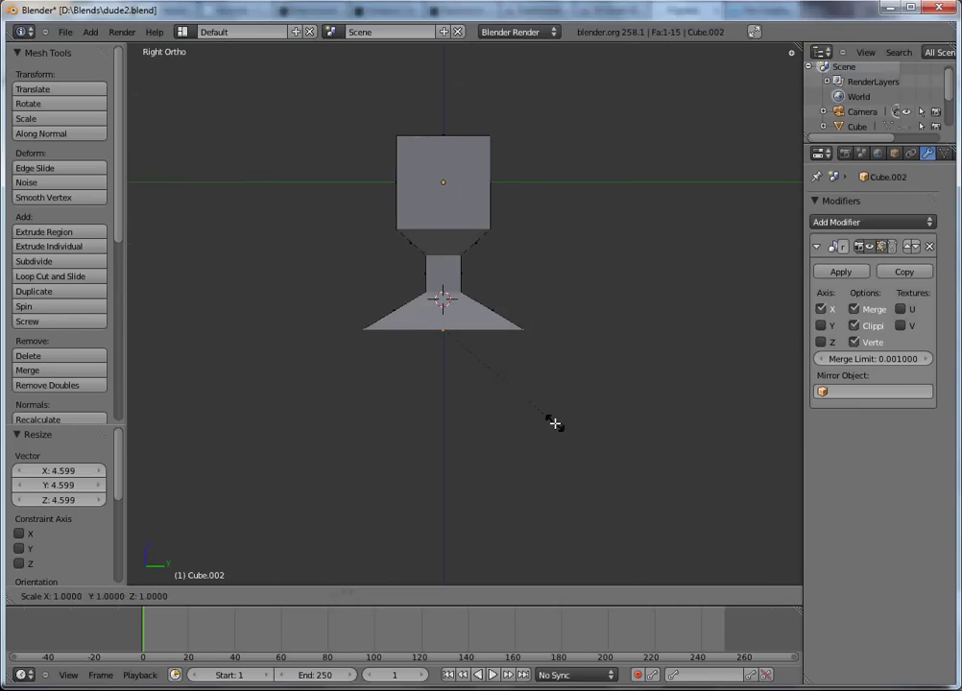
{"action": "key", "text": "y"}
{"action": "left_click", "coordinate": [512, 395]}
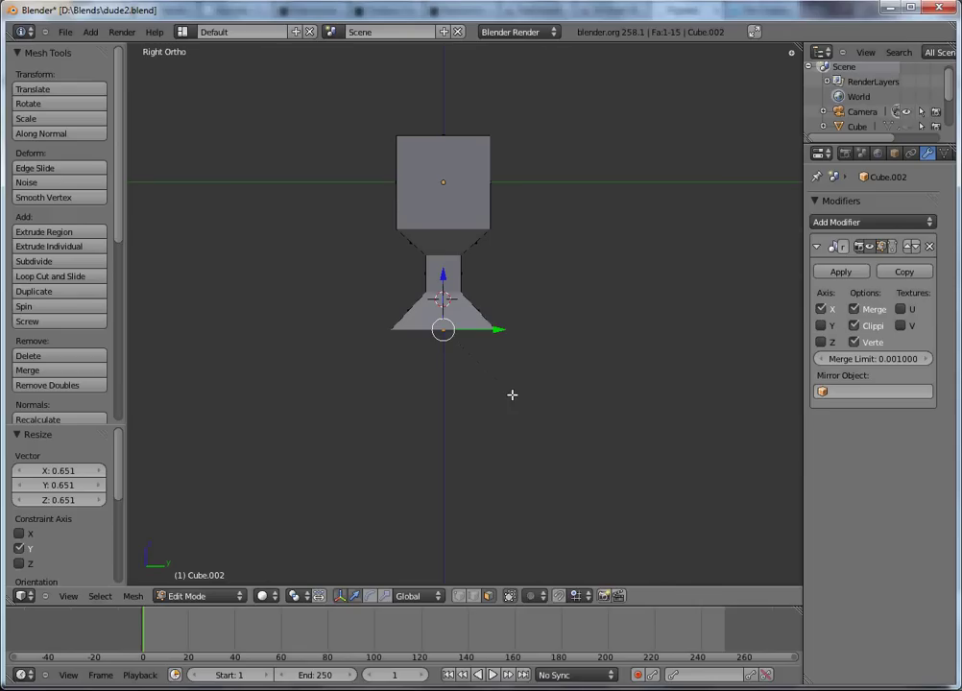
{"action": "key", "text": "s"}
{"action": "key", "text": "x"}
{"action": "left_click", "coordinate": [534, 442]}
{"action": "key", "text": "KP_1"}
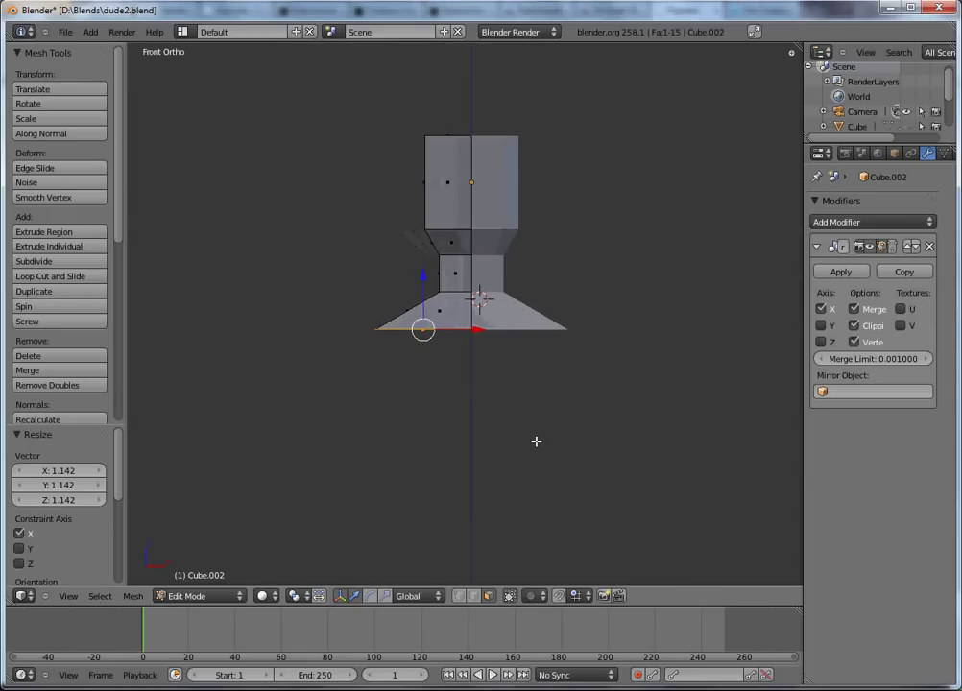
{"action": "key", "text": "s"}
{"action": "key", "text": "x"}
{"action": "left_click", "coordinate": [556, 450]}
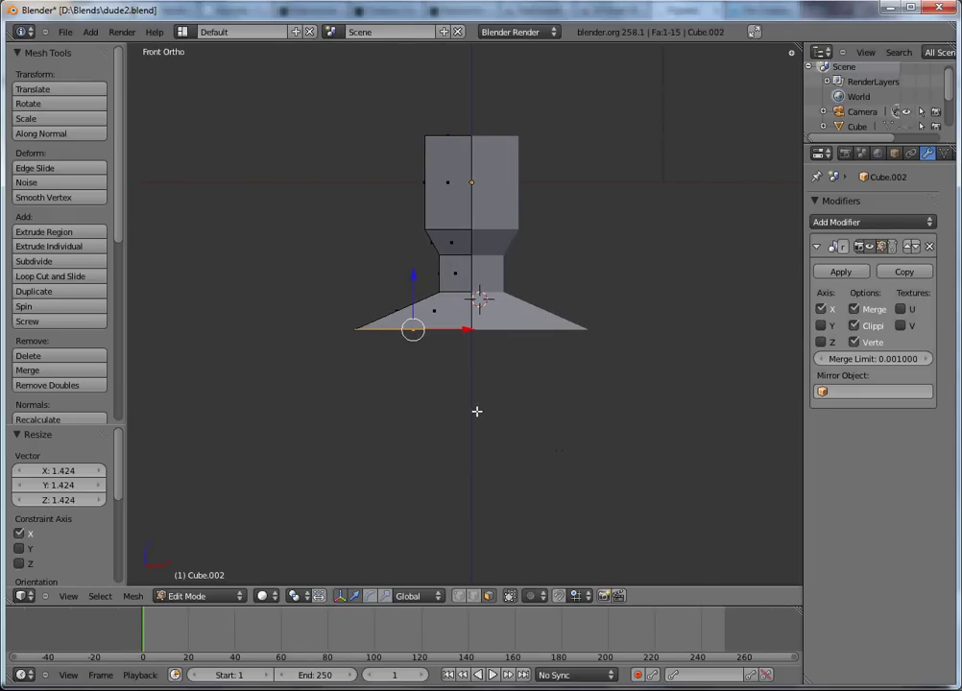
- Extrude the shoulder face down by about 1.57 for the chest and lower it along Z by about another 0.3
{"action": "key", "text": "e"}
{"action": "left_click", "coordinate": [474, 483]}
{"action": "middle_click_drag", "start_coordinate": [475, 483], "coordinate": [456, 420], "text": "shift"}
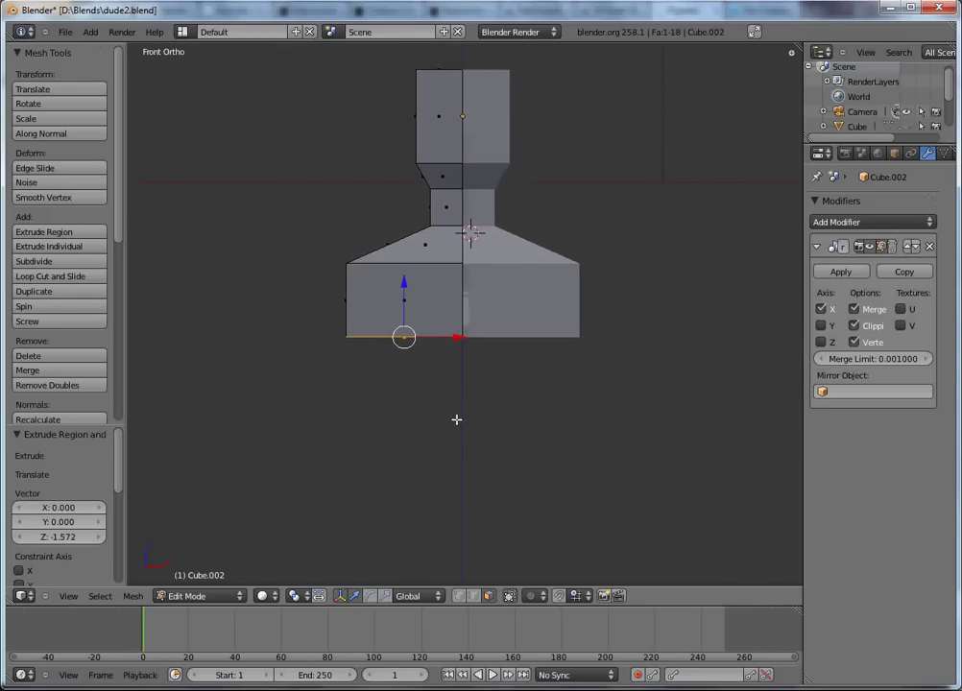
{"action": "key", "text": "g"}
{"action": "key", "text": "z"}
{"action": "left_click", "coordinate": [407, 305]}
- Extrude the chest's bottom face down and move it about 0.48 along X toward the centre to taper the waist
{"action": "key", "text": "e"}
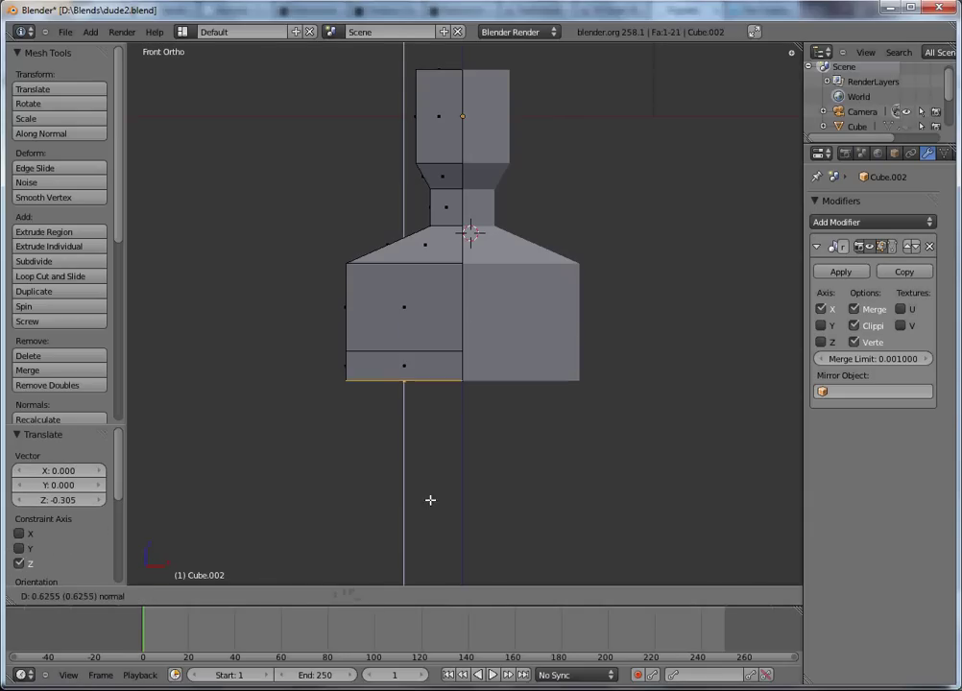
{"action": "left_click", "coordinate": [438, 535]}
{"action": "key", "text": "g"}
{"action": "key", "text": "x"}
{"action": "left_click", "coordinate": [454, 460]}
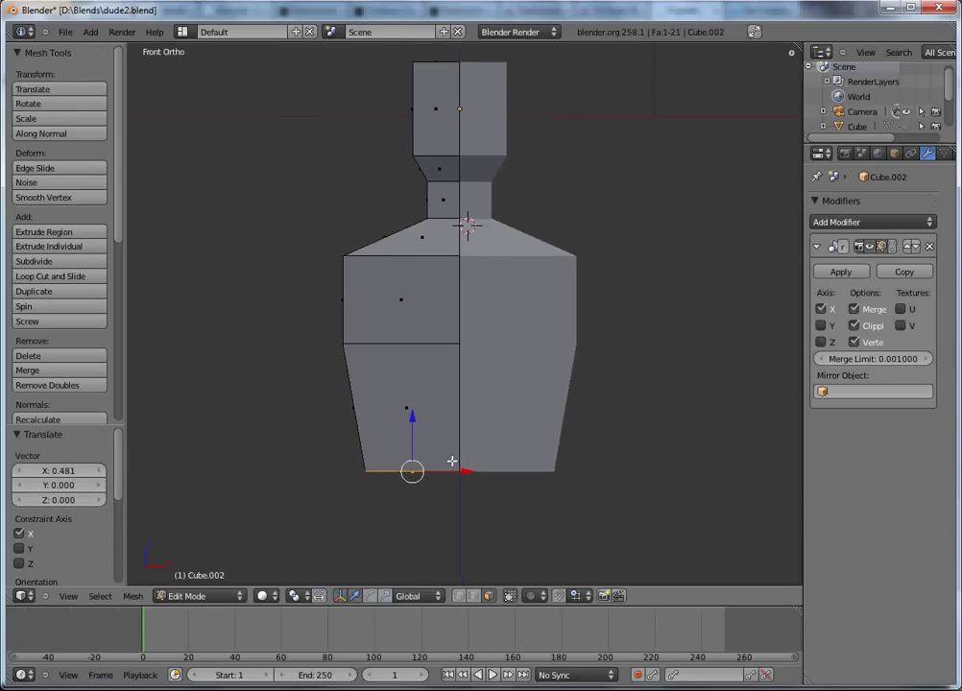
- Extrude the waist's bottom face straight down by about 1.28 to form the hips
{"action": "middle_click_drag", "start_coordinate": [454, 461], "coordinate": [452, 380], "text": "shift"}
{"action": "key", "text": "e"}
{"action": "left_click", "coordinate": [457, 446]}
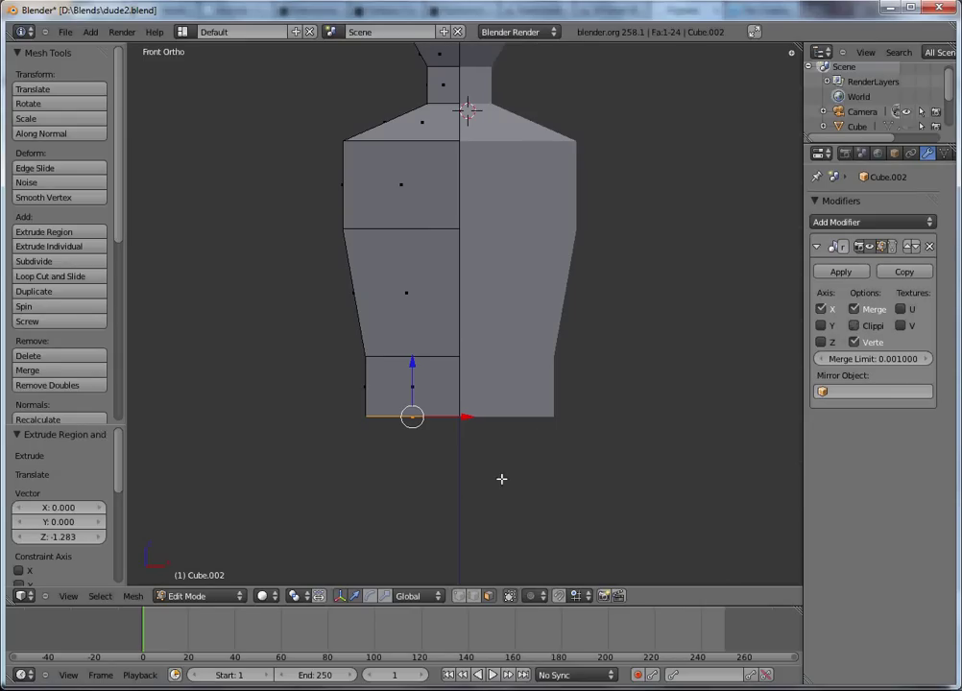
- With mirror clipping off, extrude the hip face down by about 1.52 and move it about 1.27 outward to start the leg
{"action": "middle_click_drag", "start_coordinate": [502, 478], "coordinate": [525, 385], "text": "shift"}
{"action": "key", "text": "e"}
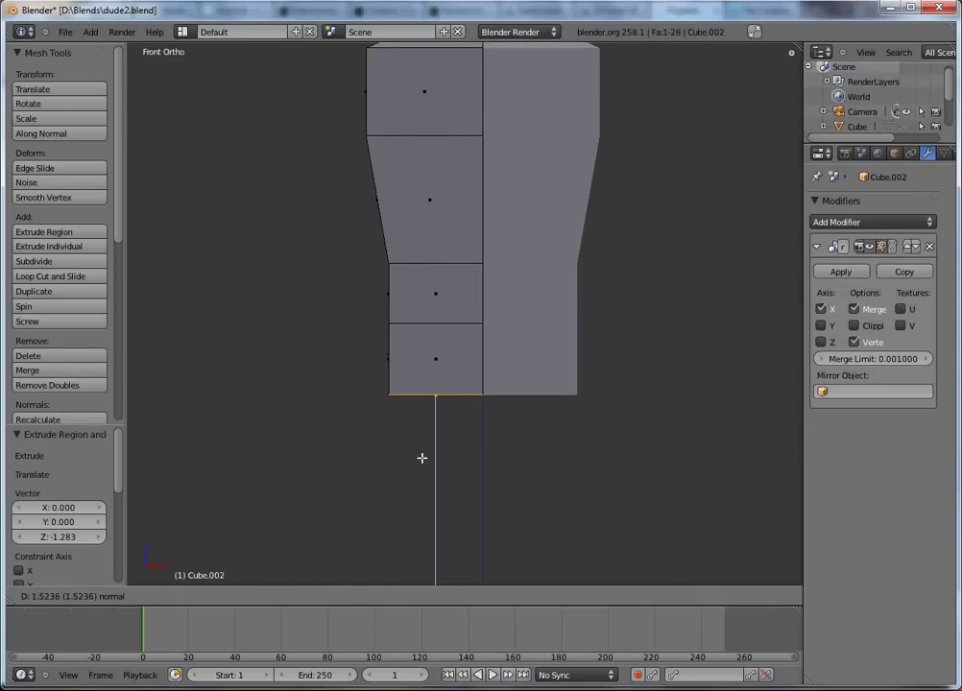
{"action": "left_click", "coordinate": [422, 458]}
{"action": "key", "text": "g"}
{"action": "left_click", "coordinate": [534, 434]}
- Turn Clipping back on and move the leg's bottom face about 1.16 along X back toward the centre
{"action": "left_click", "coordinate": [853, 328]}
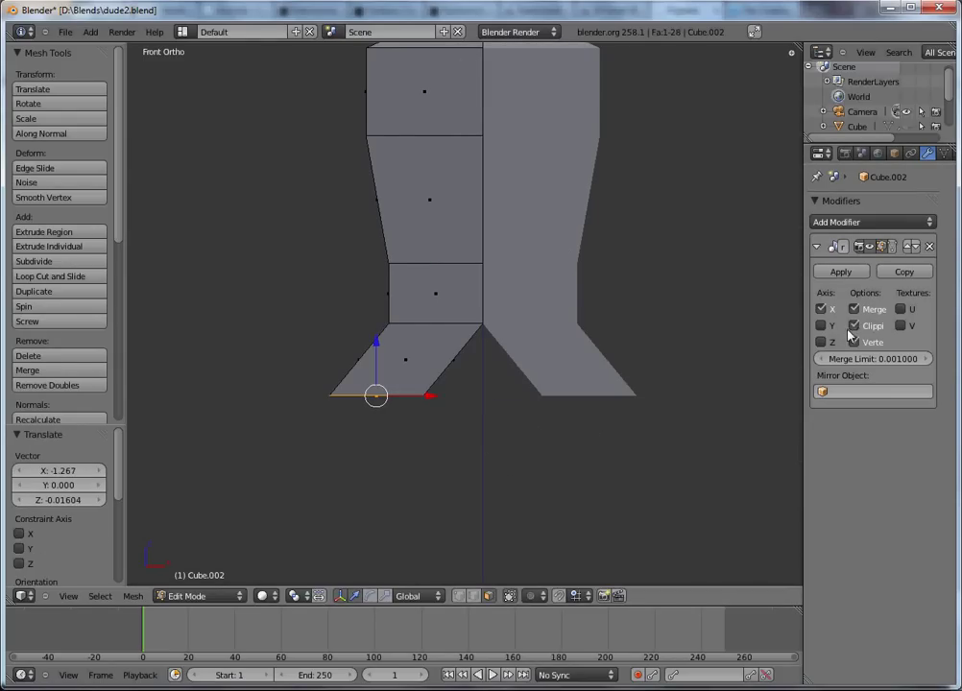
{"action": "middle_click_drag", "start_coordinate": [534, 434], "coordinate": [500, 410]}
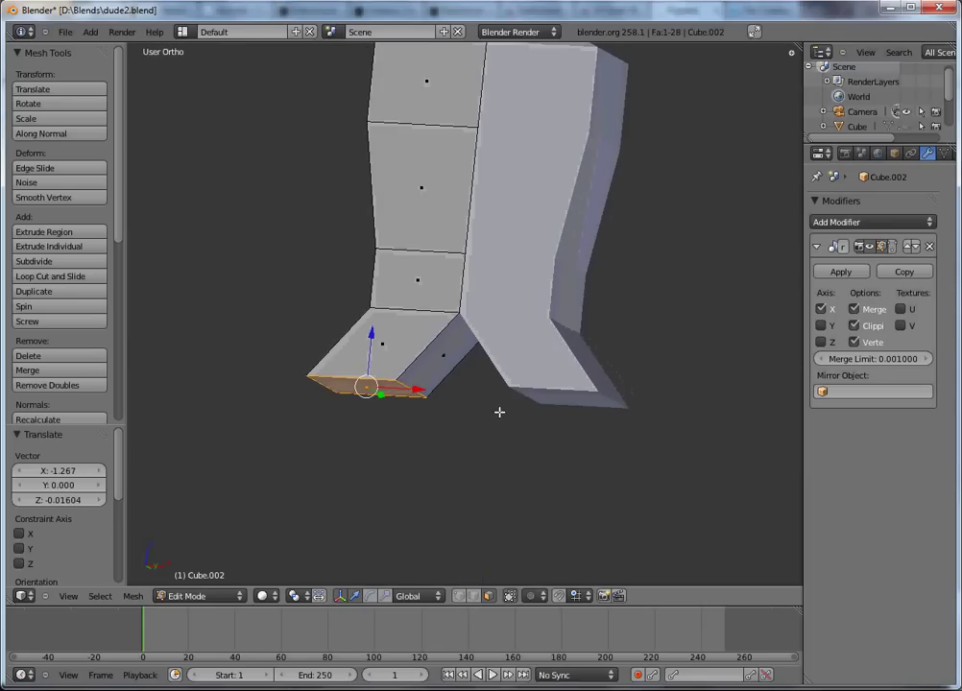
{"action": "key", "text": "KP_1"}
{"action": "key", "text": "g"}
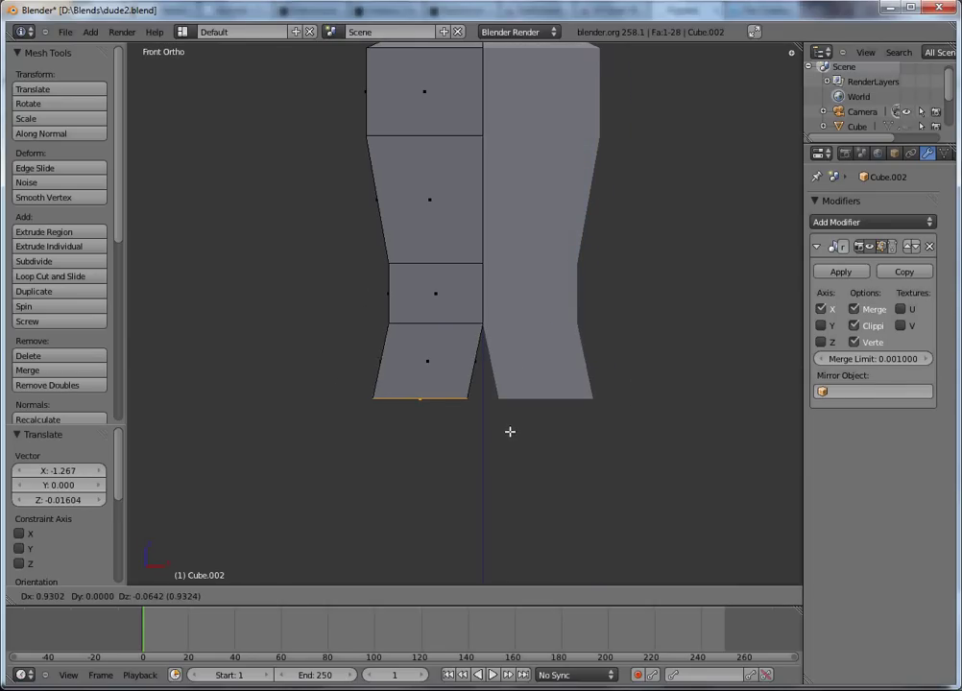
{"action": "left_click", "coordinate": [508, 434]}
- Extrude the leg's bottom face down for the thigh and scale its end to about 0.77
{"action": "middle_click_drag", "start_coordinate": [504, 436], "coordinate": [481, 372], "text": "shift"}
{"action": "key", "text": "e"}
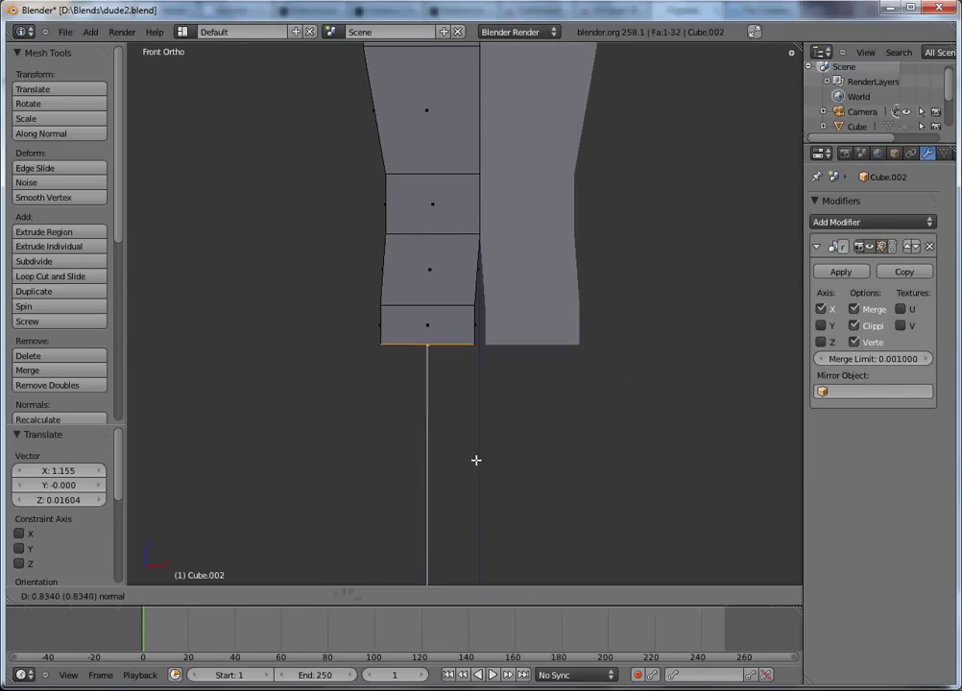
{"action": "left_click", "coordinate": [474, 488]}
{"action": "key", "text": "s"}
{"action": "left_click", "coordinate": [478, 476]}
{"action": "middle_click_drag", "start_coordinate": [477, 476], "coordinate": [477, 399], "text": "shift"}
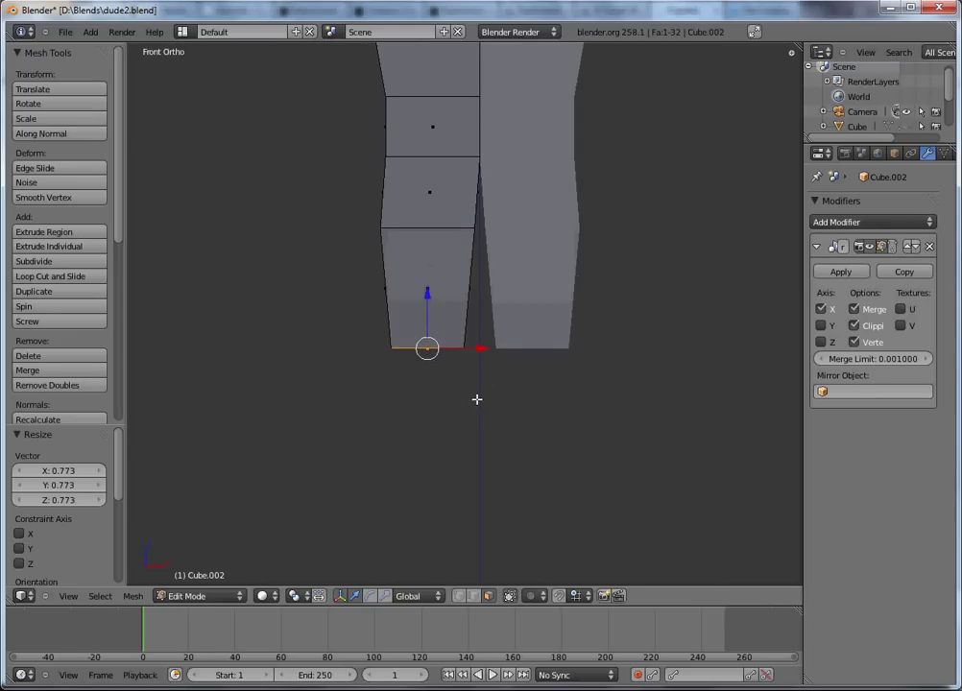
- Extrude the leg's bottom face down for the knee, scaling its end to about 1.35 and then back to about 0.82
{"action": "key", "text": "e"}
{"action": "left_click", "coordinate": [485, 501]}
{"action": "key", "text": "s"}
{"action": "left_click", "coordinate": [497, 518]}
{"action": "key", "text": "s"}
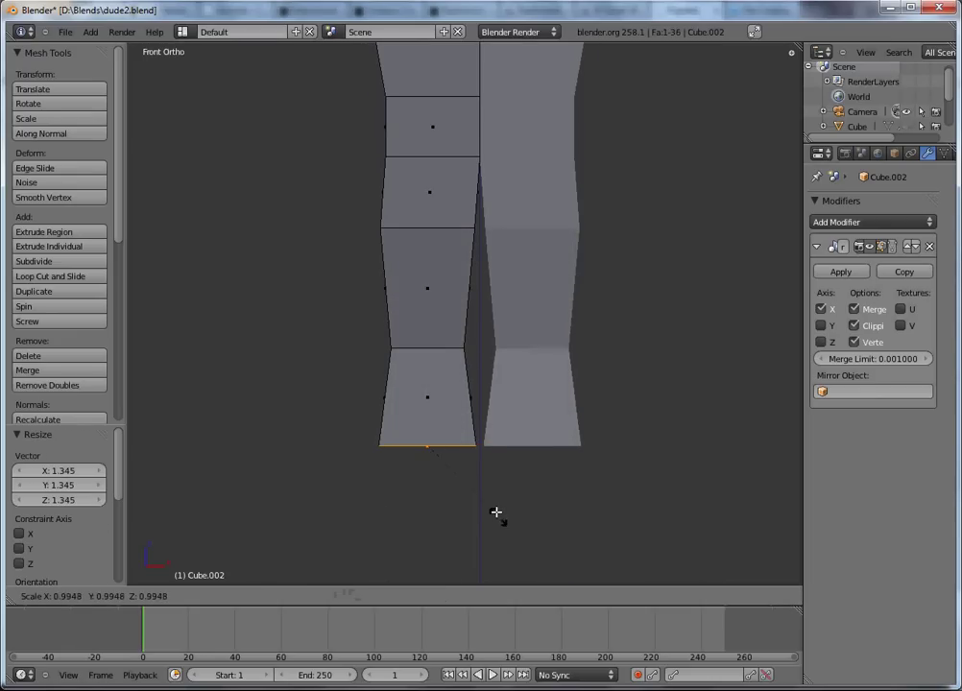
{"action": "left_click", "coordinate": [489, 501]}
- Extrude the knee's bottom face down for the calf and scale its end to about 0.57
{"action": "middle_click_drag", "start_coordinate": [481, 408], "coordinate": [481, 357], "text": "shift"}
{"action": "key", "text": "e"}
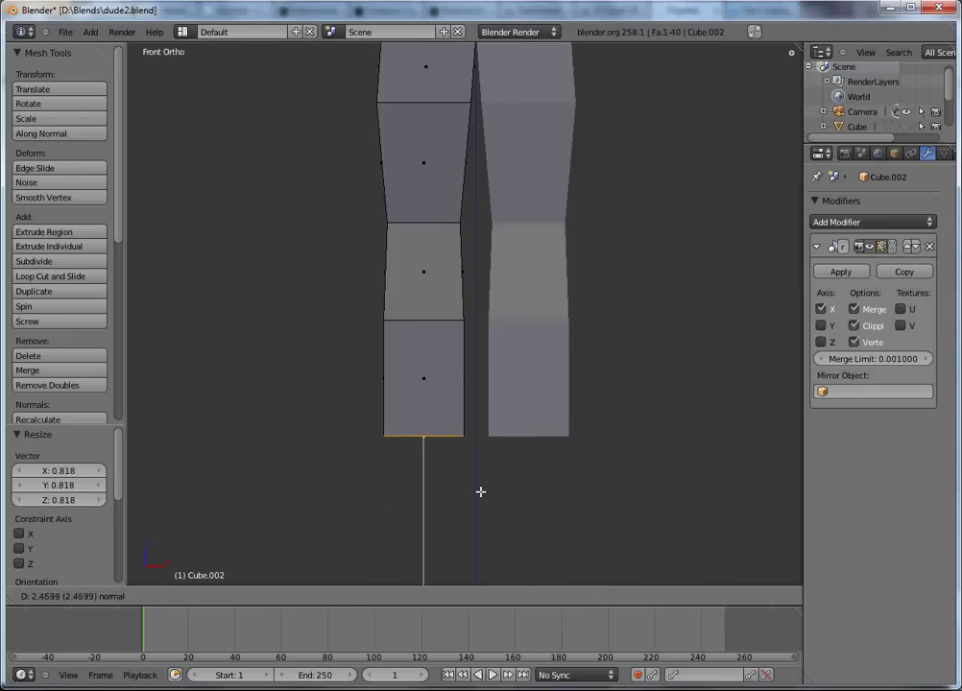
{"action": "left_click", "coordinate": [486, 496]}
{"action": "key", "text": "s"}
{"action": "left_click", "coordinate": [465, 469]}
- Extrude the calf's bottom face down by about 0.74 for the ankle and widen its end along X to about 1.62
{"action": "key", "text": "e"}
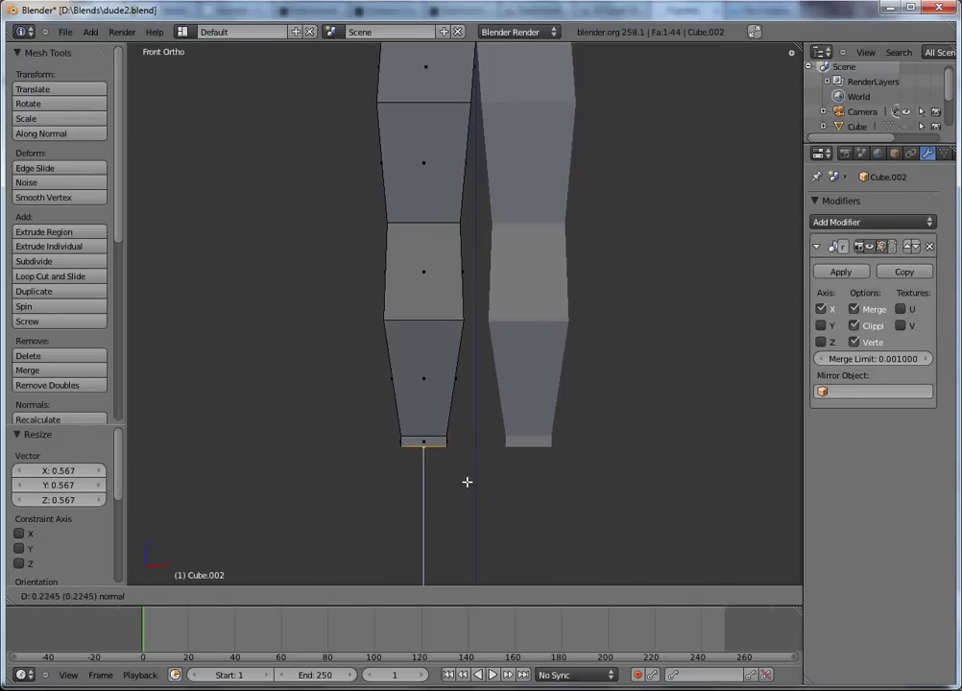
{"action": "left_click", "coordinate": [462, 497]}
{"action": "key", "text": "s"}
{"action": "key", "text": "x"}
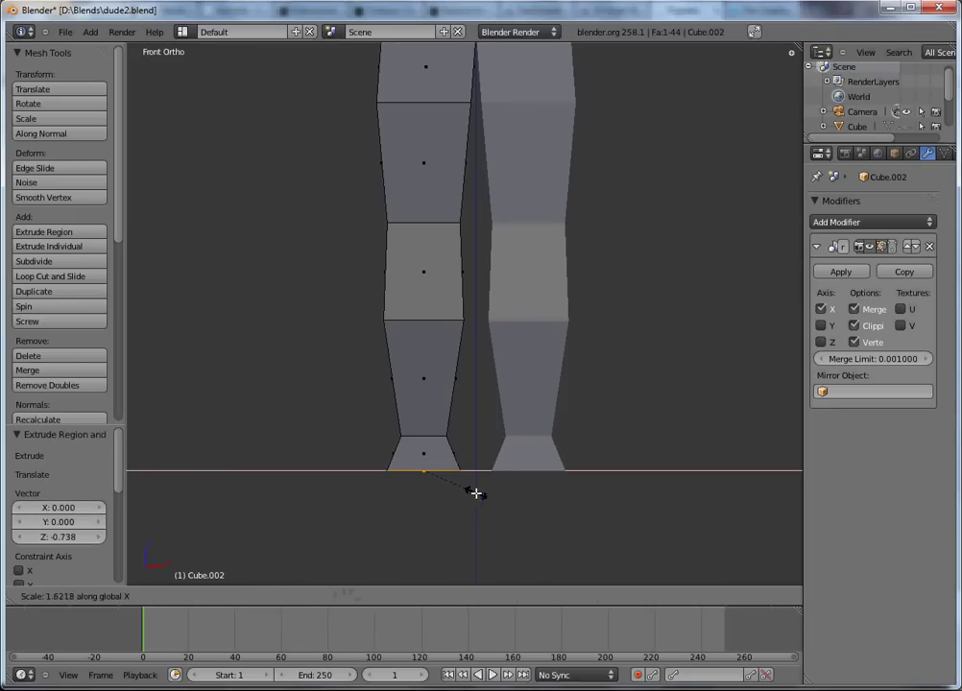
{"action": "left_click", "coordinate": [479, 499]}
- Extrude the ankle block's front face forward along Y twice, by about 1.54 and 0.96, to form the foot
{"action": "middle_click_drag", "start_coordinate": [437, 455], "coordinate": [438, 453]}
{"action": "key", "text": "KP_3"}
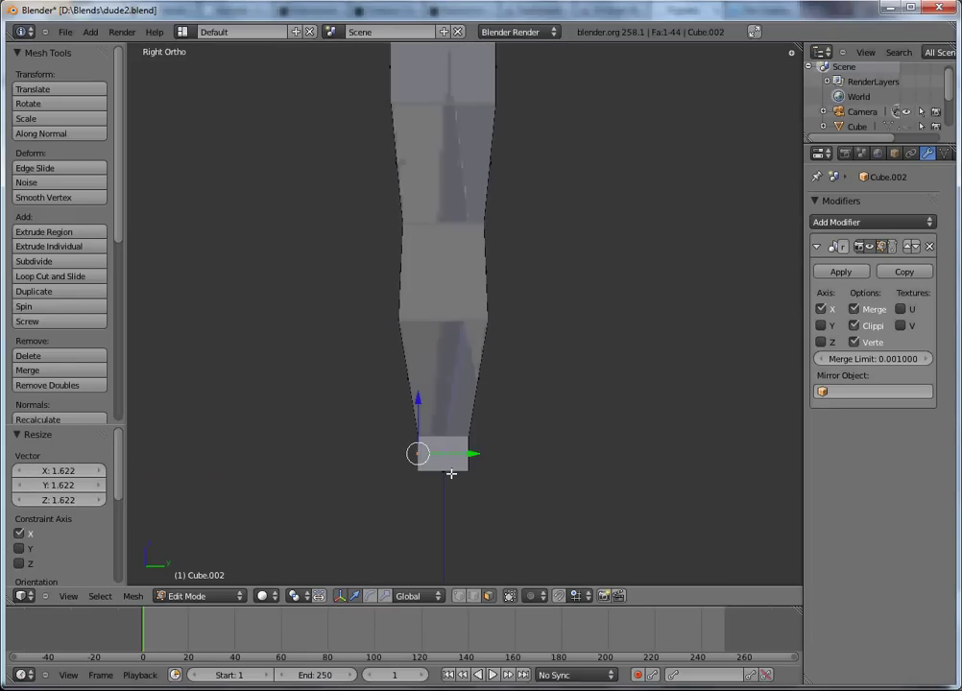
{"action": "key", "text": "e"}
{"action": "left_click", "coordinate": [382, 478]}
{"action": "key", "text": "e"}
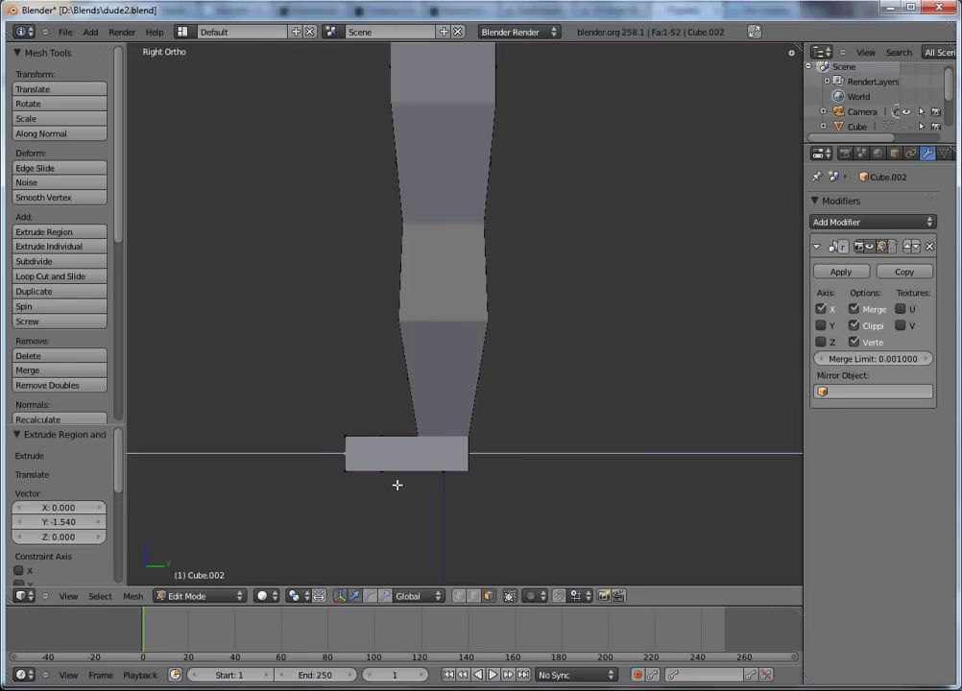
{"action": "left_click", "coordinate": [352, 503]}
- Using wireframe display and vertex selection, lower the top vertices of the toe tip to slope the front of the foot
{"action": "key", "text": "z"}
{"action": "key", "text": "ctrl+Tab"}
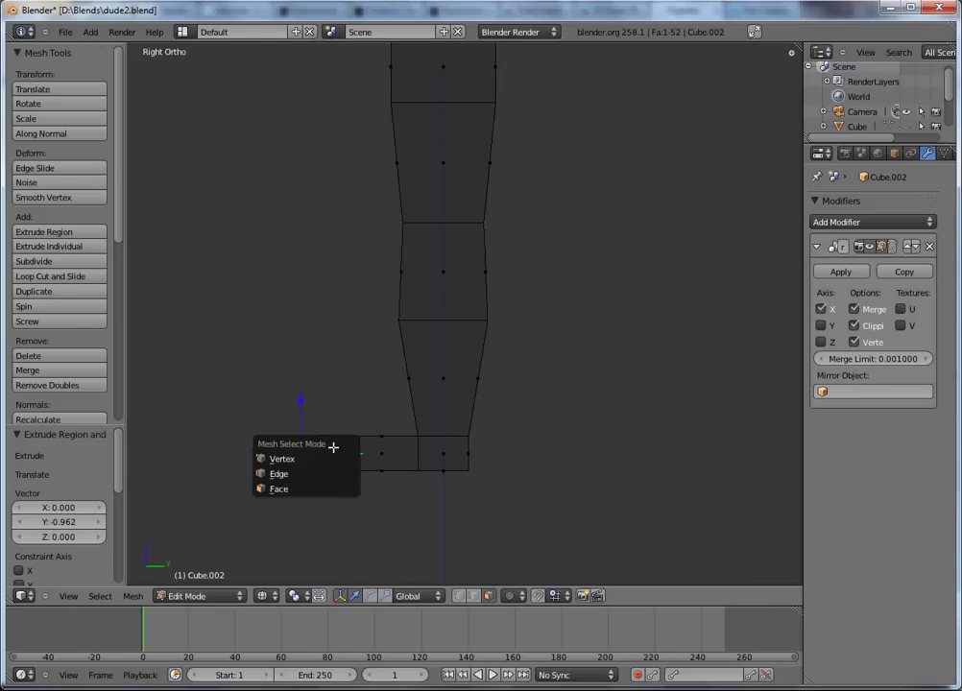
{"action": "left_click", "coordinate": [333, 453]}
{"action": "key", "text": "a"}
{"action": "key", "text": "b"}
{"action": "left_click_drag", "start_coordinate": [282, 426], "coordinate": [364, 459]}
{"action": "key", "text": "g"}
{"action": "left_click", "coordinate": [321, 461]}
- Shape the instep by moving the mid-foot's top vertices slightly back and down and the ankle's front top vertices forward and up
{"action": "key", "text": "a"}
{"action": "key", "text": "b"}
{"action": "key", "text": "g"}
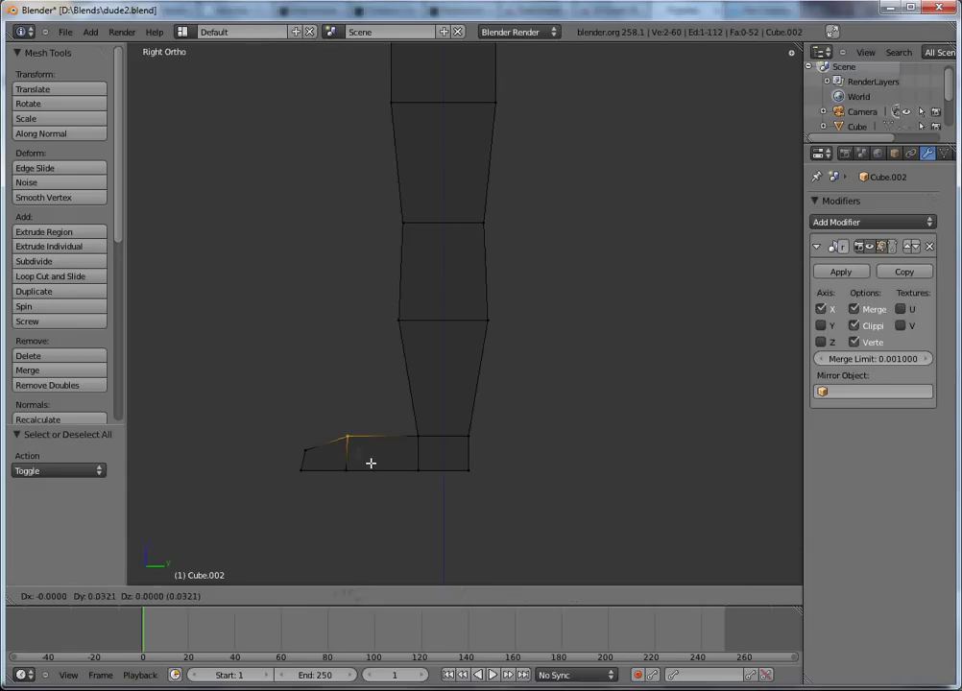
{"action": "left_click", "coordinate": [376, 462]}
{"action": "key", "text": "a"}
{"action": "key", "text": "b"}
{"action": "left_click_drag", "start_coordinate": [406, 424], "coordinate": [485, 489]}
{"action": "key", "text": "g"}
{"action": "left_click", "coordinate": [425, 447]}
- Move the heel's bottom vertices backward along Y
{"action": "key", "text": "a"}
{"action": "key", "text": "b"}
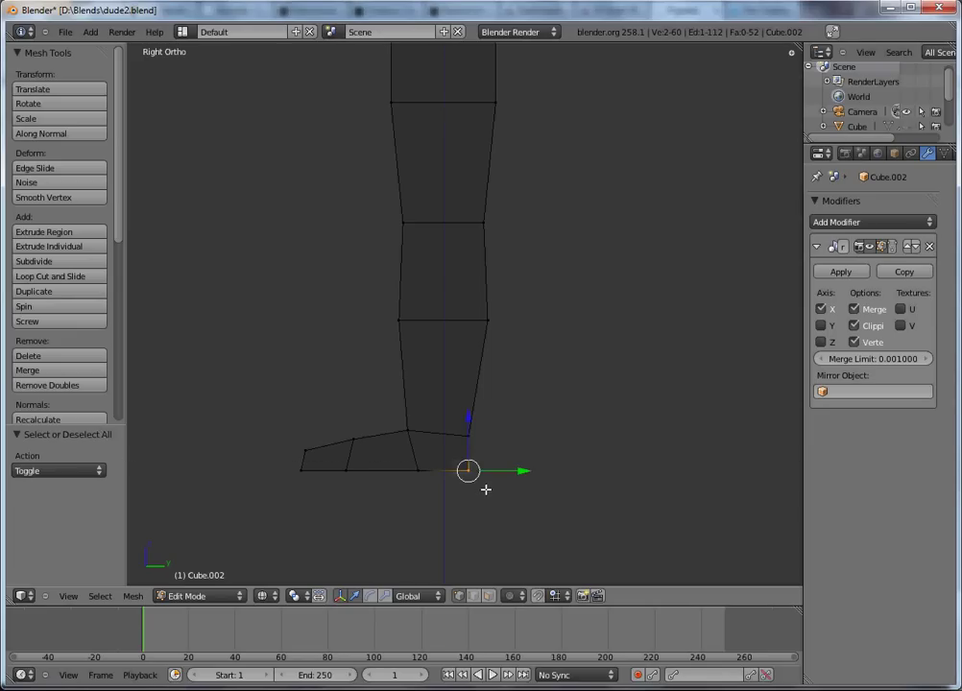
{"action": "key", "text": "g"}
{"action": "key", "text": "y"}
{"action": "left_click", "coordinate": [507, 471]}
- Examine the foot's shape from the front and the side in Object Mode
{"action": "key", "text": "Tab"}
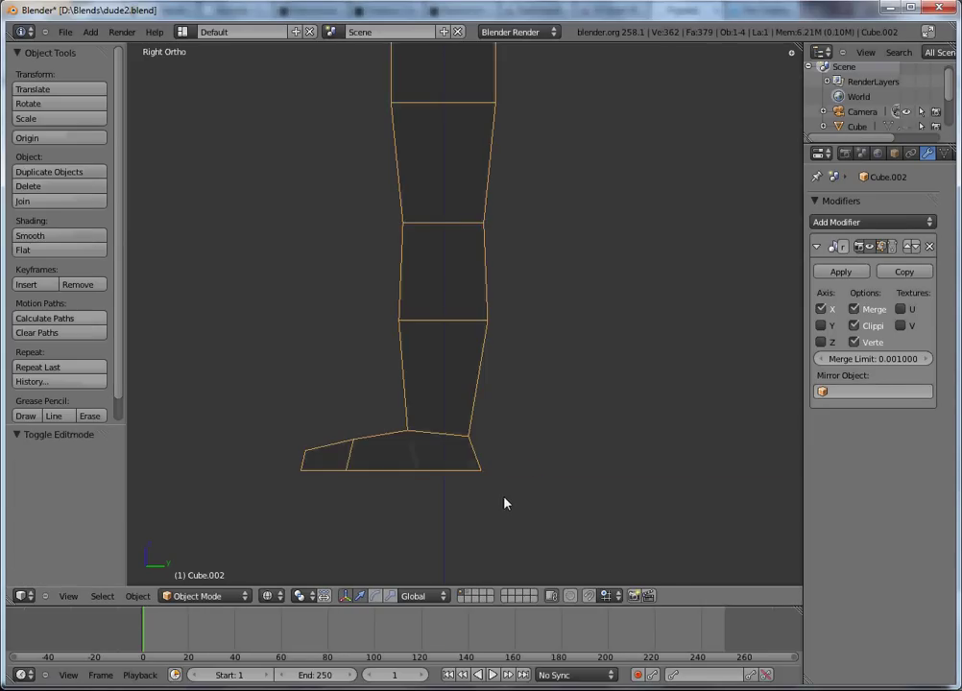
{"action": "key", "text": "z"}
{"action": "key", "text": "KP_1"}
{"action": "key", "text": "z"}
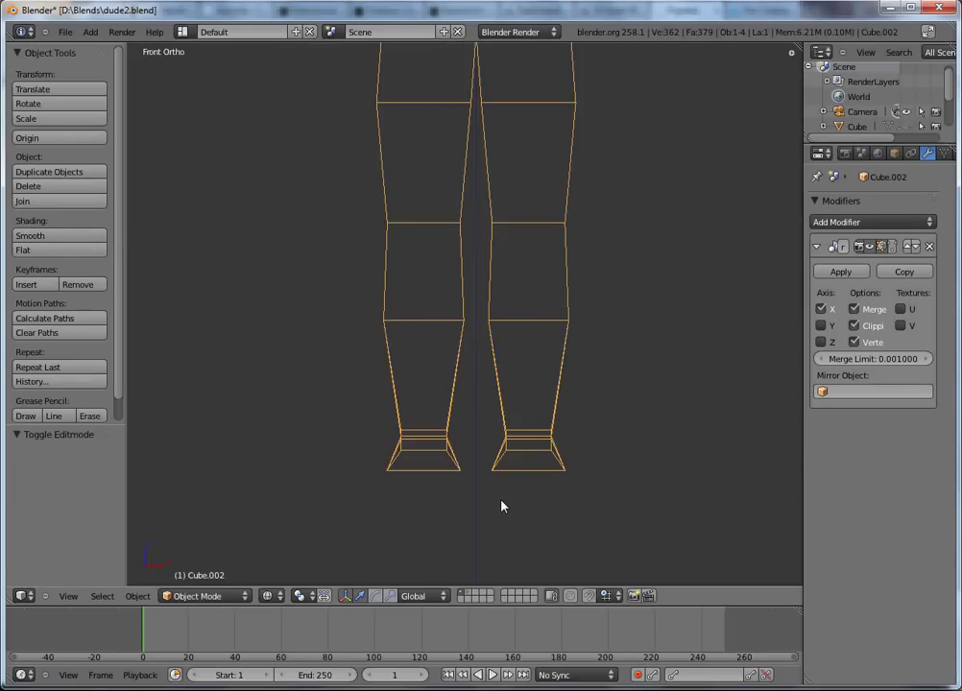
{"action": "key", "text": "z"}
{"action": "key", "text": "KP_3"}
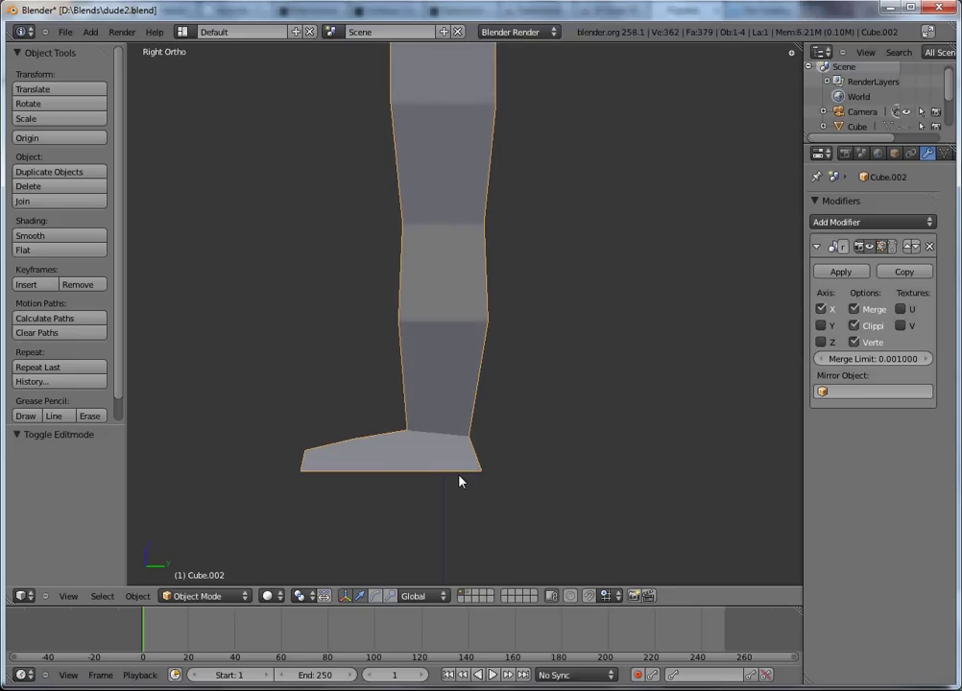
- Box-select all the foot's vertices in Edit Mode, scale them to about 1.085 and raise the foot slightly
{"action": "key", "text": "a"}
{"action": "key", "text": "z"}
{"action": "key", "text": "b"}
{"action": "left_click_drag", "start_coordinate": [268, 408], "coordinate": [513, 527]}
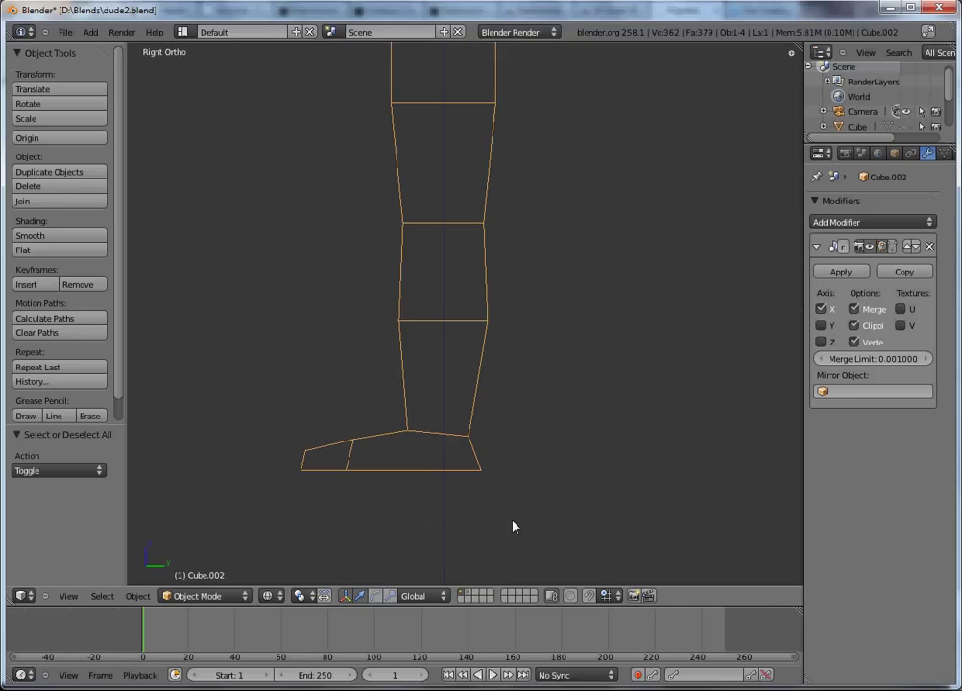
{"action": "key", "text": "Tab"}
{"action": "key", "text": "b"}
{"action": "left_click_drag", "start_coordinate": [290, 420], "coordinate": [566, 544]}
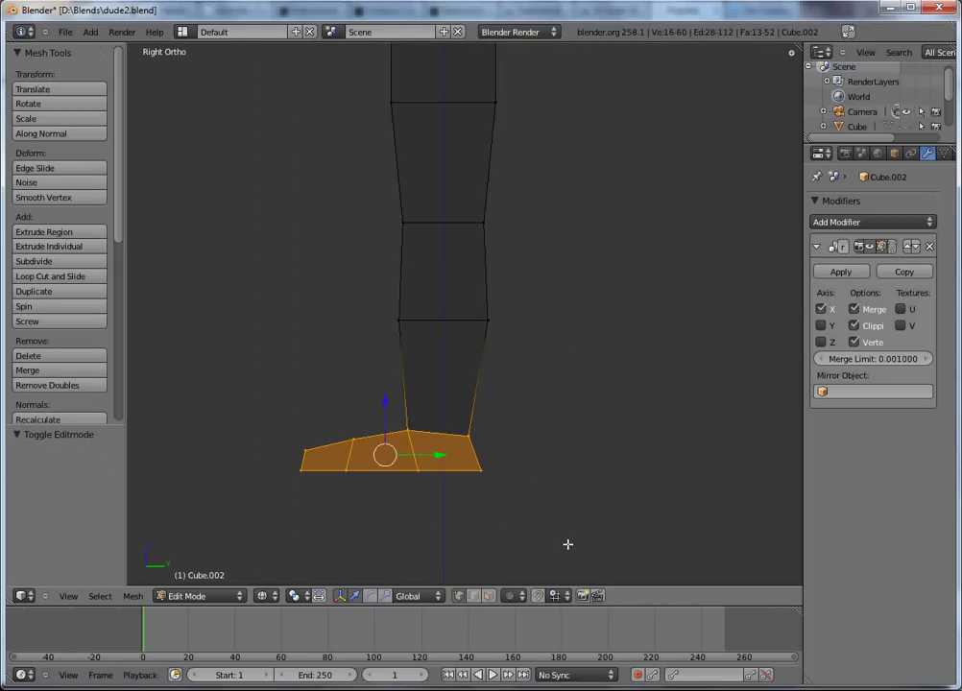
{"action": "key", "text": "s"}
{"action": "key", "text": "z"}
{"action": "key", "text": "z"}
{"action": "key", "text": "z"}
{"action": "left_click", "coordinate": [583, 556]}
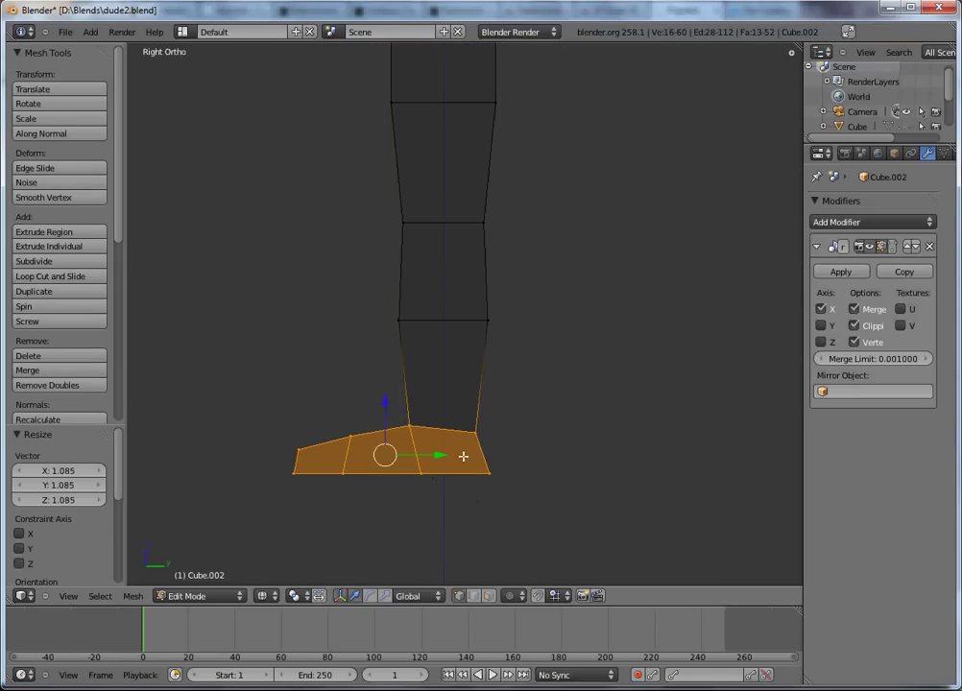
{"action": "key", "text": "Tab"}
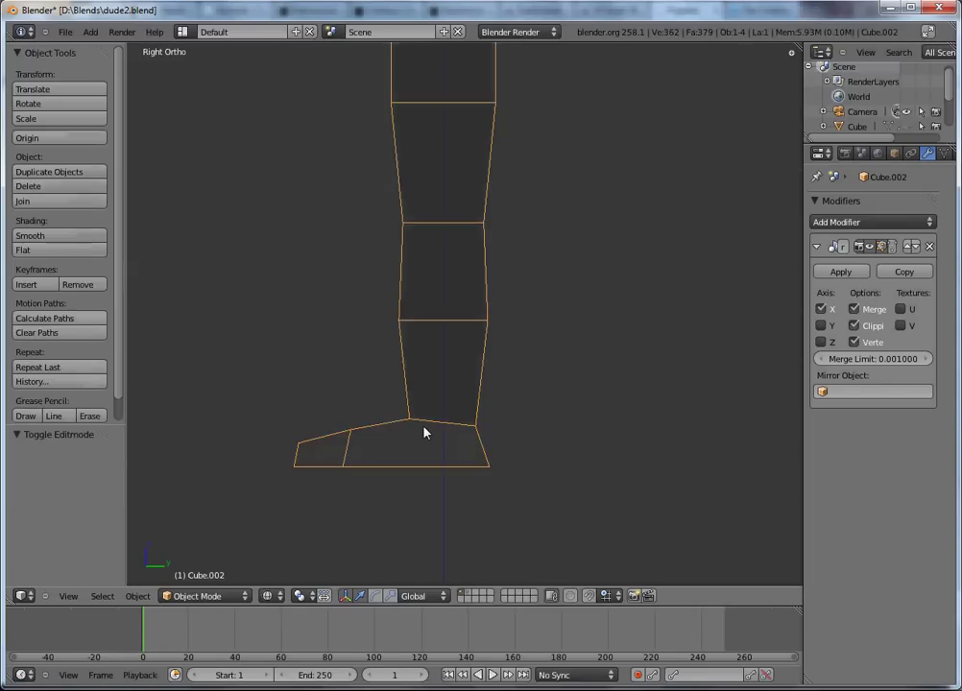
- Show the whole figure from the front in solid shading, clear the selection and set face selection mode
{"action": "key", "text": "KP_1"}
{"action": "key", "text": "Tab"}
{"action": "key", "text": "z"}
{"action": "scroll", "coordinate": [471, 480], "scroll_direction": "down", "scroll_amount": 4}
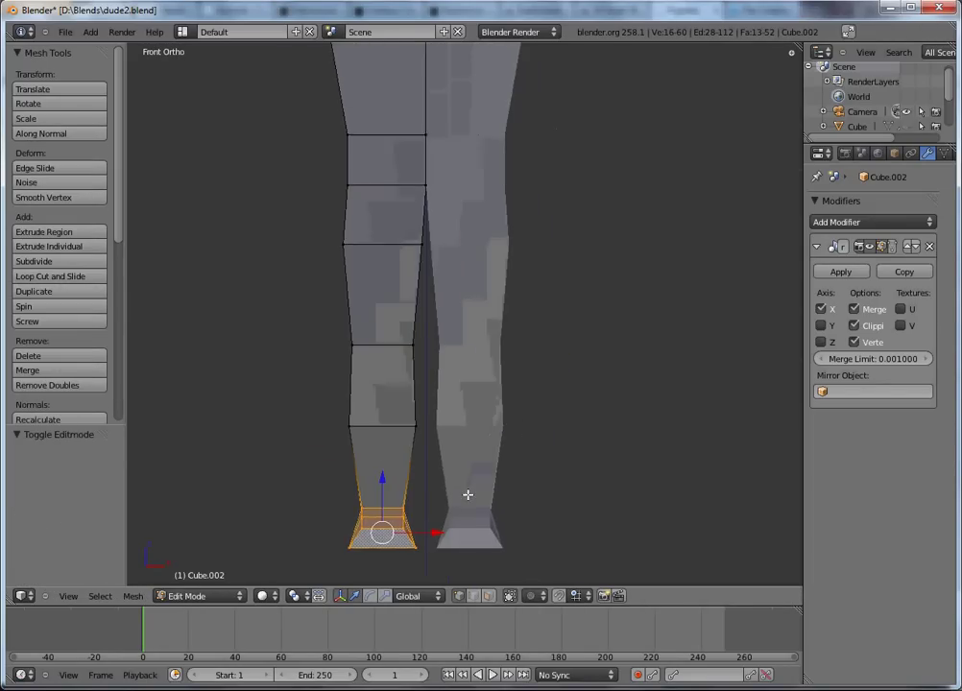
{"action": "middle_click_drag", "start_coordinate": [465, 400], "coordinate": [465, 469], "text": "shift"}
{"action": "key", "text": "a"}
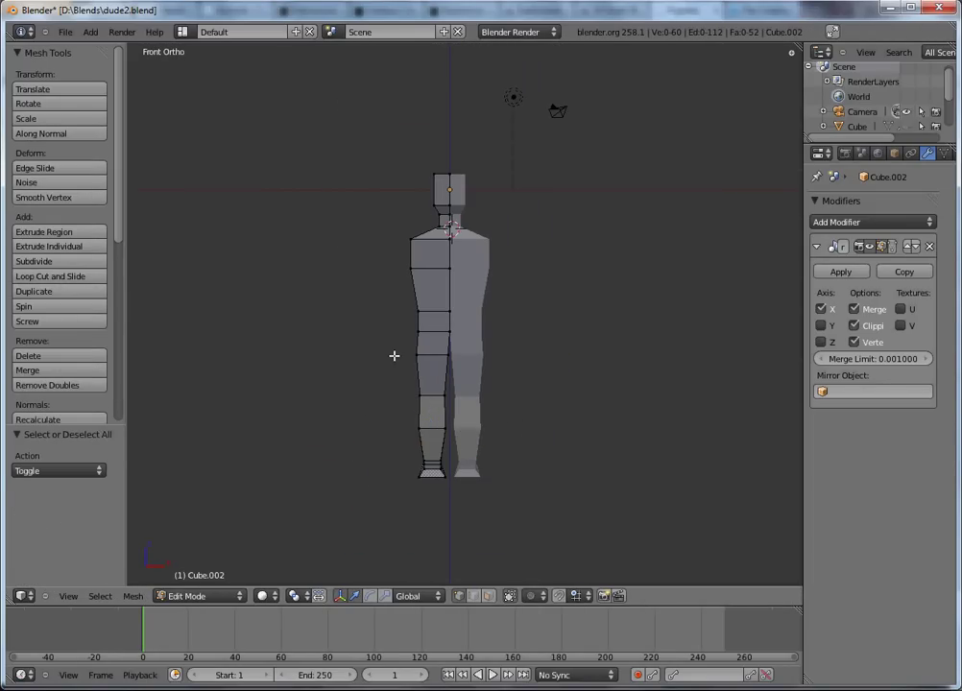
{"action": "key", "text": "ctrl+Tab"}
{"action": "left_click", "coordinate": [415, 302]}
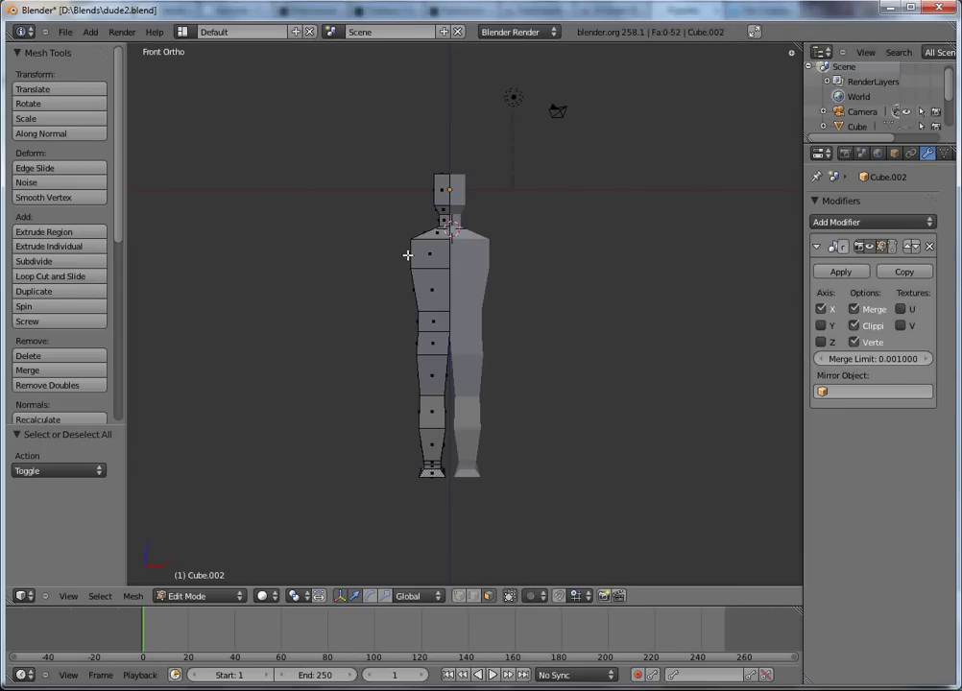
- Extrude the upper torso's outer side face outward for the upper arm, scaling its end to about 0.76 and then 0.98
{"action": "right_click", "coordinate": [409, 256]}
{"action": "middle_click_drag", "start_coordinate": [420, 252], "coordinate": [461, 275]}
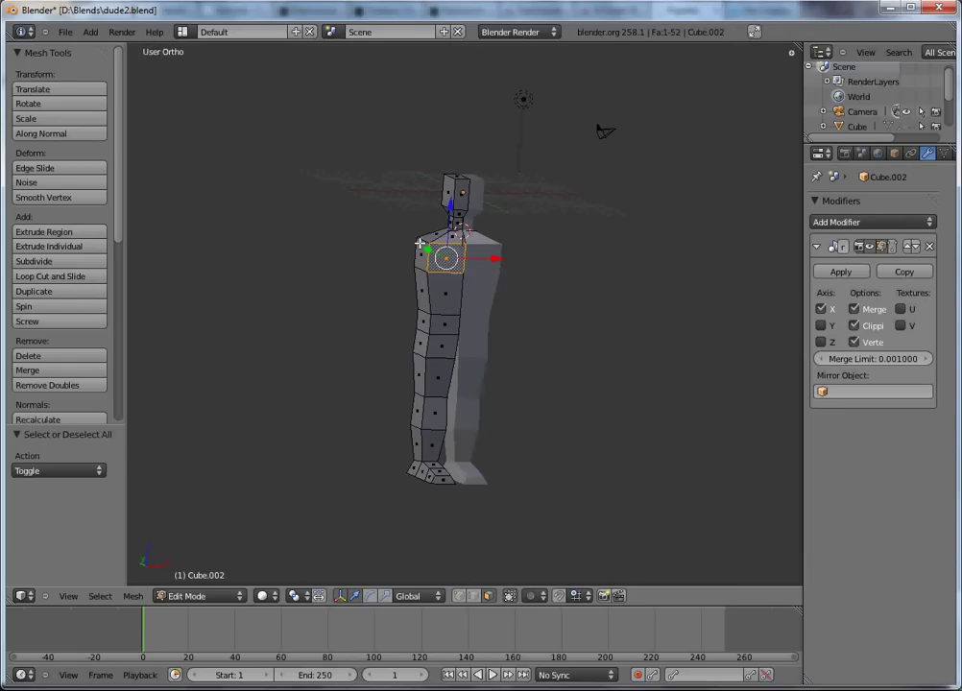
{"action": "right_click", "coordinate": [423, 252]}
{"action": "key", "text": "KP_7"}
{"action": "key", "text": "e"}
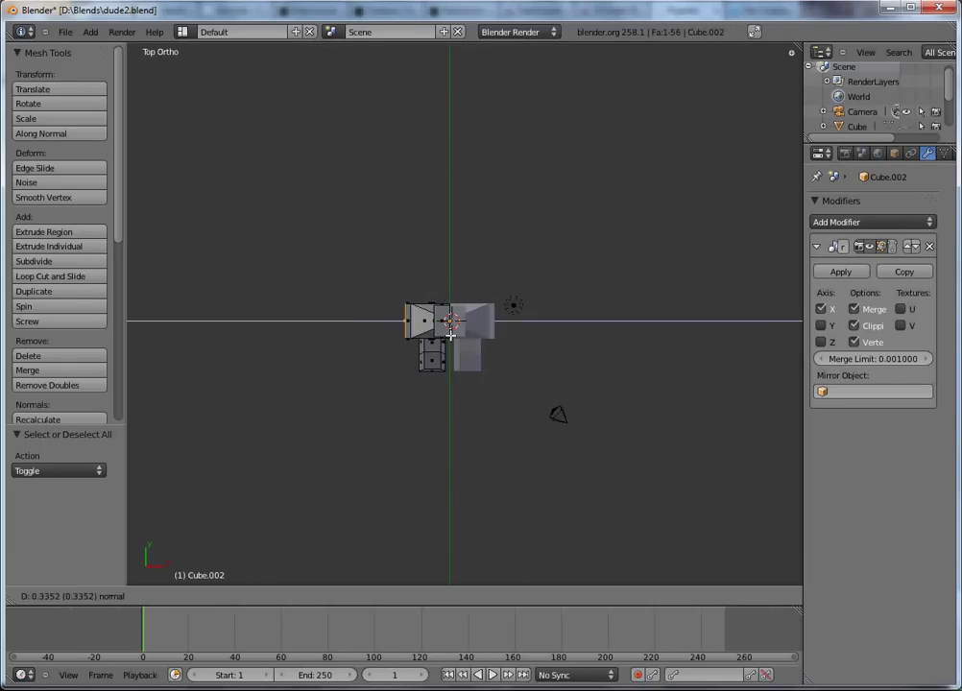
{"action": "left_click", "coordinate": [438, 359]}
{"action": "key", "text": "s"}
{"action": "left_click", "coordinate": [434, 356]}
{"action": "key", "text": "KP_1"}
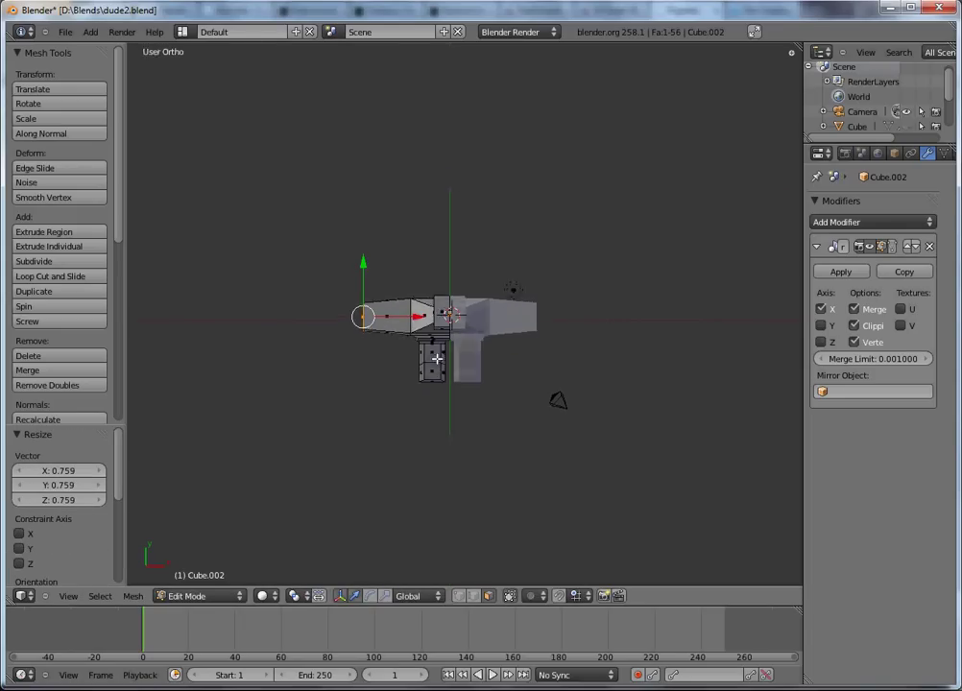
{"action": "key", "text": "s"}
{"action": "left_click", "coordinate": [389, 366]}
- With wireframe display and vertex selection, move the shoulder's top vertices slightly outward and up
{"action": "middle_click_drag", "start_coordinate": [361, 311], "coordinate": [480, 380], "text": "shift"}
{"action": "key", "text": "z"}
{"action": "key", "text": "ctrl+Tab"}
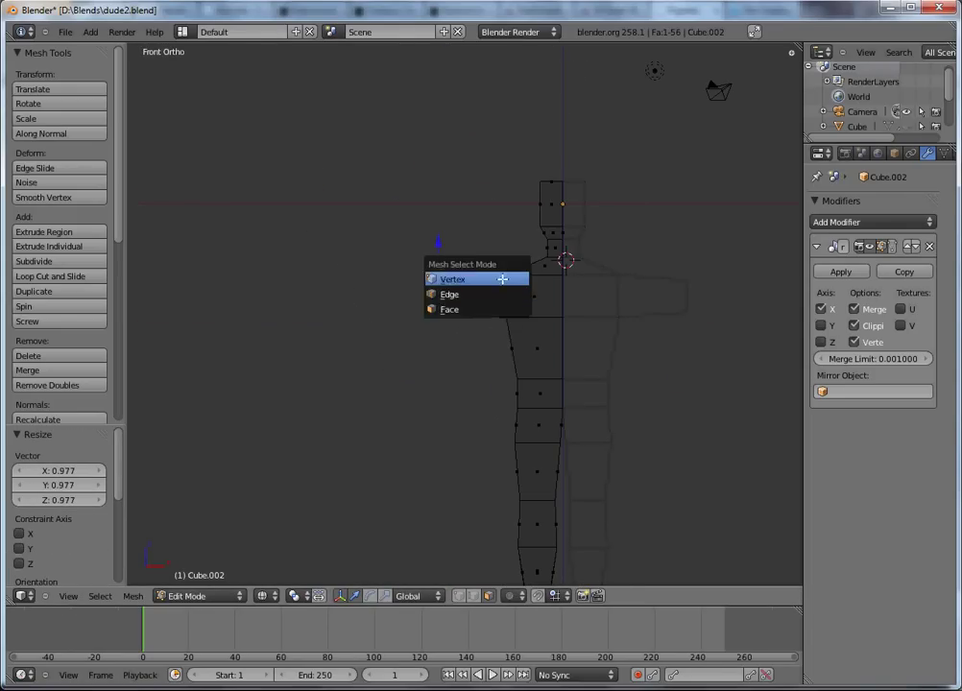
{"action": "left_click", "coordinate": [498, 279]}
{"action": "key", "text": "a"}
{"action": "right_click", "coordinate": [518, 284]}
{"action": "key", "text": "g"}
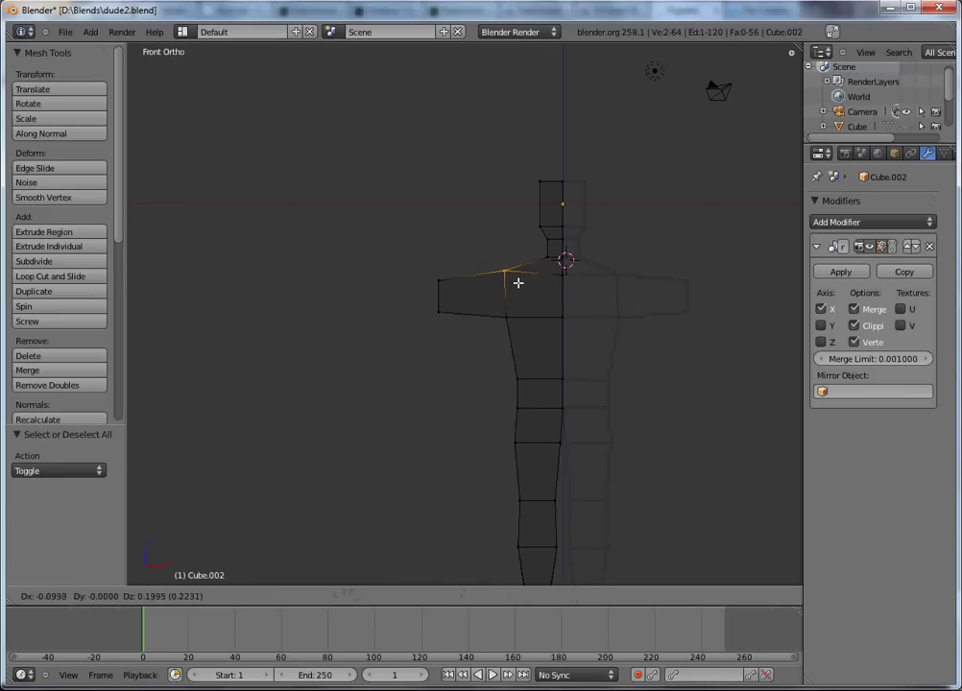
{"action": "left_click", "coordinate": [521, 285]}
- Extrude the arm's end outward by about 3.36, scale it to about 1.34, then shorten it along X and shrink it slightly for the elbow
{"action": "key", "text": "a"}
{"action": "key", "text": "b"}
{"action": "left_click_drag", "start_coordinate": [409, 275], "coordinate": [468, 331]}
{"action": "key", "text": "e"}
{"action": "left_click", "coordinate": [408, 318]}
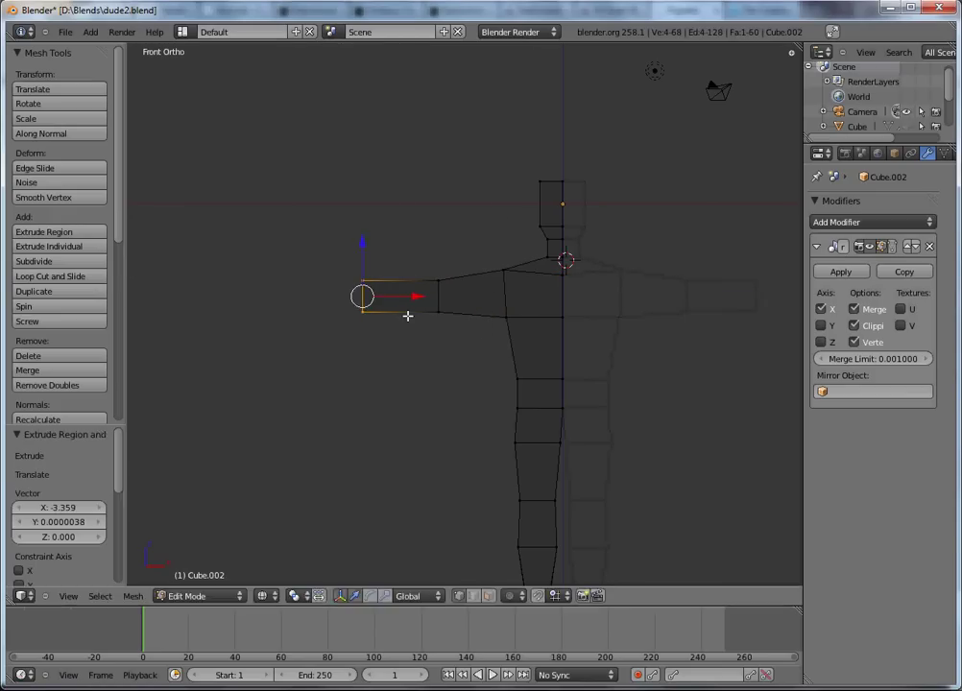
{"action": "key", "text": "s"}
{"action": "left_click", "coordinate": [406, 294]}
{"action": "key", "text": "g"}
{"action": "key", "text": "x"}
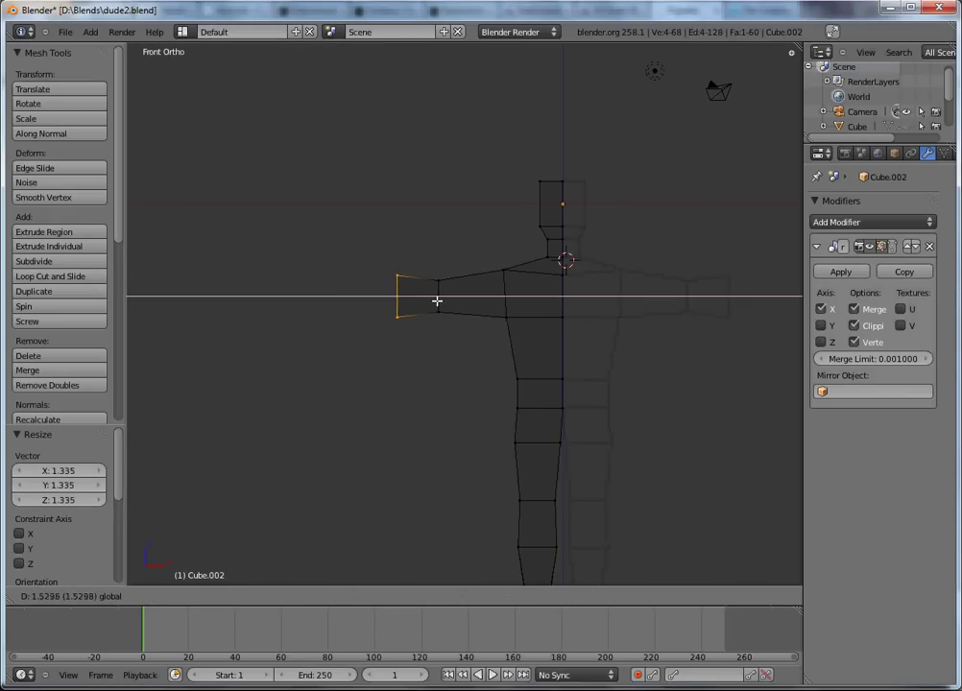
{"action": "left_click", "coordinate": [437, 300]}
{"action": "key", "text": "s"}
{"action": "left_click", "coordinate": [465, 356]}
- Extrude the forearm outward by about 2.1, taper its end to about 0.63, flatten it along Z and nudge it 0.1 outward and up
{"action": "key", "text": "e"}
{"action": "left_click", "coordinate": [418, 352]}
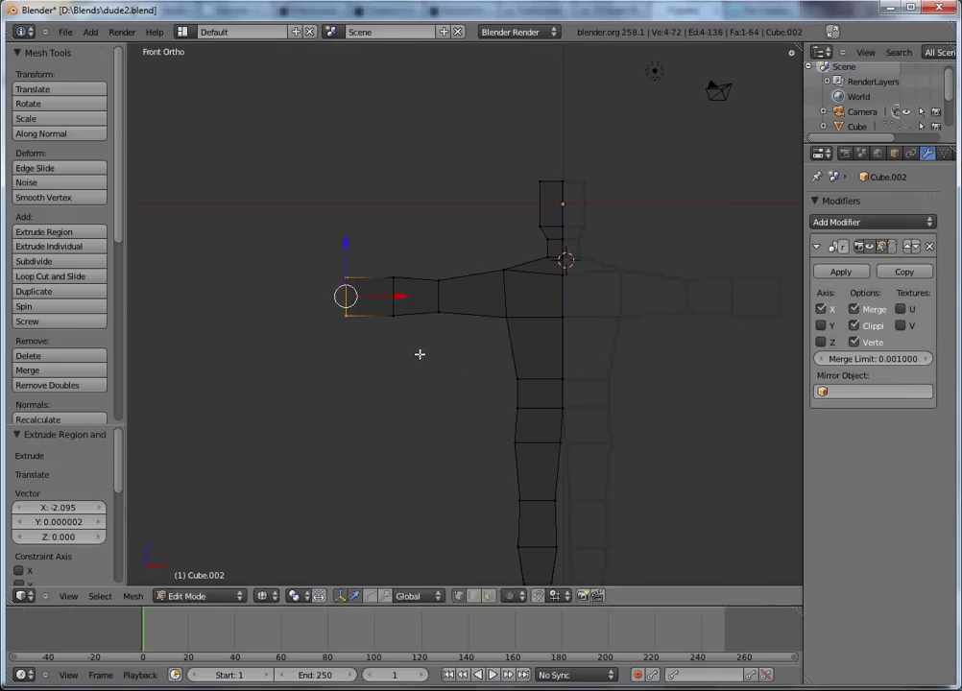
{"action": "key", "text": "s"}
{"action": "left_click", "coordinate": [420, 361]}
{"action": "key", "text": "s"}
{"action": "key", "text": "z"}
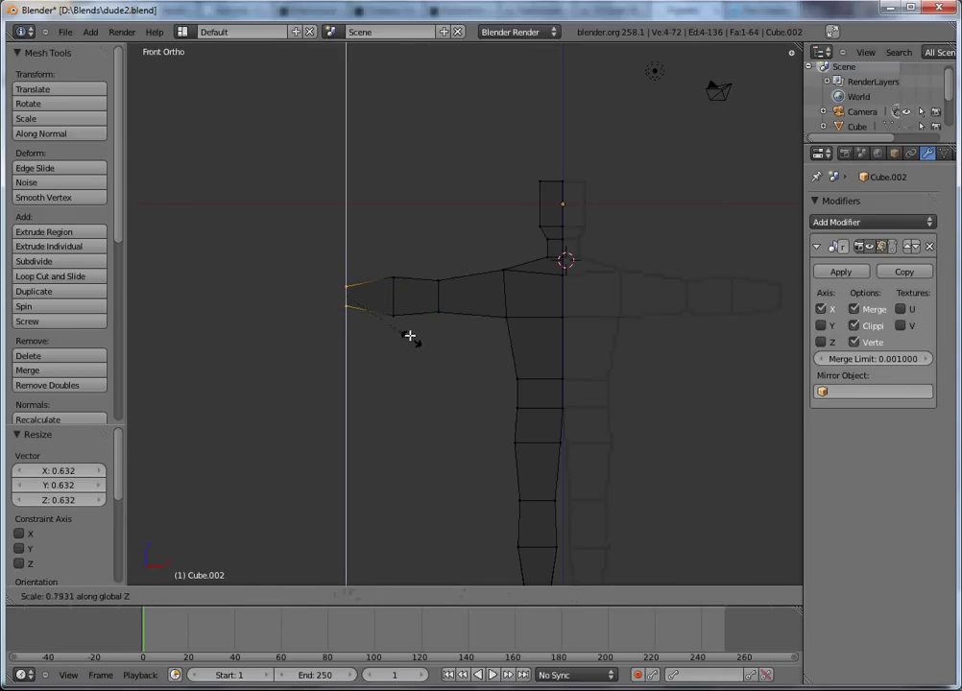
{"action": "left_click", "coordinate": [410, 337]}
{"action": "key", "text": "g"}
{"action": "left_click", "coordinate": [358, 273]}
- From the top view, narrow the wrist along Y to about 0.94 and extrude it outward by about 0.13
{"action": "scroll", "coordinate": [379, 320], "scroll_direction": "up", "scroll_amount": 3}
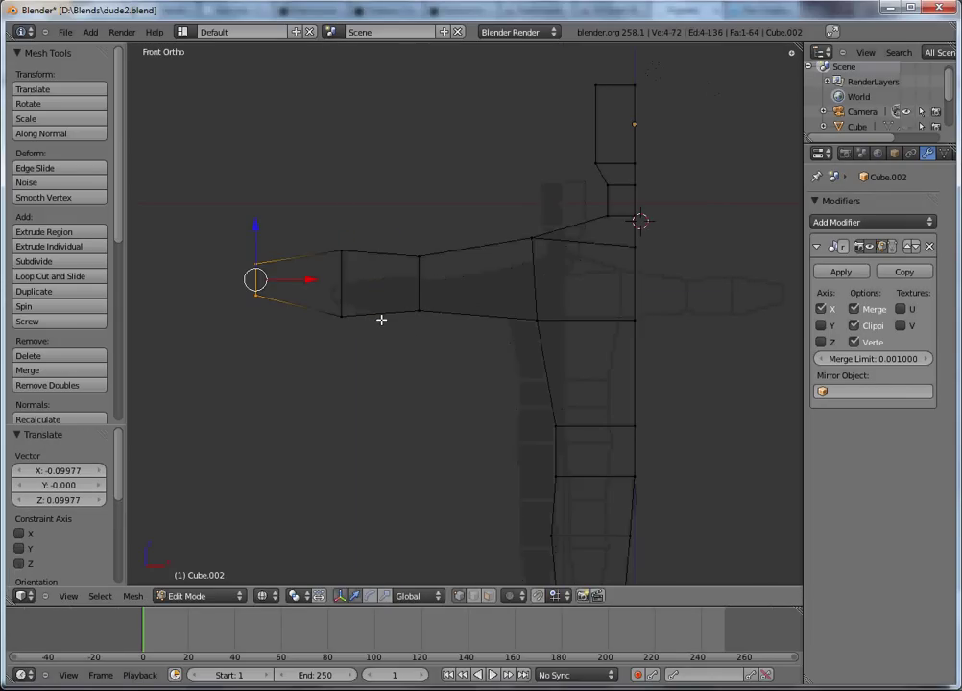
{"action": "middle_click_drag", "start_coordinate": [379, 319], "coordinate": [461, 358], "text": "shift"}
{"action": "key", "text": "KP_7"}
{"action": "scroll", "coordinate": [406, 370], "scroll_direction": "up", "scroll_amount": 2}
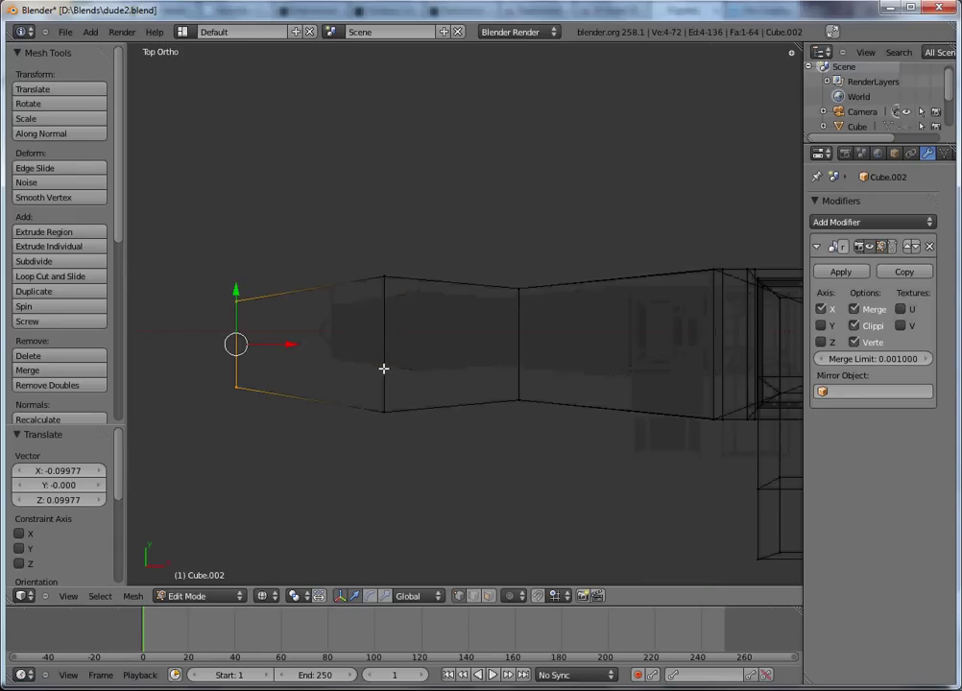
{"action": "middle_click_drag", "start_coordinate": [384, 370], "coordinate": [493, 380], "text": "shift"}
{"action": "key", "text": "s"}
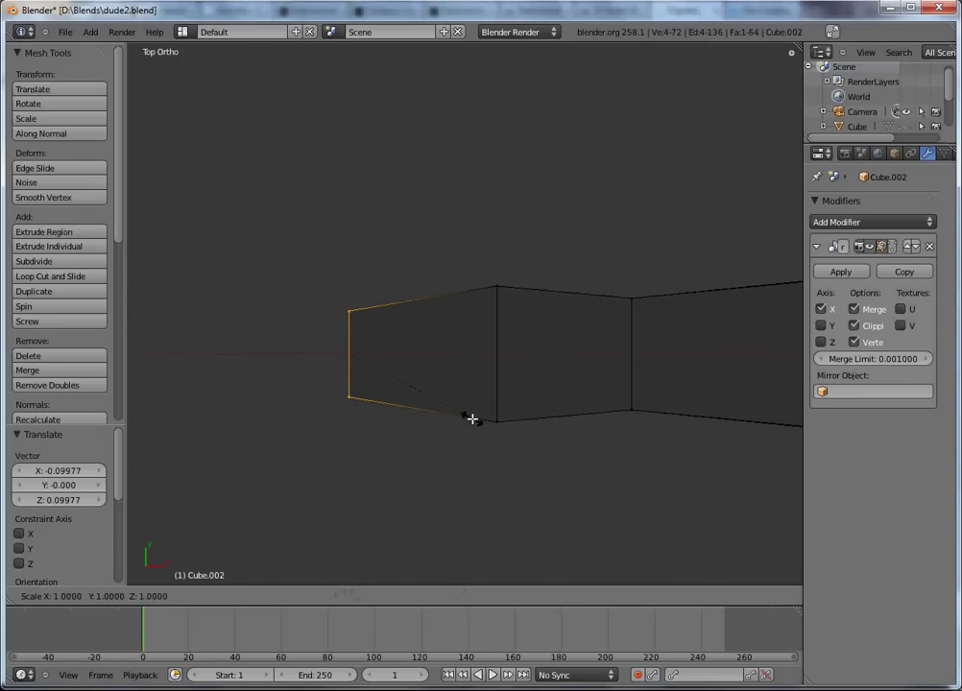
{"action": "left_click", "coordinate": [466, 412]}
{"action": "left_click", "coordinate": [467, 412]}
{"action": "key", "text": "e"}
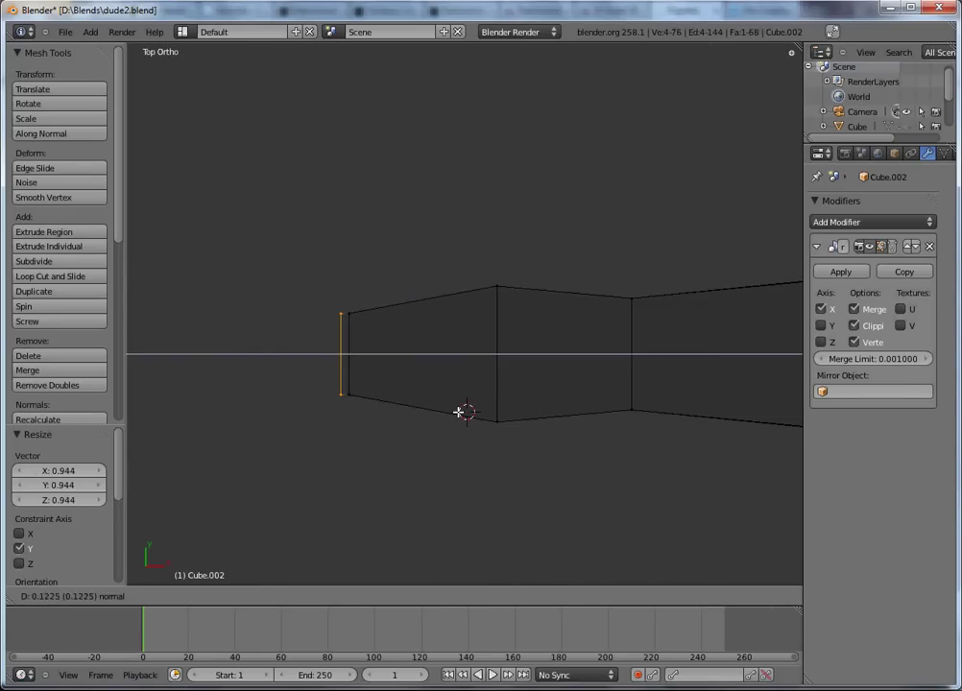
{"action": "left_click", "coordinate": [457, 412]}
- Extrude the wrist end outward along X by about 1.48 and widen it along Y to about 1.37 for the palm
{"action": "middle_click_drag", "start_coordinate": [406, 406], "coordinate": [501, 400], "text": "shift"}
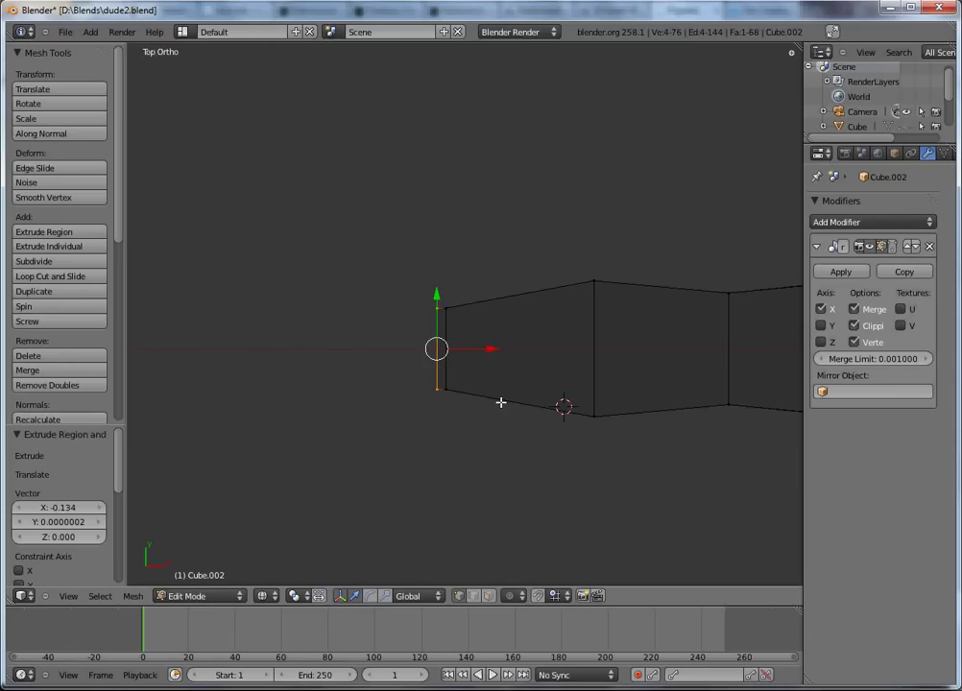
{"action": "key", "text": "e"}
{"action": "key", "text": "x"}
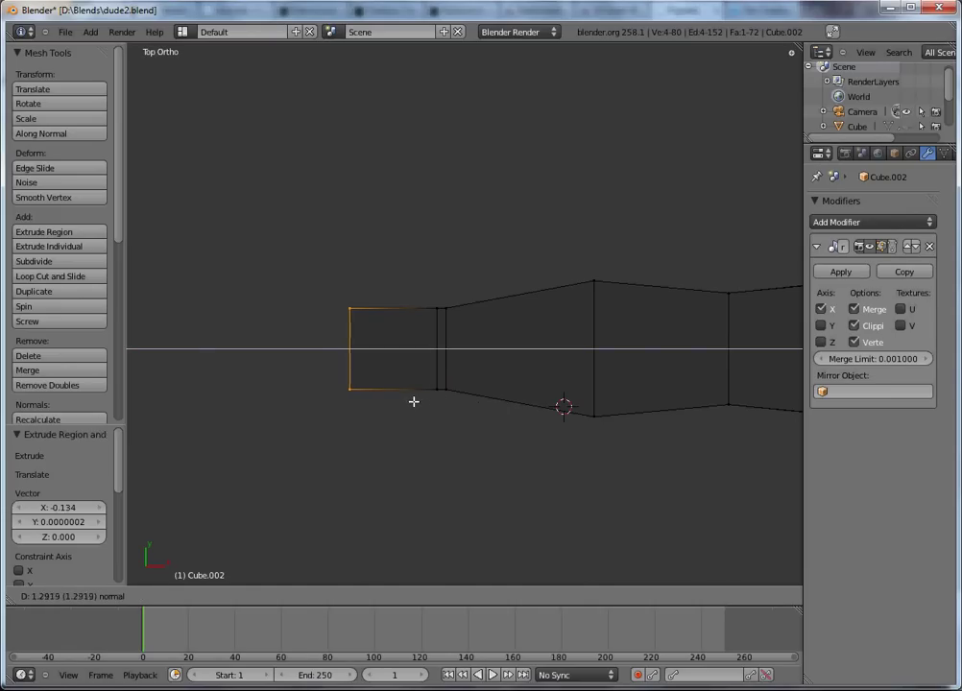
{"action": "left_click", "coordinate": [401, 401]}
{"action": "key", "text": "s"}
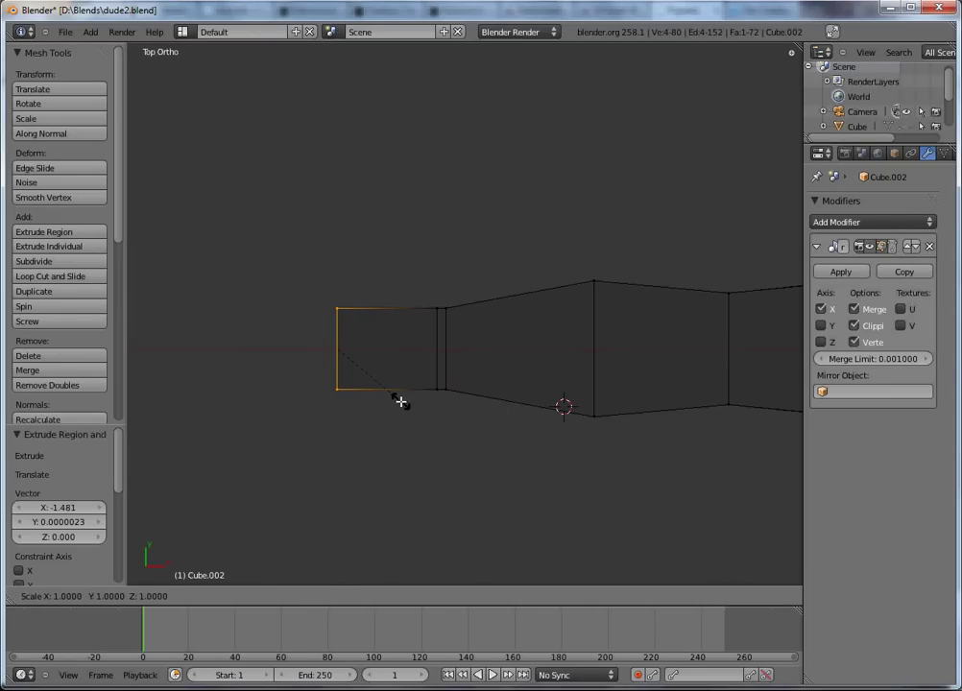
{"action": "key", "text": "y"}
{"action": "double_click", "coordinate": [417, 429]}
- Extrude the palm's end outward by about 1.57 and narrow it along Y to about 0.84 to form the fingers
{"action": "middle_click_drag", "start_coordinate": [417, 429], "coordinate": [516, 423], "text": "shift"}
{"action": "key", "text": "e"}
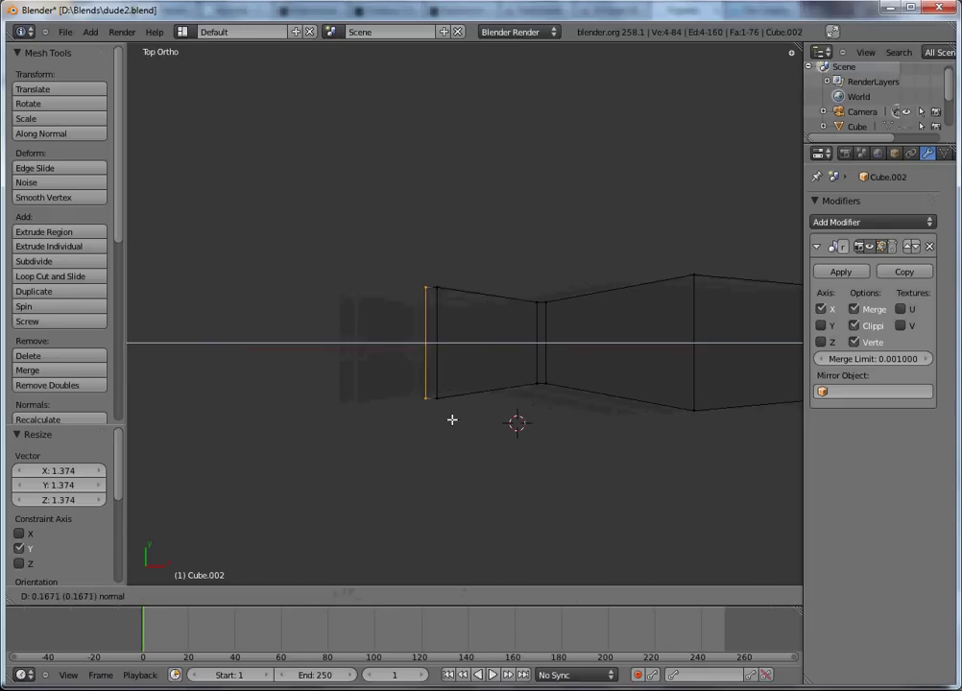
{"action": "left_click", "coordinate": [413, 417]}
{"action": "key", "text": "s"}
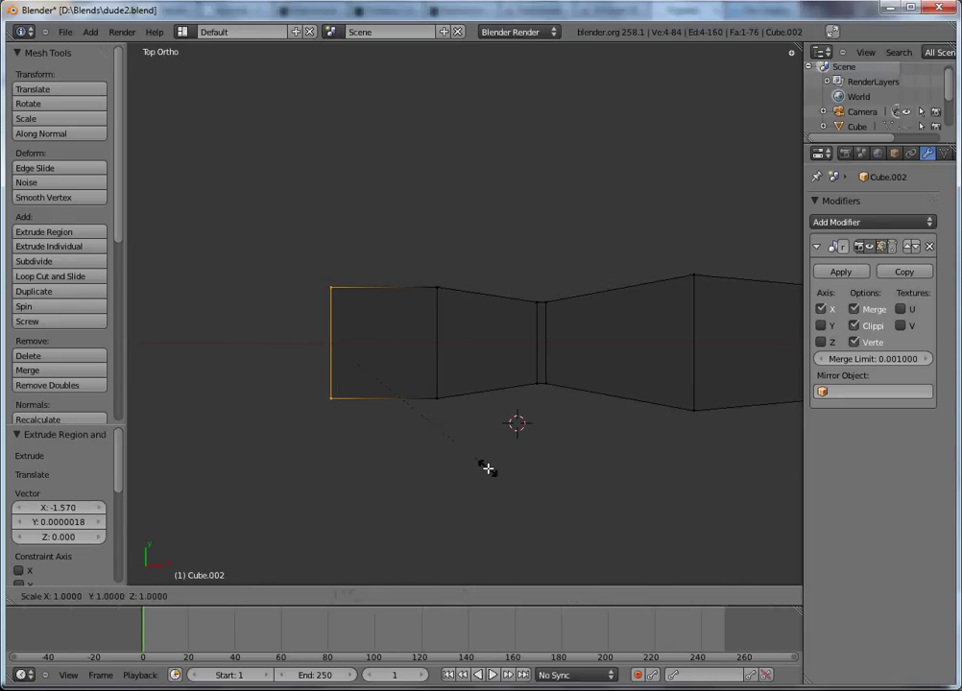
{"action": "key", "text": "y"}
{"action": "left_click", "coordinate": [466, 444]}
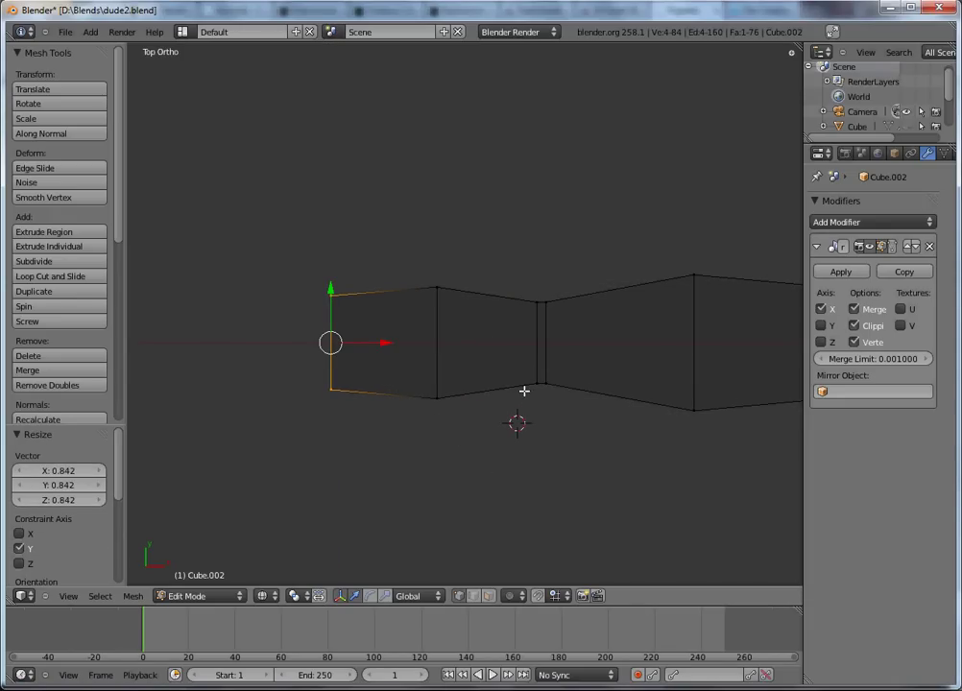
- Move the front pair of vertices at the palm's wrist end by about -0.45 in X and -0.55 in Y
{"action": "key", "text": "ctrl+Tab"}
{"action": "key", "text": "Escape"}
{"action": "key", "text": "a"}
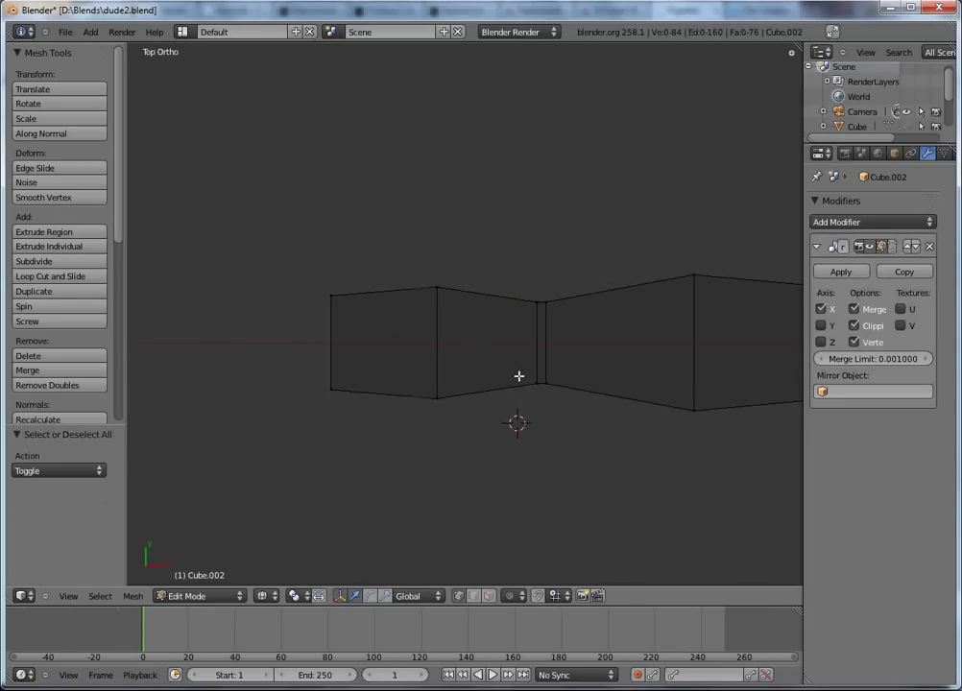
{"action": "key", "text": "g"}
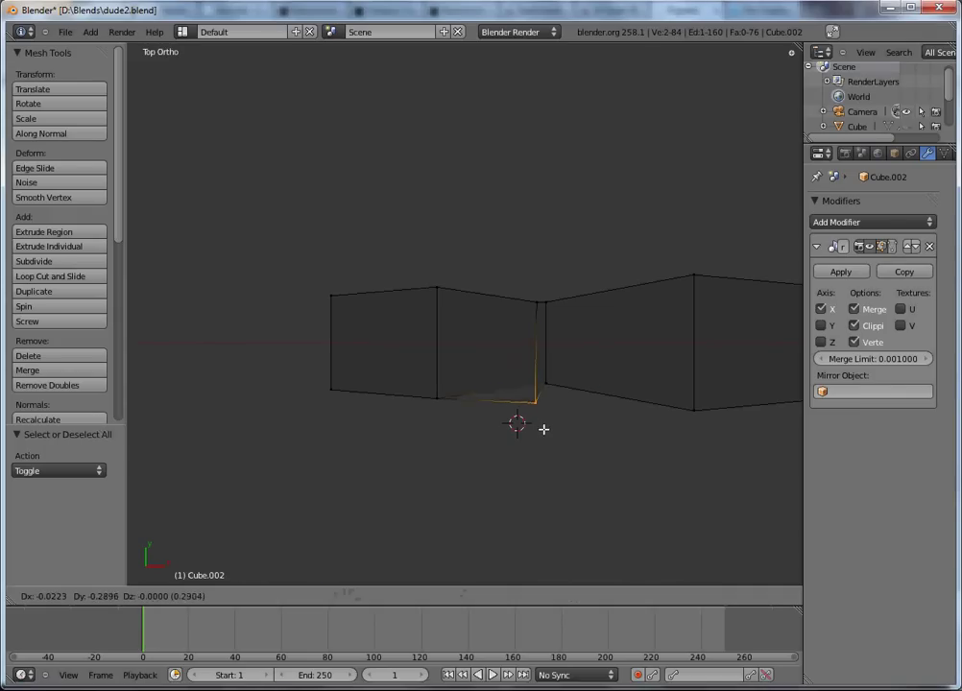
{"action": "left_click", "coordinate": [514, 441]}
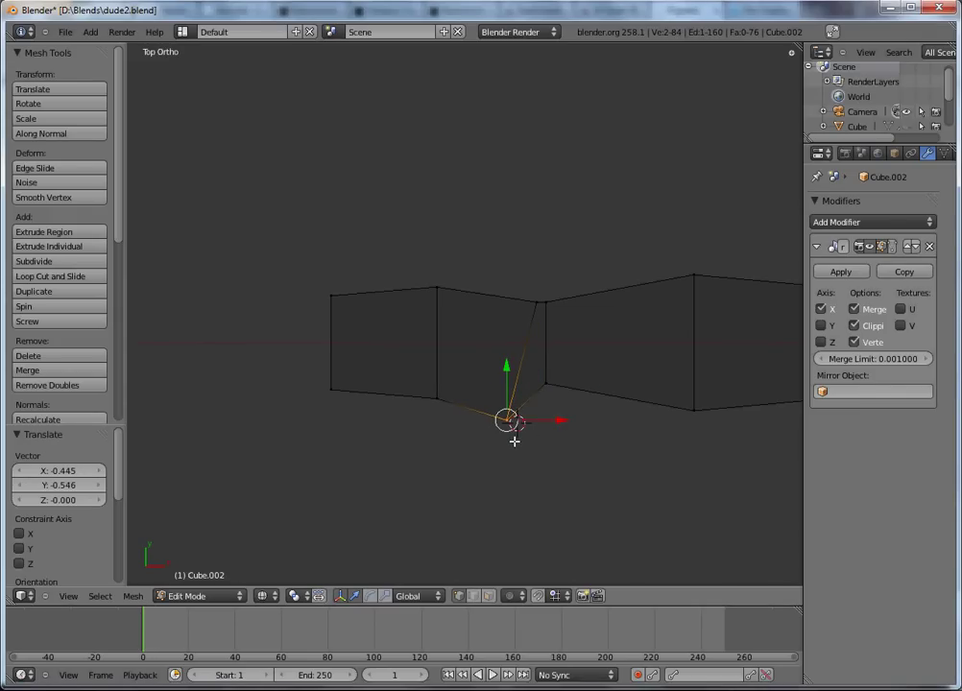
- With face selection, extrude the palm's slanted front face outward and scale it to about 0.77 for the thumb base
{"action": "key", "text": "ctrl+Tab"}
{"action": "left_click", "coordinate": [459, 471]}
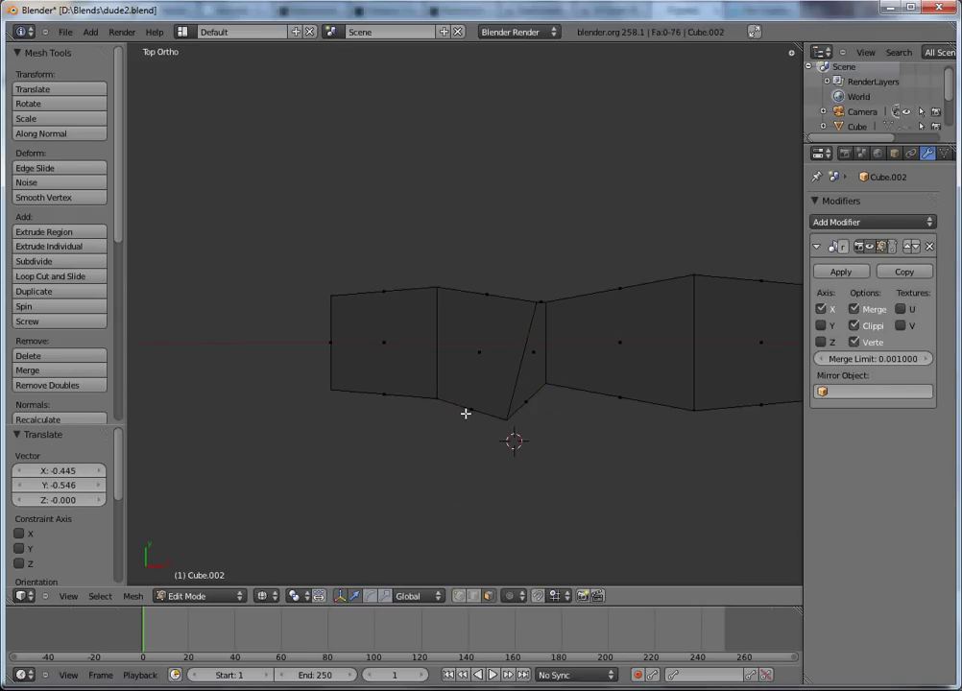
{"action": "key", "text": "e"}
{"action": "left_click", "coordinate": [458, 438]}
{"action": "key", "text": "s"}
{"action": "left_click", "coordinate": [515, 478]}
- Rotate the thumb base's end face toward the fingers, move it about -0.26 in X and -0.18 in Y, and shrink it slightly
{"action": "key", "text": "r"}
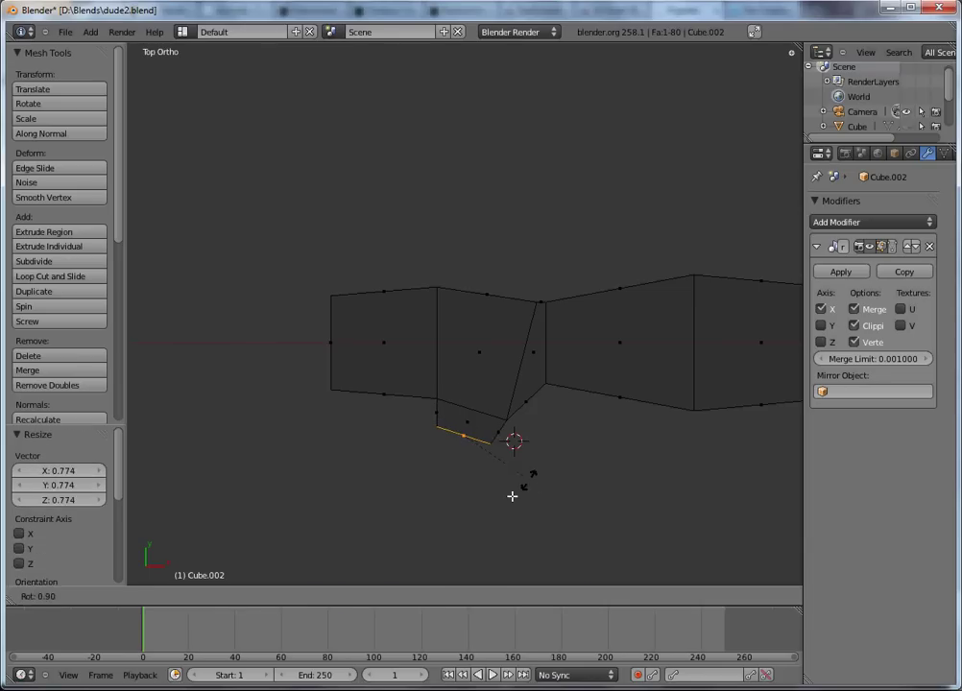
{"action": "left_click", "coordinate": [506, 498]}
{"action": "key", "text": "g"}
{"action": "left_click", "coordinate": [492, 508]}
{"action": "key", "text": "s"}
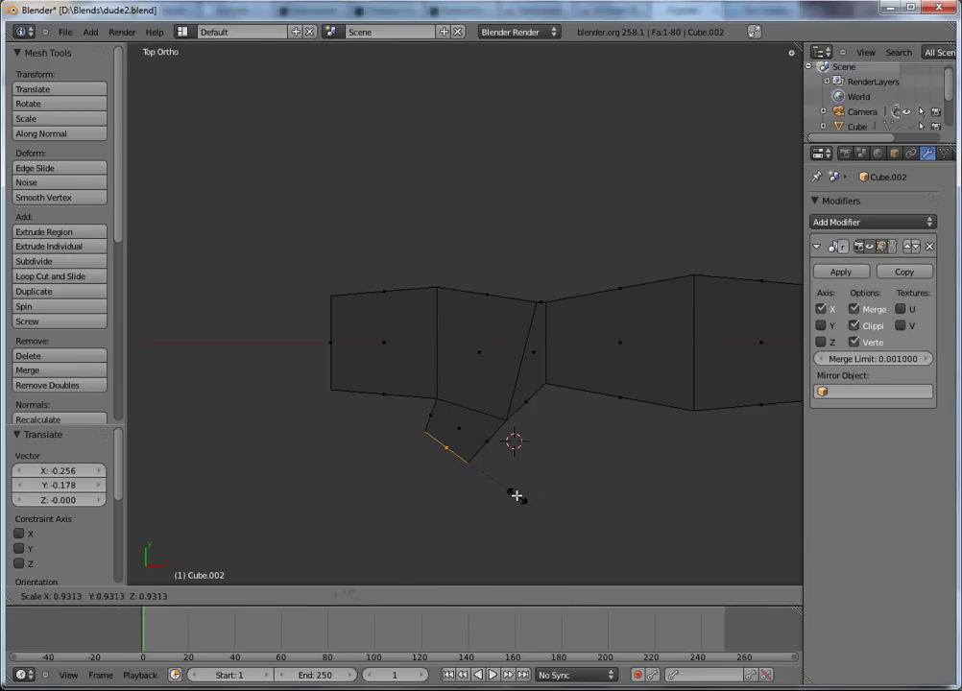
{"action": "left_click", "coordinate": [497, 502]}
- Extrude the thumb tip, shift it about -0.27 in X and 0.18 in Y, rotate it, and scale it to about 0.84
{"action": "key", "text": "e"}
{"action": "left_click", "coordinate": [469, 513]}
{"action": "key", "text": "g"}
{"action": "left_click", "coordinate": [452, 502]}
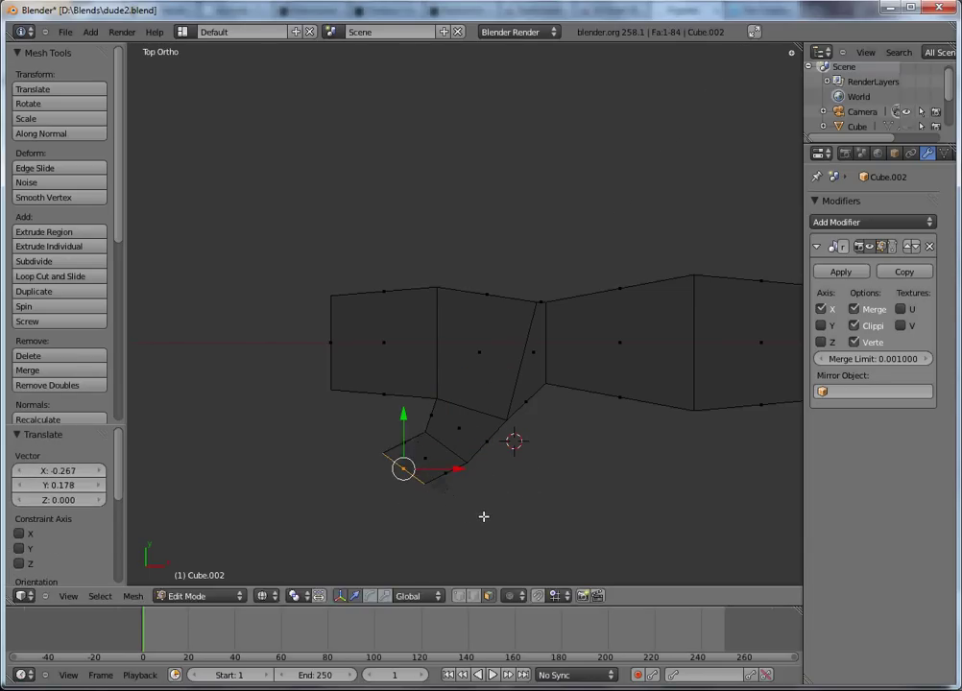
{"action": "key", "text": "r"}
{"action": "left_click", "coordinate": [466, 517]}
{"action": "key", "text": "s"}
{"action": "left_click", "coordinate": [460, 504]}
- Show the hand with solid shading in front view, switch to vertex selection and clear the selection
{"action": "key", "text": "KP_1"}
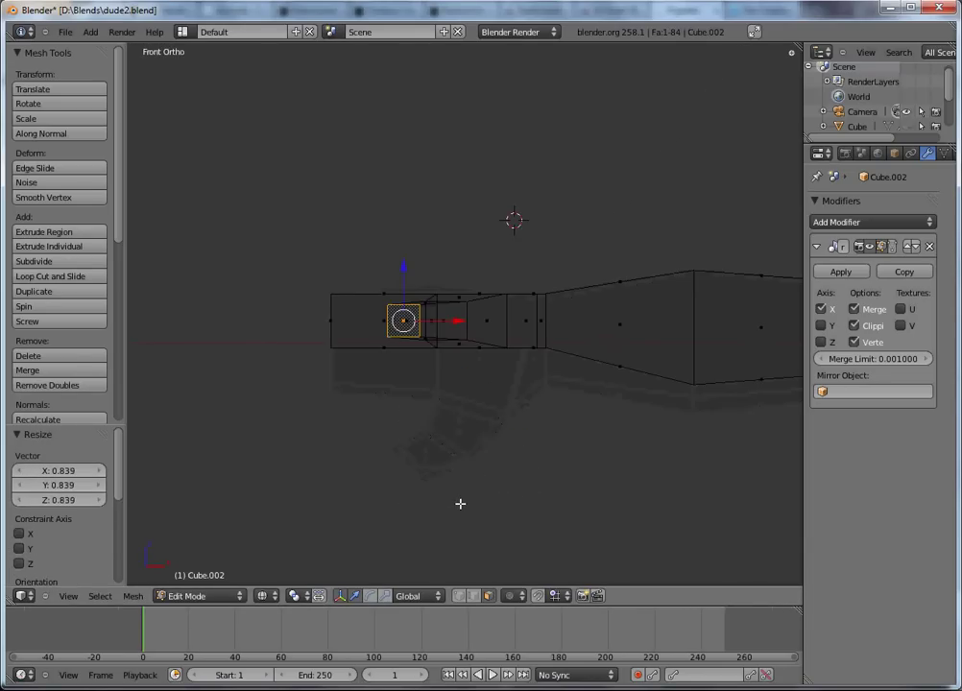
{"action": "key", "text": "Tab"}
{"action": "key", "text": "z"}
{"action": "middle_click_drag", "start_coordinate": [470, 416], "coordinate": [465, 335]}
{"action": "key", "text": "KP_1"}
{"action": "key", "text": "Tab"}
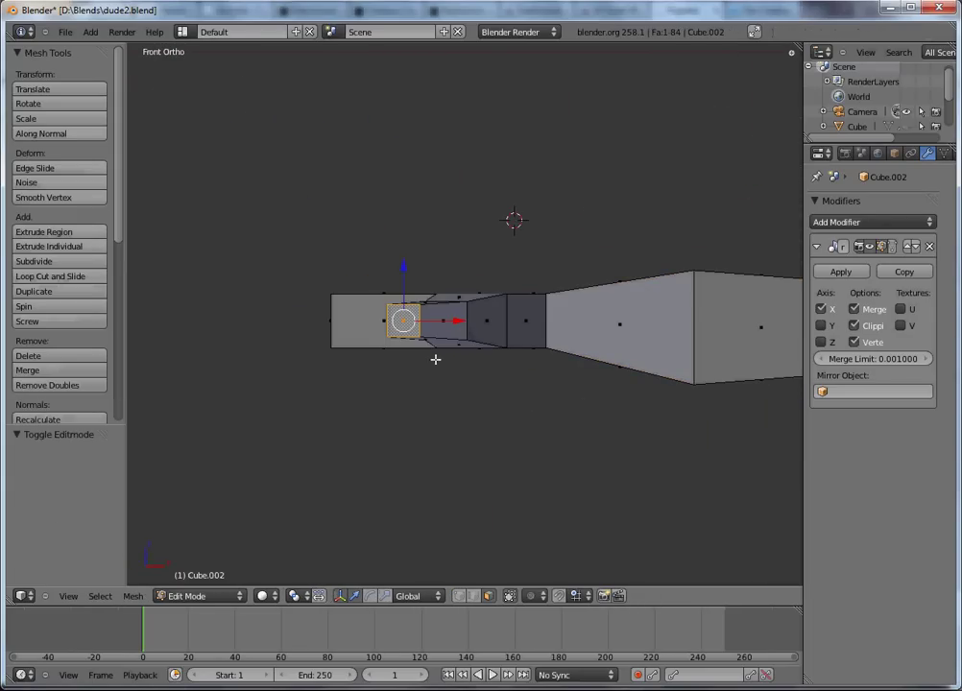
{"action": "key", "text": "ctrl+Tab"}
{"action": "left_click", "coordinate": [434, 320]}
{"action": "key", "text": "a"}
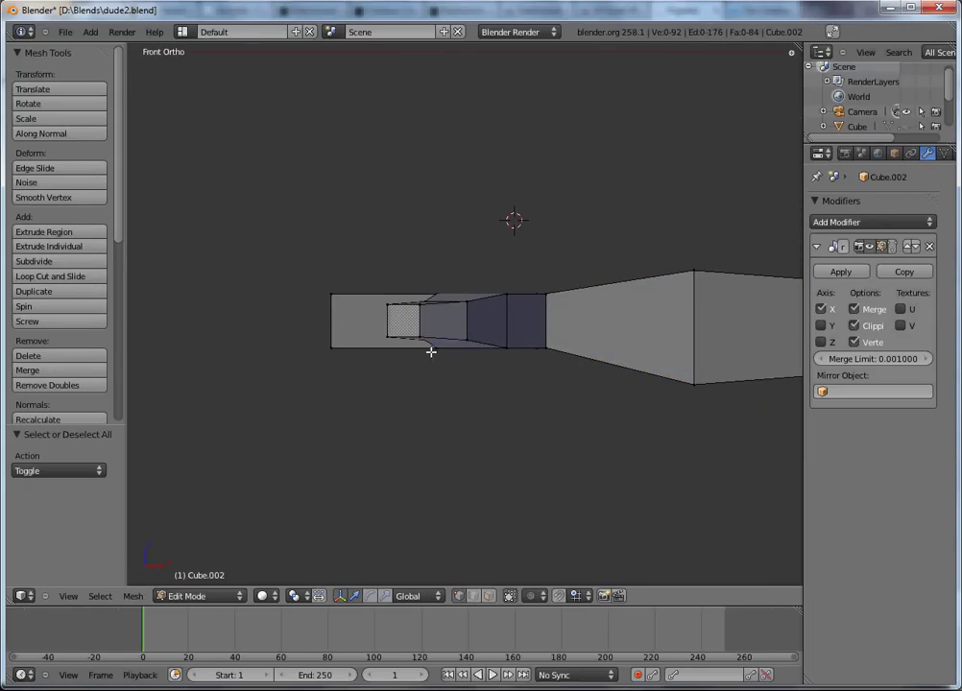
{"action": "key", "text": "b"}
{"action": "left_click_drag", "start_coordinate": [427, 346], "coordinate": [452, 369]}
{"action": "key", "text": "g"}
{"action": "key", "text": "z"}
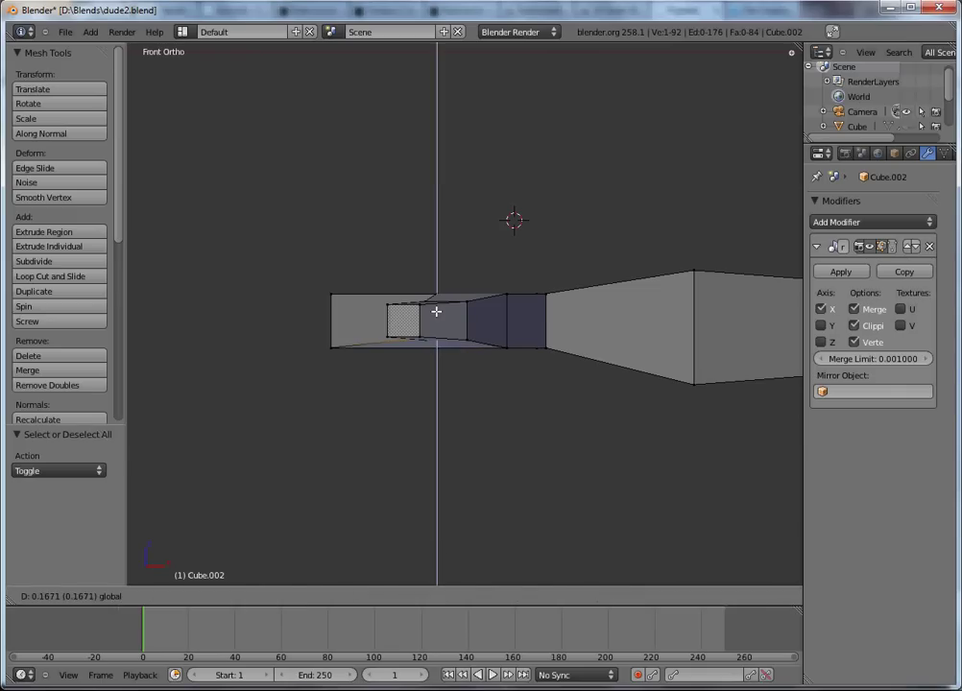
{"action": "left_click", "coordinate": [436, 311]}
- In wireframe display, raise the pair of bottom vertices at the knuckles slightly along Z
{"action": "key", "text": "z"}
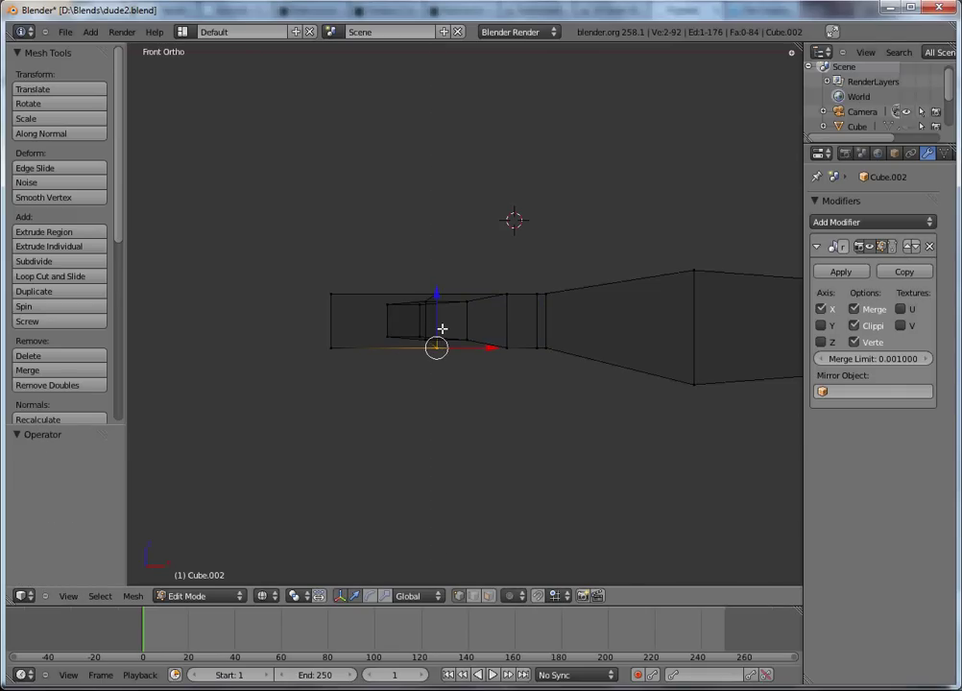
{"action": "key", "text": "g"}
{"action": "key", "text": "z"}
{"action": "left_click", "coordinate": [437, 314]}
{"action": "key", "text": "a"}
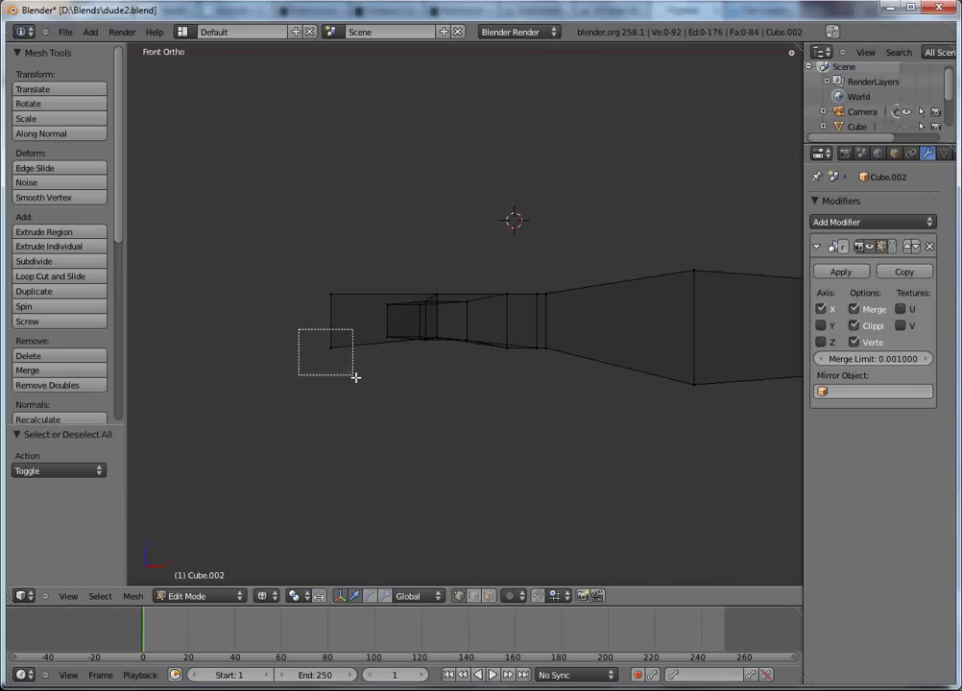
- Taper the fingertips by raising their bottom vertices slightly and lowering their top vertices
{"action": "left_click_drag", "start_coordinate": [333, 317], "coordinate": [353, 317]}
{"action": "key", "text": "a"}
{"action": "key", "text": "b"}
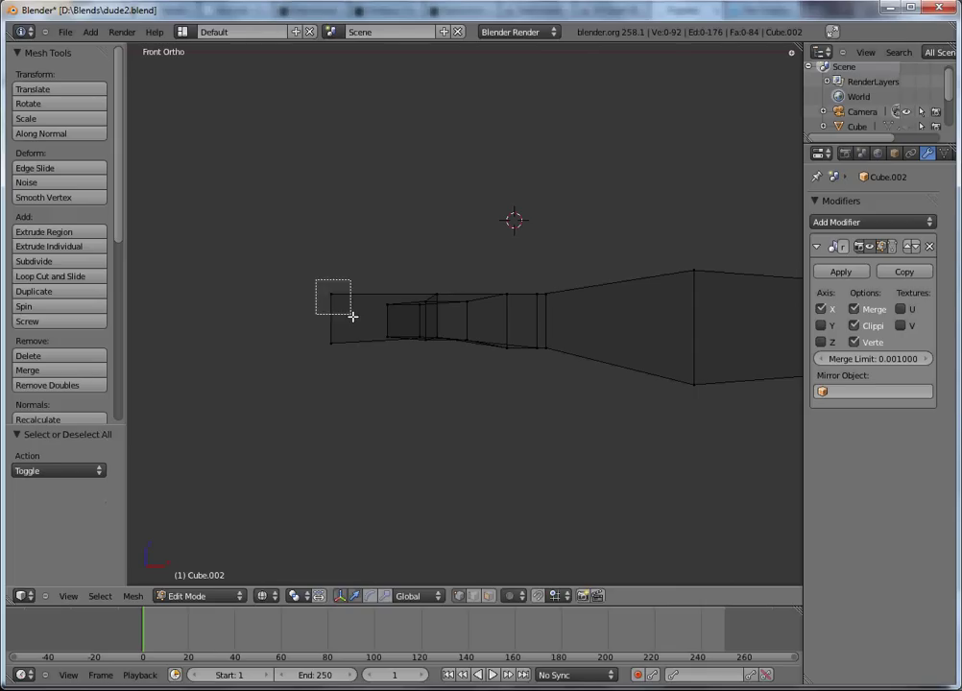
{"action": "left_click_drag", "start_coordinate": [332, 275], "coordinate": [333, 290]}
- Examine the shaded hand and the whole character from several angles in Object Mode
{"action": "key", "text": "Tab"}
{"action": "key", "text": "z"}
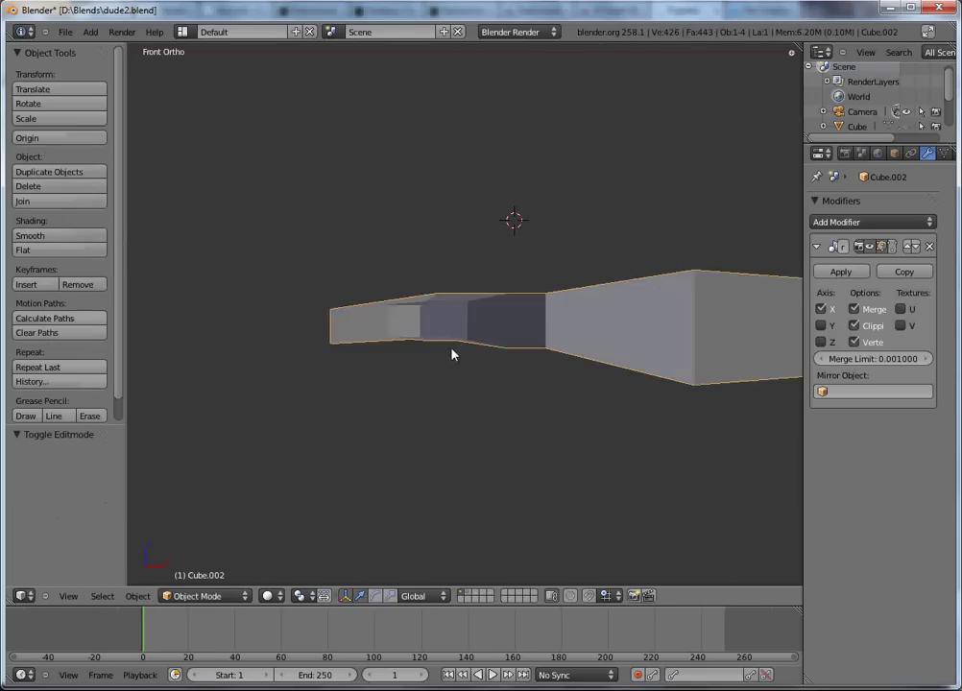
{"action": "mouse_move", "coordinate": [451, 348]}
{"action": "middle_mouse_down"}
{"action": "mouse_move", "coordinate": [586, 420]}
{"action": "mouse_move", "coordinate": [569, 436]}
{"action": "mouse_move", "coordinate": [423, 464]}
{"action": "middle_mouse_up"}
{"action": "key", "text": "KP_1"}
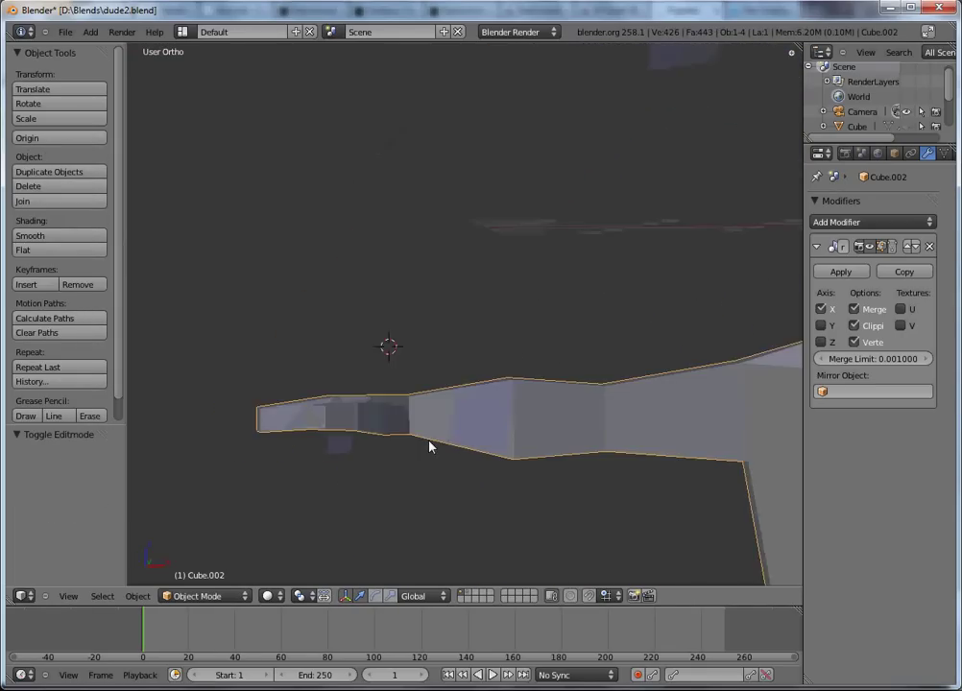
{"action": "scroll", "coordinate": [455, 451], "scroll_direction": "down", "scroll_amount": 3}
{"action": "middle_click_drag", "start_coordinate": [574, 549], "coordinate": [592, 333], "text": "shift"}
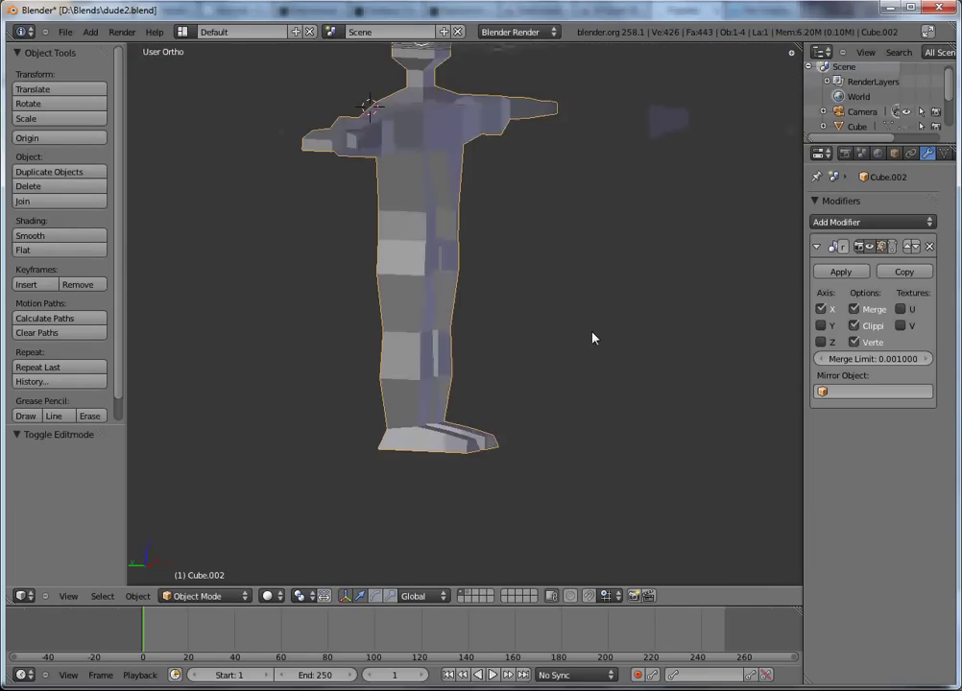
{"action": "key", "text": "KP_3"}
{"action": "middle_click_drag", "start_coordinate": [472, 248], "coordinate": [554, 280]}
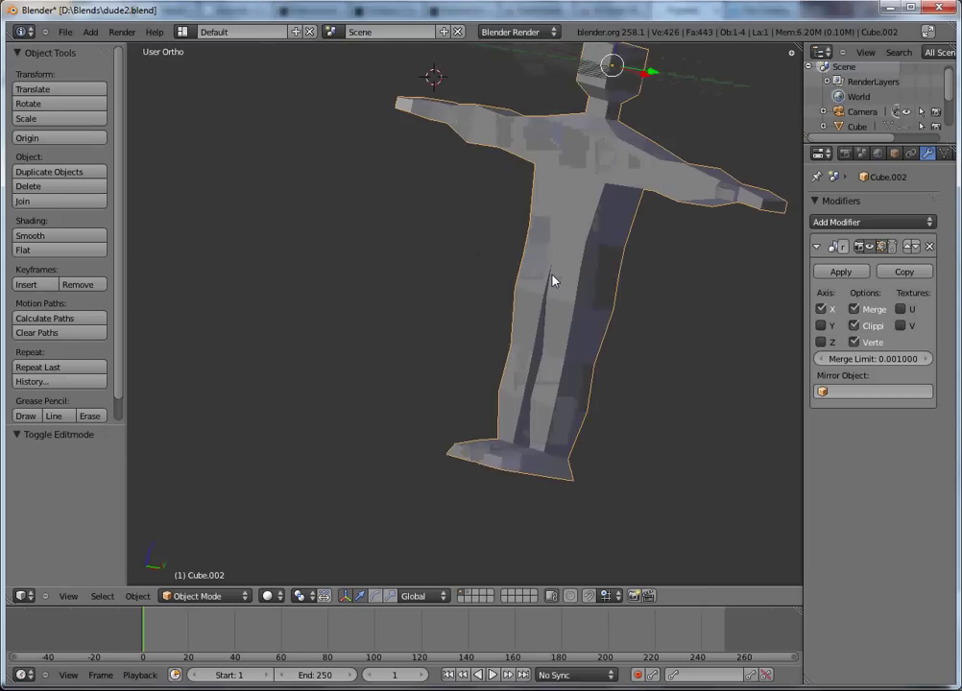
{"action": "key", "text": "KP_1"}
- Add a centred loop cut running from the top of the head down through its side, the shoulder and the arm
{"action": "key", "text": "Tab"}
{"action": "middle_click_drag", "start_coordinate": [498, 240], "coordinate": [438, 455], "text": "shift"}
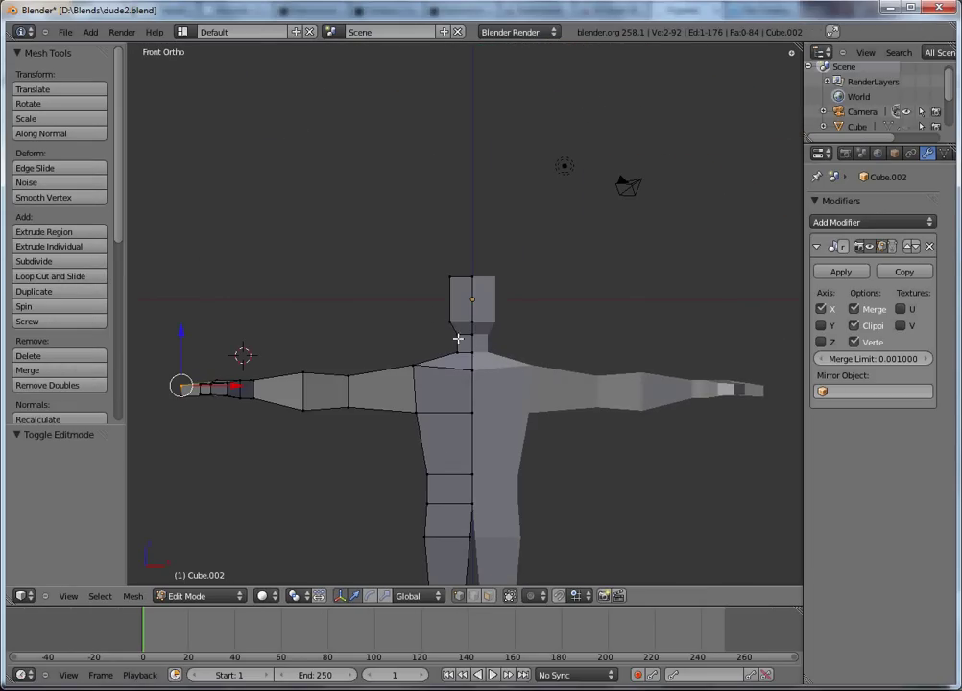
{"action": "middle_click_drag", "start_coordinate": [474, 370], "coordinate": [427, 290]}
{"action": "scroll", "coordinate": [428, 290], "scroll_direction": "up", "scroll_amount": 3}
{"action": "key", "text": "ctrl+r"}
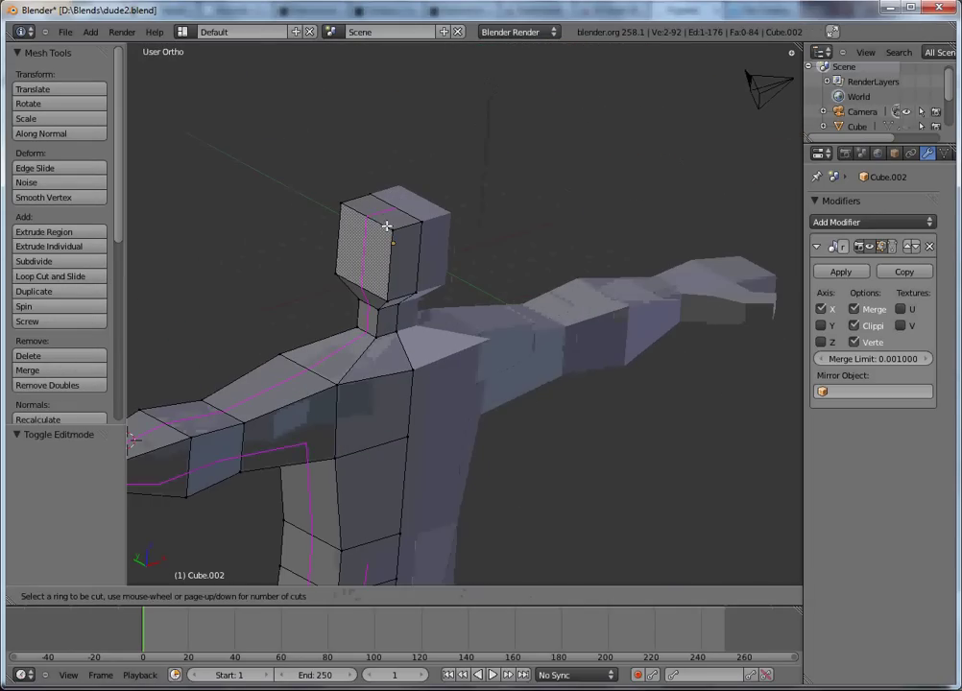
{"action": "left_click", "coordinate": [380, 219]}
{"action": "right_click", "coordinate": [380, 219]}
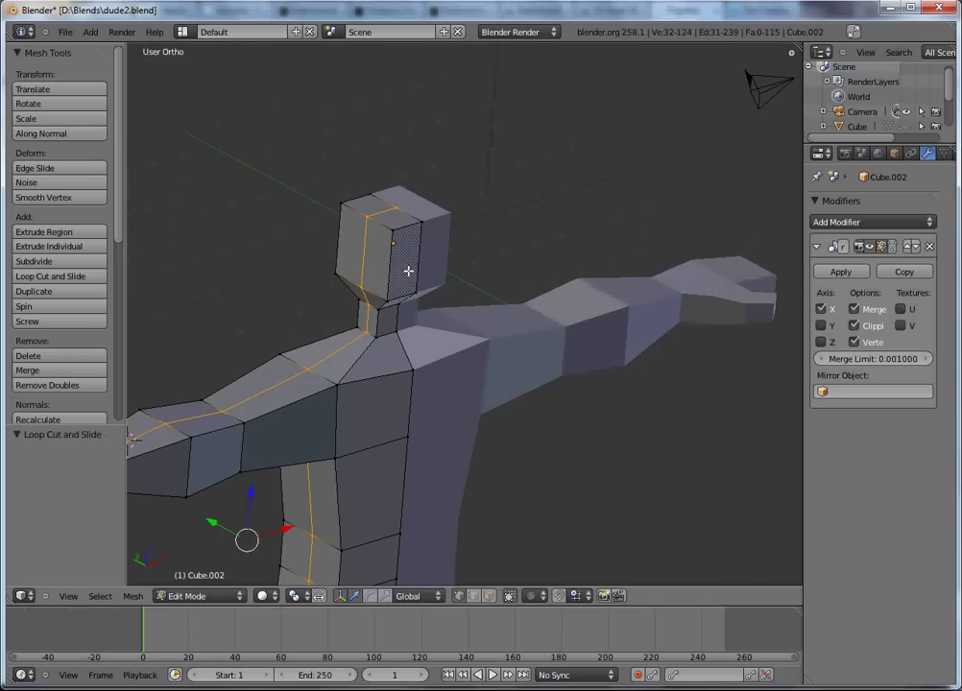
- Add a centred horizontal loop cut around the head
{"action": "key", "text": "ctrl+r"}
{"action": "left_click", "coordinate": [405, 257]}
{"action": "right_click", "coordinate": [404, 258]}
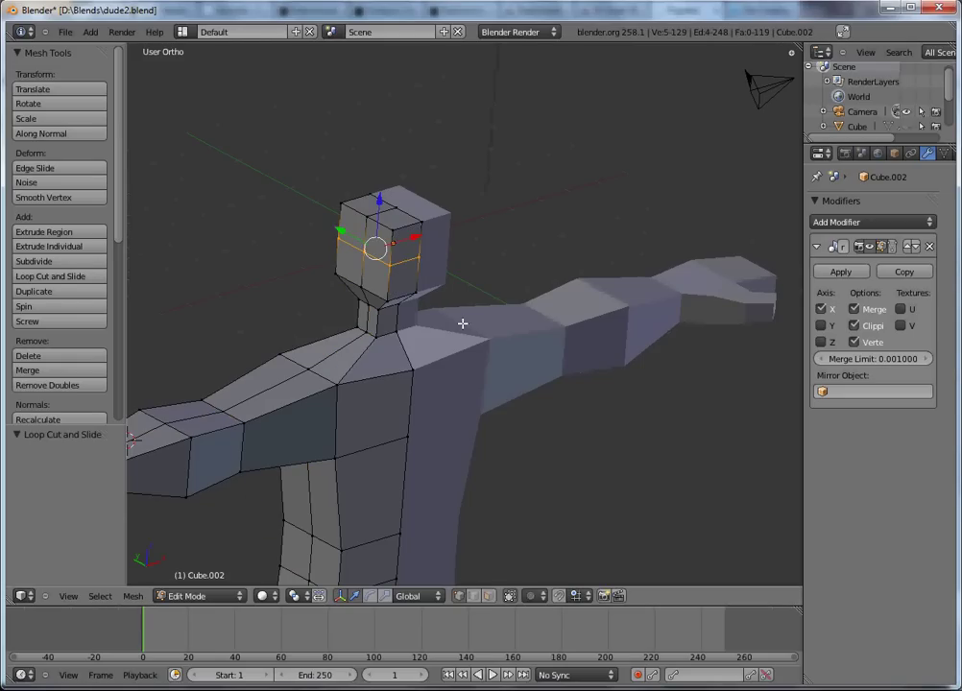
- From the front view, move the head's top outer front corner vertex inward by about 0.13 and down by about 0.19
{"action": "key", "text": "KP_1"}
{"action": "scroll", "coordinate": [434, 359], "scroll_direction": "up", "scroll_amount": 4}
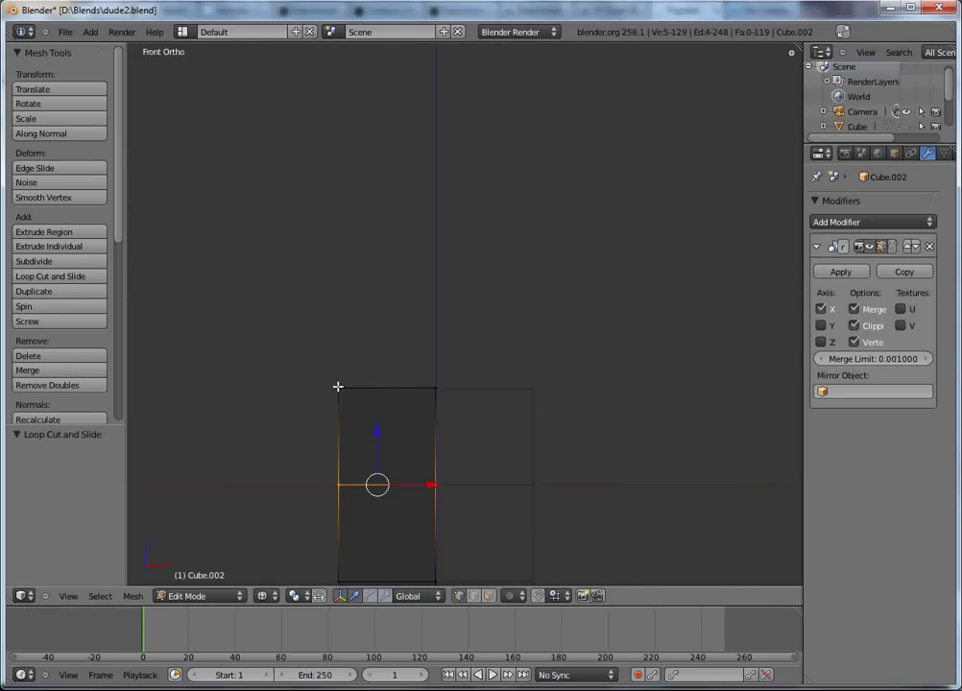
{"action": "right_click", "coordinate": [338, 387]}
{"action": "key", "text": "g"}
{"action": "left_click", "coordinate": [369, 416]}
{"action": "key", "text": "z"}
- Move the front jaw corner vertex inward by about 0.26 and up by 0.03, and pull the mid-height face vertex slightly inward
{"action": "middle_click_drag", "start_coordinate": [372, 582], "coordinate": [341, 401], "text": "shift"}
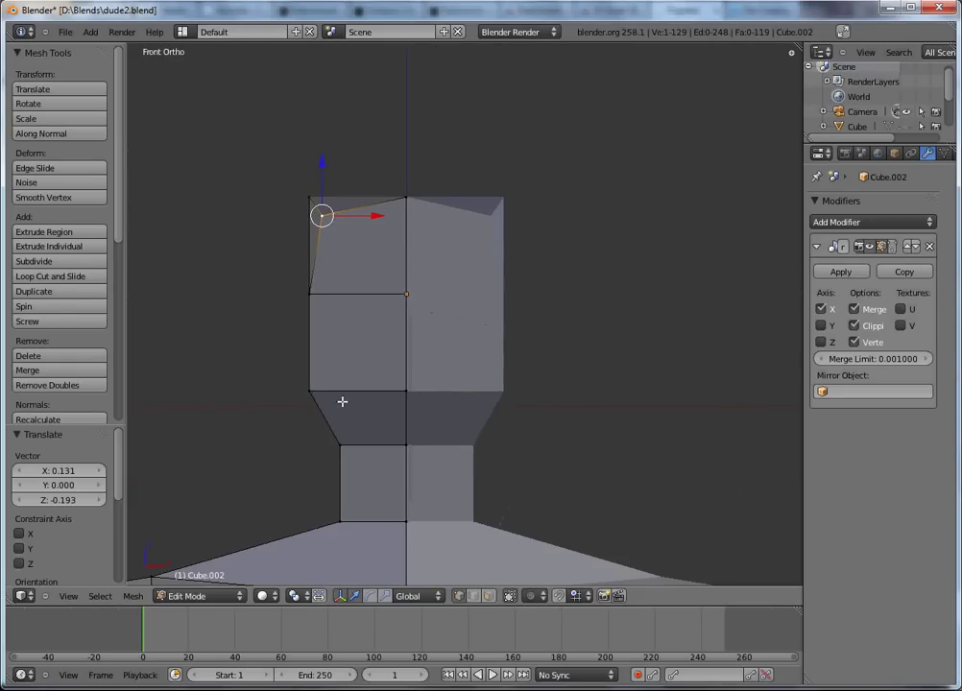
{"action": "key", "text": "g"}
{"action": "left_click", "coordinate": [341, 390]}
{"action": "right_click", "coordinate": [313, 296]}
{"action": "key", "text": "g"}
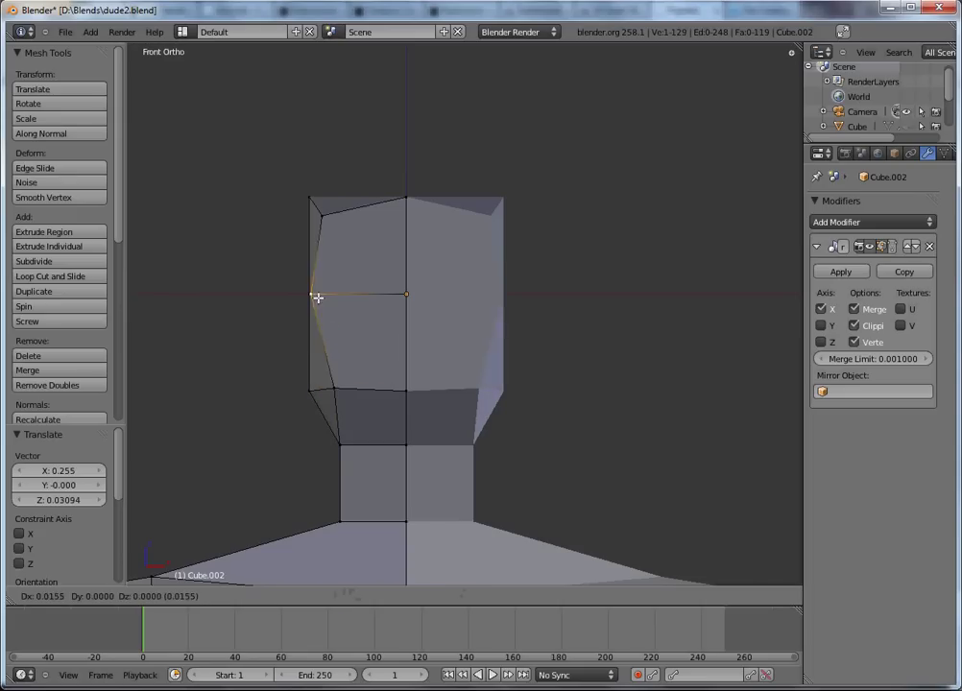
{"action": "left_click", "coordinate": [326, 302]}
- Move the forehead corner vertex another 0.14 inward and 0.05 down, and lower the top centre front vertex by about 0.11
{"action": "right_click", "coordinate": [322, 215]}
{"action": "key", "text": "g"}
{"action": "left_click", "coordinate": [337, 224]}
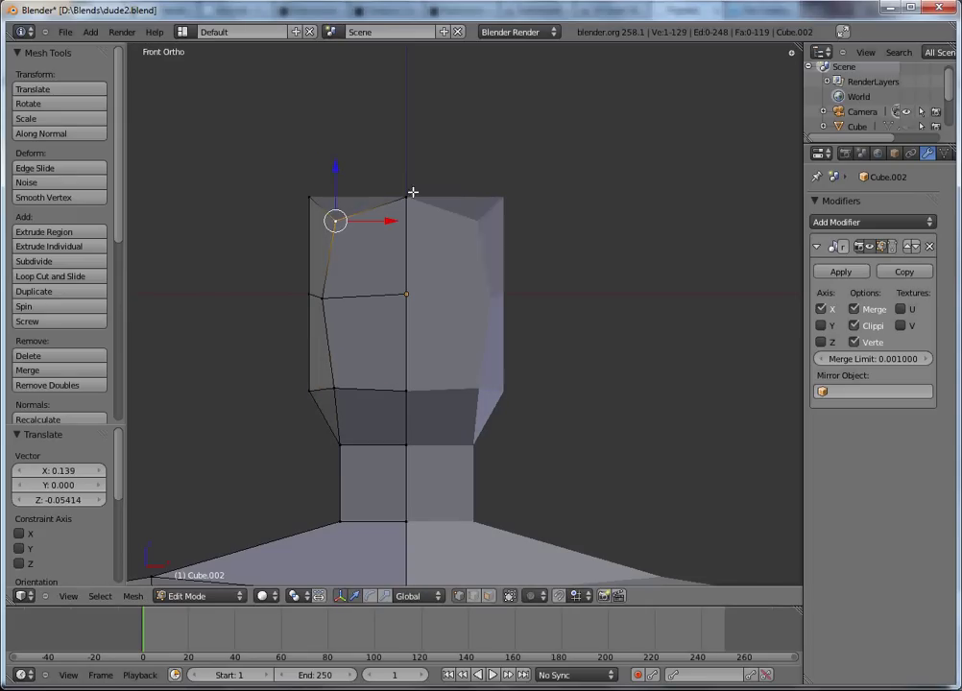
{"action": "key", "text": "g"}
{"action": "key", "text": "z"}
{"action": "left_click", "coordinate": [409, 213]}
- In the right side view, enable the Mirror modifier's edit cage display and clear the selection
{"action": "key", "text": "KP_3"}
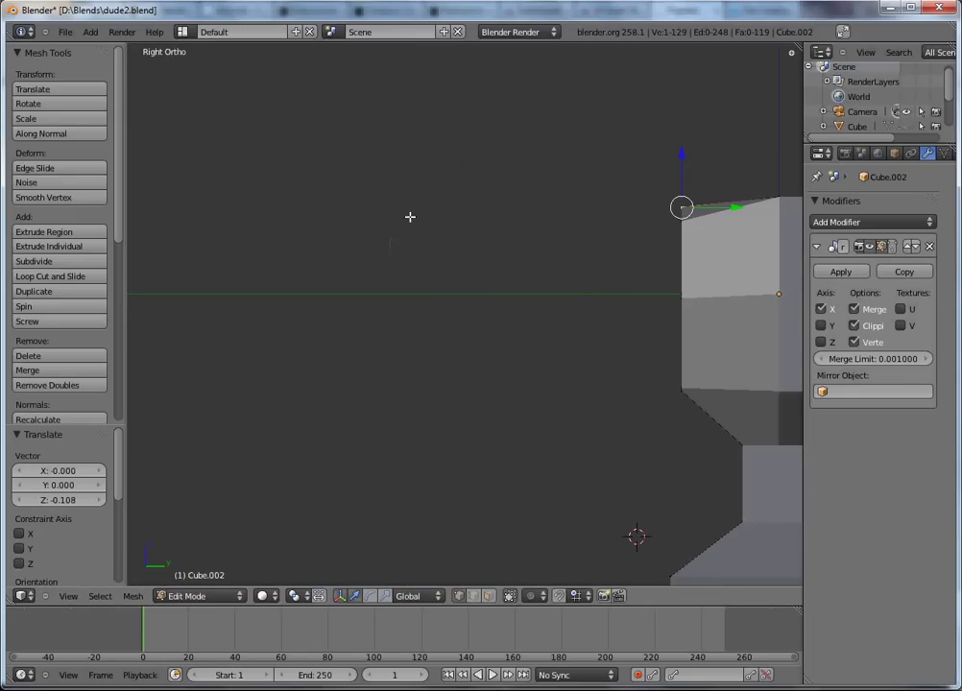
{"action": "middle_click_drag", "start_coordinate": [619, 310], "coordinate": [345, 301], "text": "shift"}
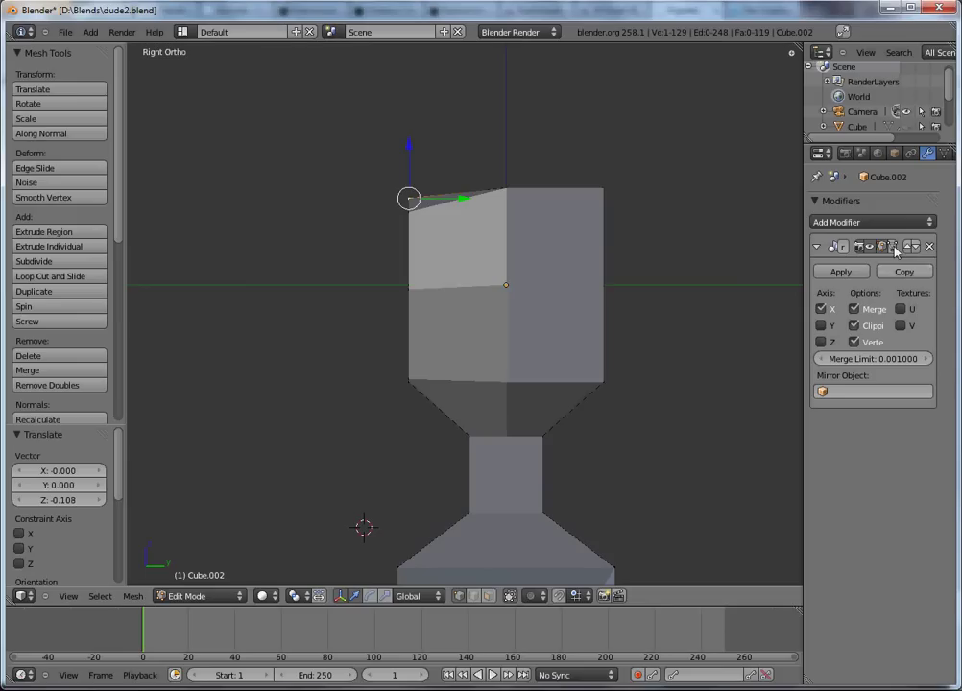
{"action": "key", "text": "a"}
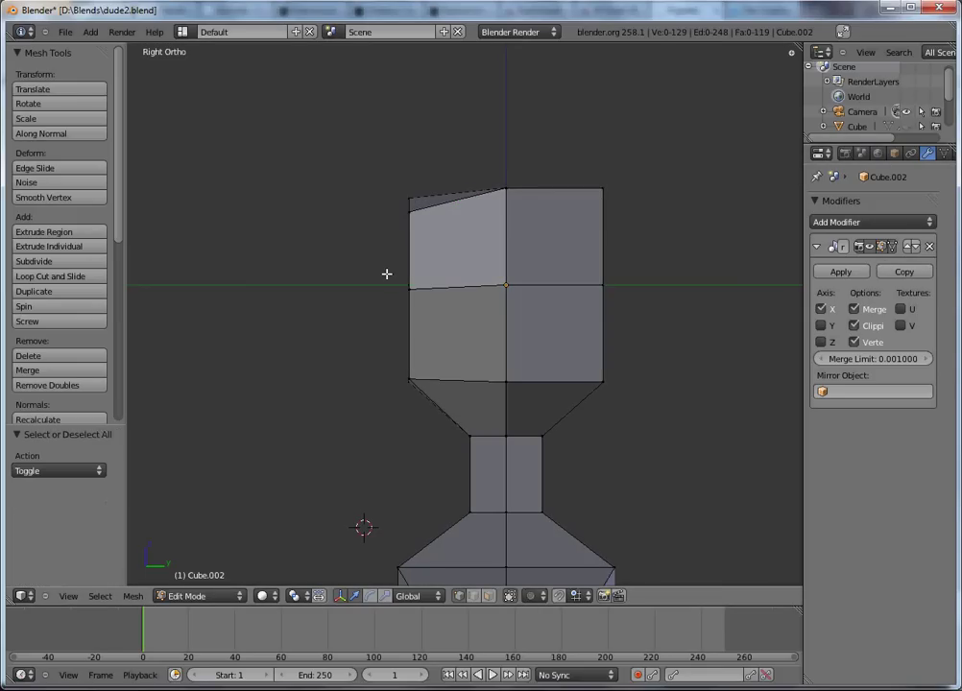
- Move the head's top front vertices backward and slightly down in the right side view
{"action": "key", "text": "b"}
{"action": "left_click_drag", "start_coordinate": [387, 185], "coordinate": [457, 251]}
{"action": "key", "text": "g"}
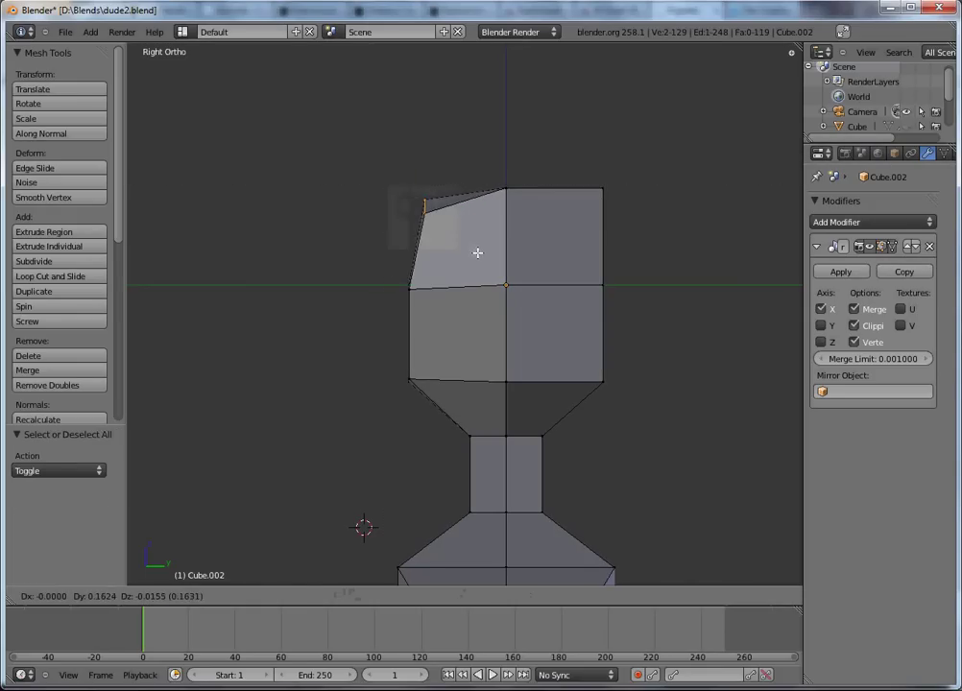
{"action": "left_click", "coordinate": [485, 256]}
{"action": "key", "text": "a"}
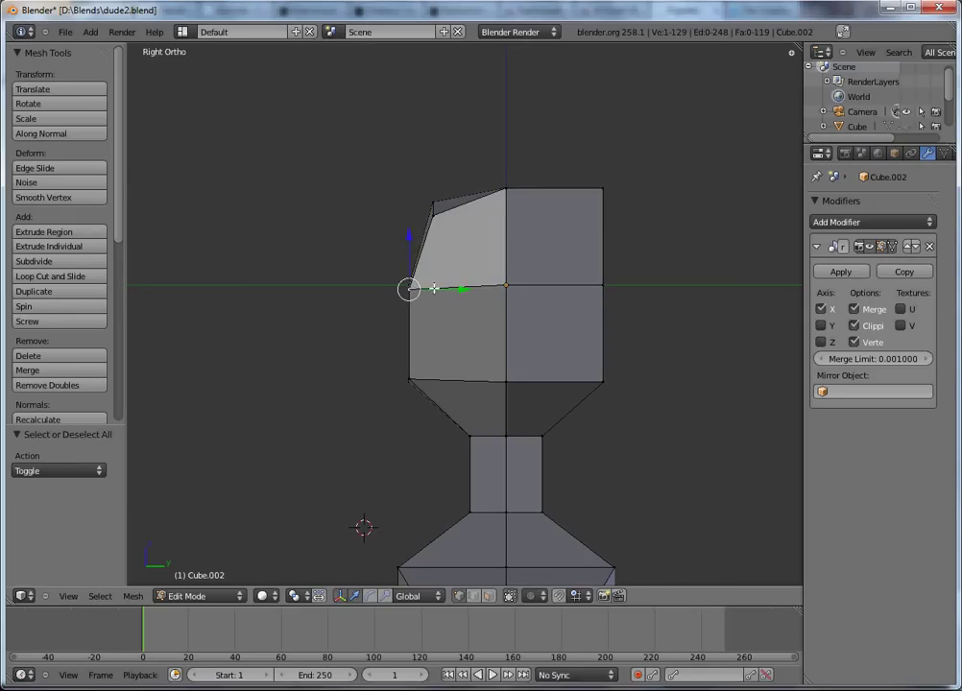
- Shift the head's outer front vertices backward along Y by a net 0.16 at mid-height and 0.26 at the jaw
{"action": "left_click_drag", "start_coordinate": [433, 288], "coordinate": [458, 288]}
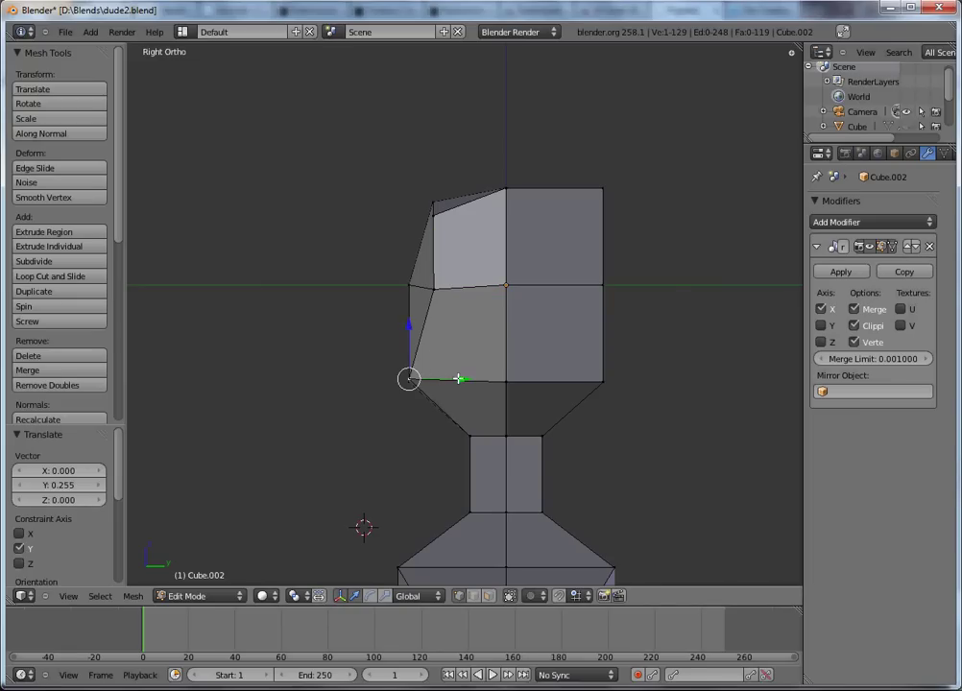
{"action": "left_click_drag", "start_coordinate": [459, 379], "coordinate": [483, 380]}
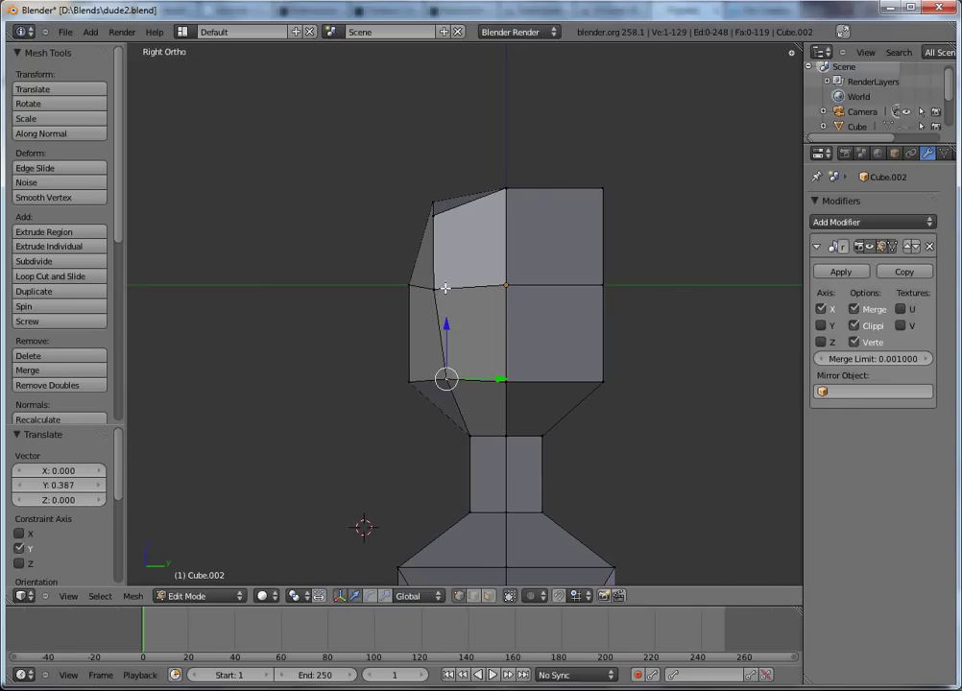
{"action": "left_click_drag", "start_coordinate": [464, 288], "coordinate": [457, 311]}
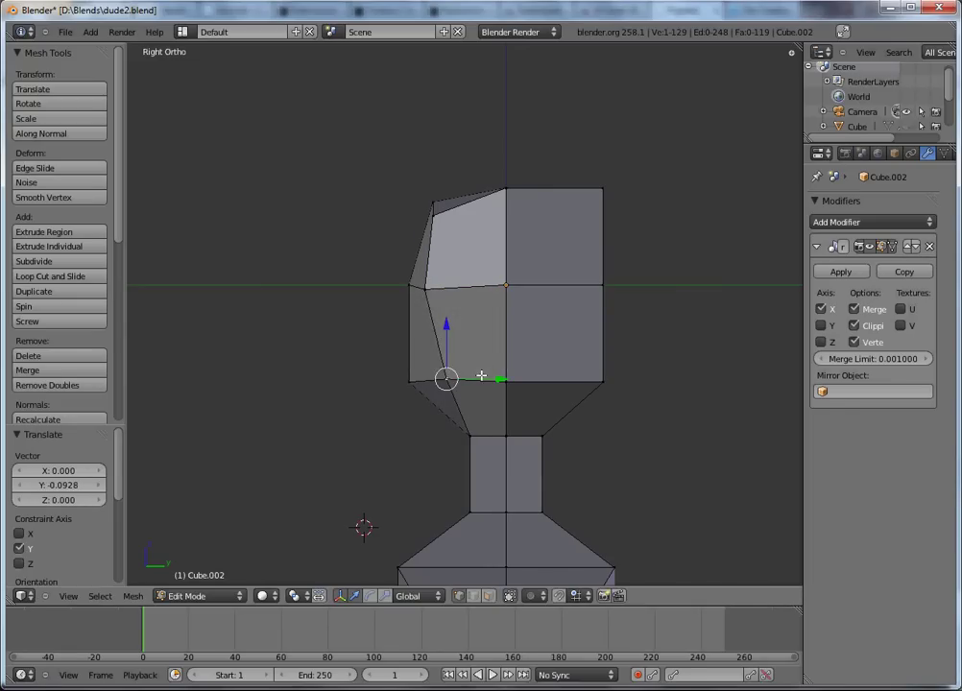
{"action": "left_click_drag", "start_coordinate": [481, 376], "coordinate": [470, 379]}
- From the front view, move the jaw's side vertex slightly inward and down, and the top side vertex 0.147 inward and 0.209 down
{"action": "key", "text": "KP_1"}
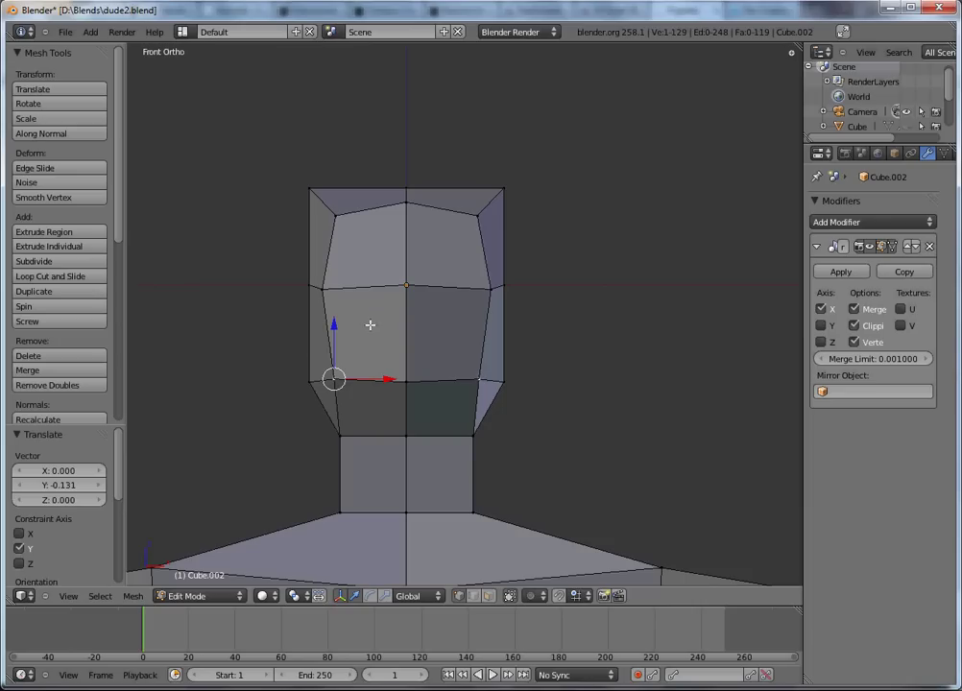
{"action": "left_click_drag", "start_coordinate": [309, 383], "coordinate": [322, 394]}
{"action": "mouse_move", "coordinate": [316, 194]}
{"action": "right_mouse_down"}
{"action": "mouse_move", "coordinate": [331, 217]}
{"action": "mouse_move", "coordinate": [325, 209]}
{"action": "right_mouse_up"}
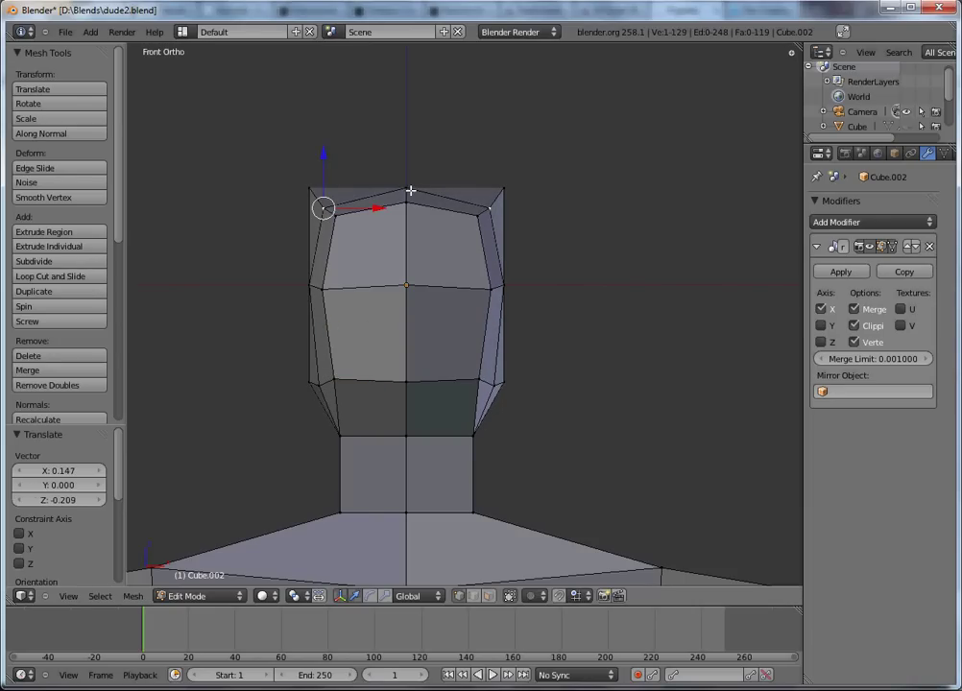
- In the right side view, move the head's top back centre and corner vertices forward and down to round the crown
{"action": "key", "text": "KP_3"}
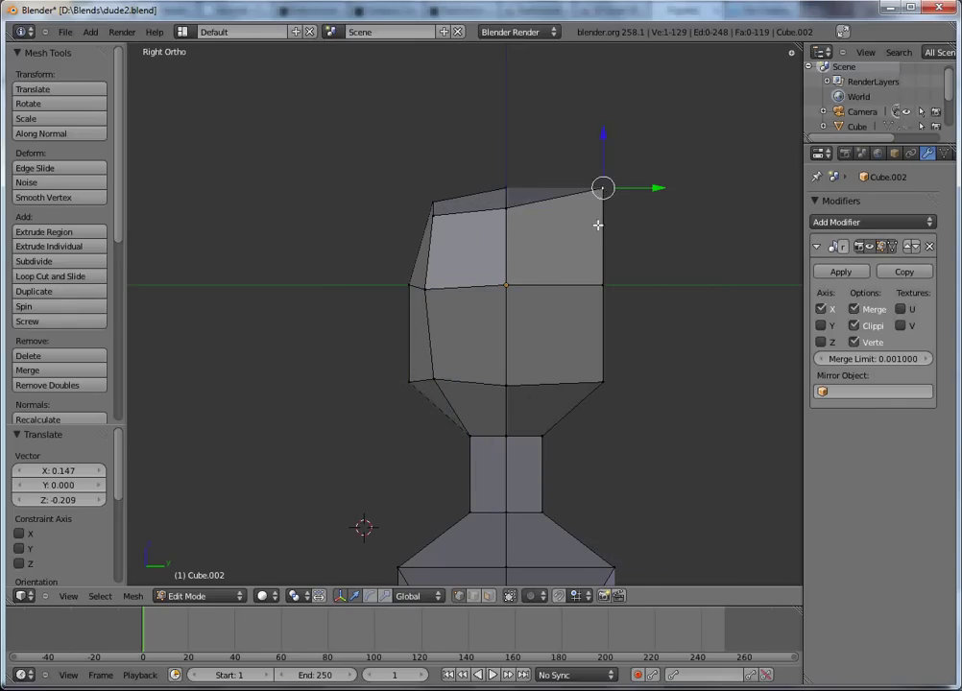
{"action": "right_click_drag", "start_coordinate": [598, 226], "coordinate": [579, 233]}
{"action": "right_click_drag", "start_coordinate": [611, 197], "coordinate": [587, 223]}
- Move the head's outer back vertices forward by 0.20 at mid-height and 0.16 at the top, and pull the bottom back vertices forward
{"action": "left_click_drag", "start_coordinate": [627, 289], "coordinate": [610, 289]}
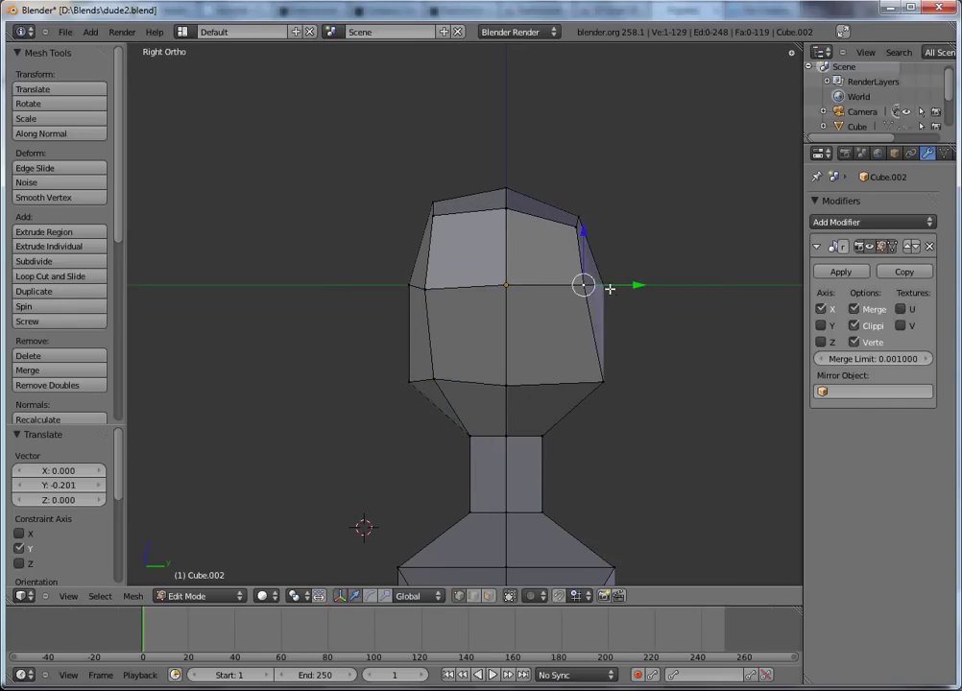
{"action": "left_click_drag", "start_coordinate": [612, 226], "coordinate": [596, 226]}
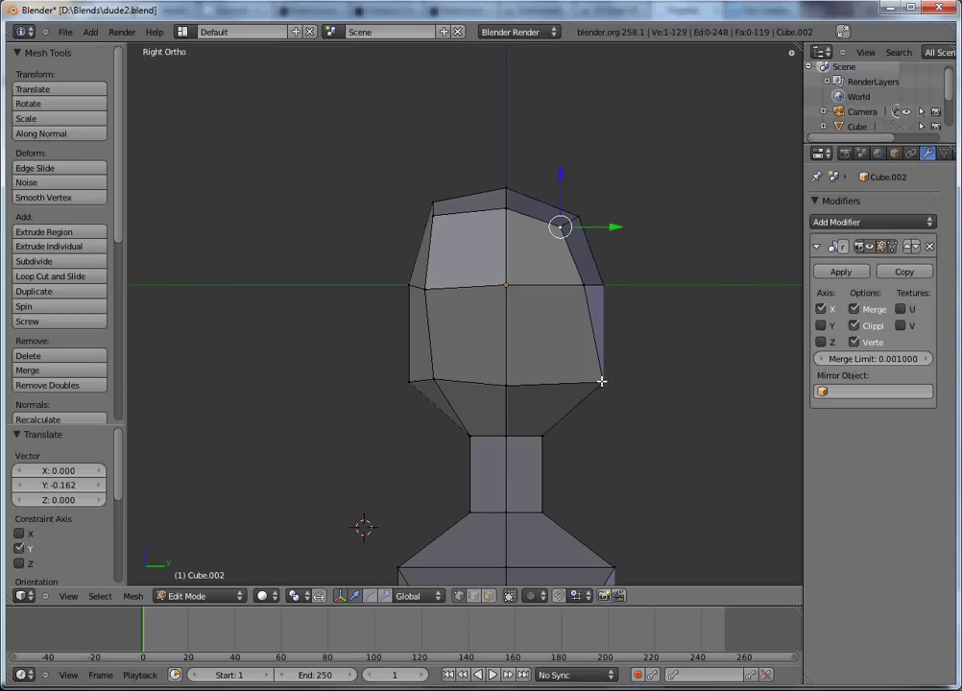
{"action": "left_click_drag", "start_coordinate": [617, 381], "coordinate": [571, 453]}
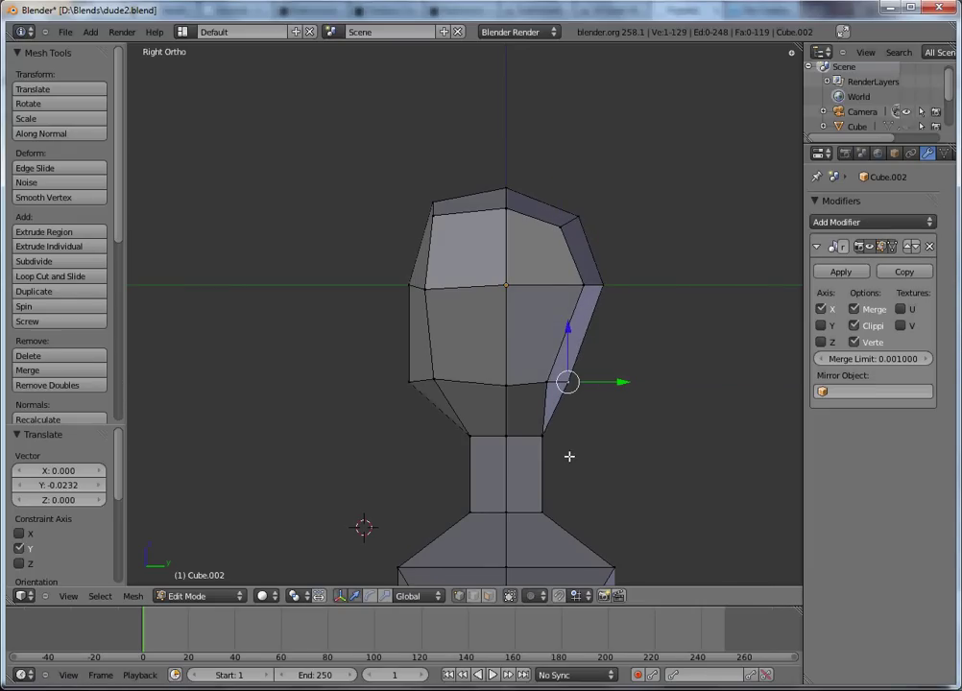
- Select the neck's back centre edge and move it backward along Y by about 0.15
{"action": "middle_click_drag", "start_coordinate": [570, 453], "coordinate": [528, 460]}
{"action": "right_click", "coordinate": [525, 543], "text": "shift"}
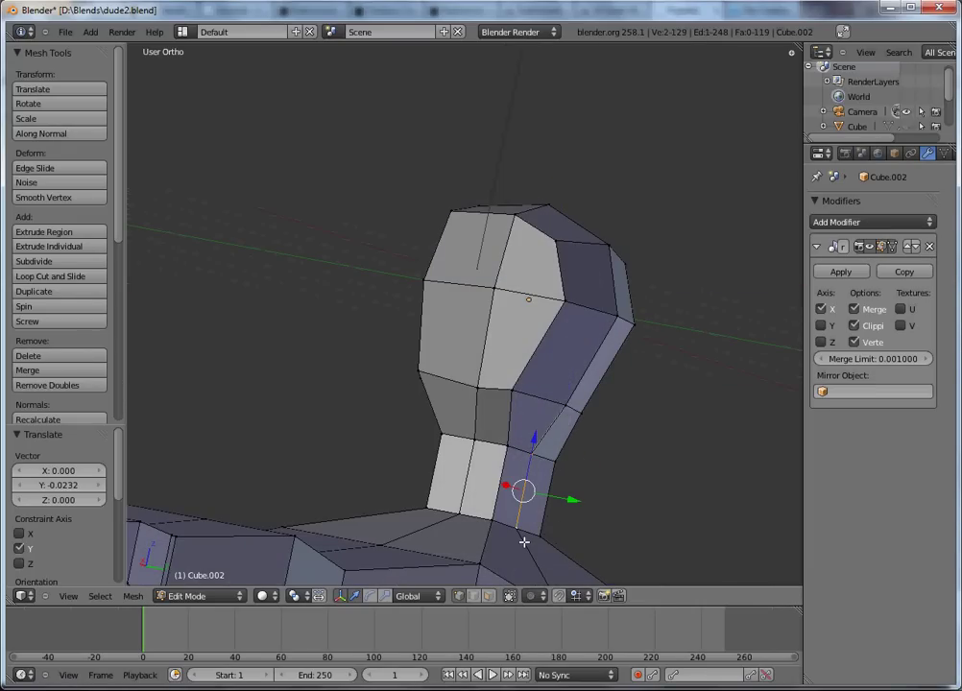
{"action": "key", "text": "KP_3"}
{"action": "left_click_drag", "start_coordinate": [575, 471], "coordinate": [595, 474]}
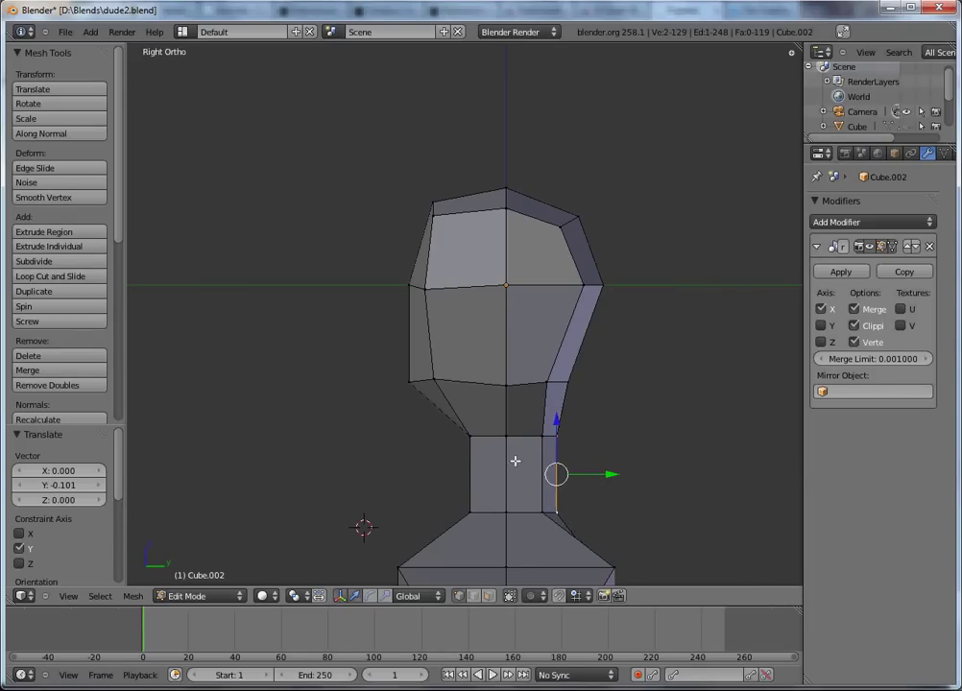
- Select the neck's front centre edge and move it forward along Y by 0.155
{"action": "middle_click_drag", "start_coordinate": [462, 453], "coordinate": [560, 461]}
{"action": "right_click", "coordinate": [471, 431]}
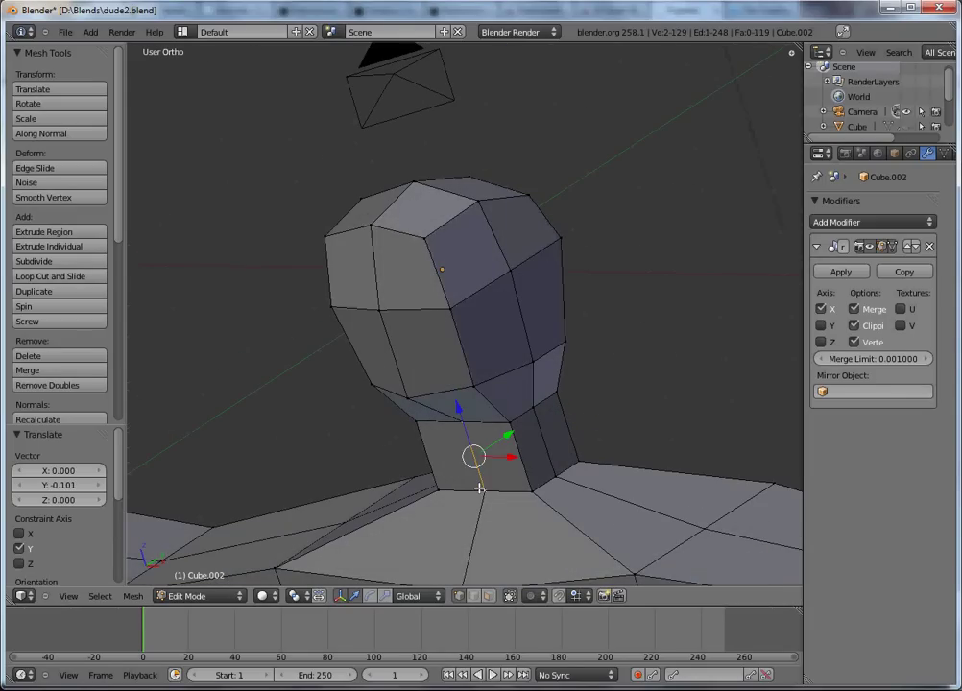
{"action": "key", "text": "KP_3"}
{"action": "left_click_drag", "start_coordinate": [512, 473], "coordinate": [498, 484]}
- Select the neck's front corner edge and move it inward along X by 0.17 from the front view
{"action": "middle_click_drag", "start_coordinate": [498, 485], "coordinate": [479, 352]}
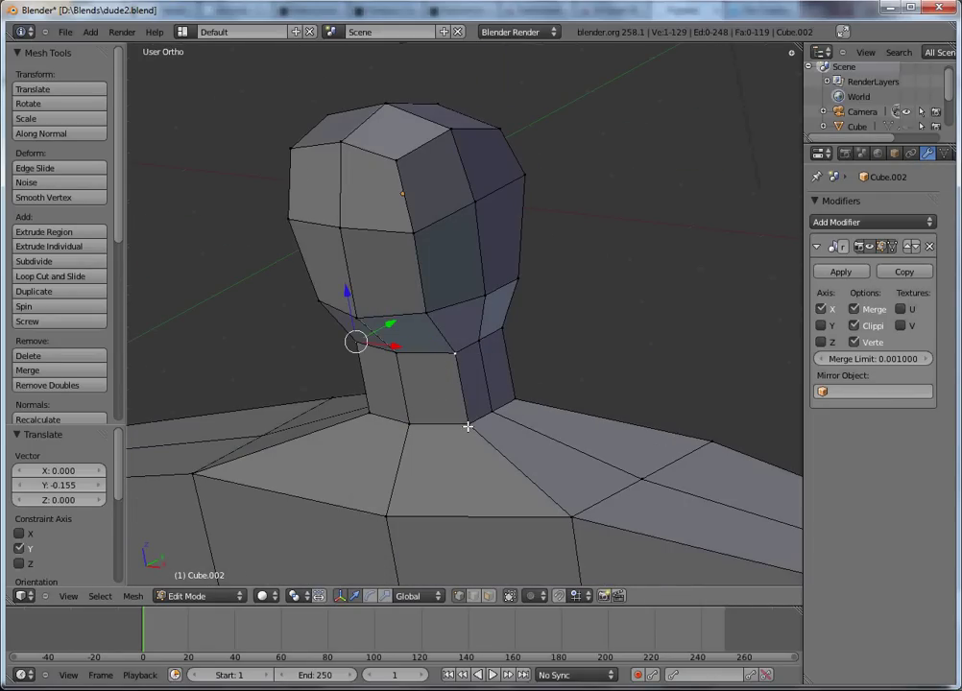
{"action": "key", "text": "KP_1"}
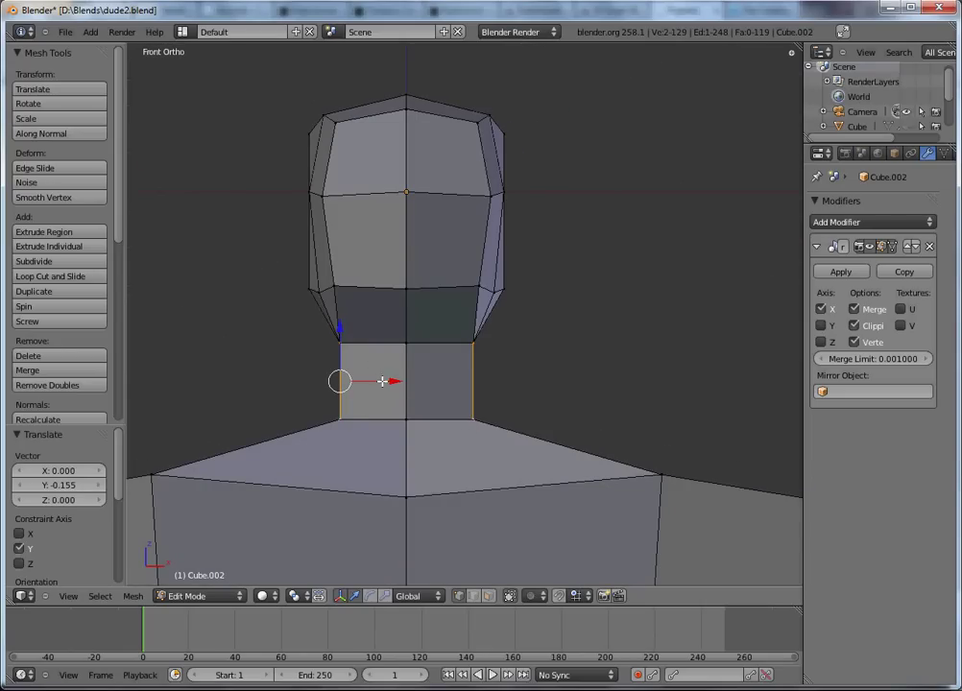
{"action": "left_click_drag", "start_coordinate": [382, 381], "coordinate": [401, 382]}
- Select the neck's back corner edge and move it inward along X and backward along Y by 0.062
{"action": "middle_click_drag", "start_coordinate": [507, 400], "coordinate": [451, 388]}
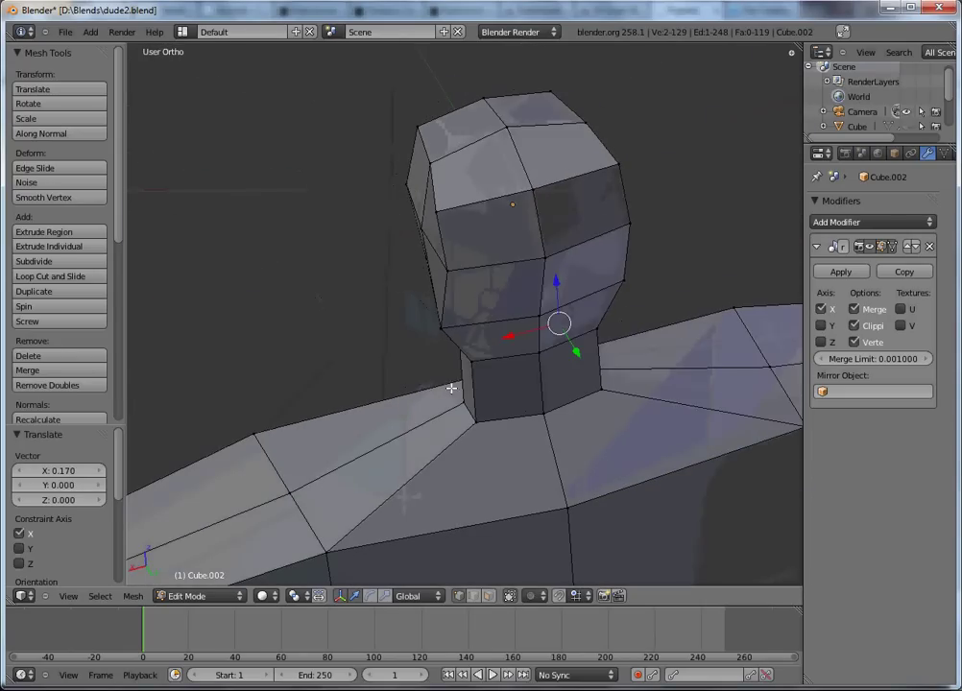
{"action": "right_click", "coordinate": [473, 366]}
{"action": "key", "text": "KP_3"}
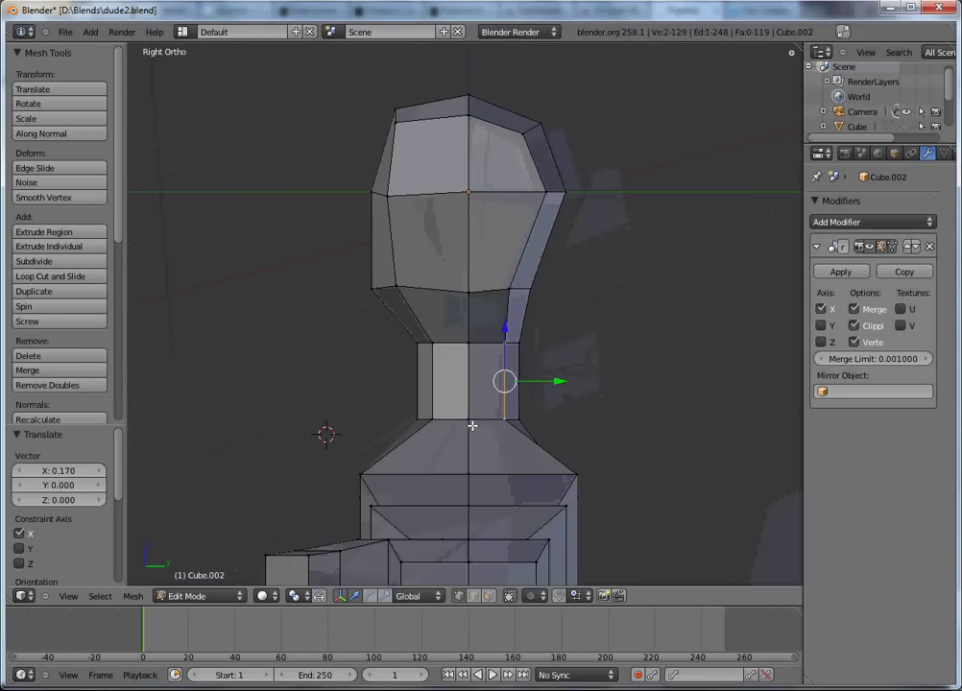
{"action": "middle_click_drag", "start_coordinate": [584, 389], "coordinate": [539, 413]}
{"action": "left_click_drag", "start_coordinate": [534, 414], "coordinate": [507, 414]}
{"action": "middle_click_drag", "start_coordinate": [449, 413], "coordinate": [597, 412]}
{"action": "key", "text": "KP_3"}
{"action": "key", "text": "g"}
{"action": "key", "text": "y"}
{"action": "left_click", "coordinate": [552, 382]}
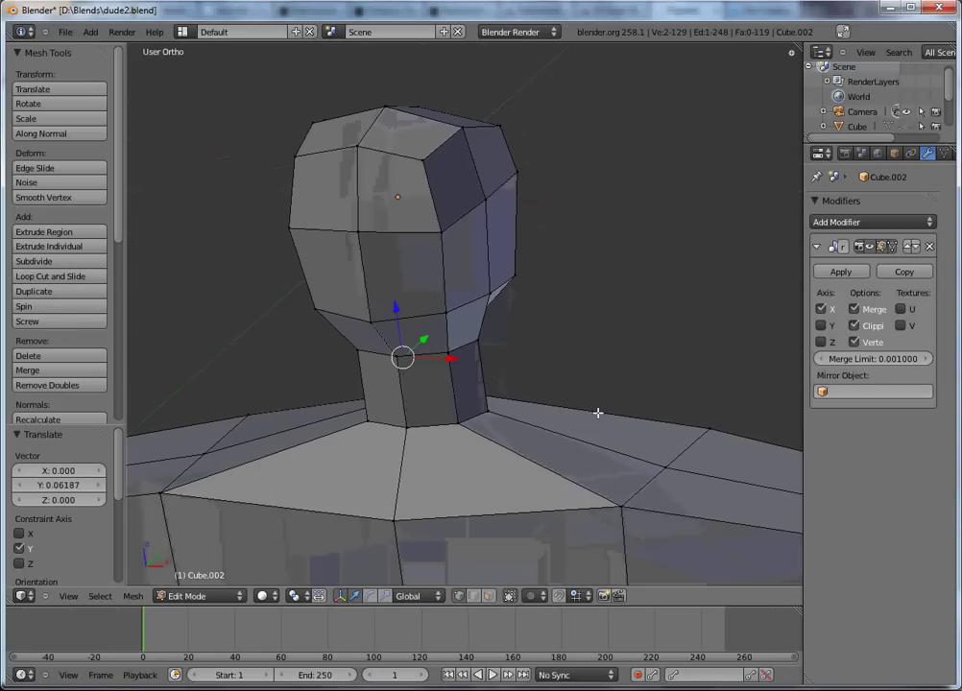
- Select the edge loop at the neck's base and widen it, scaling by 1.427 and again by 1.095
{"action": "right_click", "coordinate": [446, 422], "text": "alt"}
{"action": "key", "text": "s"}
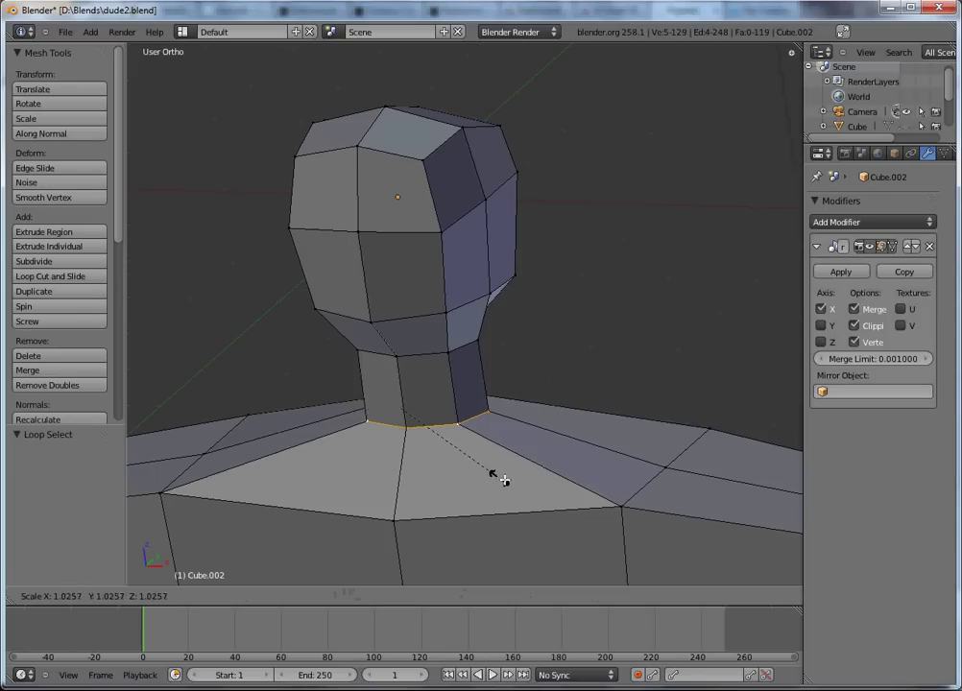
{"action": "left_click", "coordinate": [541, 506]}
{"action": "key", "text": "KP_1"}
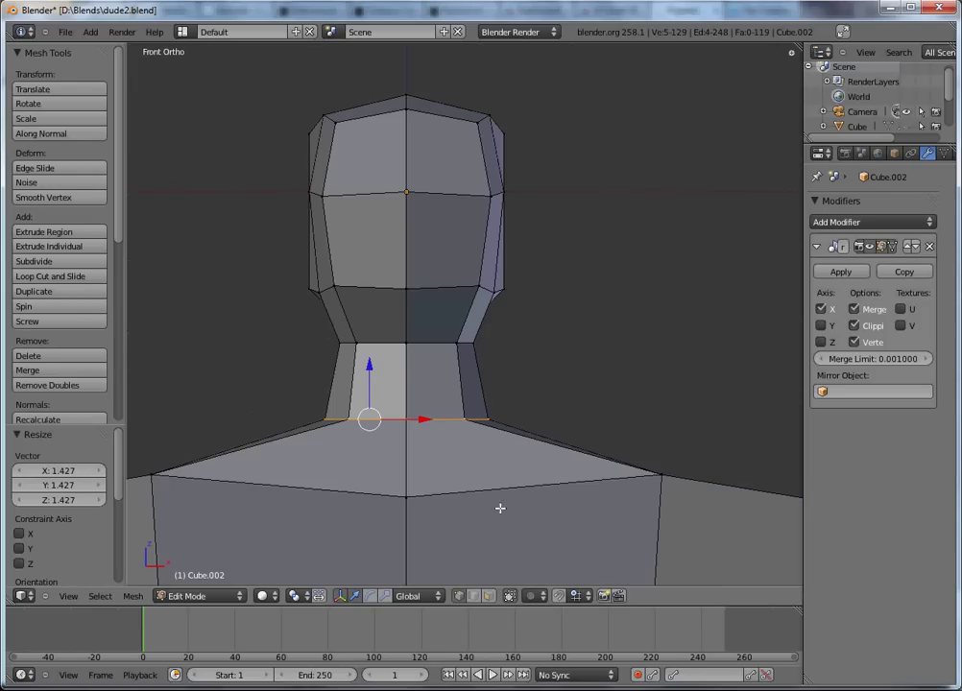
{"action": "key", "text": "s"}
{"action": "left_click", "coordinate": [450, 435]}
- In face selection, rotate the face under the chin about 21° in the right side view and move it 0.116 forward and 0.116 down
{"action": "middle_click_drag", "start_coordinate": [432, 393], "coordinate": [399, 406]}
{"action": "key", "text": "KP_3"}
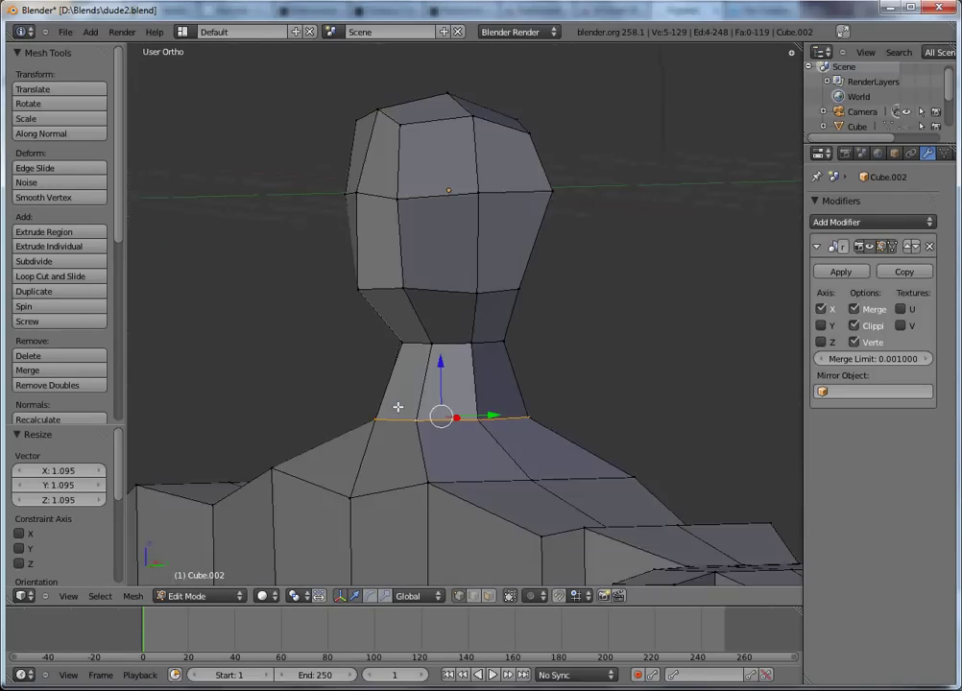
{"action": "middle_click_drag", "start_coordinate": [454, 299], "coordinate": [516, 370], "text": "shift"}
{"action": "key", "text": "ctrl+Tab"}
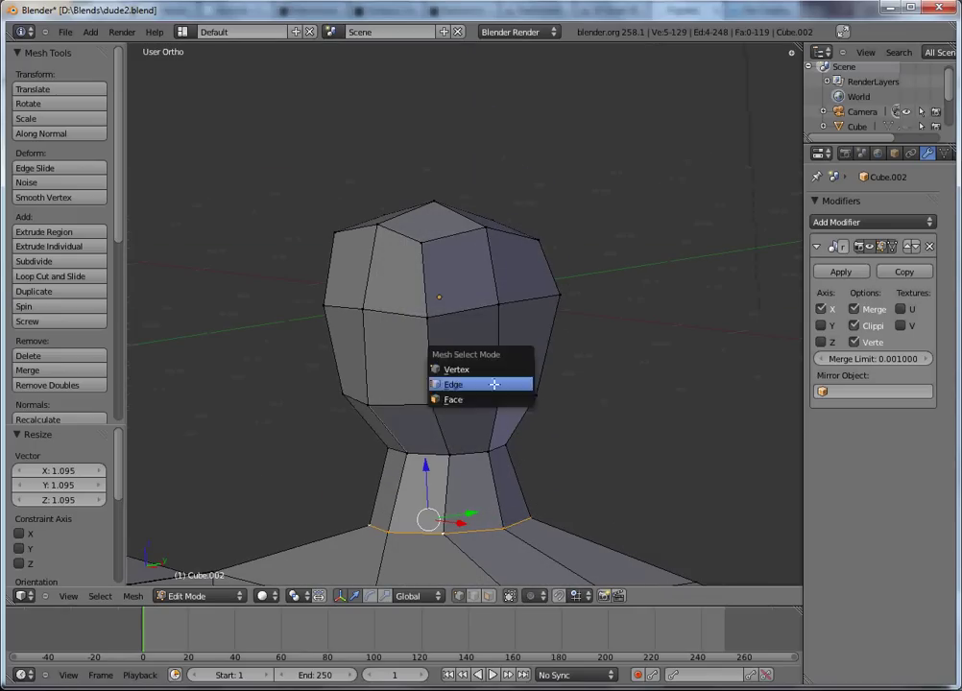
{"action": "left_click", "coordinate": [447, 401]}
{"action": "right_click", "coordinate": [399, 432]}
{"action": "key", "text": "KP_3"}
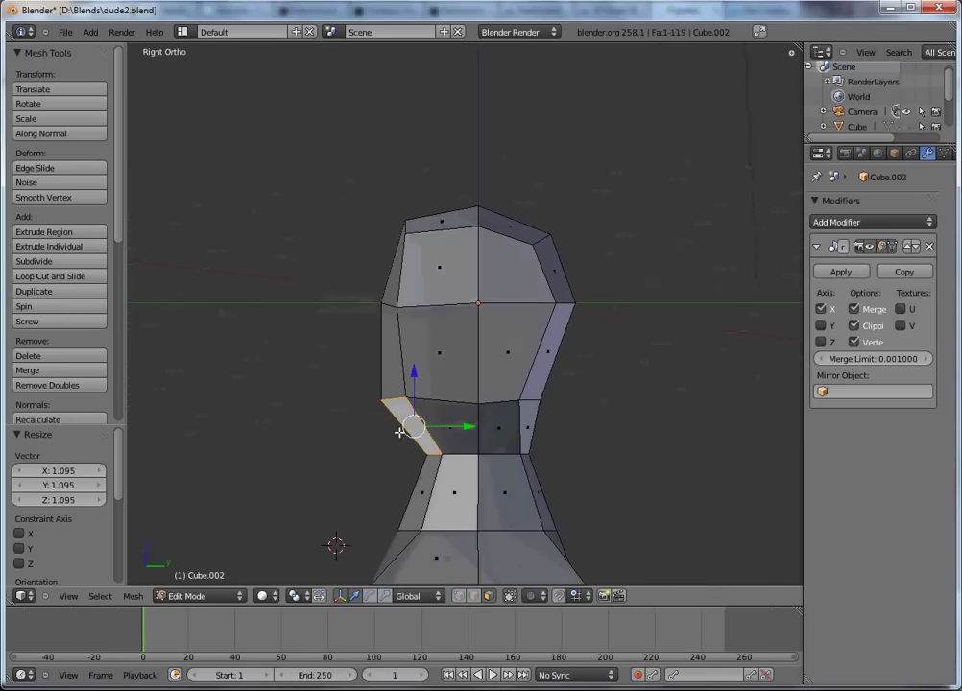
{"action": "key", "text": "r"}
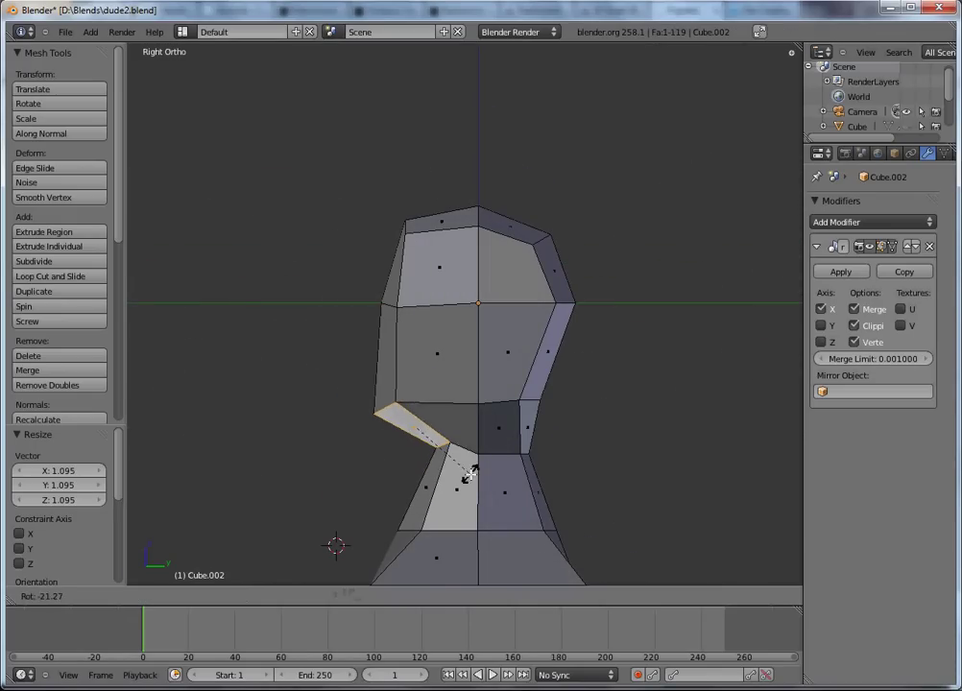
{"action": "left_click", "coordinate": [461, 480]}
{"action": "key", "text": "g"}
{"action": "left_click", "coordinate": [459, 488]}
- Rotate the under-chin face further and move it forward, then check the head's shape in Object Mode
{"action": "key", "text": "r"}
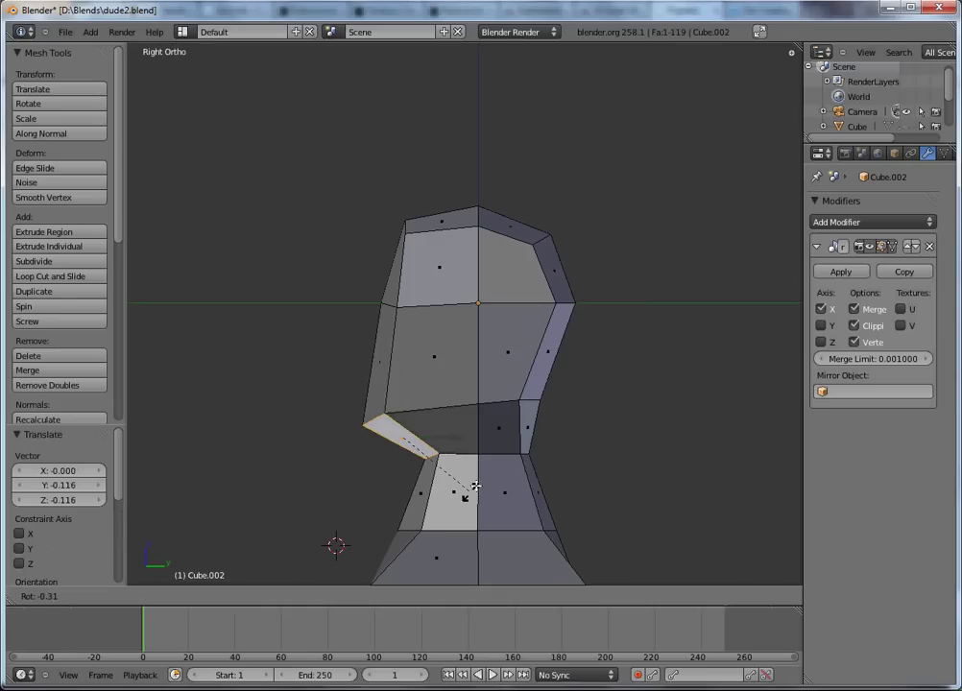
{"action": "left_click", "coordinate": [482, 477]}
{"action": "key", "text": "g"}
{"action": "left_click", "coordinate": [455, 462]}
{"action": "key", "text": "Tab"}
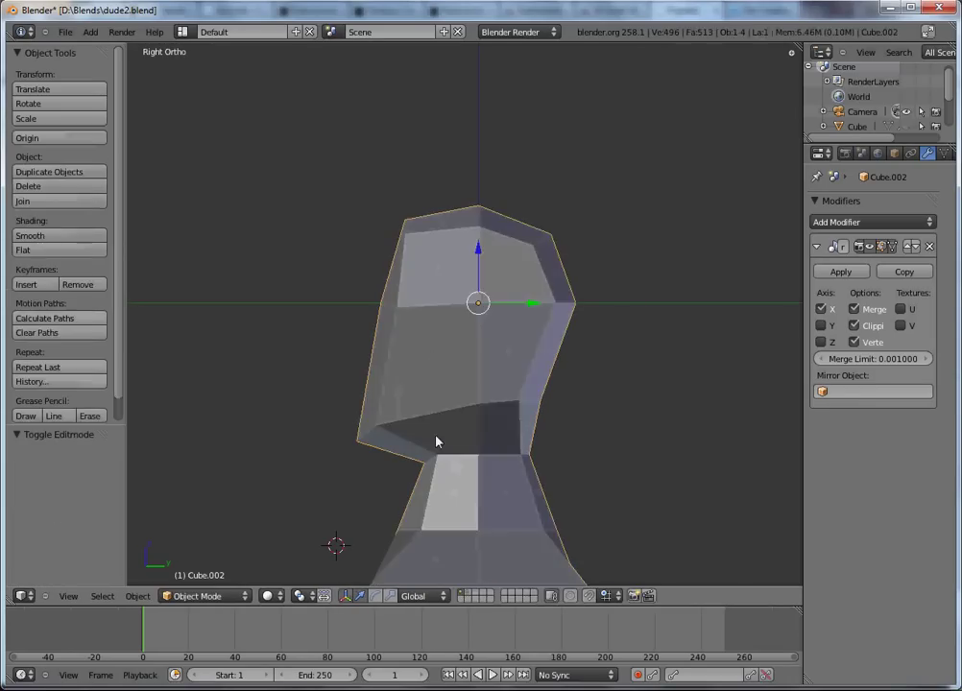
{"action": "key", "text": "Tab"}
- Switch to vertex selection and move the mid-height front vertices forward to form the brow
{"action": "key", "text": "ctrl+Tab"}
{"action": "left_click", "coordinate": [416, 362]}
{"action": "key", "text": "a"}
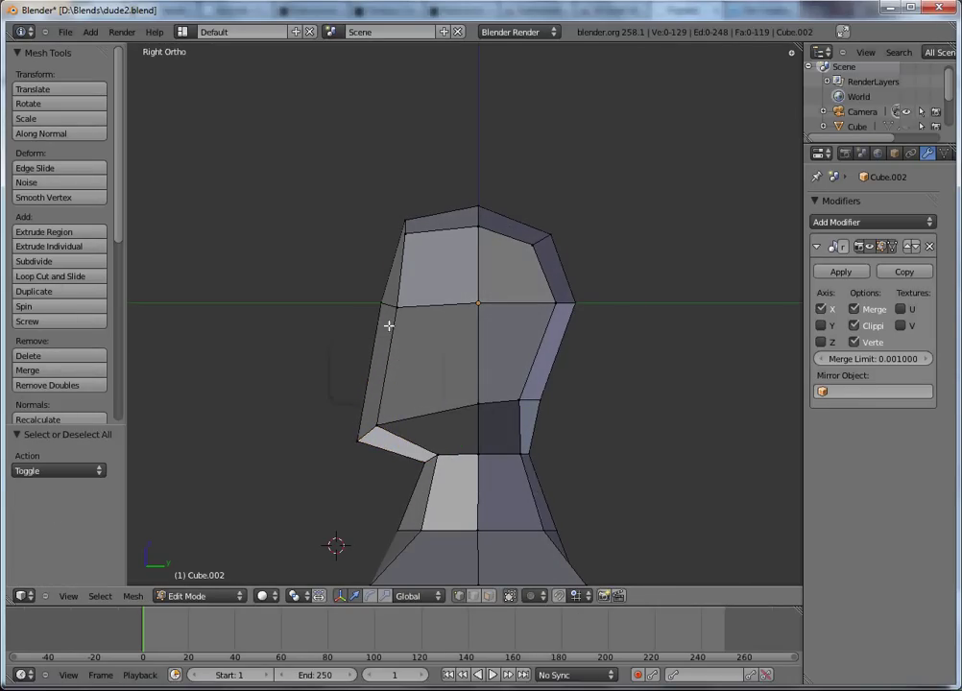
{"action": "left_click_drag", "start_coordinate": [419, 318], "coordinate": [429, 323]}
{"action": "key", "text": "g"}
{"action": "left_click", "coordinate": [415, 322]}
{"action": "key", "text": "a"}
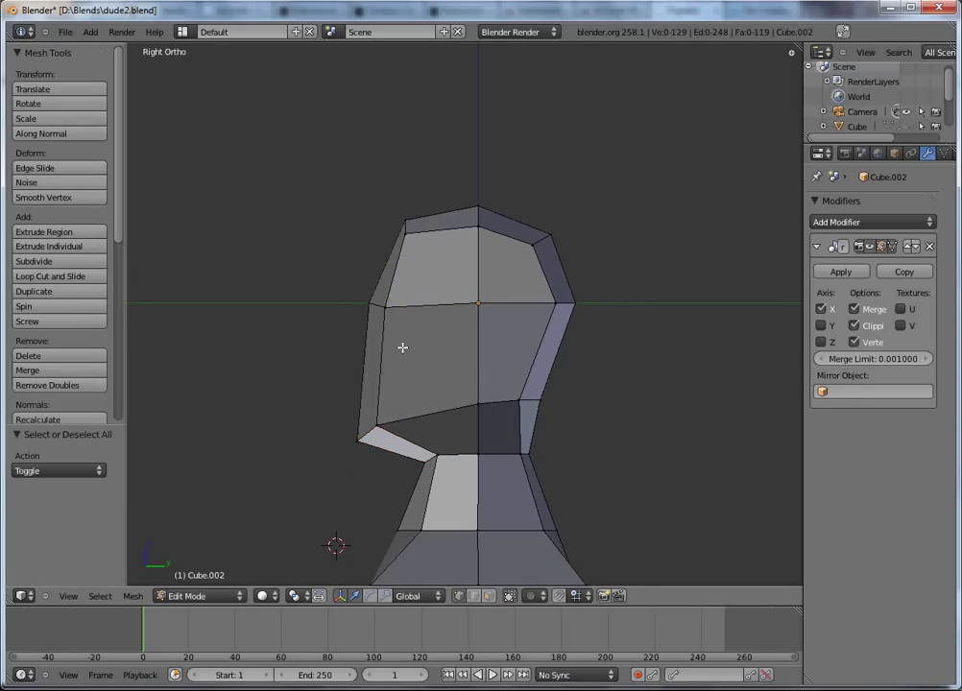
- Add a horizontal loop cut around the head just below the brow line
{"action": "key", "text": "ctrl+r"}
{"action": "left_click", "coordinate": [401, 348]}
{"action": "left_click", "coordinate": [412, 310]}
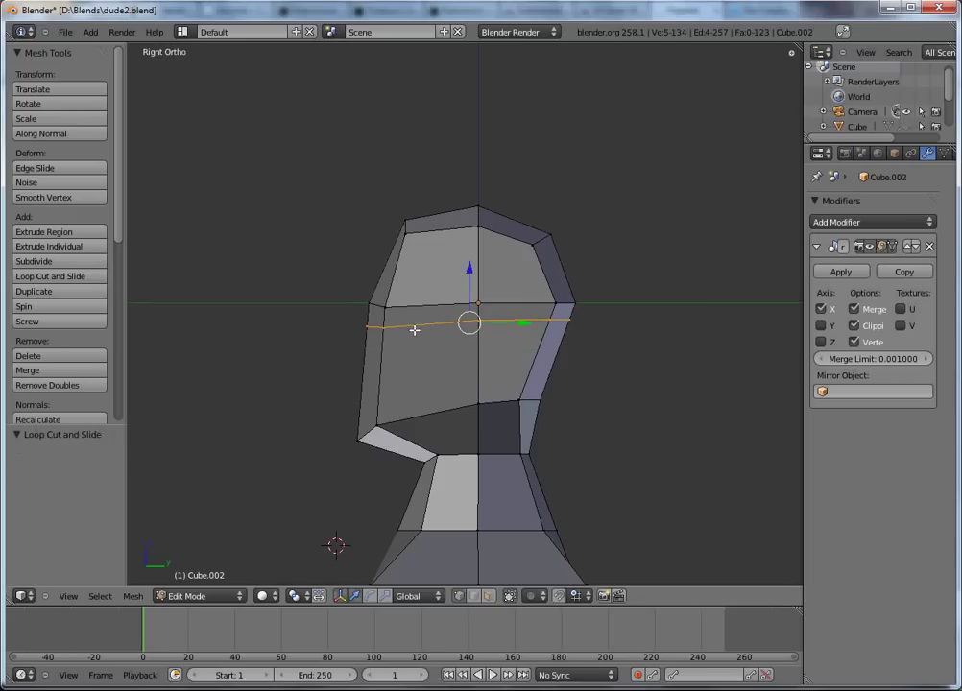
{"action": "key", "text": "a"}
- In wireframe shading, select the new loop's front vertices and move them backward and slightly up to recess the eye area
{"action": "key", "text": "z"}
{"action": "right_click", "coordinate": [376, 331]}
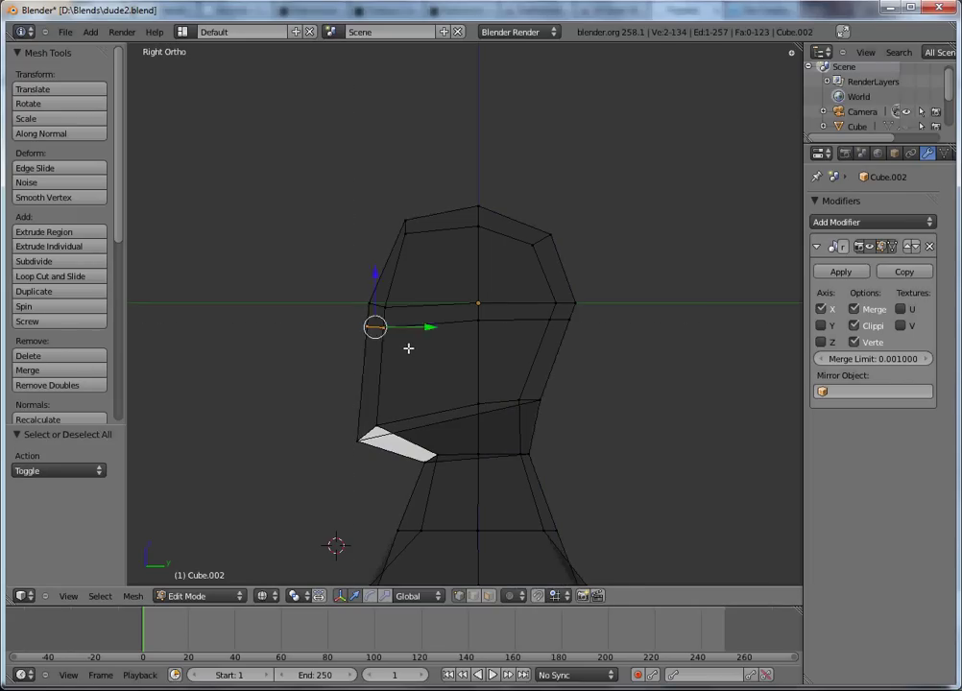
{"action": "key", "text": "g"}
{"action": "left_click", "coordinate": [419, 351]}
{"action": "key", "text": "g"}
{"action": "key", "text": "Escape"}
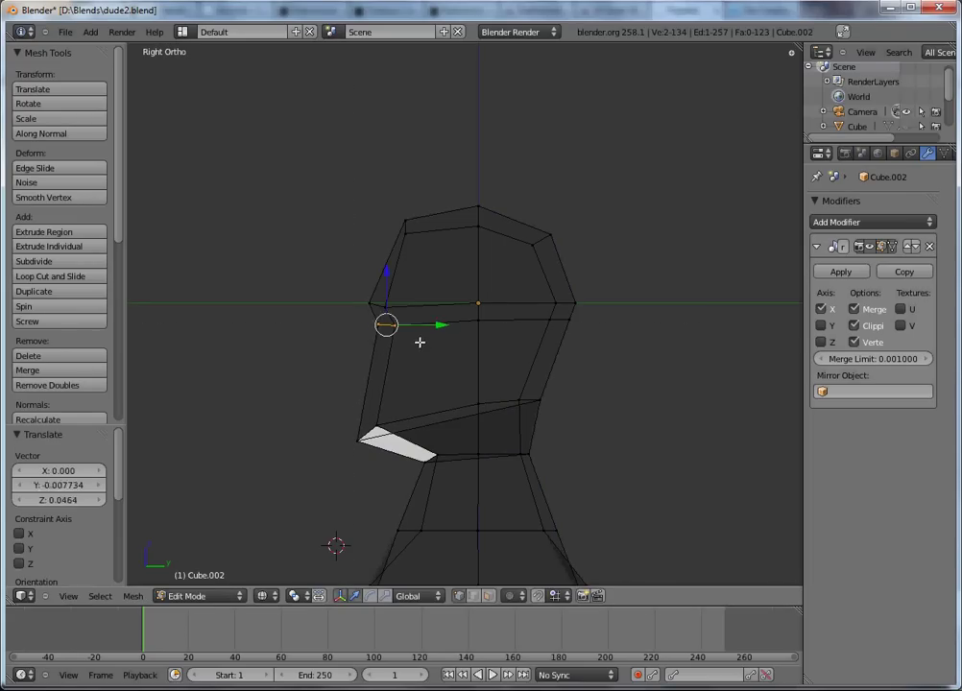
- Restore solid shading and lower the recessed front vertices below the brow
{"action": "key", "text": "Tab"}
{"action": "key", "text": "z"}
{"action": "key", "text": "Tab"}
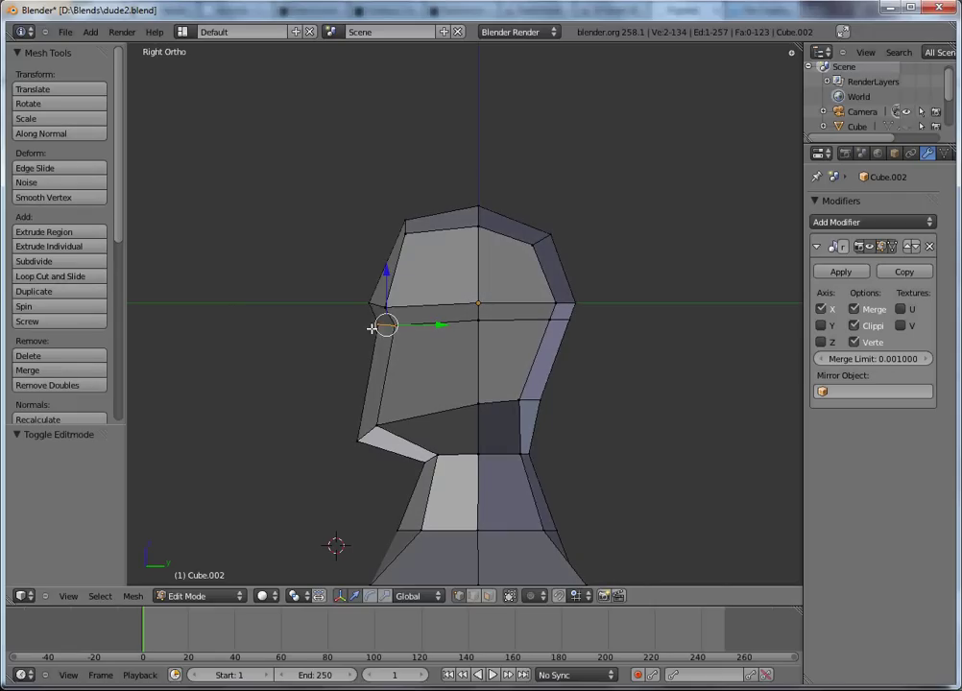
{"action": "key", "text": "g"}
{"action": "key", "text": "Escape"}
{"action": "key", "text": "a"}
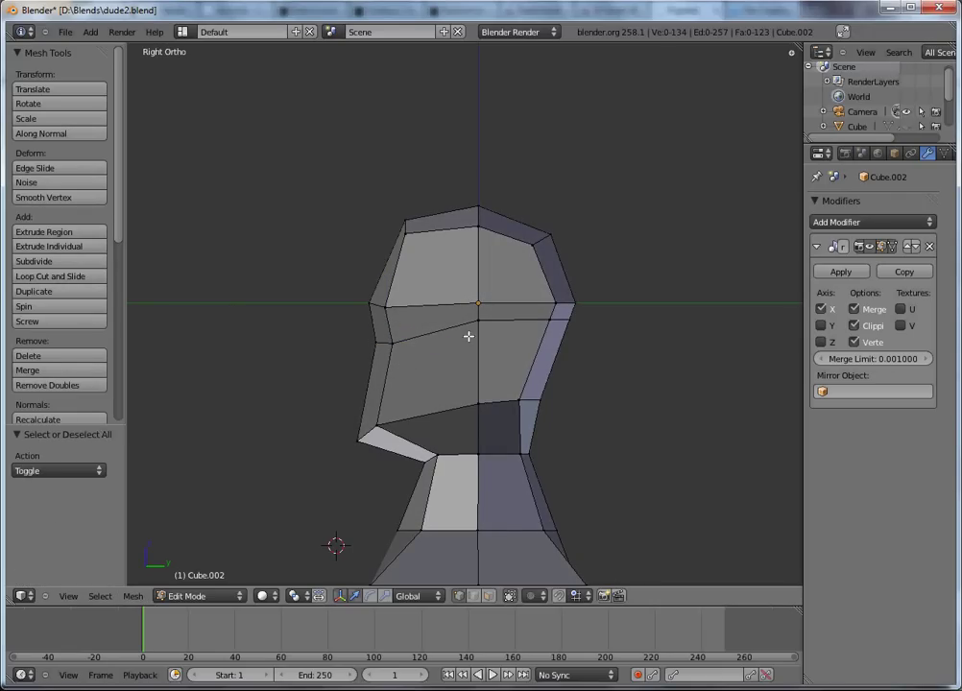
- Lower the side-of-head vertex on the loop below the brow line, then fine-tune its height in side view
{"action": "right_click", "coordinate": [476, 331]}
{"action": "key", "text": "g"}
{"action": "left_click", "coordinate": [479, 352]}
{"action": "key", "text": "g"}
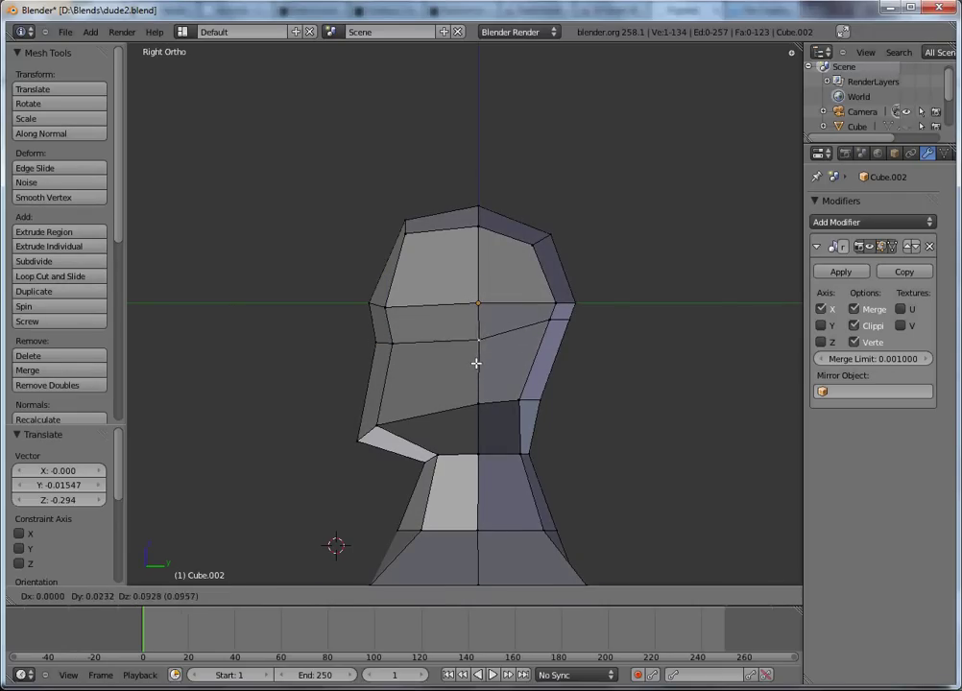
{"action": "left_click", "coordinate": [476, 364]}
- Pull the lower rear corner vertices of the head inward at jaw height, working from the front and back views
{"action": "key", "text": "KP_1"}
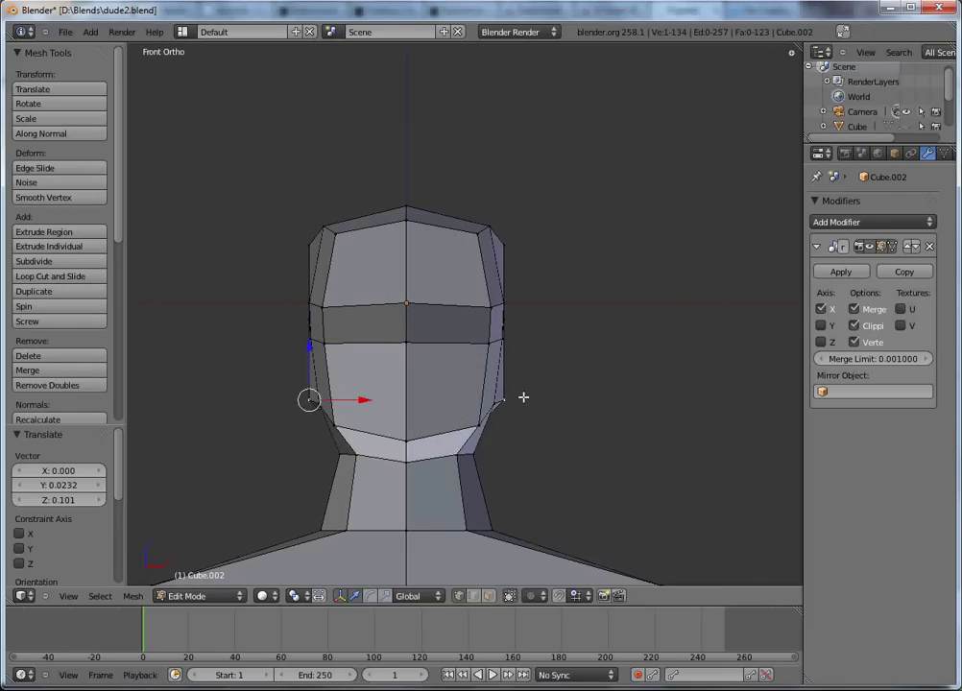
{"action": "key", "text": "g"}
{"action": "left_click", "coordinate": [531, 398]}
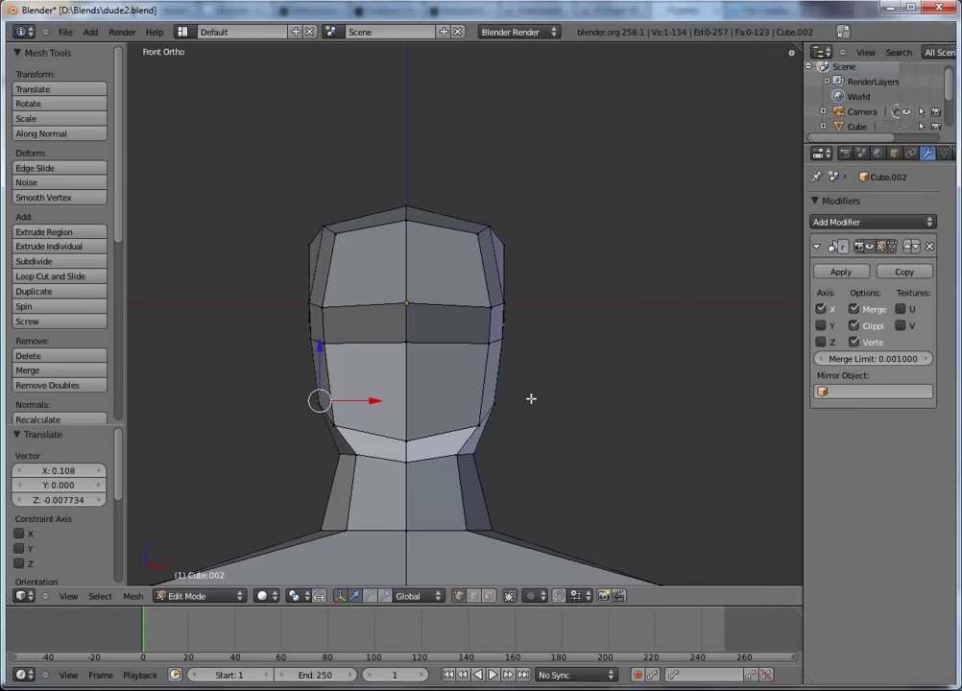
{"action": "key", "text": "ctrl+KP_1"}
{"action": "key", "text": "g"}
{"action": "left_click", "coordinate": [592, 350]}
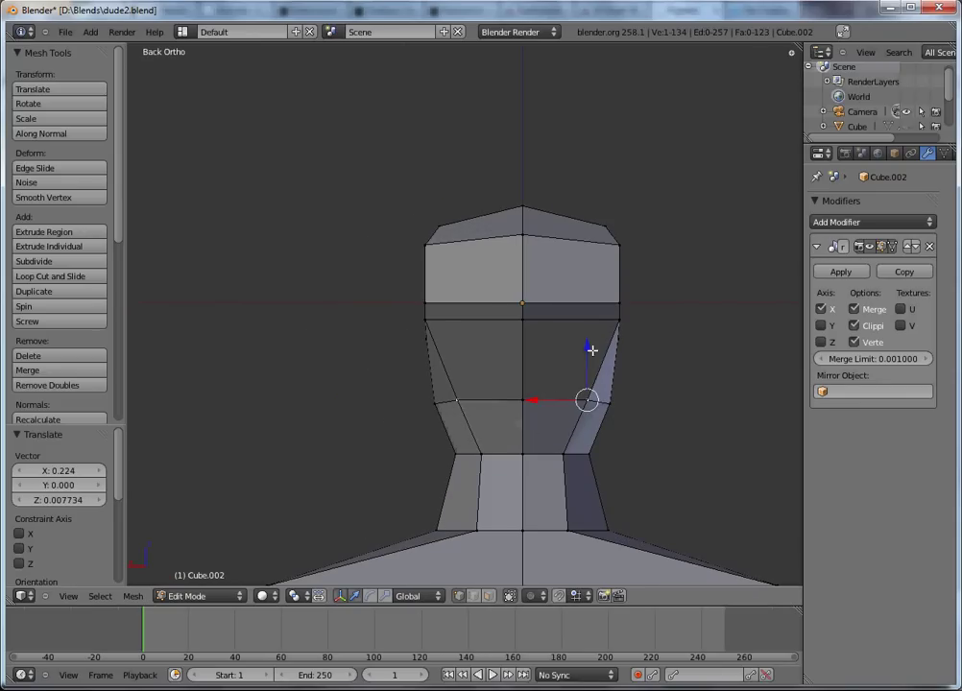
- From the back, pull the rear corner vertices below, at and above the brow line inward to round the back of the head
{"action": "key", "text": "g"}
{"action": "left_click", "coordinate": [610, 321]}
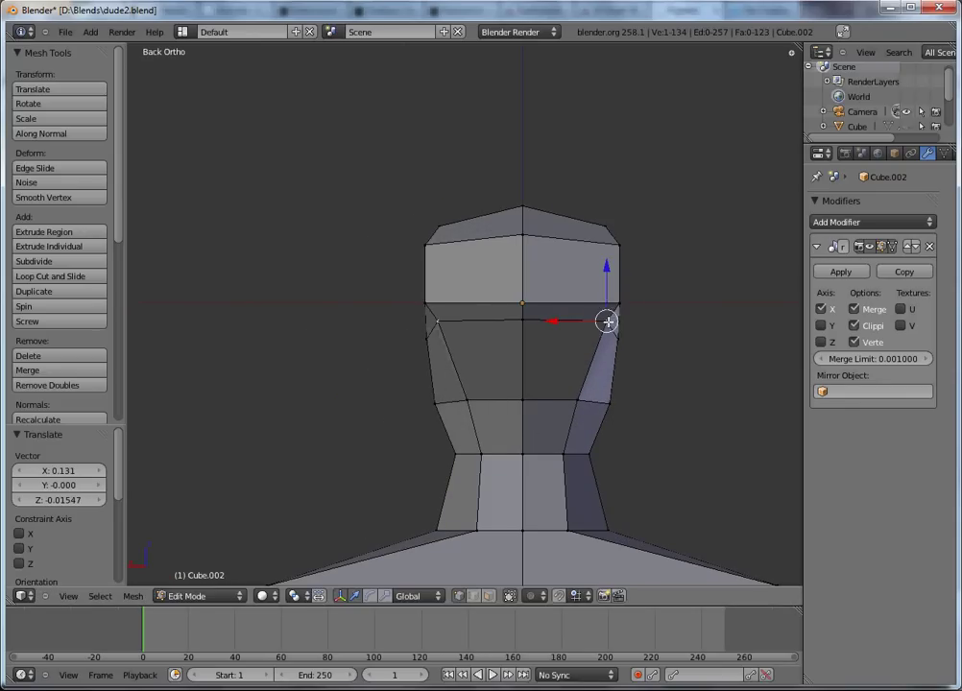
{"action": "key", "text": "g"}
{"action": "left_click", "coordinate": [615, 254]}
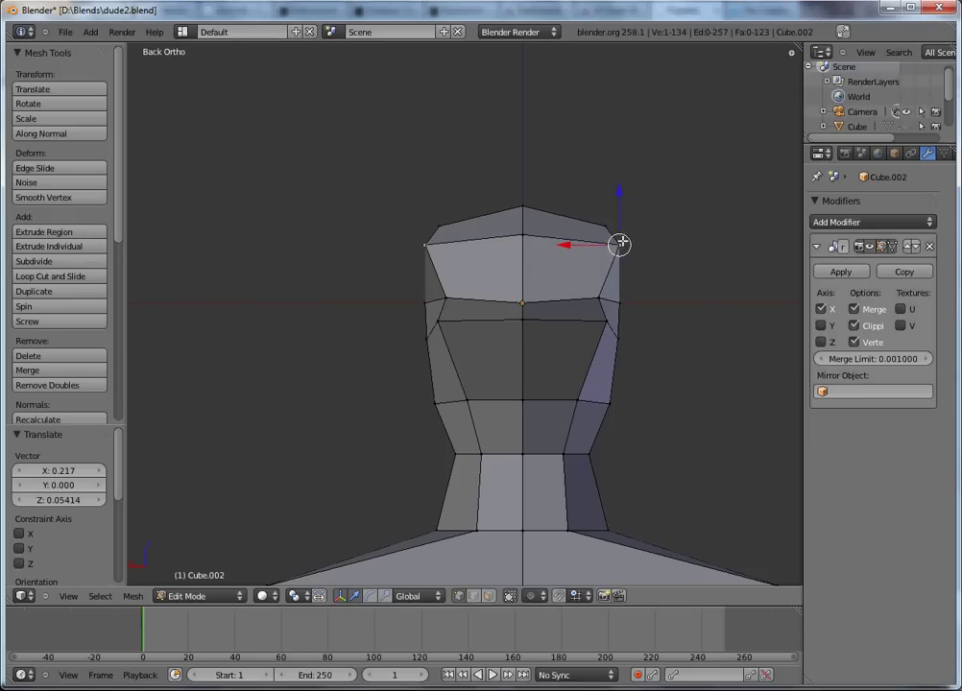
{"action": "key", "text": "g"}
{"action": "left_click", "coordinate": [592, 246]}
{"action": "middle_click_drag", "start_coordinate": [496, 280], "coordinate": [546, 308]}
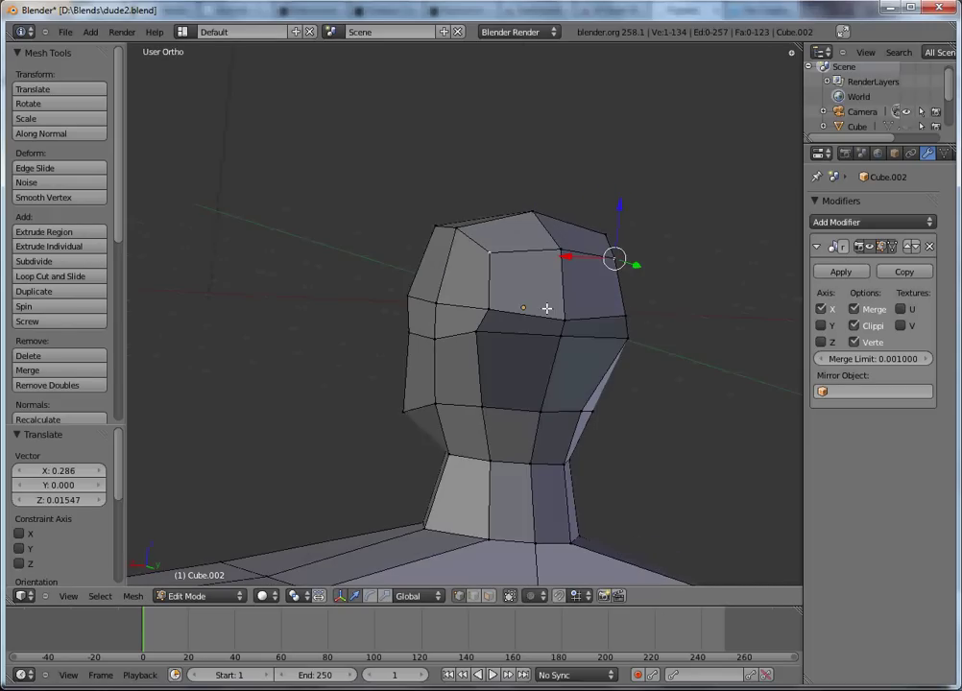
- Inspect the head from the side, then fine-tune the upper rear corner vertices inward in back view
{"action": "key", "text": "KP_1"}
{"action": "key", "text": "ctrl+KP_3"}
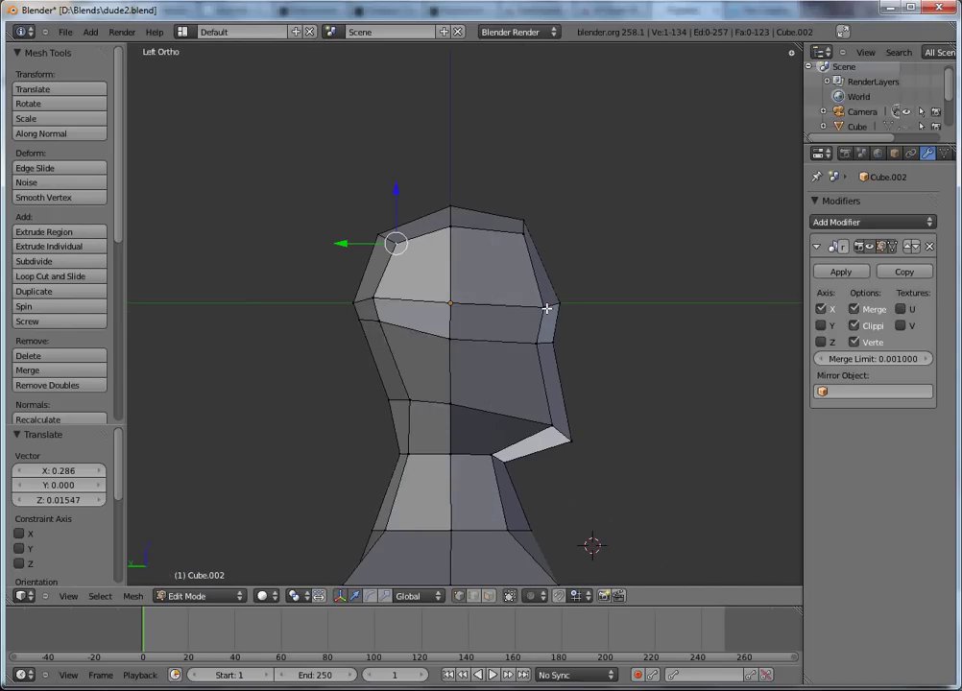
{"action": "key", "text": "KP_1"}
{"action": "key", "text": "ctrl+KP_3"}
{"action": "key", "text": "ctrl+KP_1"}
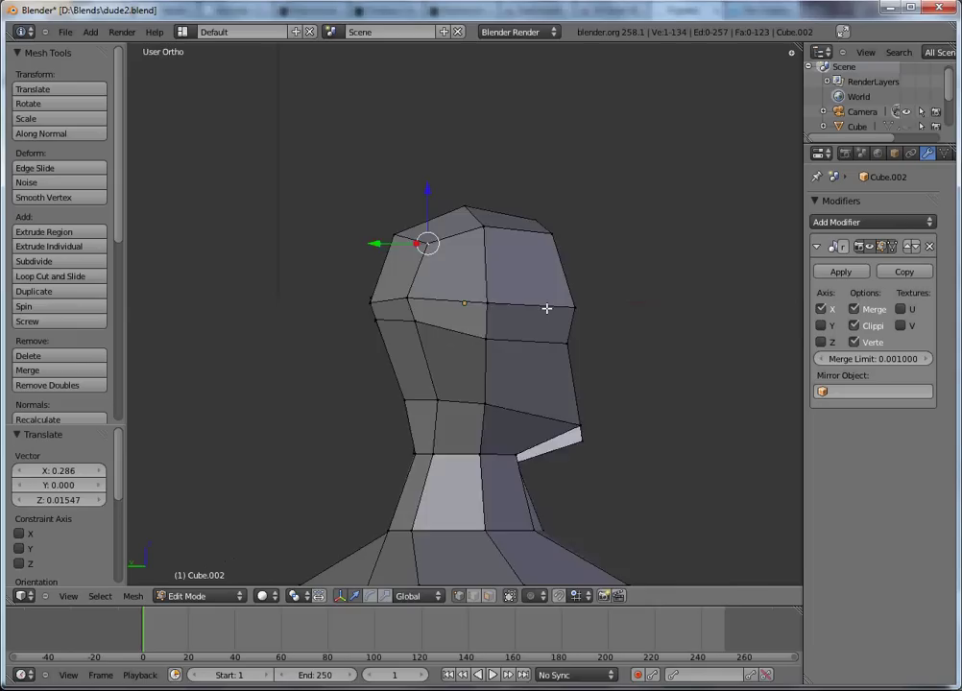
{"action": "key", "text": "ctrl+KP_1"}
{"action": "key", "text": "g"}
{"action": "left_click", "coordinate": [586, 281]}
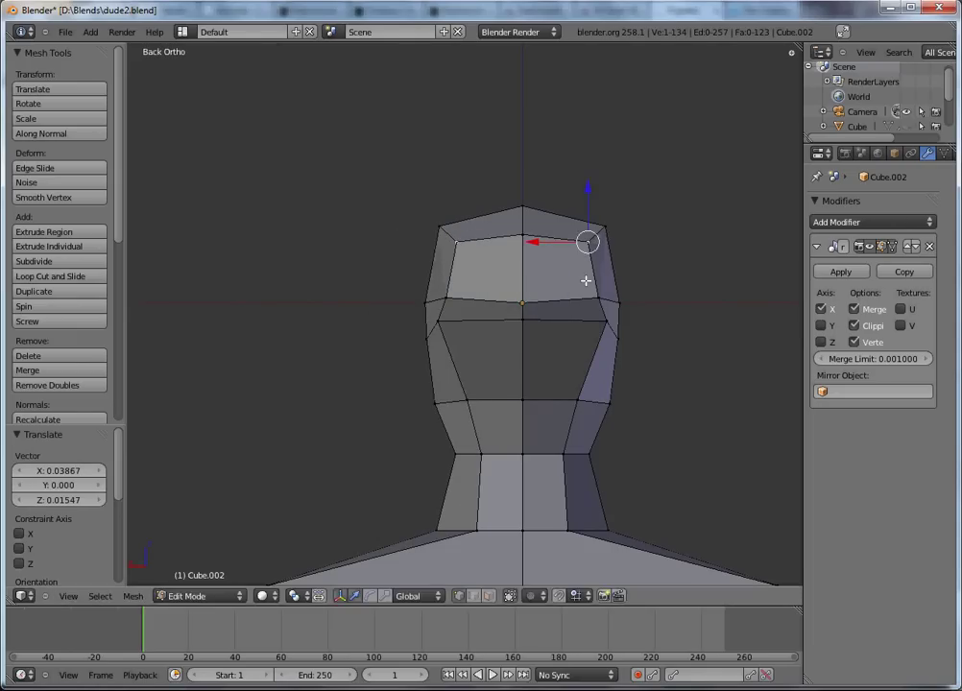
{"action": "key", "text": "g"}
{"action": "left_click", "coordinate": [591, 265]}
- Lower the rear corner and centre vertices of the loop below the brow, and slightly raise the rear centre vertex above it
{"action": "right_click", "coordinate": [610, 321]}
{"action": "key", "text": "g"}
{"action": "left_click", "coordinate": [595, 342]}
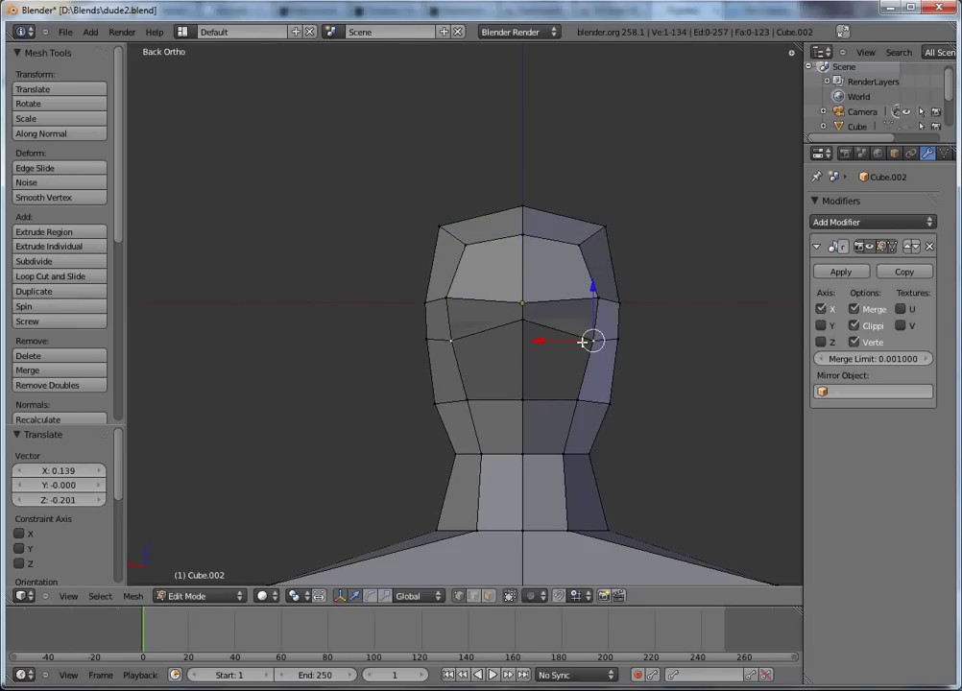
{"action": "key", "text": "g"}
{"action": "left_click", "coordinate": [528, 356]}
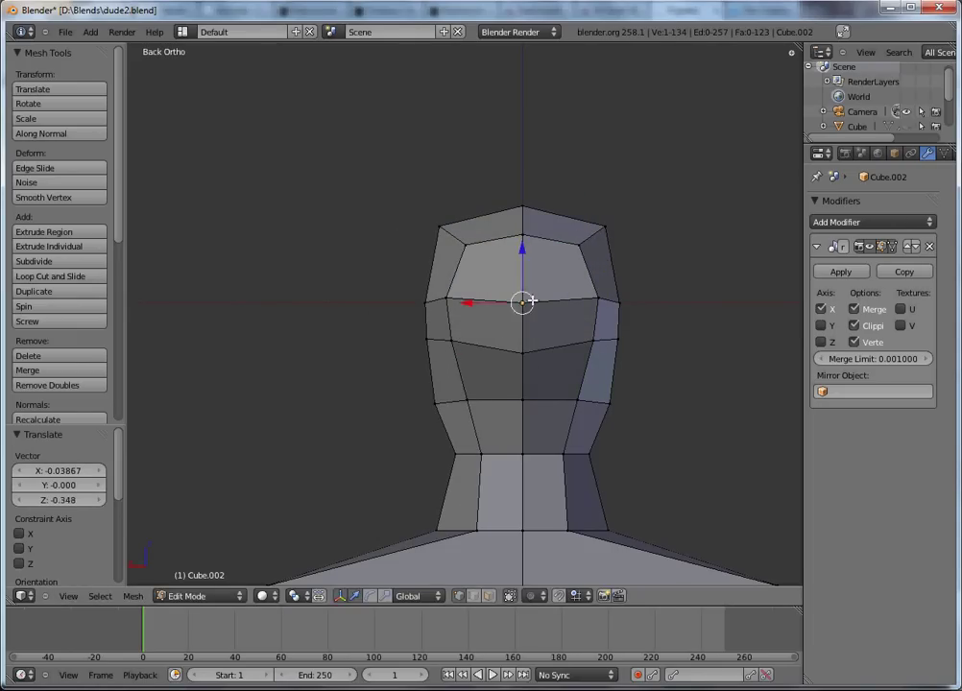
{"action": "key", "text": "g"}
{"action": "left_click", "coordinate": [529, 296]}
- Move the lower rear corner vertices further inward above the neck and check the shape in Object Mode
{"action": "right_click", "coordinate": [575, 388]}
{"action": "key", "text": "g"}
{"action": "left_click", "coordinate": [563, 388]}
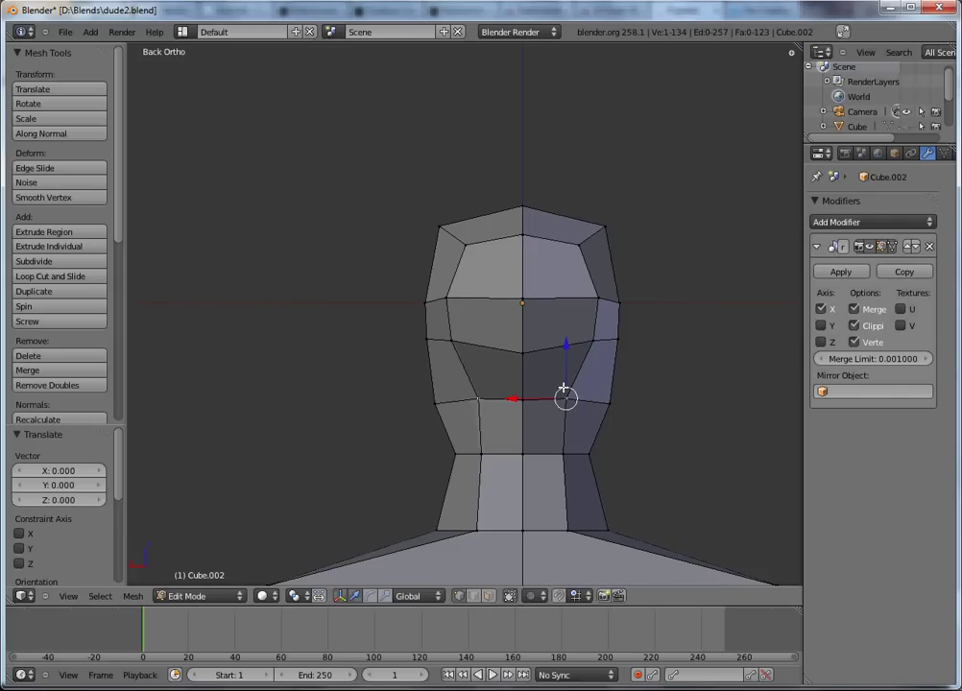
{"action": "key", "text": "KP_3"}
{"action": "key", "text": "Tab"}
{"action": "middle_click_drag", "start_coordinate": [492, 413], "coordinate": [619, 427]}
{"action": "key", "text": "KP_1"}
{"action": "key", "text": "Tab"}
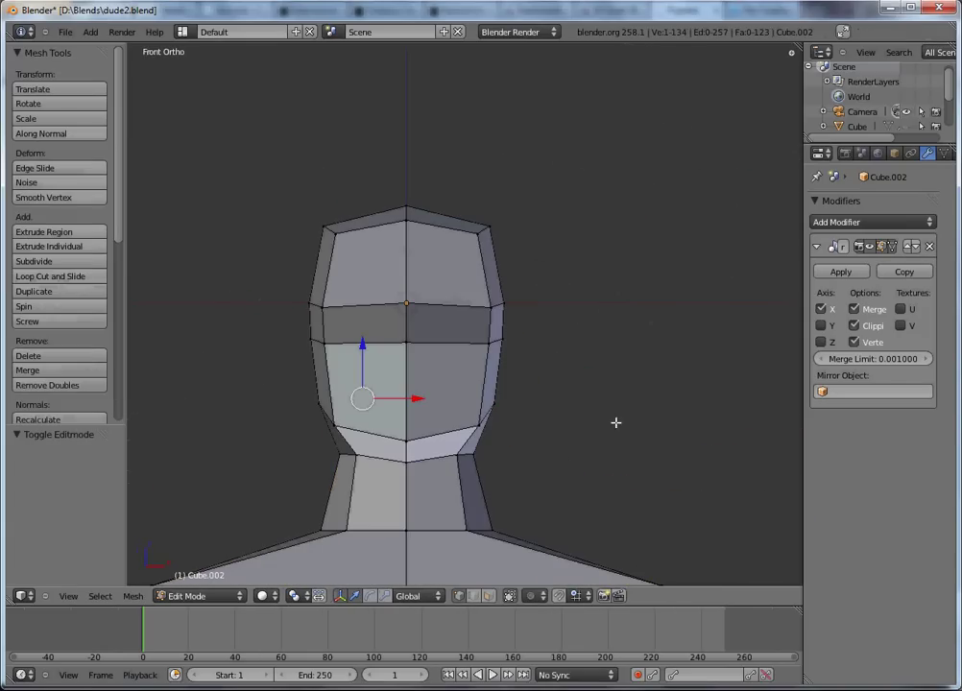
- In front view, move the upper forehead corner vertices inward and down, and lower the forehead's centre vertex by about 0.162
{"action": "right_click", "coordinate": [479, 252]}
{"action": "key", "text": "g"}
{"action": "left_click", "coordinate": [439, 232]}
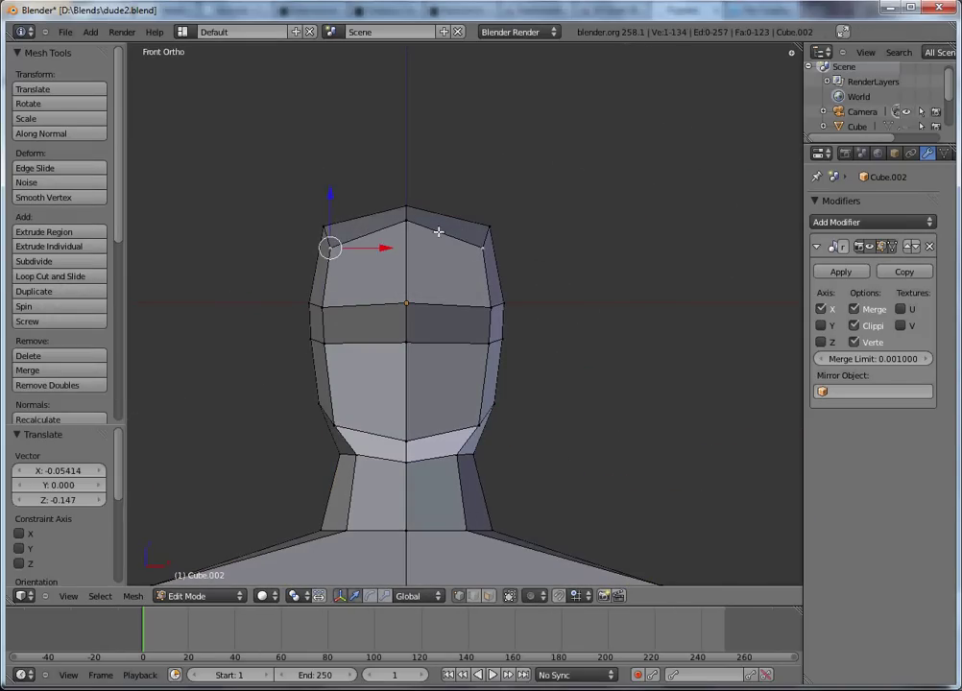
{"action": "key", "text": "g"}
{"action": "left_click", "coordinate": [457, 269]}
{"action": "right_click", "coordinate": [411, 222]}
{"action": "key", "text": "g"}
{"action": "left_click", "coordinate": [415, 241]}
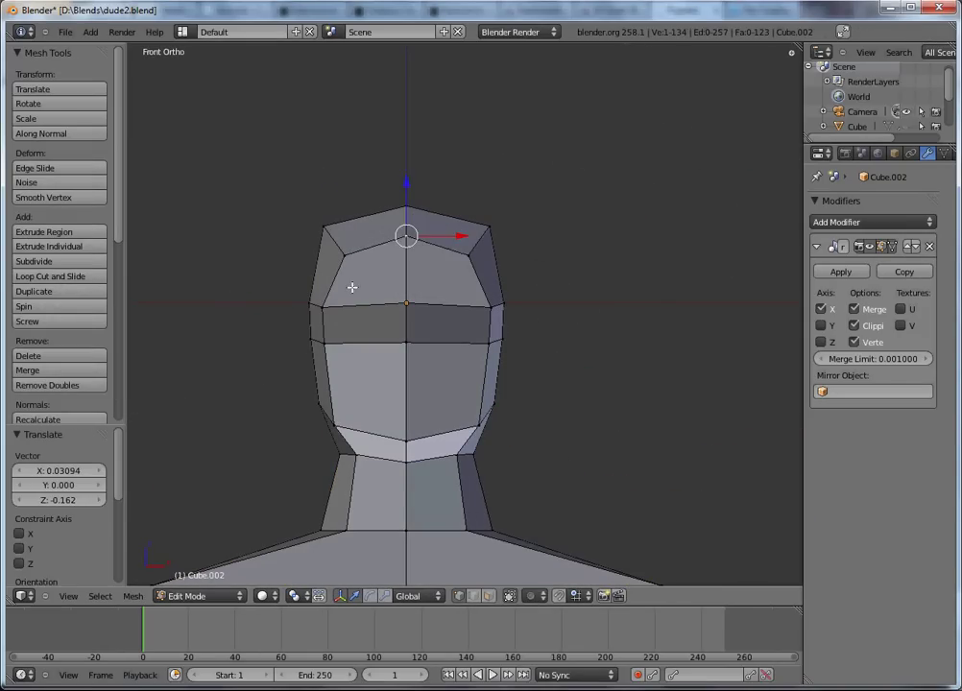
- Move the side and front brow corner vertices slightly inward, then lower the upper side vertices of the skull
{"action": "right_click", "coordinate": [315, 306]}
{"action": "key", "text": "g"}
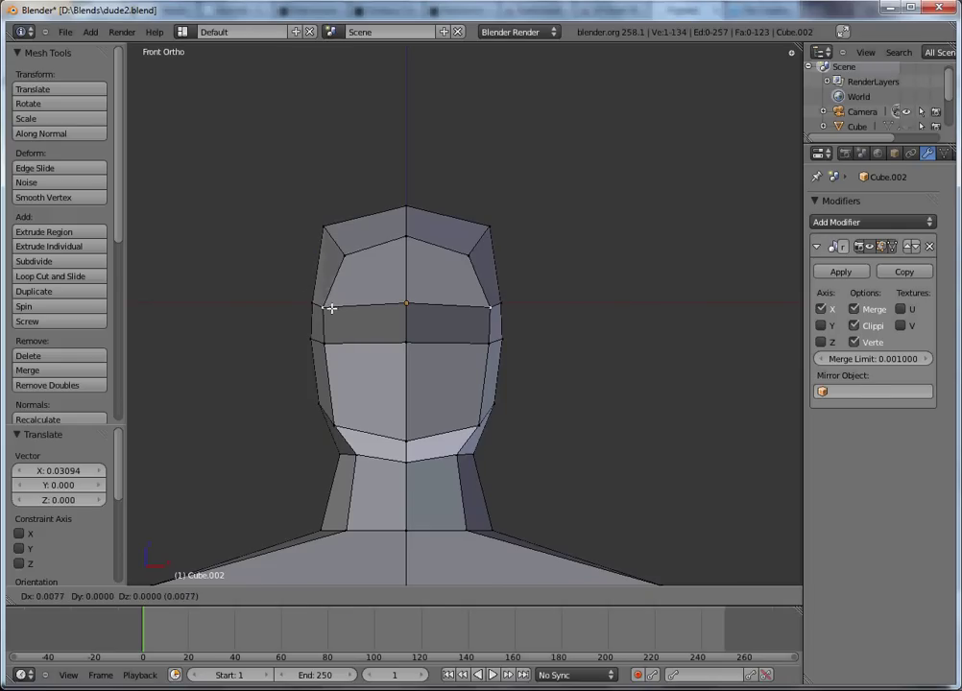
{"action": "left_click", "coordinate": [328, 305]}
{"action": "key", "text": "g"}
{"action": "left_click", "coordinate": [332, 306]}
{"action": "right_click", "coordinate": [320, 231]}
{"action": "key", "text": "g"}
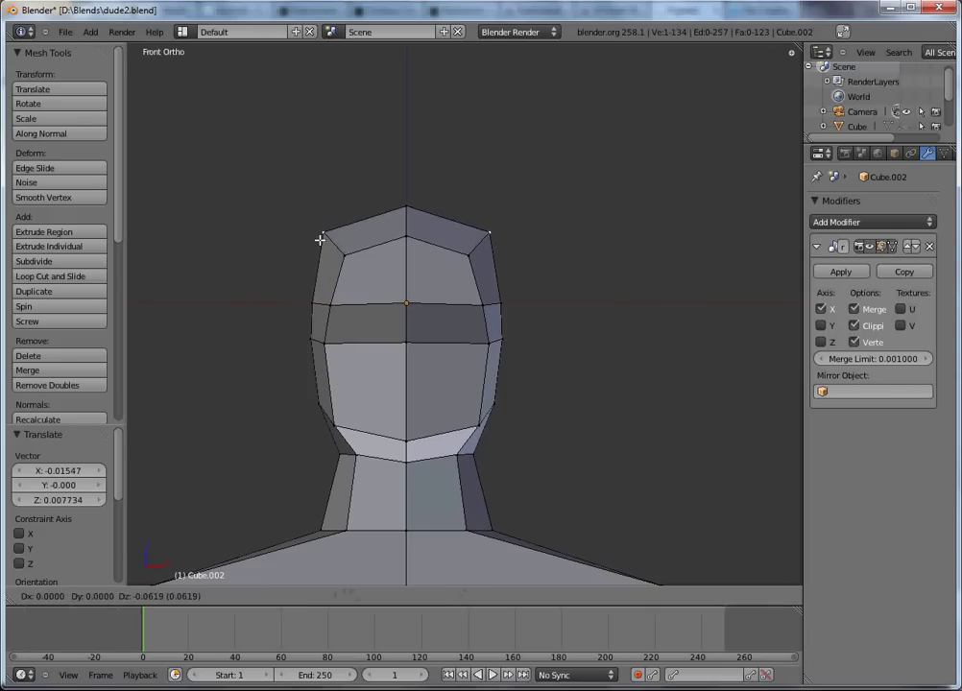
{"action": "left_click", "coordinate": [321, 239]}
- Widen the head's side vertices at brow level, pull the eye-level front corners inward and adjust the front brow corners
{"action": "right_click", "coordinate": [317, 300]}
{"action": "key", "text": "g"}
{"action": "left_click", "coordinate": [315, 299]}
{"action": "key", "text": "g"}
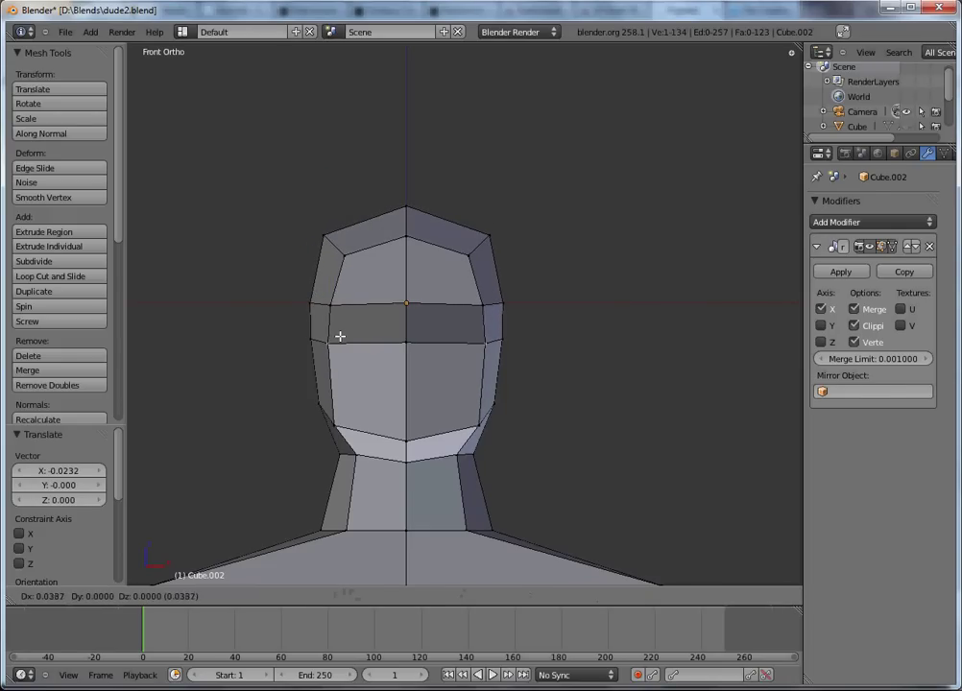
{"action": "left_click", "coordinate": [335, 316]}
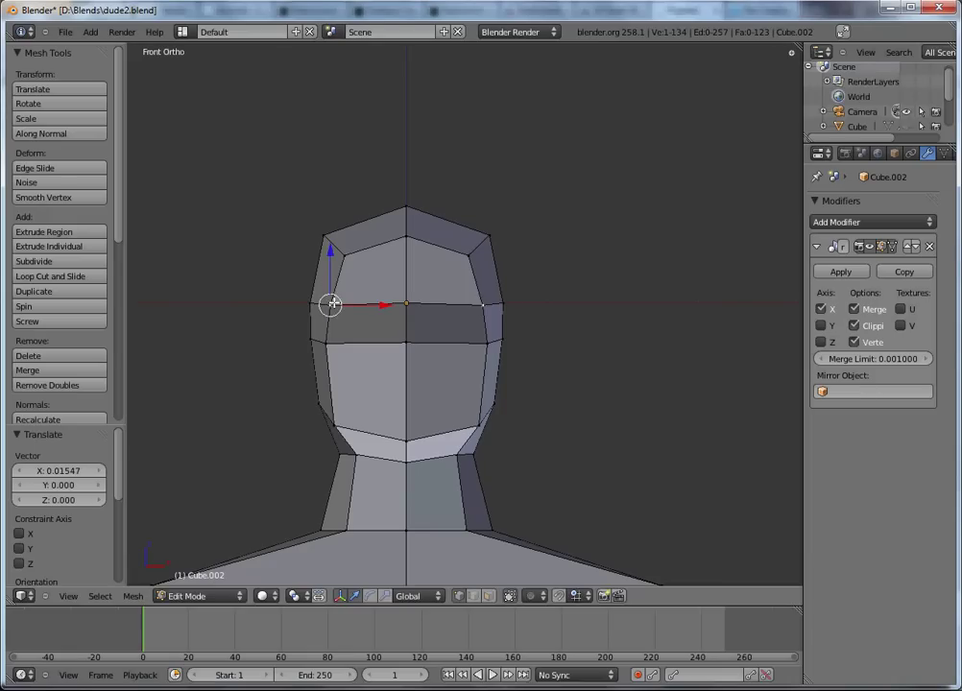
{"action": "key", "text": "g"}
{"action": "left_click", "coordinate": [335, 314]}
{"action": "key", "text": "Tab"}
{"action": "key", "text": "KP_3"}
{"action": "key", "text": "Tab"}
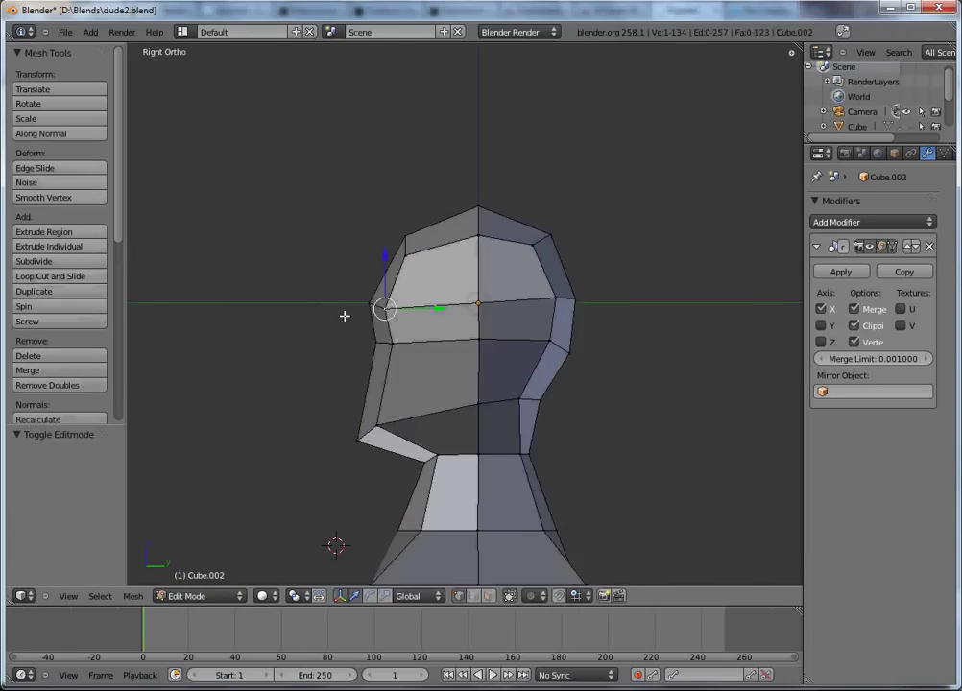
- Select the arm's upper front edge loop from shoulder to wrist and lower it along Z
{"action": "key", "text": "Tab"}
{"action": "middle_click_drag", "start_coordinate": [410, 386], "coordinate": [414, 304], "text": "shift"}
{"action": "key", "text": "KP_1"}
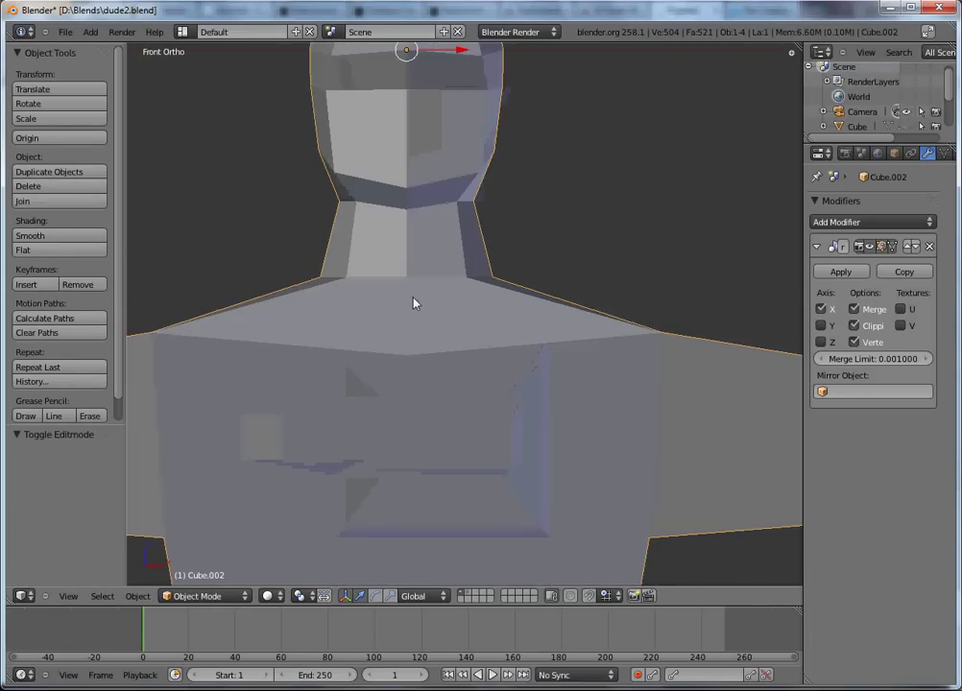
{"action": "key", "text": "Tab"}
{"action": "scroll", "coordinate": [423, 314], "scroll_direction": "down", "scroll_amount": 2}
{"action": "middle_click_drag", "start_coordinate": [398, 346], "coordinate": [441, 397]}
{"action": "key", "text": "KP_1"}
{"action": "right_click", "coordinate": [440, 394], "text": "alt"}
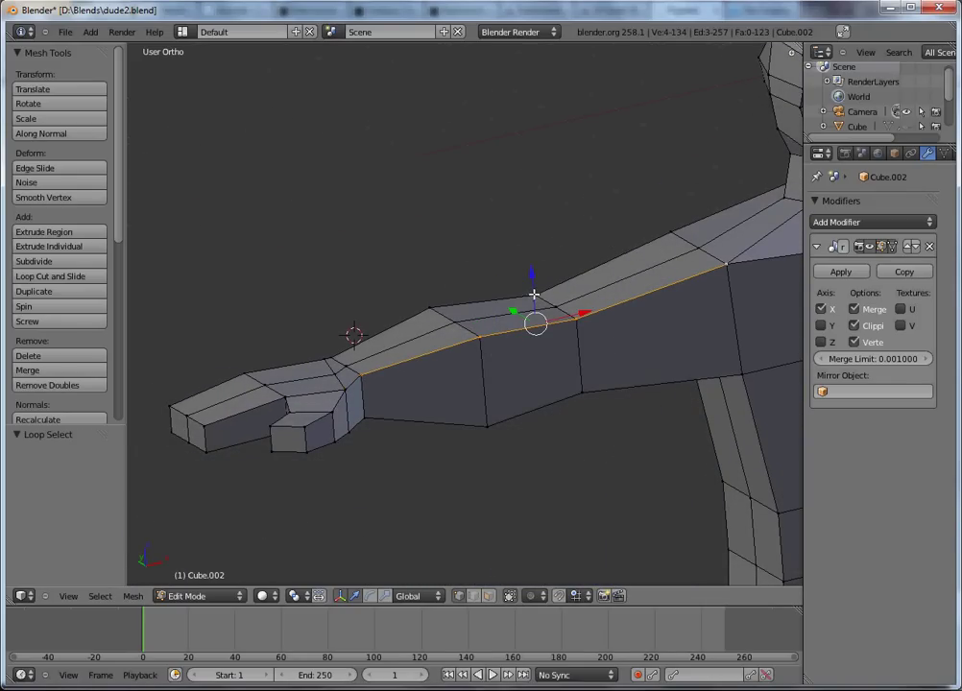
{"action": "left_click_drag", "start_coordinate": [533, 294], "coordinate": [531, 313]}
- Adjust the height of the arm's lower front edge loop, then lower its upper rear edge loop by 0.264 along Z
{"action": "right_click", "coordinate": [526, 413], "text": "alt"}
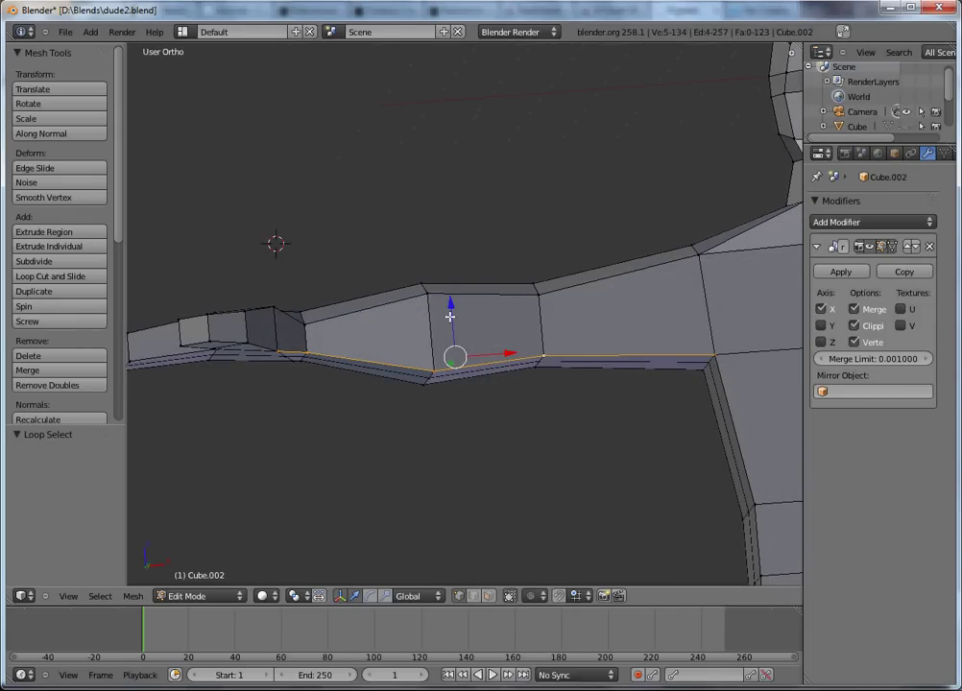
{"action": "mouse_move", "coordinate": [449, 316]}
{"action": "left_mouse_down"}
{"action": "mouse_move", "coordinate": [450, 294]}
{"action": "mouse_move", "coordinate": [451, 303]}
{"action": "left_mouse_up"}
{"action": "left_click", "coordinate": [449, 298]}
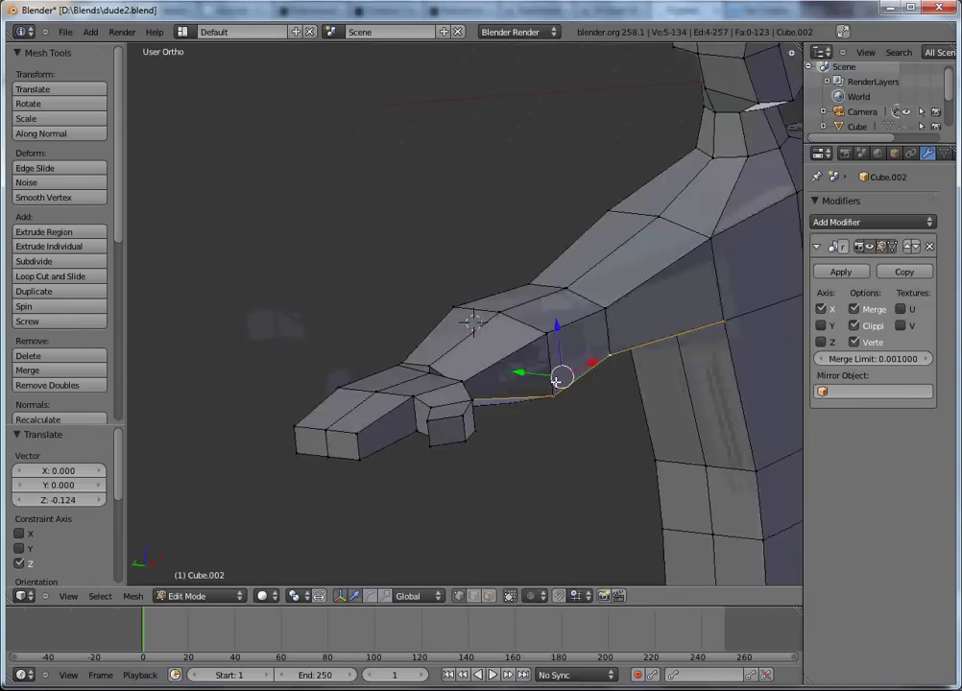
{"action": "right_click", "coordinate": [404, 237], "text": "alt"}
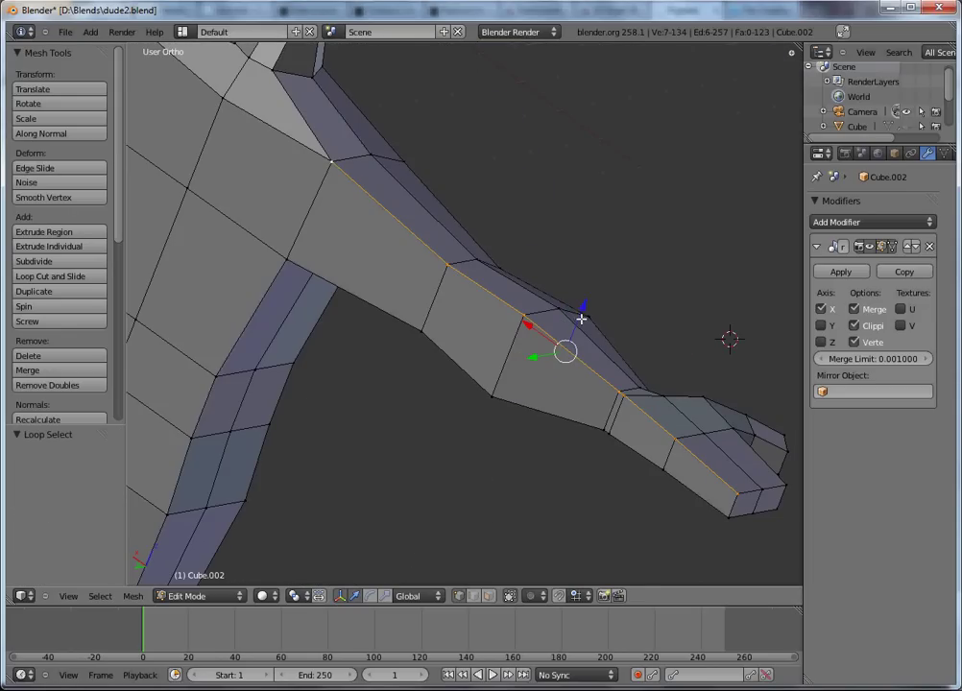
{"action": "left_click_drag", "start_coordinate": [581, 319], "coordinate": [574, 333]}
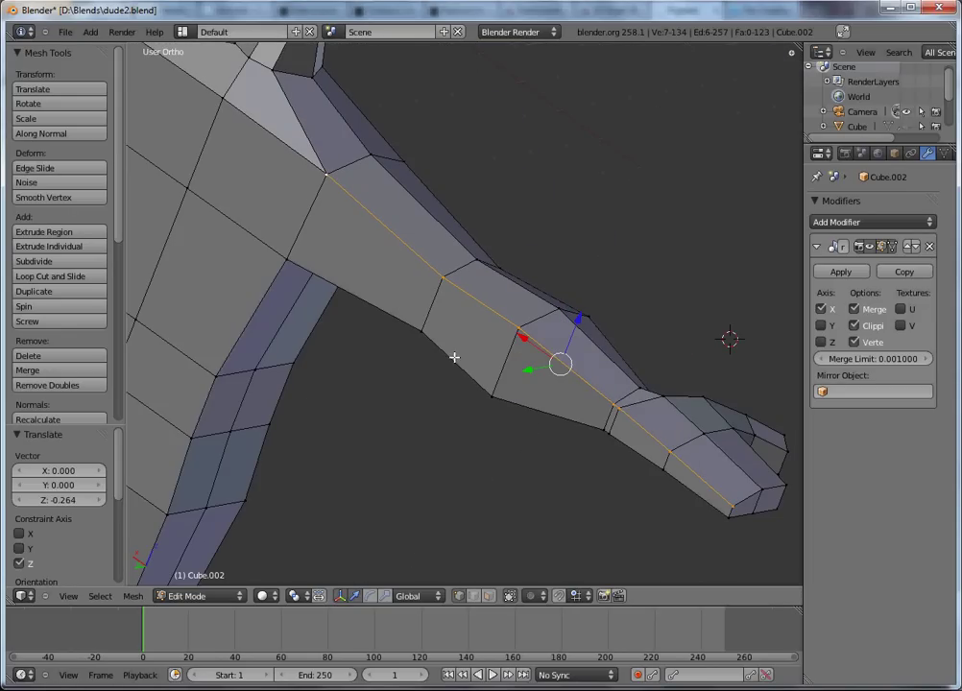
- Select the arm's lower rear edge loop, deselect the wrist and hand vertices, and raise the remaining edges 0.396 along Z
{"action": "right_click", "coordinate": [455, 363], "text": "alt"}
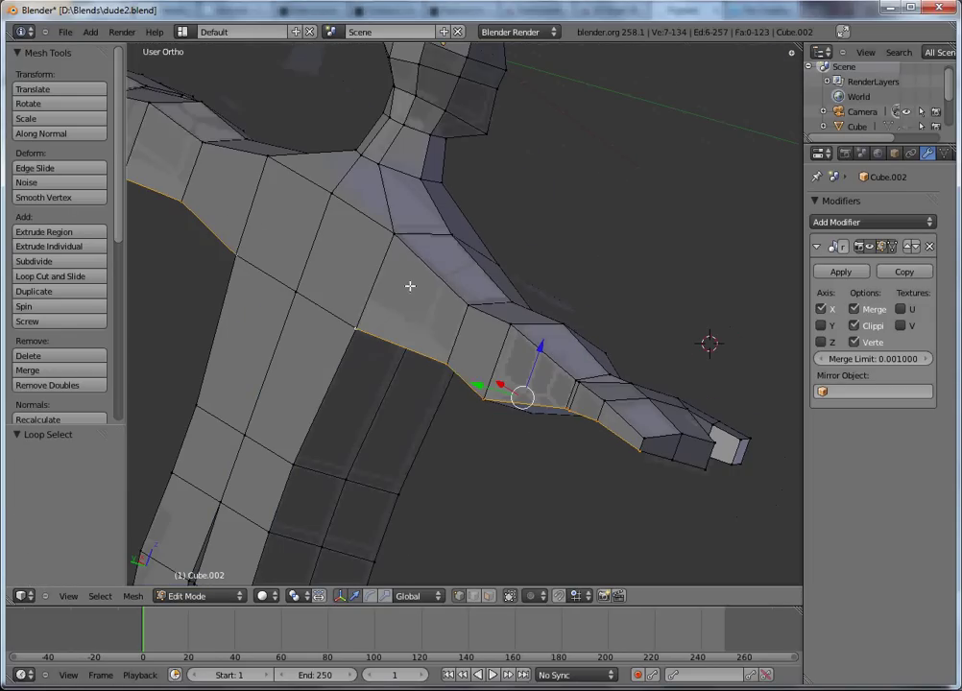
{"action": "left_click_drag", "start_coordinate": [542, 347], "coordinate": [550, 333]}
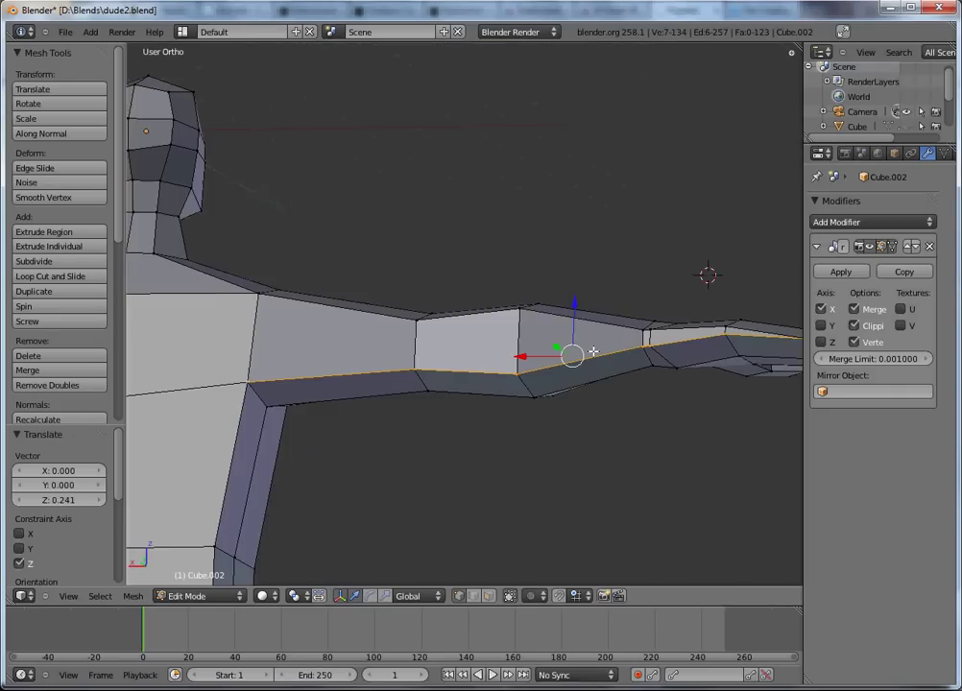
{"action": "right_click", "coordinate": [650, 361], "text": "shift"}
{"action": "right_click", "coordinate": [643, 360], "text": "shift"}
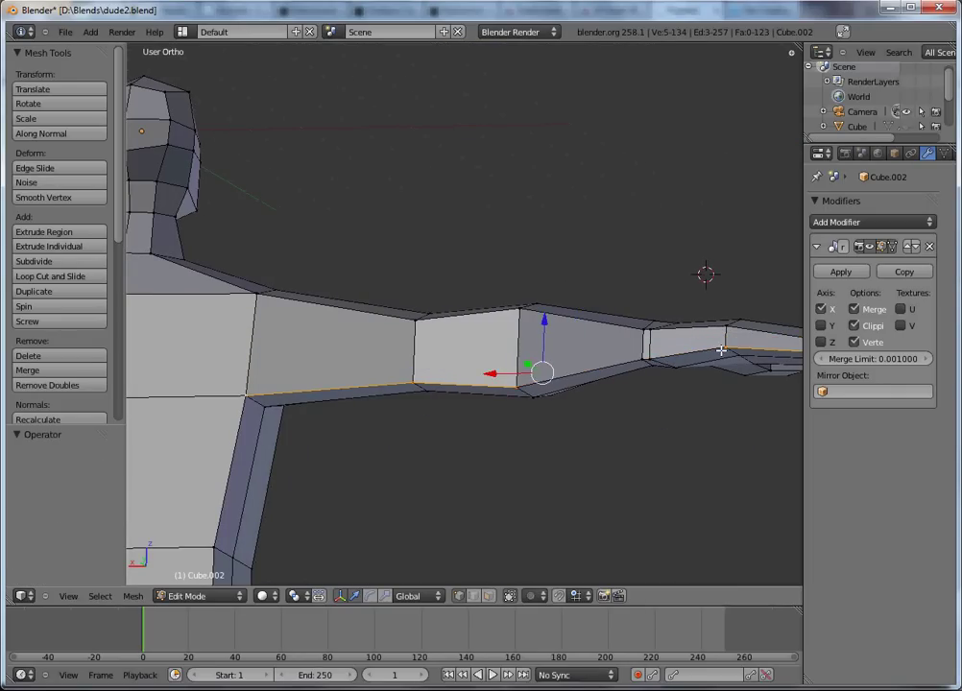
{"action": "right_click", "coordinate": [727, 349], "text": "shift"}
{"action": "middle_click_drag", "start_coordinate": [740, 369], "coordinate": [670, 386], "text": "shift"}
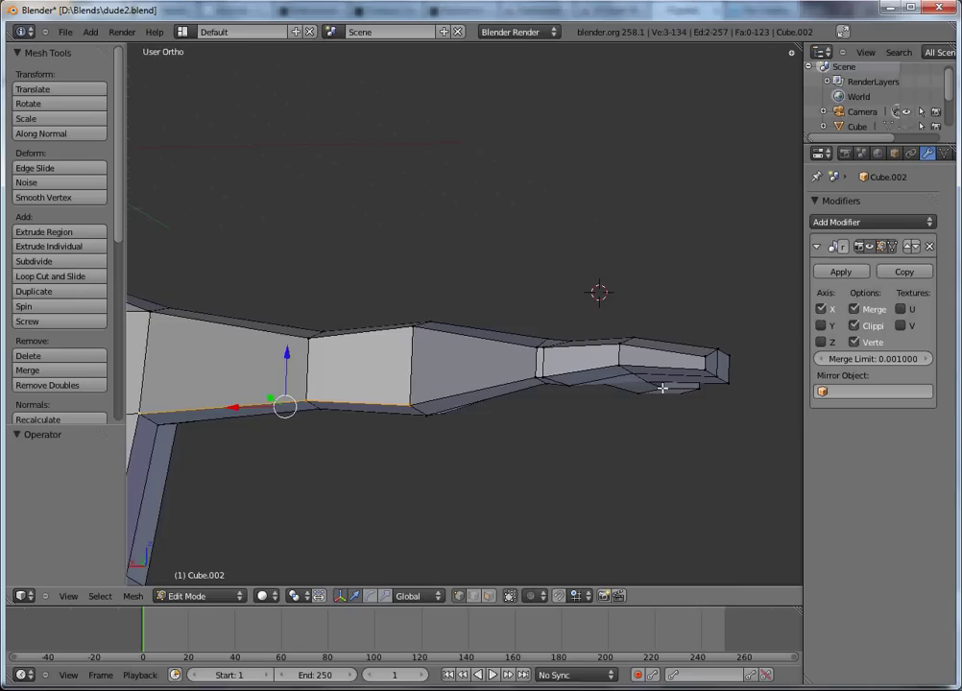
{"action": "middle_click_drag", "start_coordinate": [441, 437], "coordinate": [607, 477], "text": "shift"}
{"action": "left_click", "coordinate": [462, 401]}
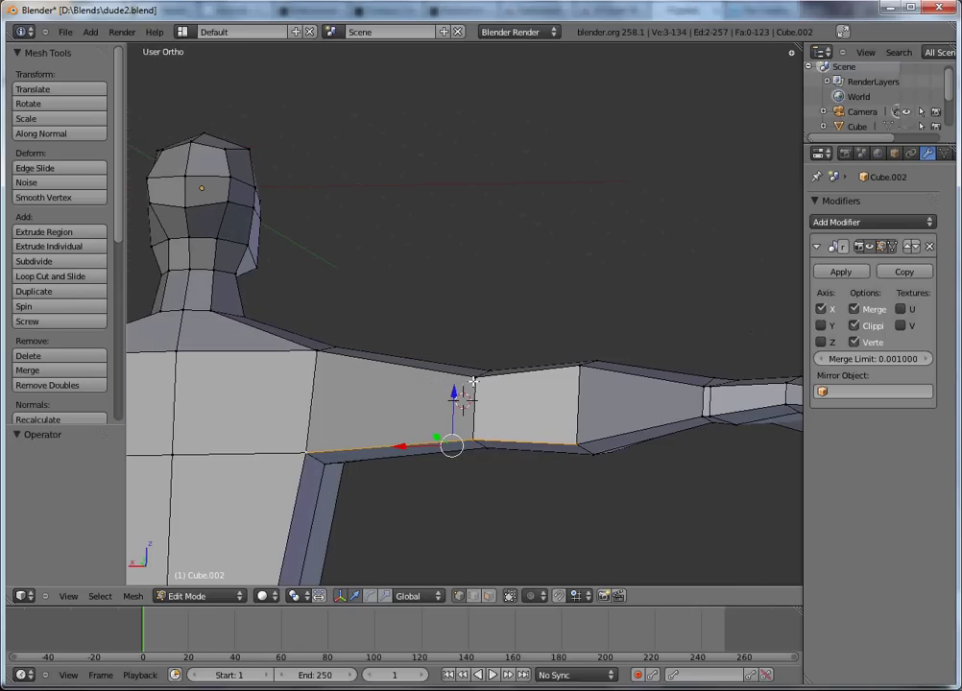
{"action": "key", "text": "g"}
{"action": "key", "text": "z"}
{"action": "left_click", "coordinate": [463, 369]}
- Move the selected lower rear arm edges 0.307 inward along negative Y
{"action": "middle_click_drag", "start_coordinate": [463, 369], "coordinate": [560, 389]}
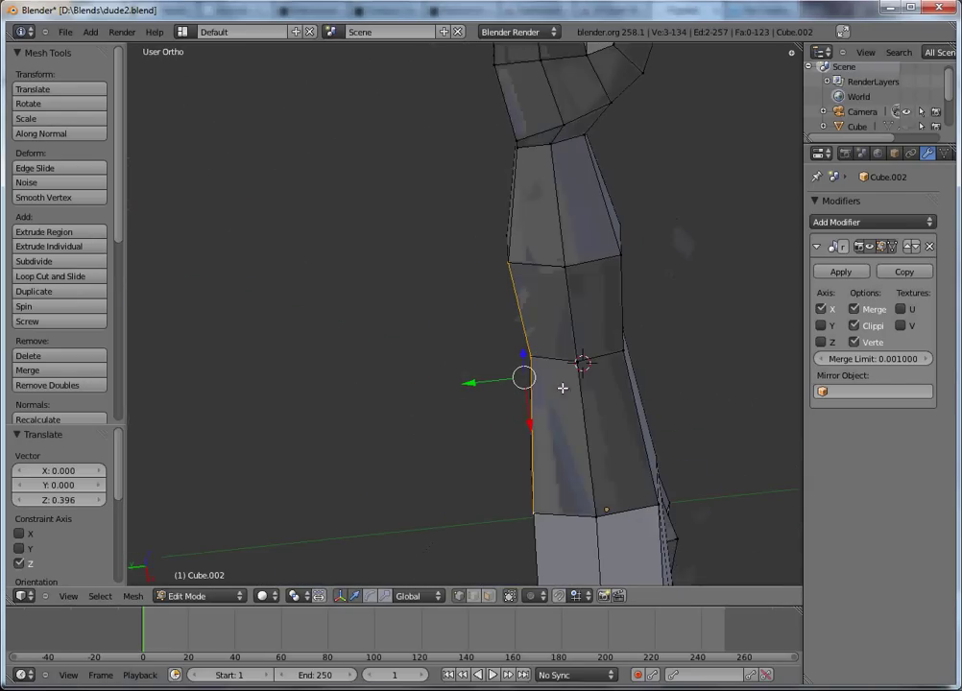
{"action": "key", "text": "g"}
{"action": "key", "text": "y"}
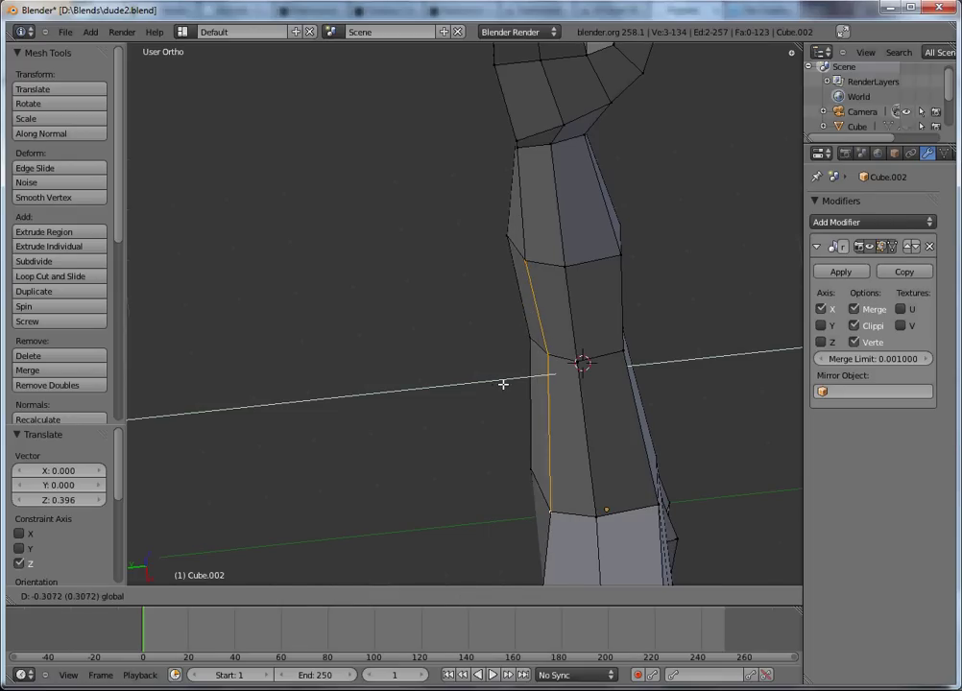
{"action": "left_click", "coordinate": [502, 384]}
- Select the arm's lower front edges from shoulder to wrist and move them 0.215 along Y
{"action": "middle_click_drag", "start_coordinate": [503, 384], "coordinate": [604, 518]}
{"action": "right_click", "coordinate": [601, 520]}
{"action": "right_click", "coordinate": [566, 366], "text": "shift"}
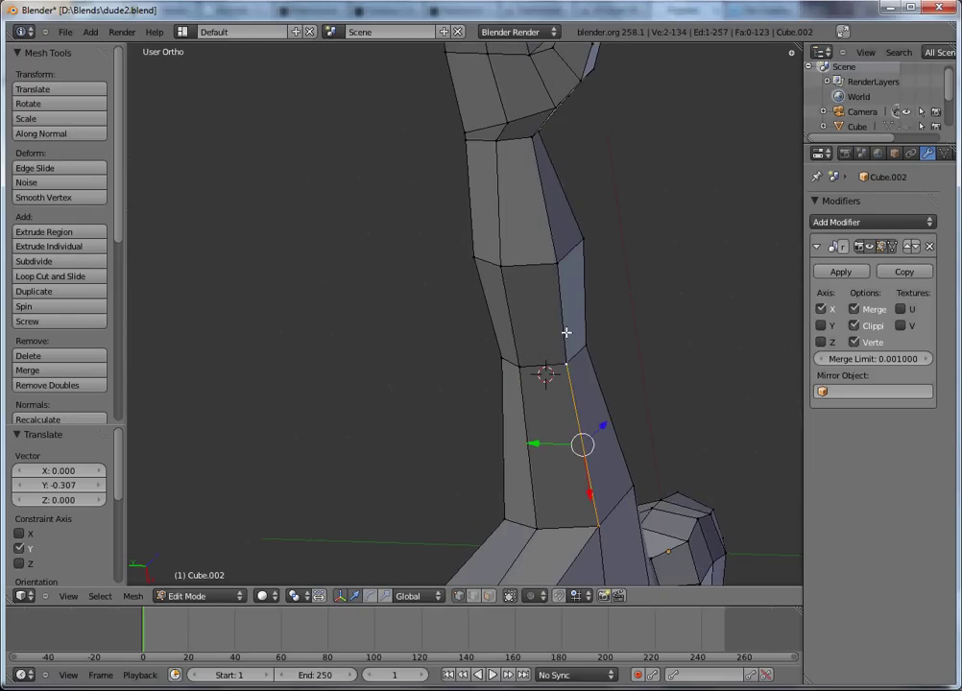
{"action": "right_click", "coordinate": [539, 144], "text": "shift"}
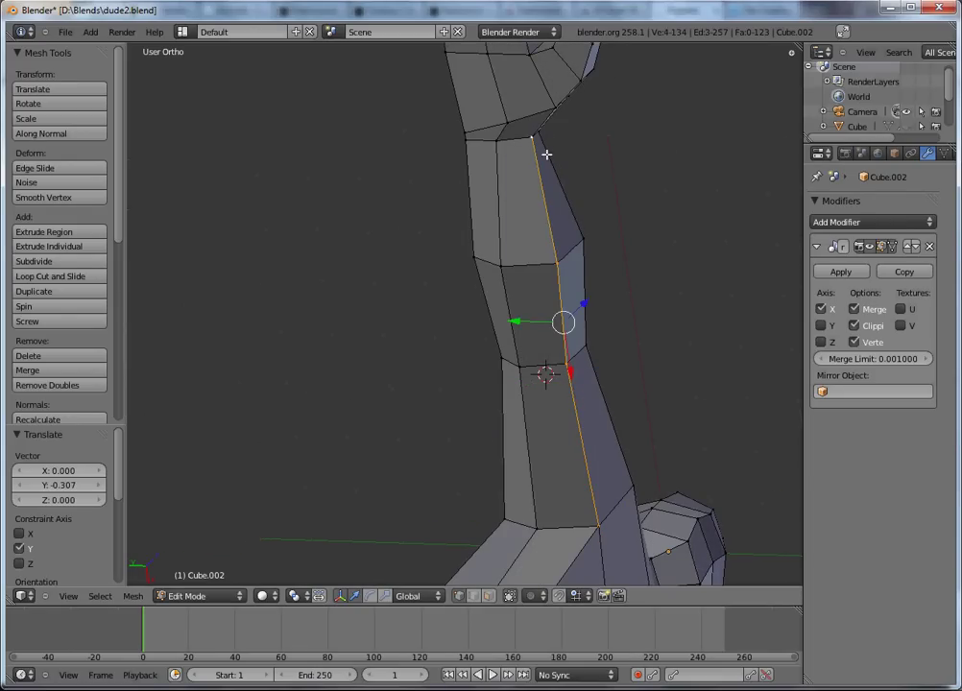
{"action": "key", "text": "g"}
{"action": "key", "text": "y"}
{"action": "left_click", "coordinate": [554, 322]}
{"action": "middle_click_drag", "start_coordinate": [554, 322], "coordinate": [598, 273]}
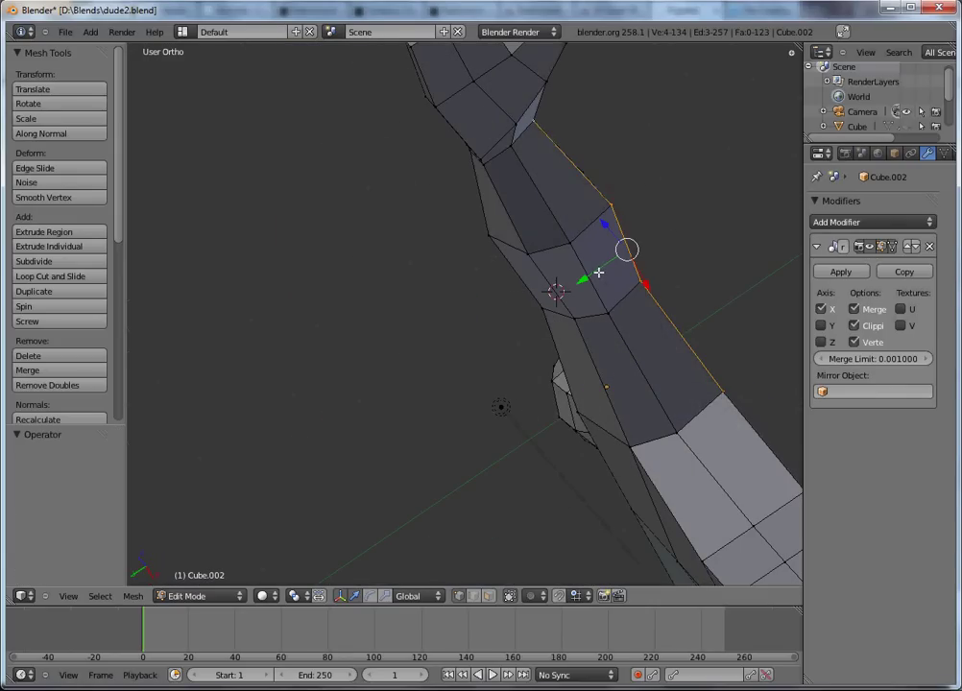
{"action": "key", "text": "g"}
{"action": "key", "text": "y"}
{"action": "left_click", "coordinate": [672, 278]}
{"action": "middle_click_drag", "start_coordinate": [694, 280], "coordinate": [407, 392]}
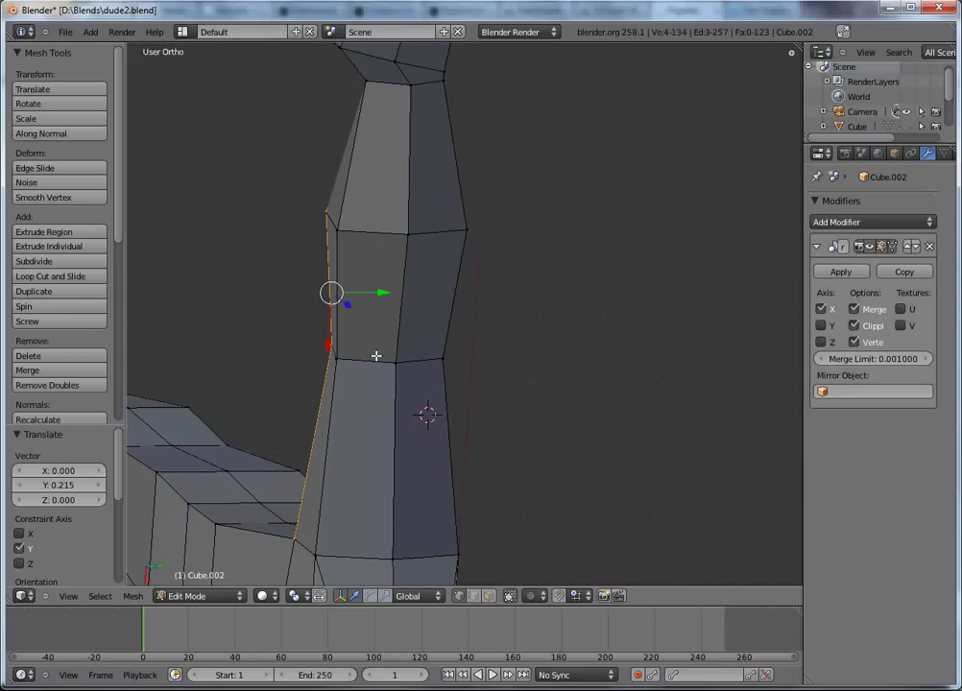
- Examine the reshaped arm in Object Mode, then return to Edit Mode in front view with nothing selected
{"action": "middle_click_drag", "start_coordinate": [375, 356], "coordinate": [462, 318]}
{"action": "middle_click_drag", "start_coordinate": [429, 281], "coordinate": [623, 307]}
{"action": "key", "text": "Tab"}
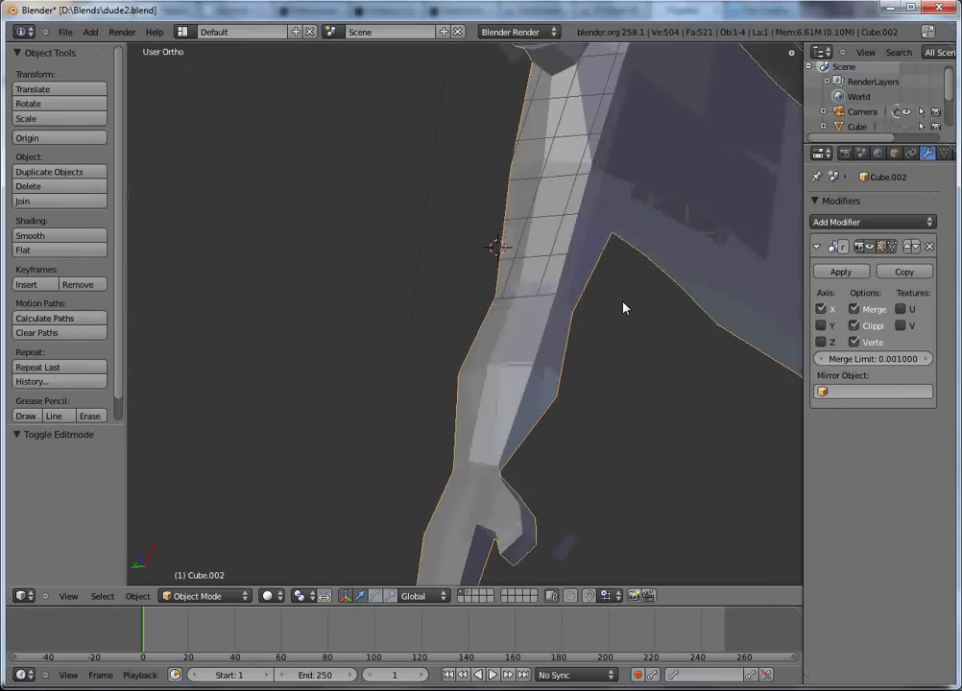
{"action": "key", "text": "Tab"}
{"action": "key", "text": "KP_1"}
{"action": "left_click", "coordinate": [534, 304]}
{"action": "key", "text": "a"}
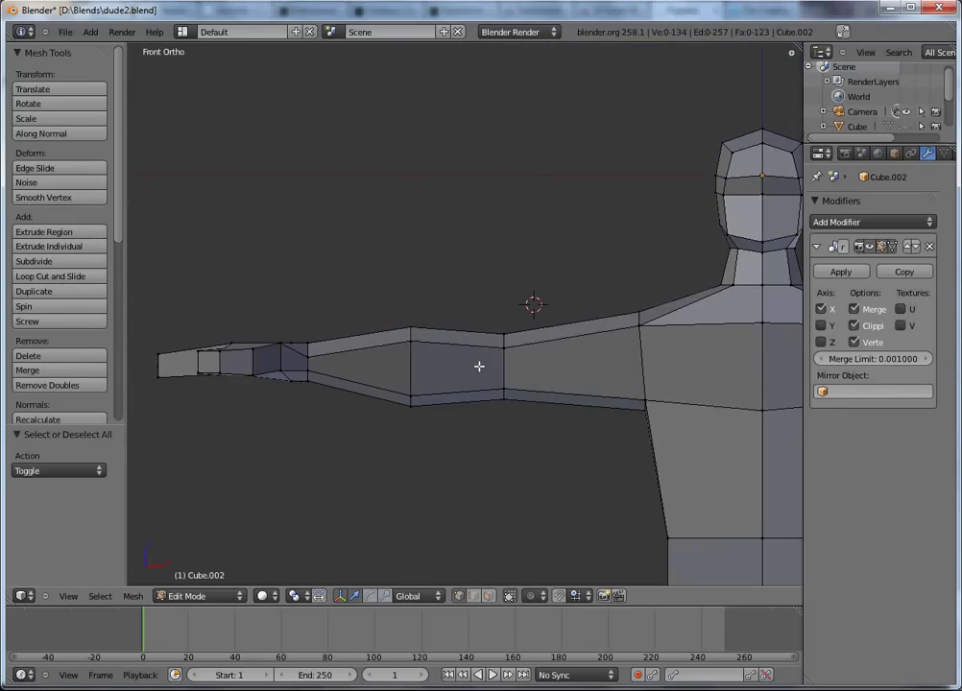
{"action": "scroll", "coordinate": [479, 365], "scroll_direction": "down", "scroll_amount": 3}
{"action": "key", "text": "b"}
{"action": "left_click_drag", "start_coordinate": [225, 275], "coordinate": [527, 453]}
{"action": "key", "text": "s"}
{"action": "left_click", "coordinate": [550, 487]}
{"action": "key", "text": "ctrl+z"}
- In wireframe, box-select the whole forearm and hand, scale them to 0.94, and move them in toward the shoulder
{"action": "key", "text": "z"}
{"action": "key", "text": "b"}
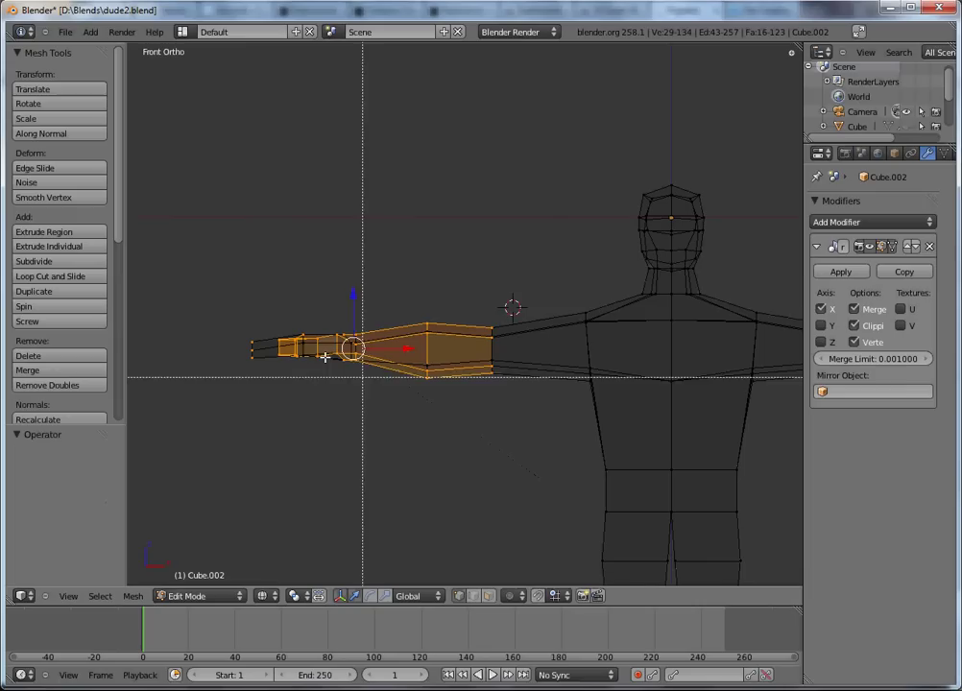
{"action": "left_click_drag", "start_coordinate": [236, 275], "coordinate": [508, 457]}
{"action": "key", "text": "s"}
{"action": "left_click", "coordinate": [545, 486]}
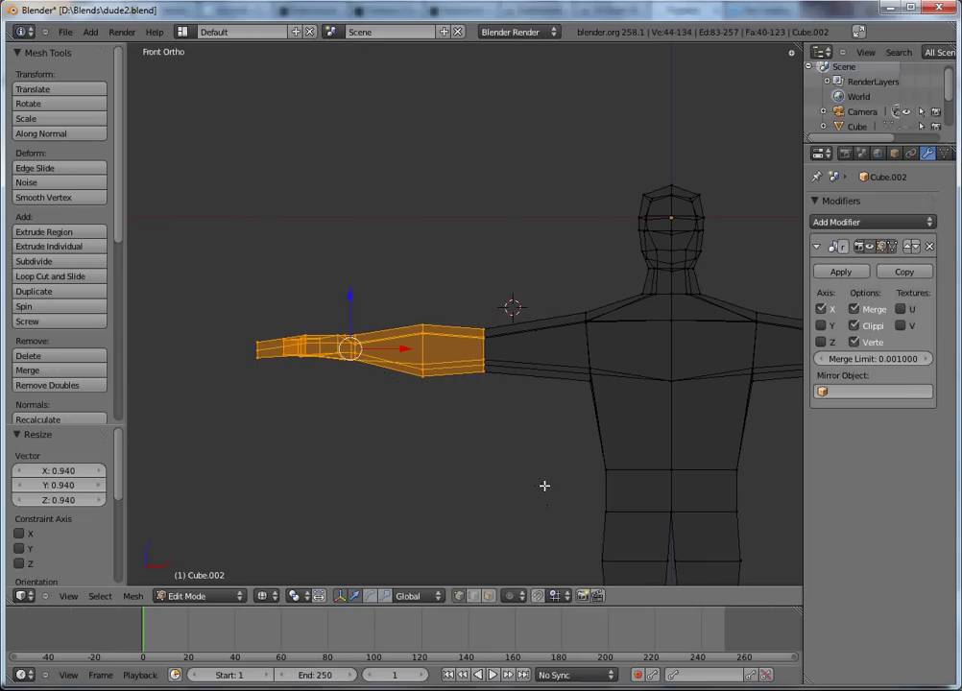
{"action": "key", "text": "g"}
{"action": "left_click", "coordinate": [564, 483]}
{"action": "key", "text": "a"}
{"action": "key", "text": "Tab"}
{"action": "key", "text": "z"}
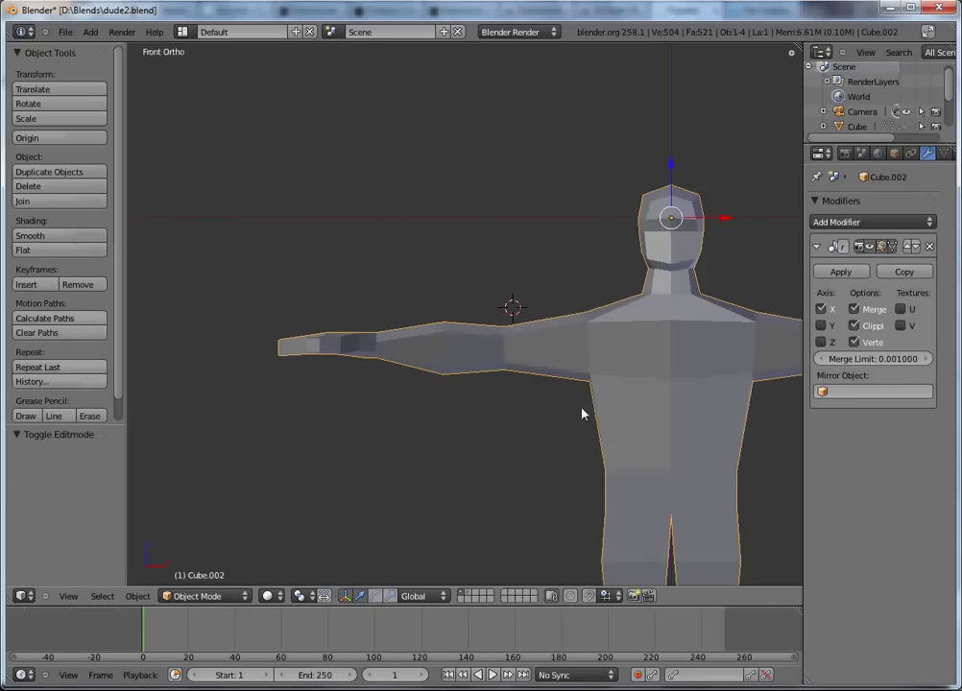
- In wireframe top view, box-select the middle vertices of the hand's end and pull them outward into a pointed fingertip
{"action": "middle_click_drag", "start_coordinate": [581, 414], "coordinate": [491, 459]}
{"action": "key", "text": "KP_1"}
{"action": "key", "text": "Tab"}
{"action": "key", "text": "KP_7"}
{"action": "key", "text": "z"}
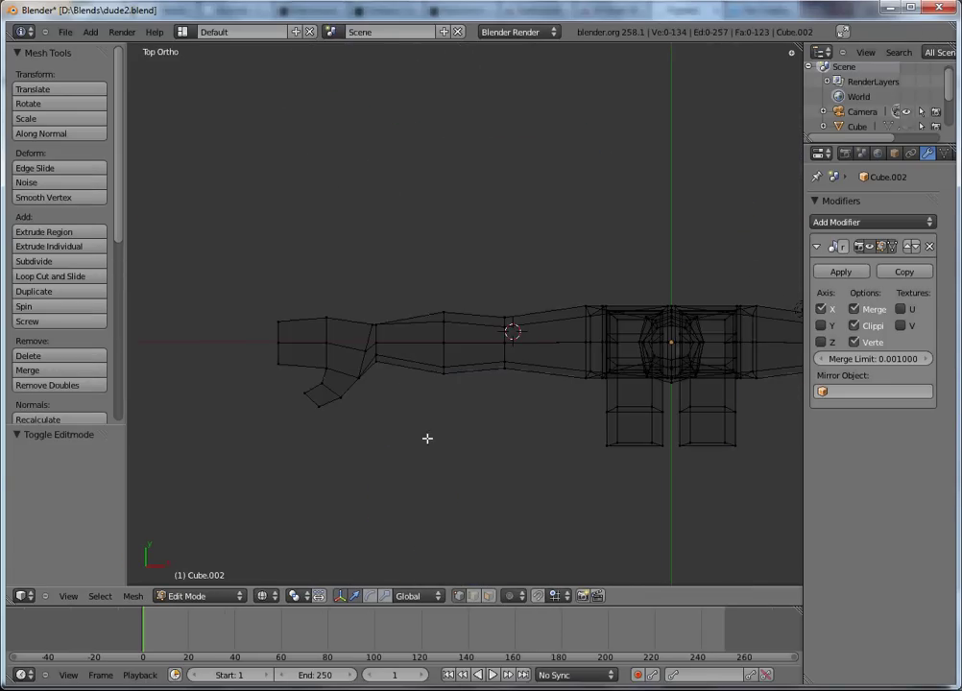
{"action": "middle_click_drag", "start_coordinate": [378, 371], "coordinate": [379, 320], "text": "shift"}
{"action": "key", "text": "a"}
{"action": "key", "text": "z"}
{"action": "key", "text": "a"}
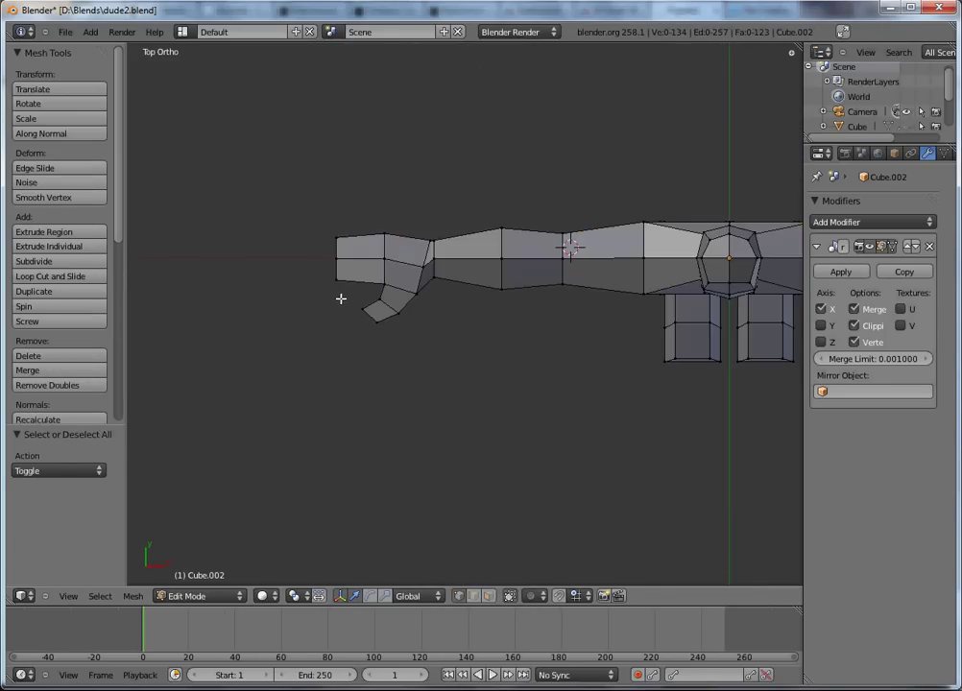
{"action": "key", "text": "z"}
{"action": "key", "text": "b"}
{"action": "left_click_drag", "start_coordinate": [313, 252], "coordinate": [365, 267]}
{"action": "key", "text": "g"}
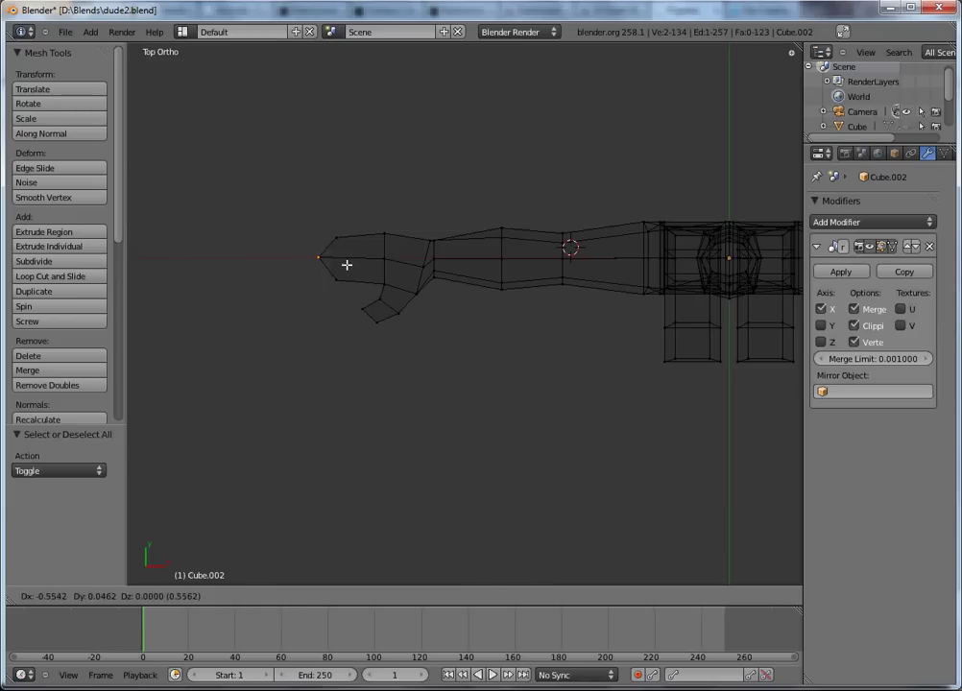
{"action": "left_click", "coordinate": [342, 274]}
- Move the front corner of the fingertips slightly inward and scale down the end of the thumb
{"action": "scroll", "coordinate": [337, 289], "scroll_direction": "up", "scroll_amount": 2}
{"action": "scroll", "coordinate": [337, 289], "scroll_direction": "up", "scroll_amount": 1}
{"action": "middle_click_drag", "start_coordinate": [327, 254], "coordinate": [391, 288], "text": "shift"}
{"action": "key", "text": "z"}
{"action": "key", "text": "a"}
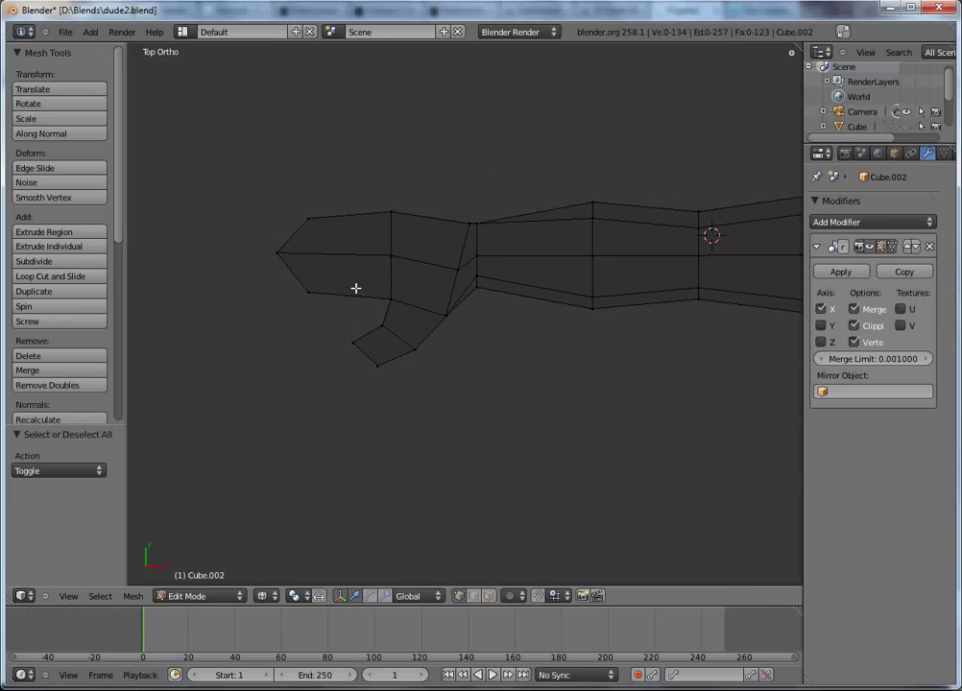
{"action": "key", "text": "g"}
{"action": "left_click_drag", "start_coordinate": [324, 305], "coordinate": [458, 418]}
{"action": "left_click", "coordinate": [334, 300]}
{"action": "key", "text": "a"}
{"action": "key", "text": "b"}
{"action": "key", "text": "s"}
{"action": "left_click", "coordinate": [447, 401]}
{"action": "key", "text": "a"}
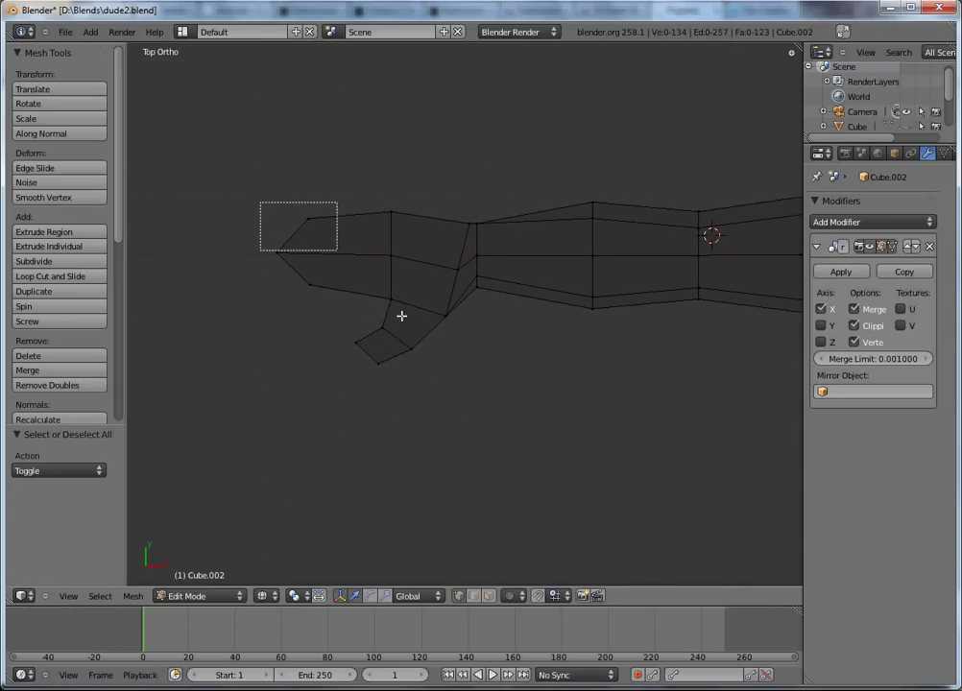
- Box-select the whole hand, scale it to 0.908, shift it slightly along Y, and return to Object Mode
{"action": "left_click_drag", "start_coordinate": [401, 316], "coordinate": [490, 403]}
{"action": "key", "text": "s"}
{"action": "left_click", "coordinate": [533, 412]}
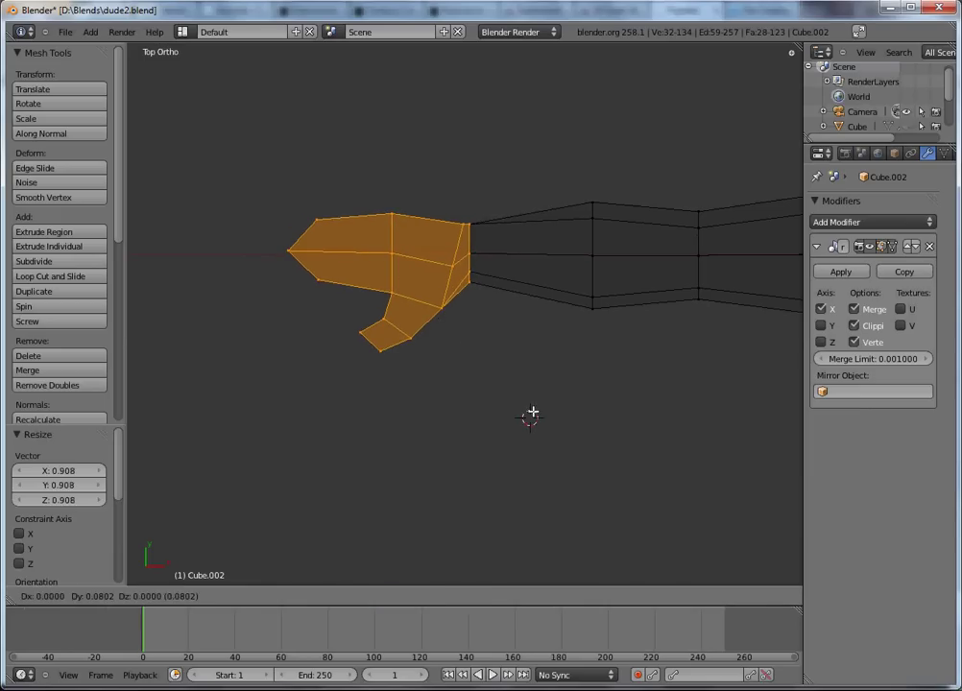
{"action": "key", "text": "g"}
{"action": "left_click", "coordinate": [519, 400]}
{"action": "middle_click_drag", "start_coordinate": [520, 400], "coordinate": [556, 472]}
{"action": "key", "text": "KP_1"}
{"action": "key", "text": "KP_7"}
{"action": "key", "text": "Tab"}
{"action": "scroll", "coordinate": [557, 480], "scroll_direction": "down", "scroll_amount": 4}
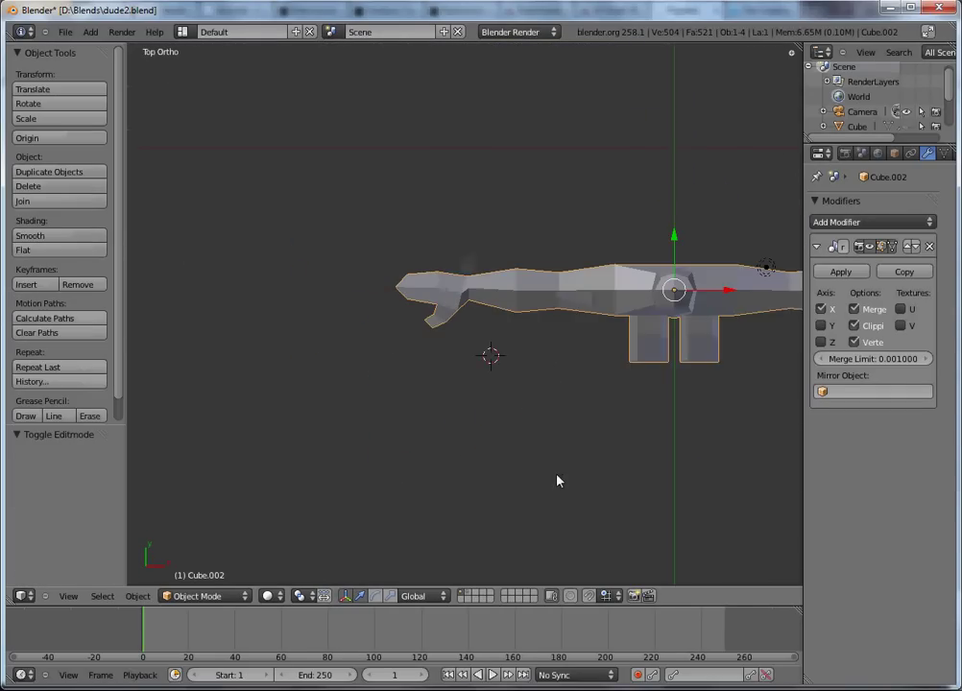
{"action": "middle_click_drag", "start_coordinate": [593, 429], "coordinate": [422, 402], "text": "shift"}
{"action": "key", "text": "a"}
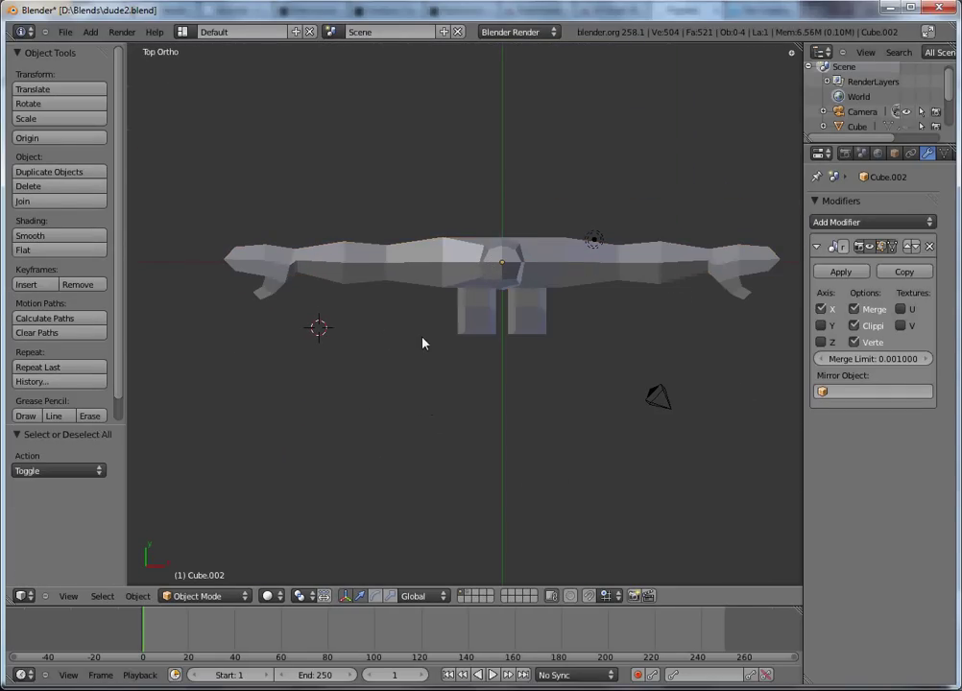
- Select the lower centre vertex of the chest and move it -0.520 along Y and 0.077 along Z
{"action": "key", "text": "Tab"}
{"action": "middle_click_drag", "start_coordinate": [464, 302], "coordinate": [482, 236]}
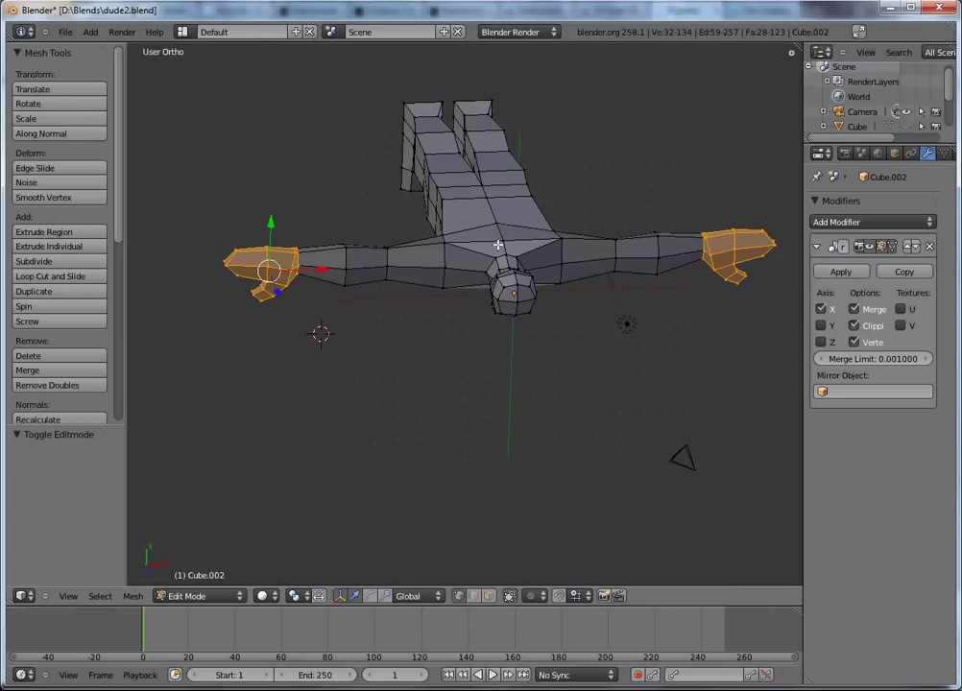
{"action": "right_click", "coordinate": [498, 245]}
{"action": "key", "text": "KP_3"}
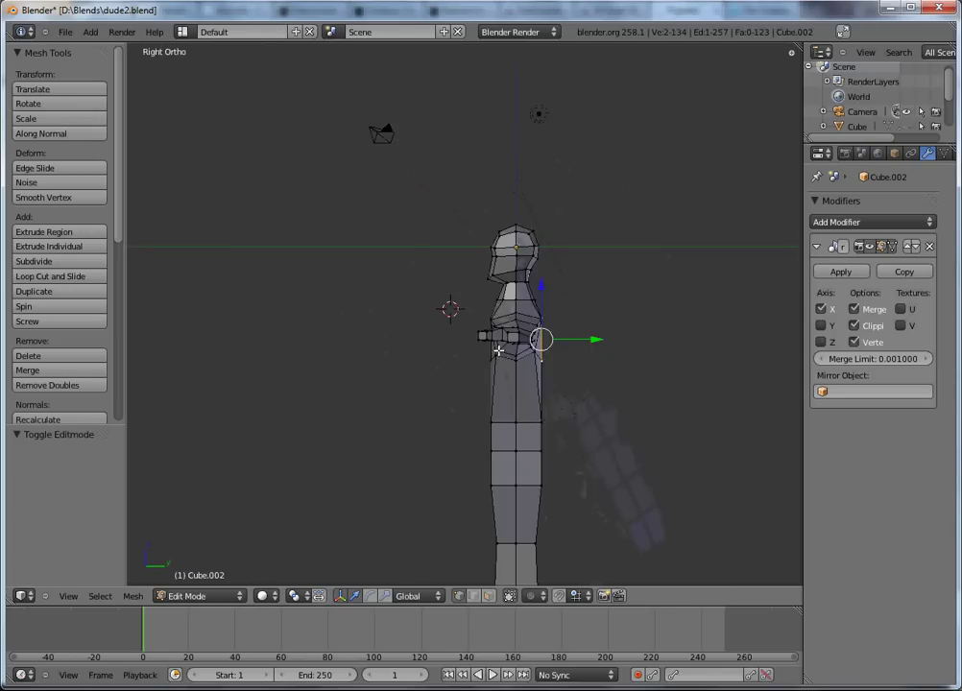
{"action": "middle_click_drag", "start_coordinate": [498, 349], "coordinate": [579, 370]}
{"action": "scroll", "coordinate": [580, 370], "scroll_direction": "up", "scroll_amount": 3}
{"action": "right_click", "coordinate": [543, 377]}
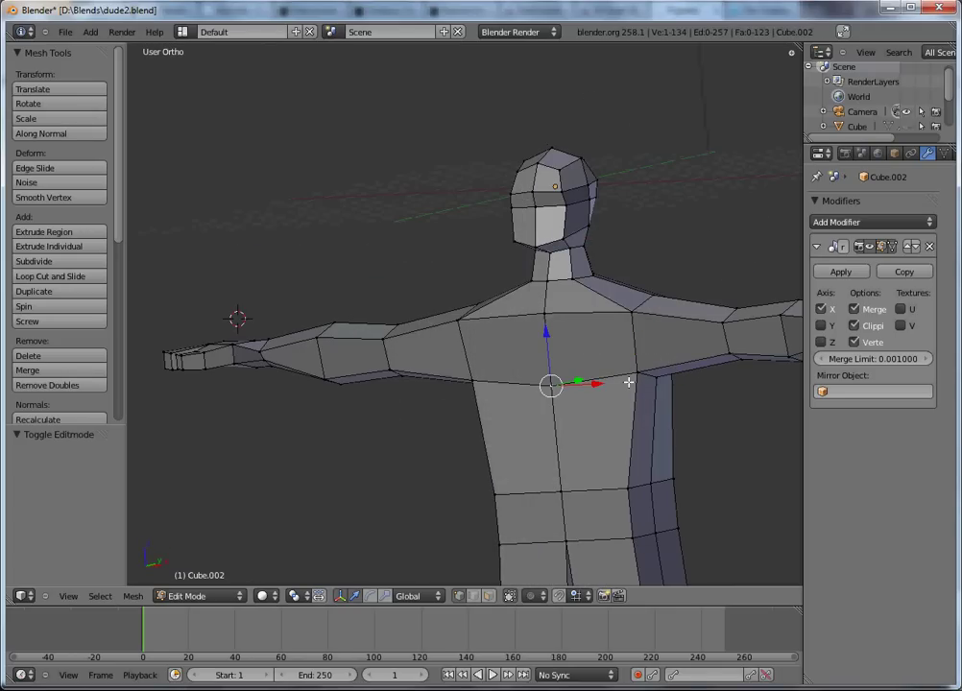
{"action": "key", "text": "KP_3"}
{"action": "key", "text": "g"}
{"action": "left_click", "coordinate": [538, 361]}
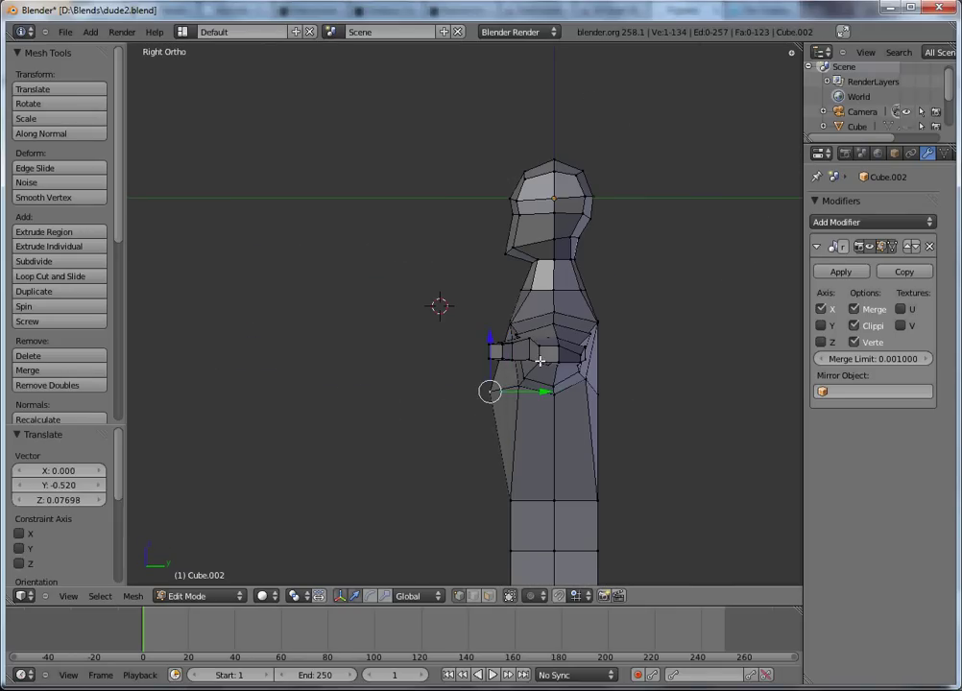
- Move the upper centre chest vertex -0.289 along Y and 0.135 along Z, then the lower one 0.115 along both Y and Z
{"action": "middle_click_drag", "start_coordinate": [538, 361], "coordinate": [581, 344], "text": "shift"}
{"action": "right_click", "coordinate": [578, 342]}
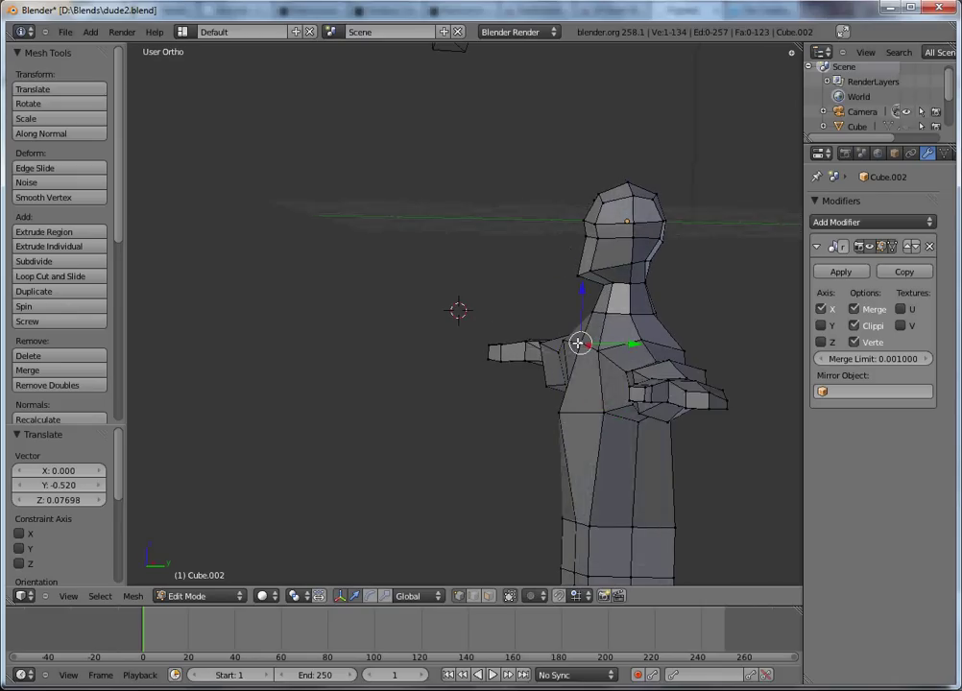
{"action": "key", "text": "KP_3"}
{"action": "key", "text": "g"}
{"action": "left_click", "coordinate": [637, 389]}
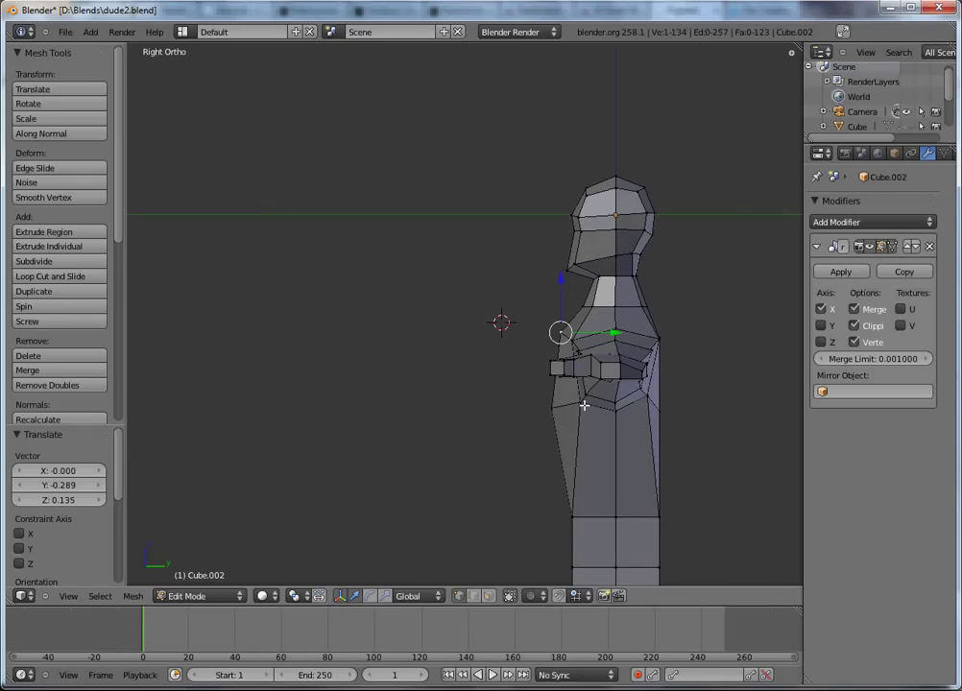
{"action": "key", "text": "g"}
{"action": "left_click", "coordinate": [543, 440]}
{"action": "middle_click_drag", "start_coordinate": [543, 440], "coordinate": [543, 374]}
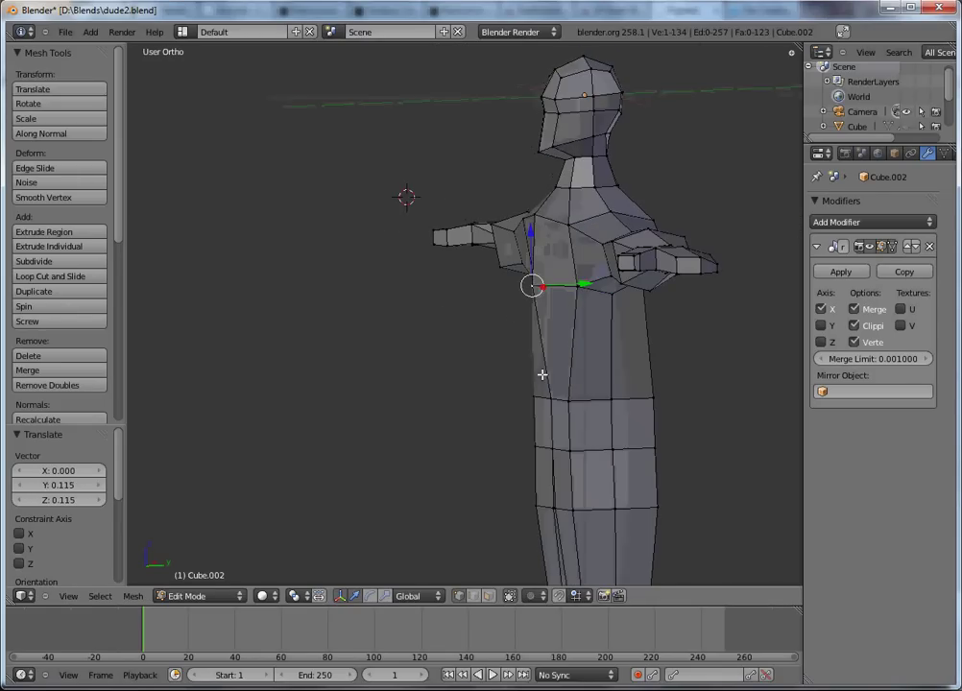
- Select the front outer edge loop running from the armpit down to the ankle and move it 0.397 along Y
{"action": "right_click", "coordinate": [567, 428], "text": "alt"}
{"action": "scroll", "coordinate": [579, 448], "scroll_direction": "down", "scroll_amount": 2}
{"action": "middle_click_drag", "start_coordinate": [578, 485], "coordinate": [564, 320], "text": "shift"}
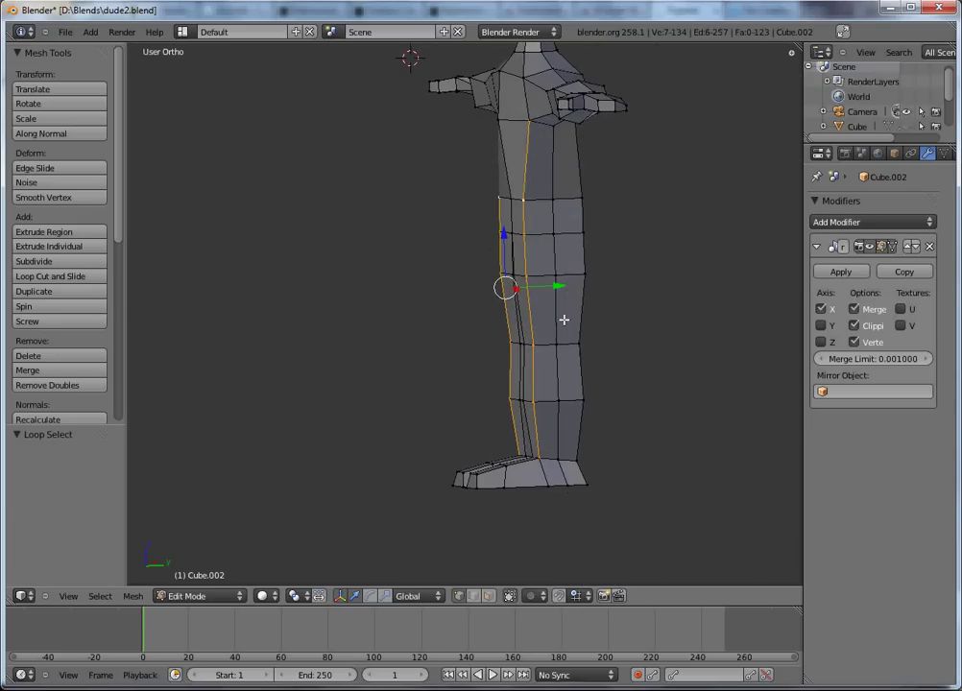
{"action": "left_click_drag", "start_coordinate": [554, 285], "coordinate": [565, 285]}
{"action": "middle_click_drag", "start_coordinate": [565, 286], "coordinate": [599, 303]}
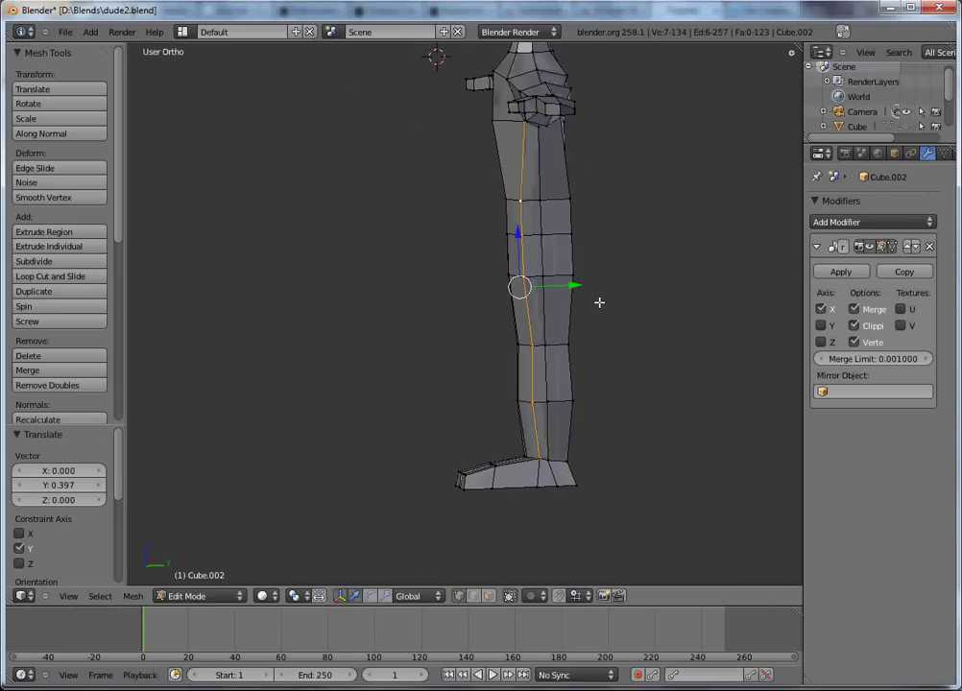
- Move the front armpit vertex at the top of that loop -0.443 along Y in side view
{"action": "key", "text": "KP_3"}
{"action": "middle_click_drag", "start_coordinate": [491, 143], "coordinate": [547, 233], "text": "shift"}
{"action": "right_click", "coordinate": [539, 218]}
{"action": "key", "text": "KP_3"}
{"action": "key", "text": "g"}
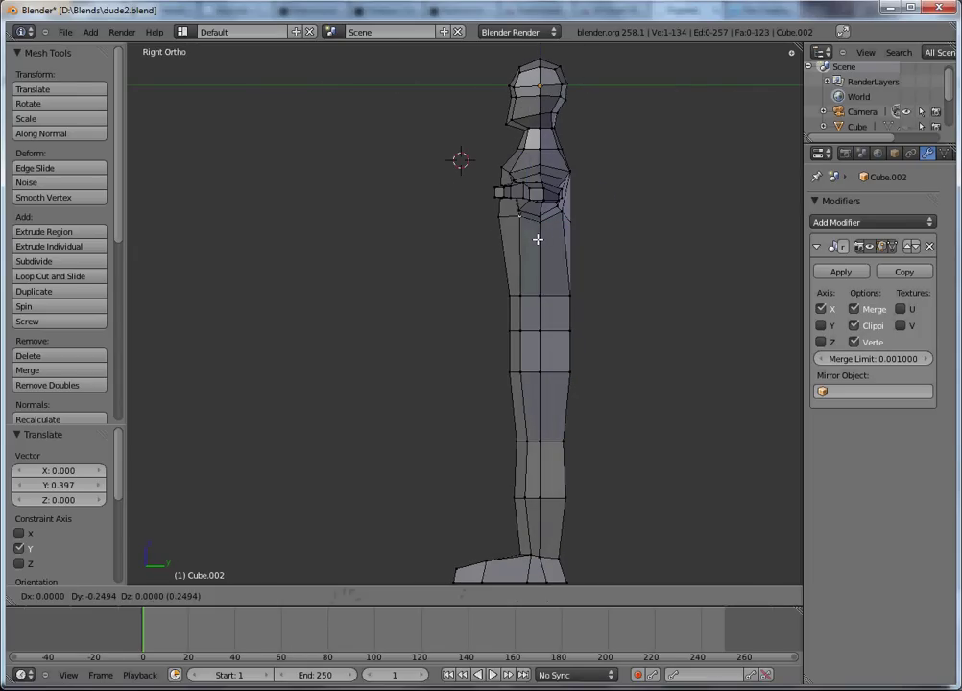
{"action": "left_click", "coordinate": [549, 243]}
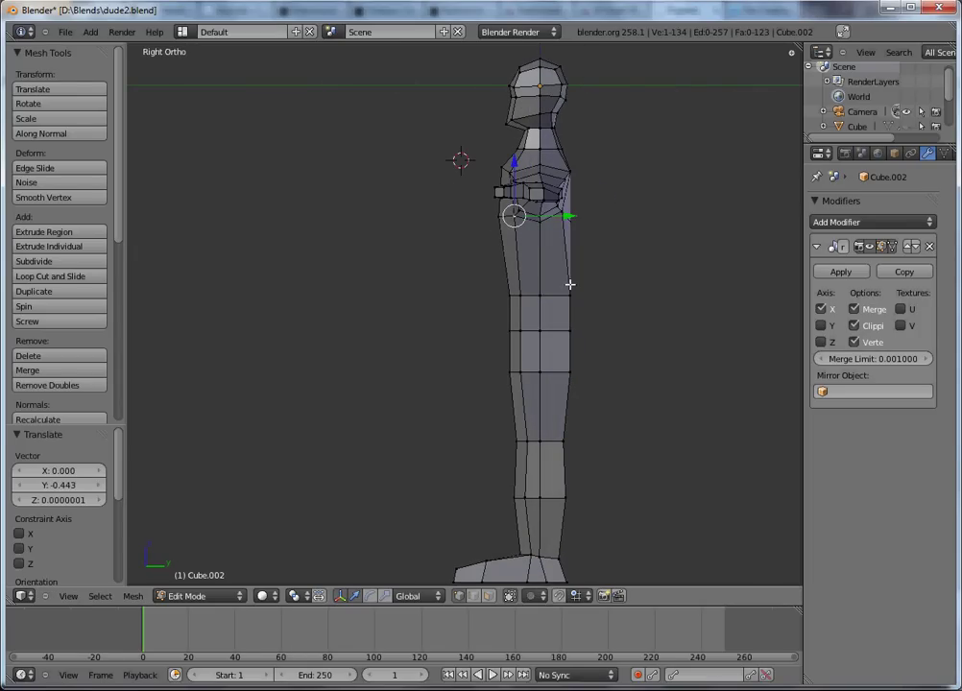
- Select the rear outer edge loop from the armpit down to the heel and move it forward along negative Y
{"action": "right_click", "coordinate": [569, 284], "text": "alt"}
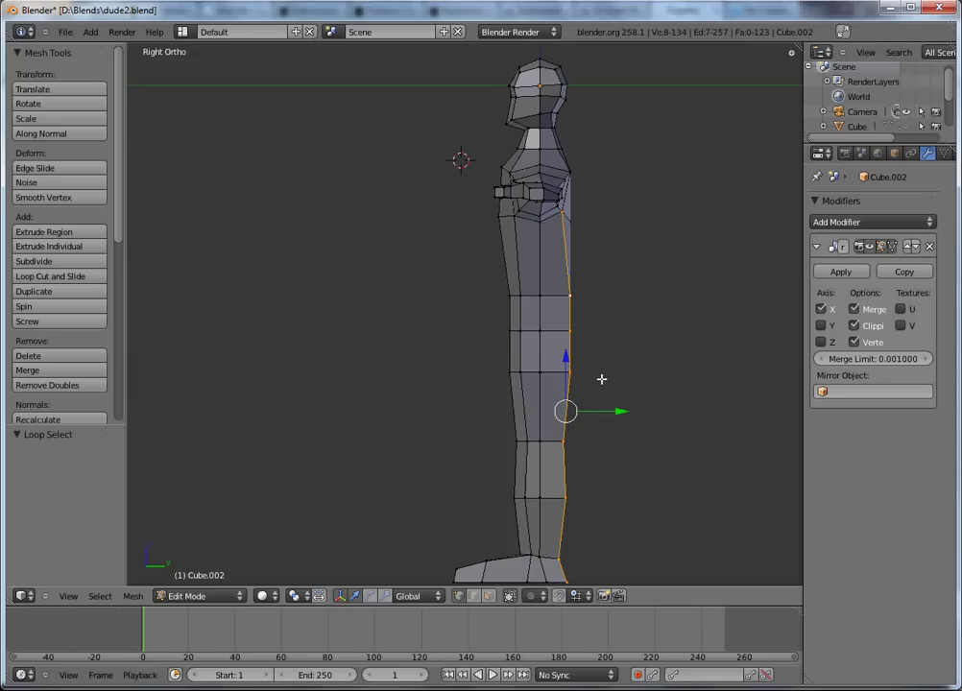
{"action": "middle_click_drag", "start_coordinate": [601, 379], "coordinate": [576, 397]}
{"action": "key", "text": "KP_3"}
{"action": "key", "text": "g"}
{"action": "left_click", "coordinate": [591, 418]}
{"action": "middle_click_drag", "start_coordinate": [591, 356], "coordinate": [570, 388], "text": "shift"}
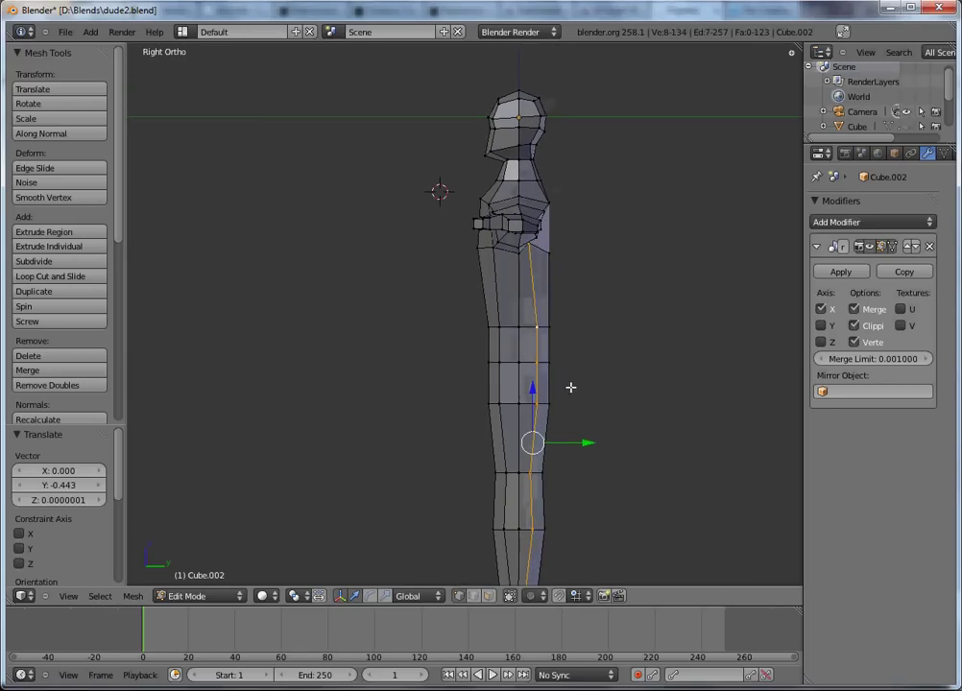
- Move the rear armpit vertex 0.388 along Y and -0.194 along Z, then the back's centre vertex 0.249 along Y and 0.028 along Z
{"action": "right_click", "coordinate": [531, 245]}
{"action": "key", "text": "g"}
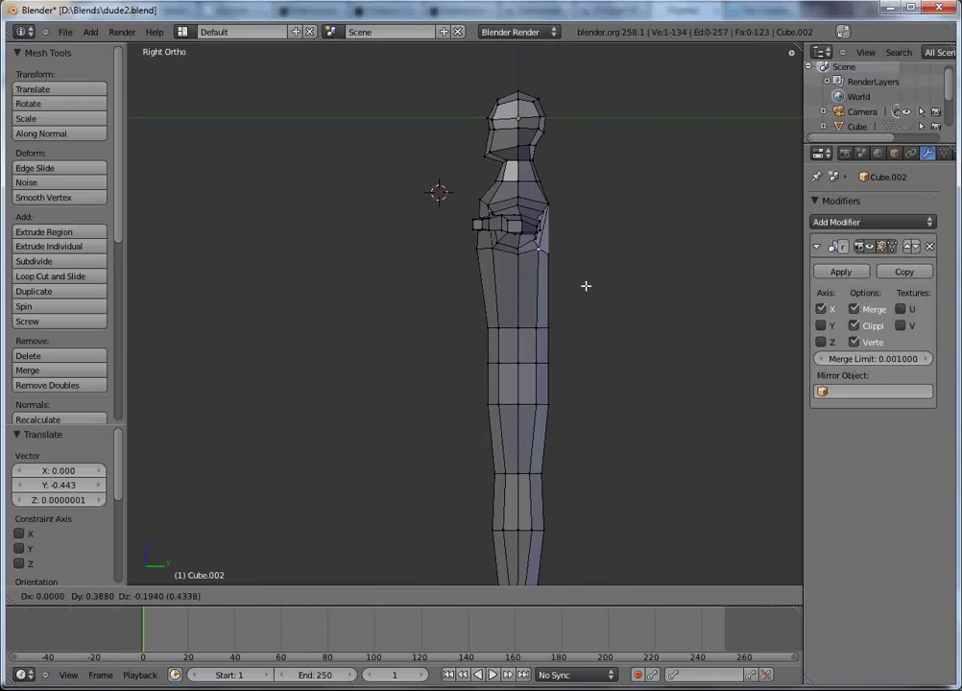
{"action": "left_click", "coordinate": [558, 250]}
{"action": "middle_click_drag", "start_coordinate": [585, 254], "coordinate": [508, 350], "text": "shift"}
{"action": "key", "text": "g"}
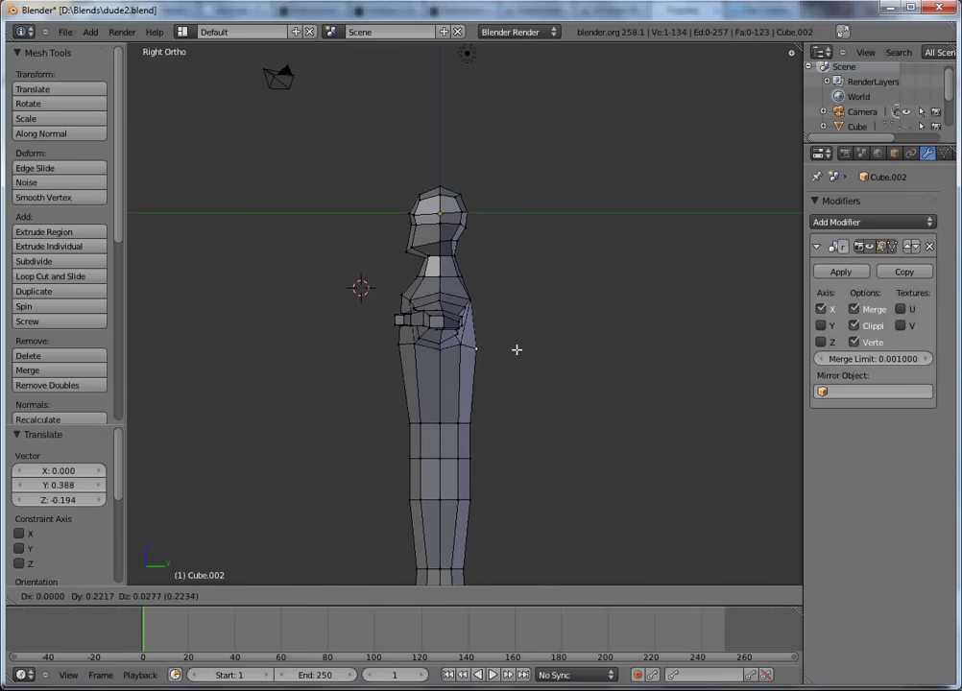
{"action": "left_click", "coordinate": [516, 350]}
{"action": "scroll", "coordinate": [506, 336], "scroll_direction": "up", "scroll_amount": 4}
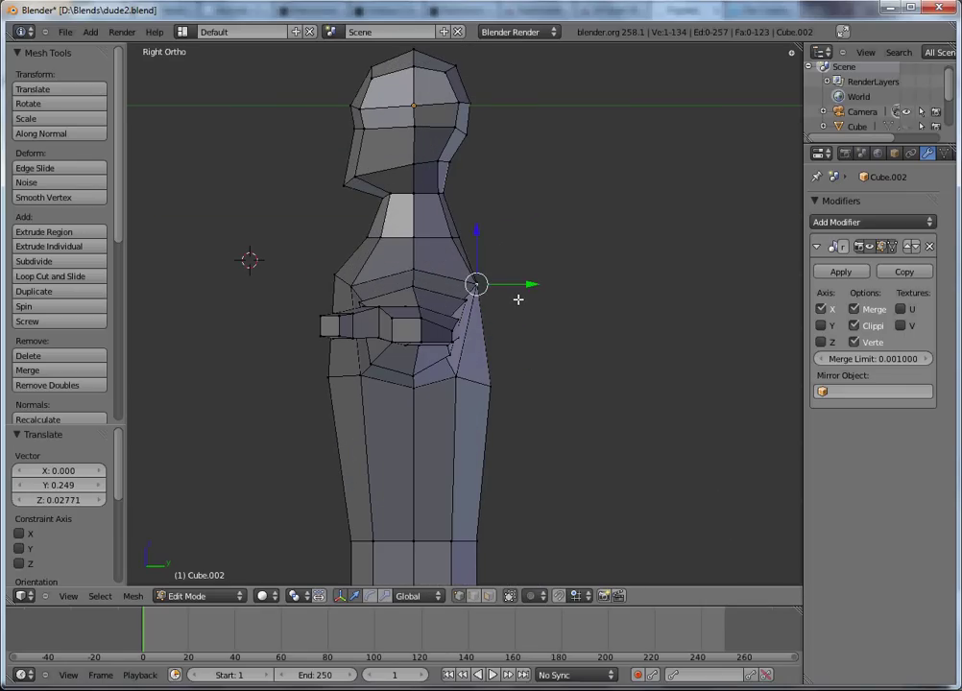
- Move the rear shoulder vertex -0.214 along Y, then the rear armpit vertex 0.160 along both Y and Z
{"action": "key", "text": "g"}
{"action": "left_click", "coordinate": [504, 299]}
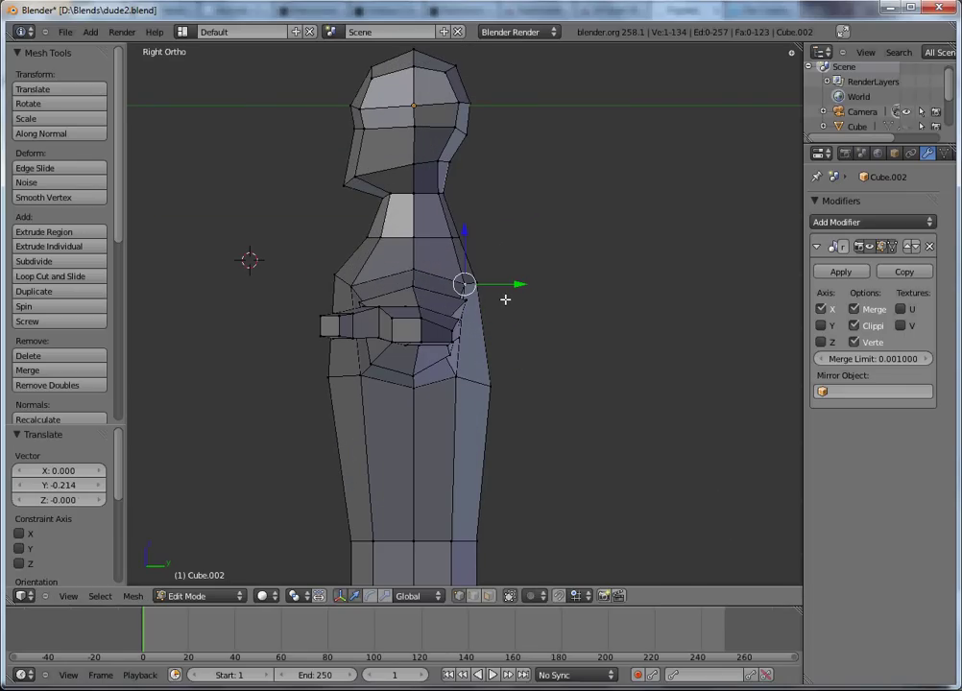
{"action": "right_click", "coordinate": [459, 367]}
{"action": "key", "text": "g"}
{"action": "left_click", "coordinate": [447, 383]}
- Move the front armpit vertex slightly forward and up, then the front shoulder vertex 0.080 along Y and -0.080 along Z
{"action": "key", "text": "g"}
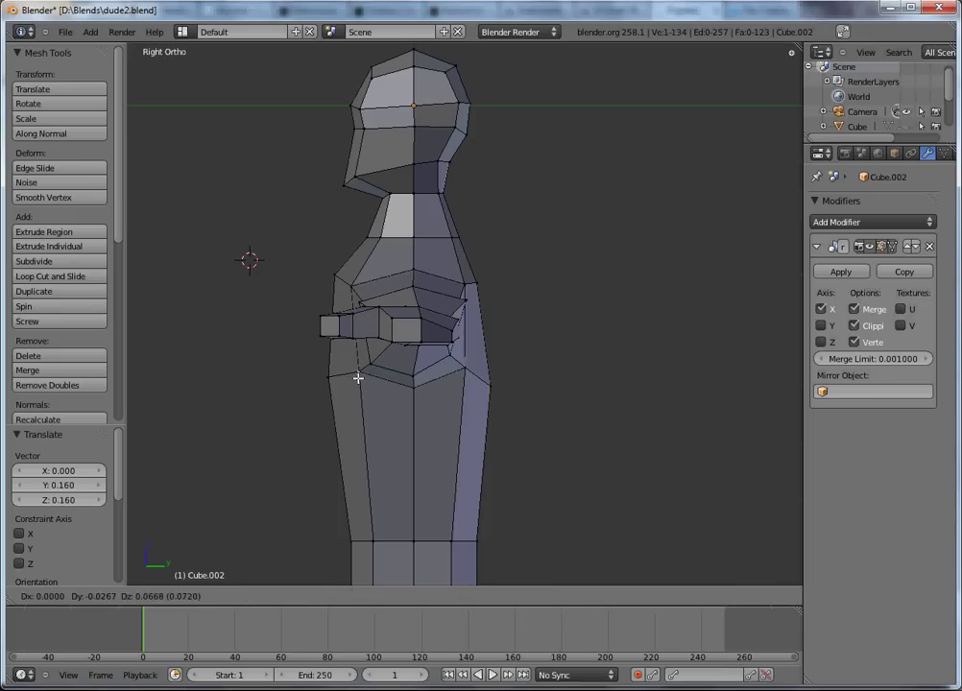
{"action": "left_click", "coordinate": [356, 378]}
{"action": "right_click", "coordinate": [351, 287]}
{"action": "key", "text": "g"}
{"action": "right_click", "coordinate": [354, 292]}
- Move the upper back's centre vertex 0.094 along Y and 0.053 along Z, then lower the chest's front centre vertex slightly
{"action": "key", "text": "g"}
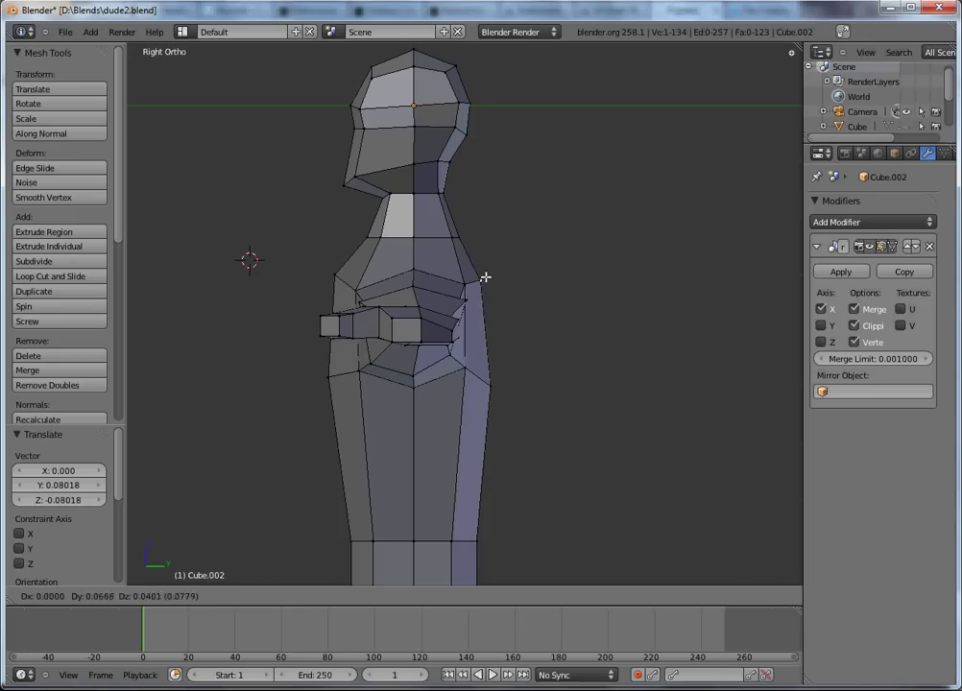
{"action": "left_click", "coordinate": [483, 278]}
{"action": "key", "text": "g"}
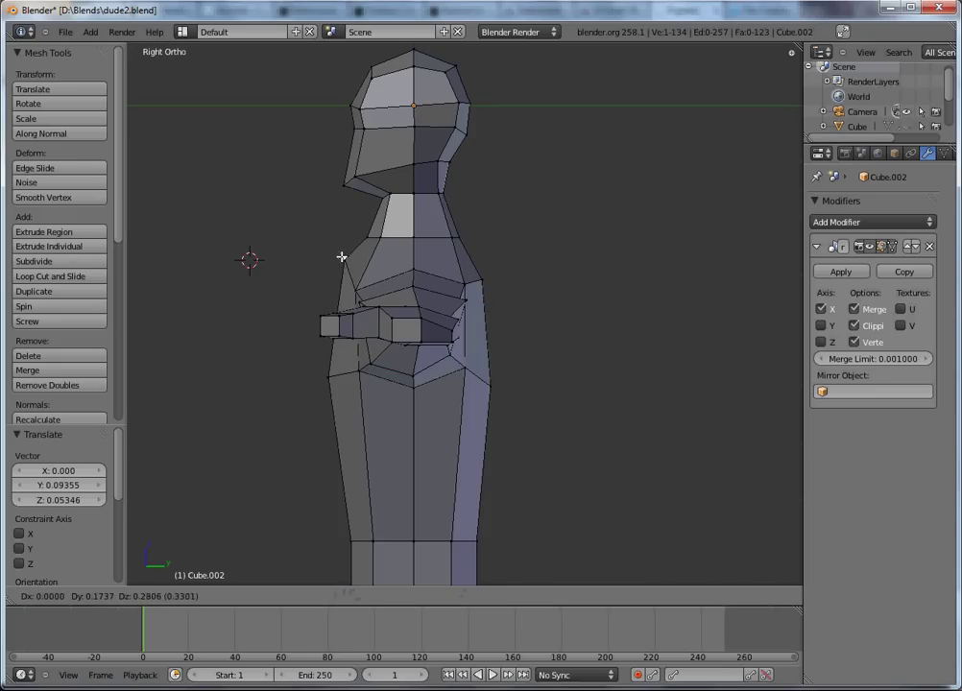
{"action": "left_click", "coordinate": [334, 282]}
- Lower the front centre vertex at the neck base slightly, then move its neighbouring side vertex 0.053 along Y and -0.053 along Z
{"action": "key", "text": "g"}
{"action": "left_click", "coordinate": [368, 244]}
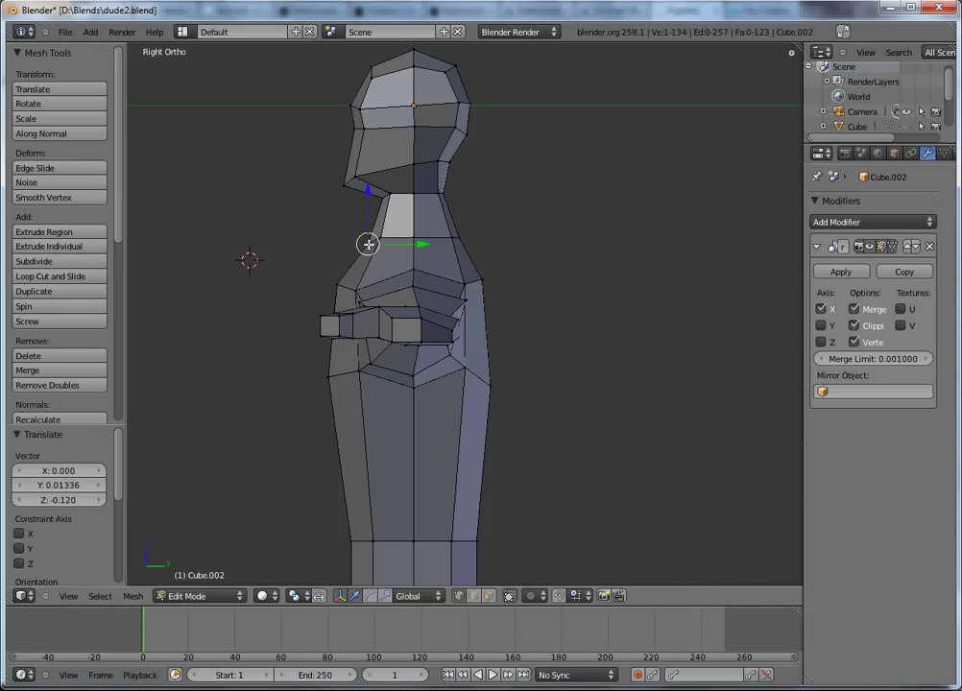
{"action": "left_click_drag", "start_coordinate": [381, 238], "coordinate": [384, 240]}
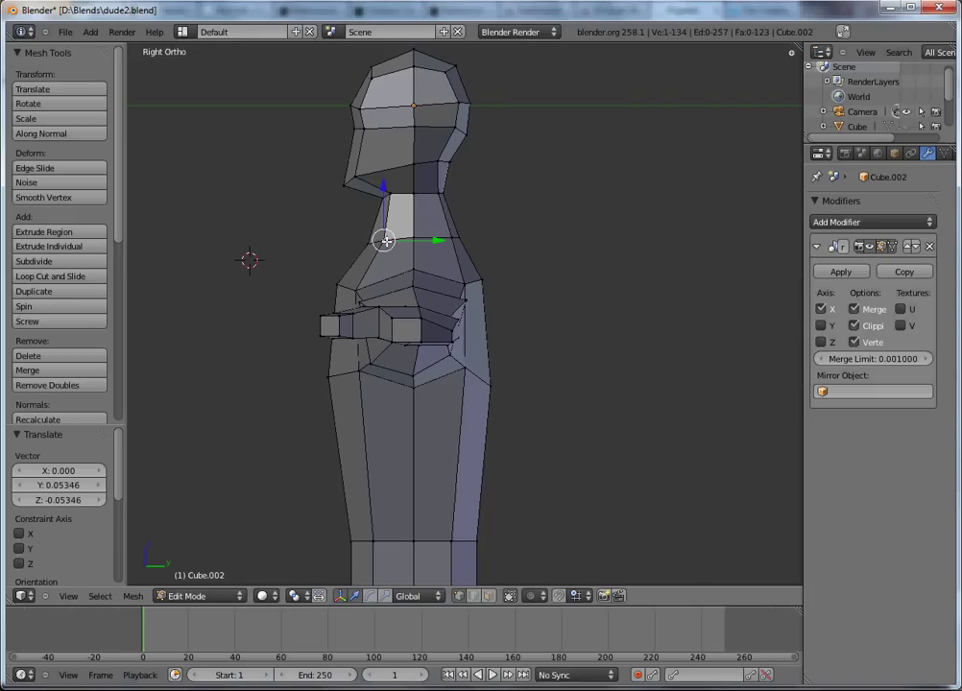
- Move the rear vertex at the neck base -0.174 along Y and 0.013 along Z
{"action": "right_click", "coordinate": [461, 233]}
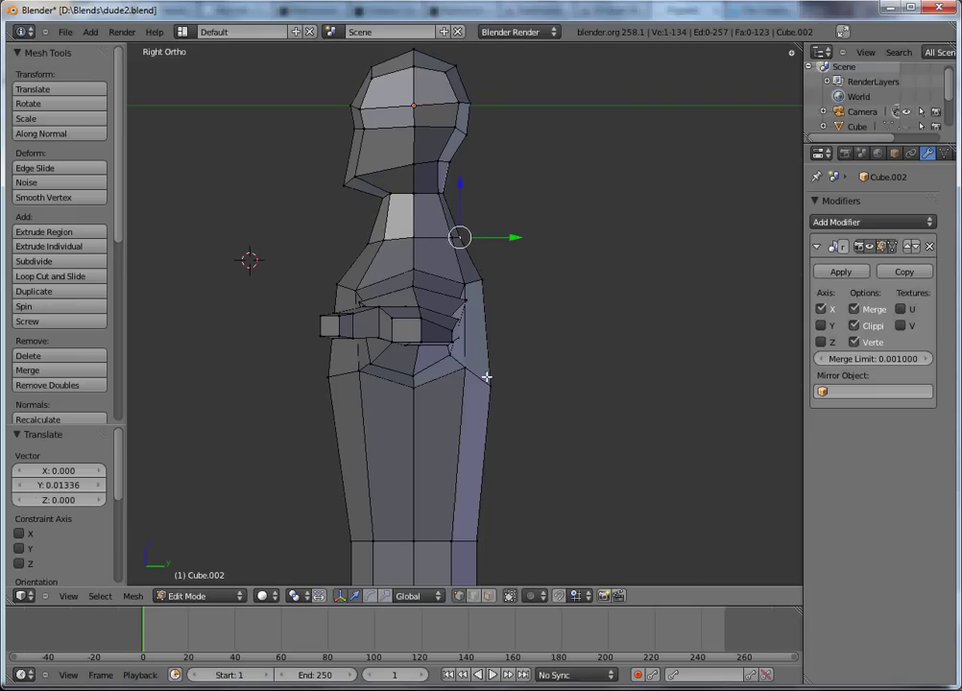
{"action": "middle_click_drag", "start_coordinate": [486, 377], "coordinate": [450, 204], "text": "shift"}
{"action": "key", "text": "g"}
{"action": "left_click", "coordinate": [297, 342]}
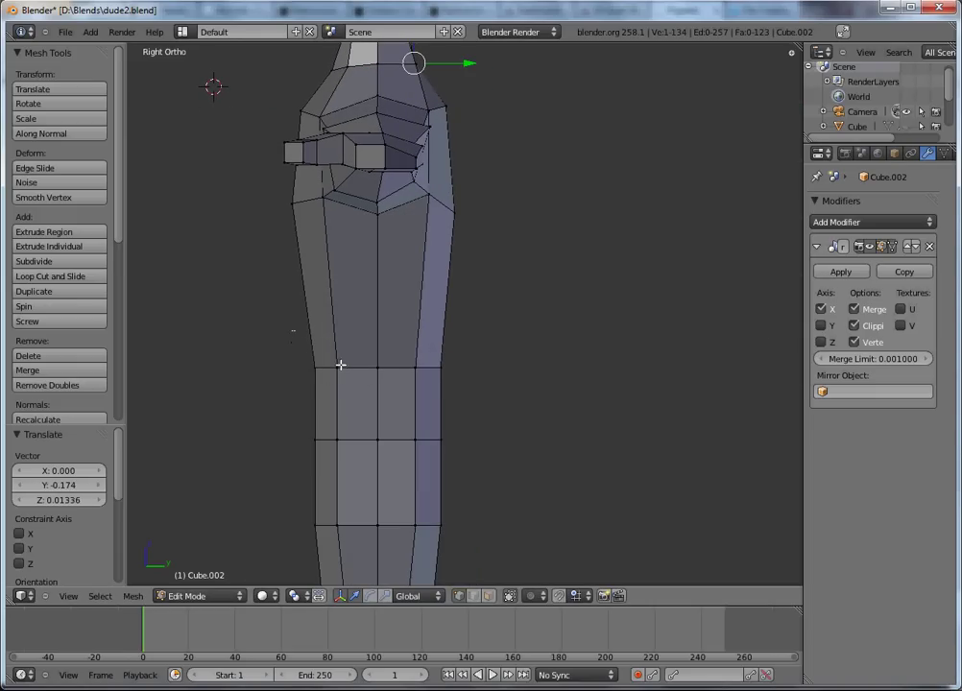
- Box-select the front waist vertices in wireframe and move them forward along negative Y
{"action": "left_click_drag", "start_coordinate": [341, 364], "coordinate": [364, 384]}
{"action": "key", "text": "z"}
{"action": "key", "text": "g"}
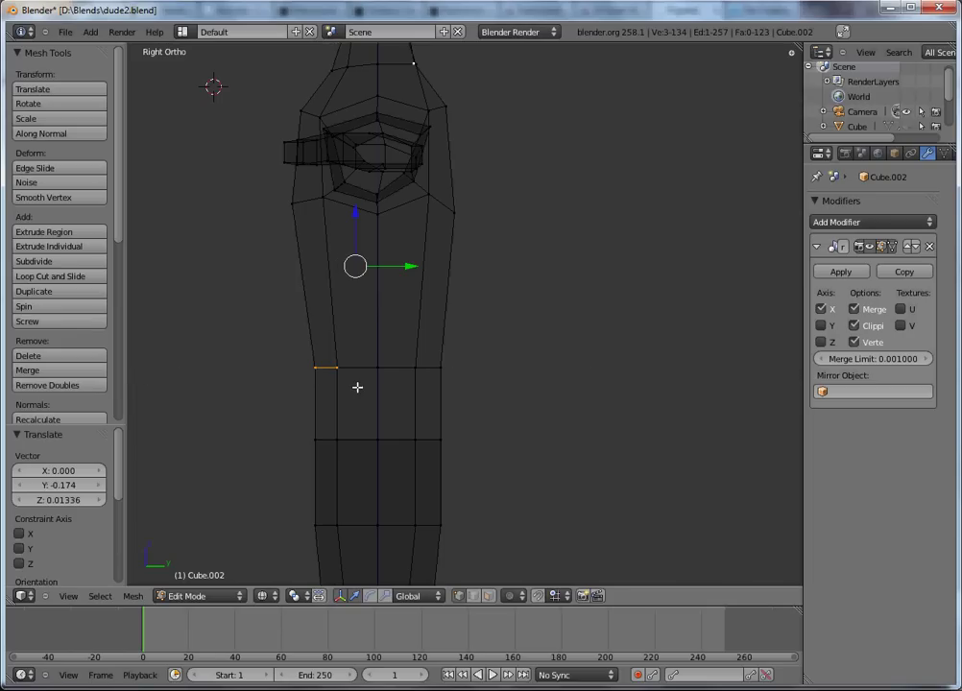
{"action": "left_click", "coordinate": [341, 384]}
- Box-select the rear waist vertices, move them forward along negative Y and leave Edit Mode
{"action": "key", "text": "a"}
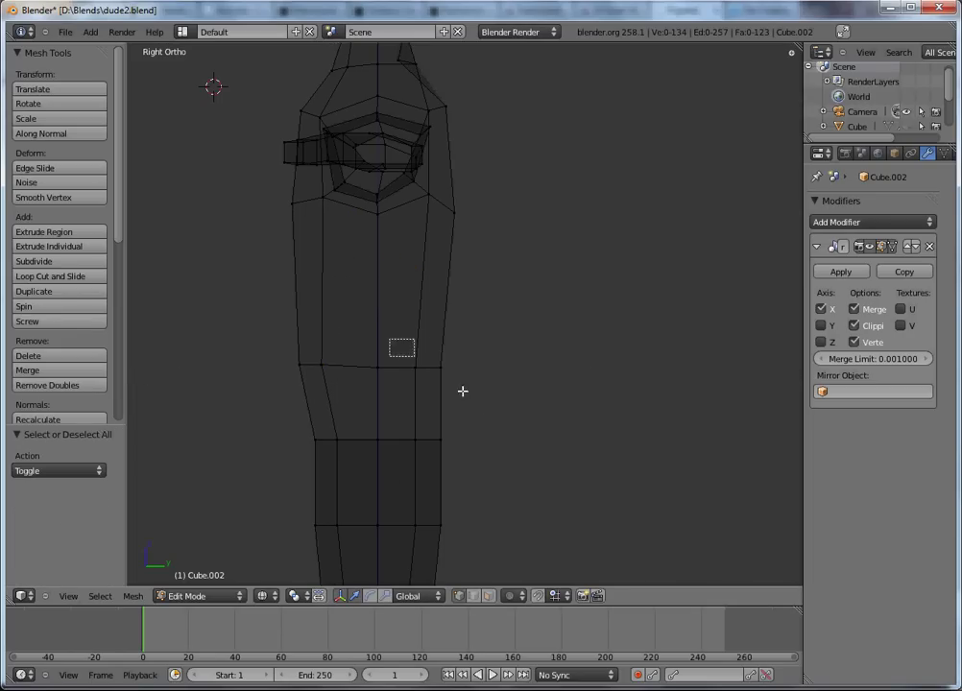
{"action": "left_click_drag", "start_coordinate": [388, 339], "coordinate": [464, 392]}
{"action": "key", "text": "g"}
{"action": "left_click", "coordinate": [472, 403]}
{"action": "key", "text": "a"}
{"action": "key", "text": "Tab"}
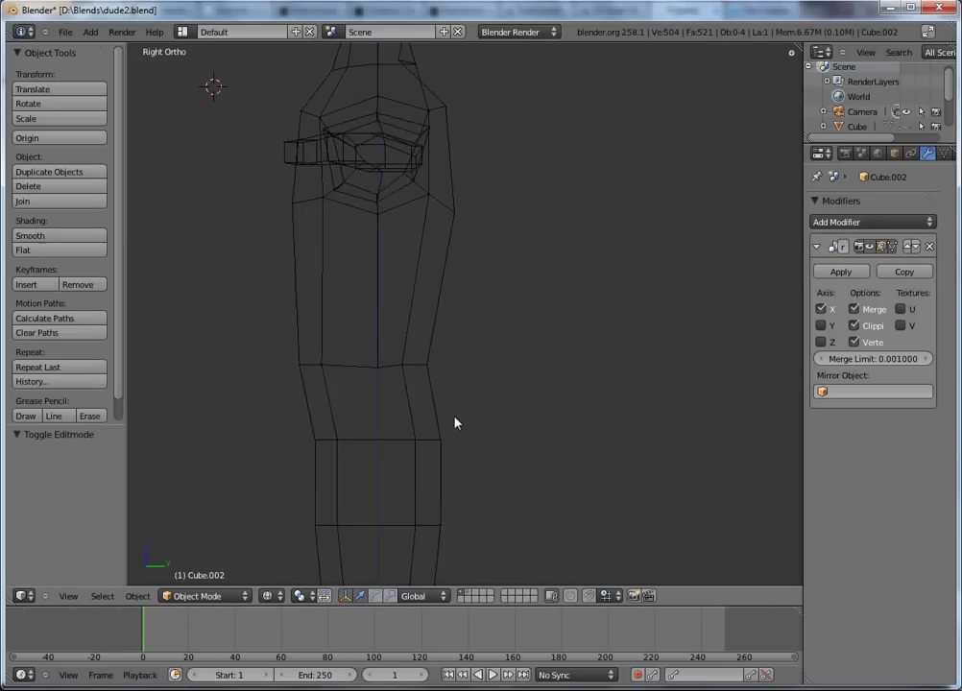
- Select the front outer waist vertex in Edit Mode and move it 0.308 along X in front view
{"action": "key", "text": "z"}
{"action": "key", "text": "KP_1"}
{"action": "key", "text": "Tab"}
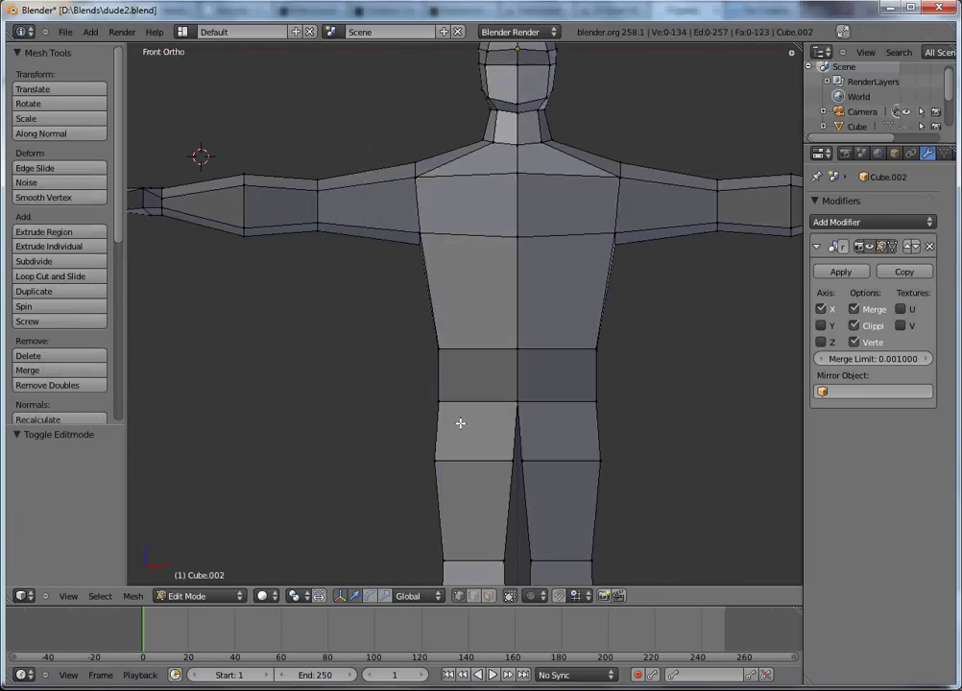
{"action": "key", "text": "z"}
{"action": "key", "text": "a"}
{"action": "key", "text": "a"}
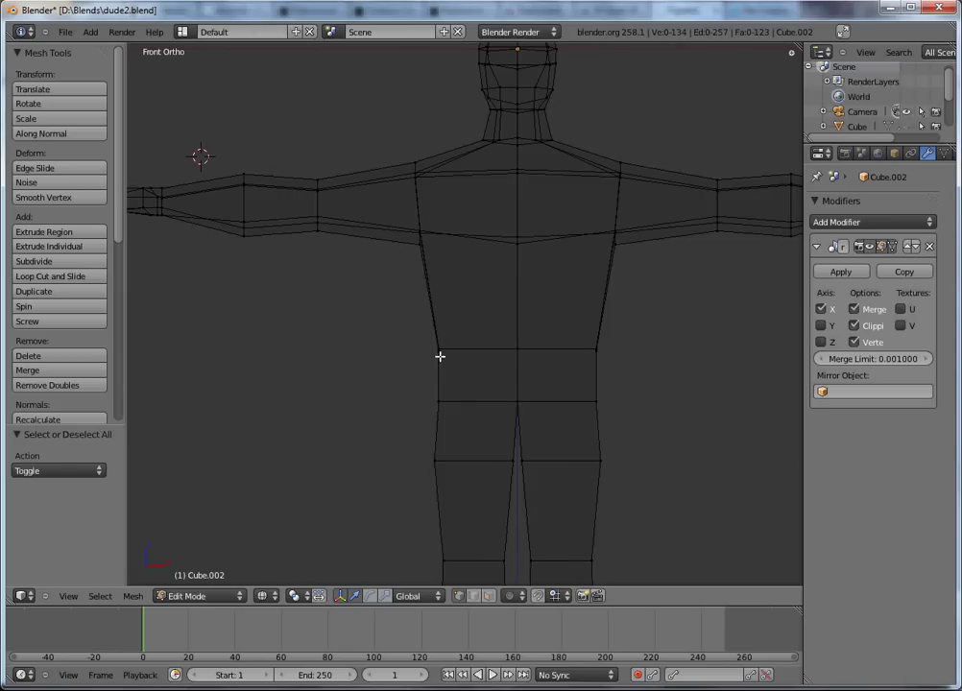
{"action": "middle_click_drag", "start_coordinate": [440, 356], "coordinate": [498, 351]}
{"action": "right_click", "coordinate": [494, 353]}
{"action": "key", "text": "KP_1"}
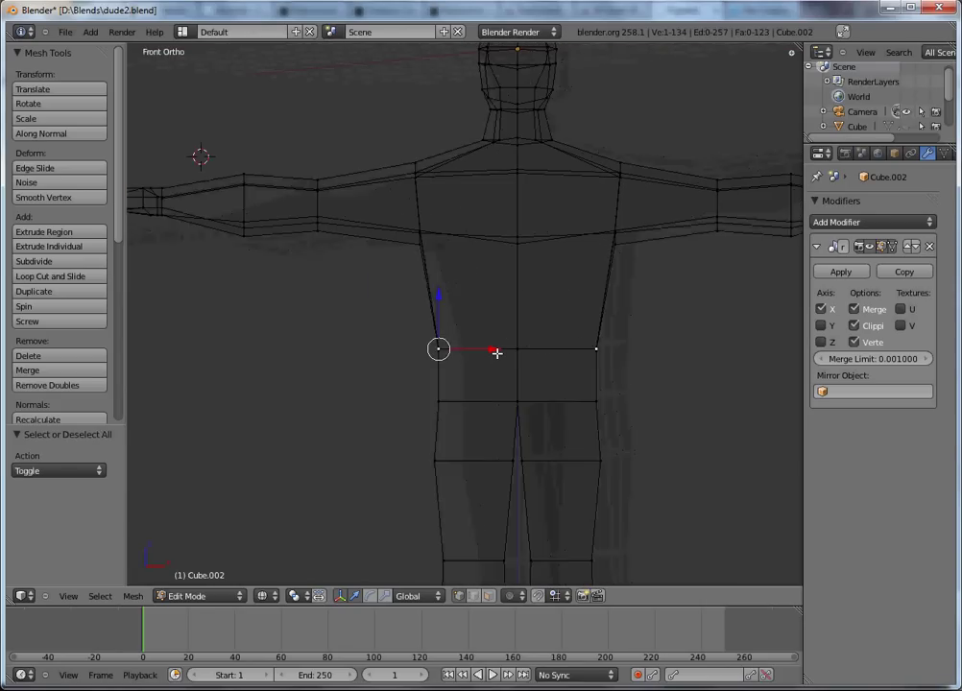
{"action": "key", "text": "z"}
{"action": "left_click_drag", "start_coordinate": [478, 348], "coordinate": [489, 347]}
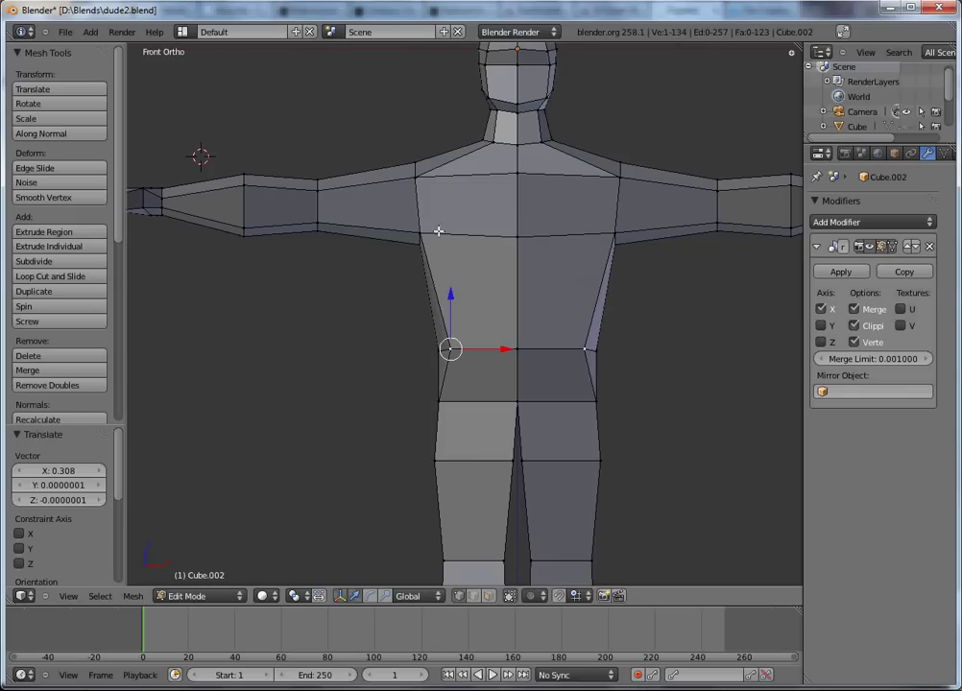
- Move the front armpit vertex 0.423 along X and the front outer hip vertex 0.269 along X
{"action": "left_click_drag", "start_coordinate": [449, 230], "coordinate": [464, 232]}
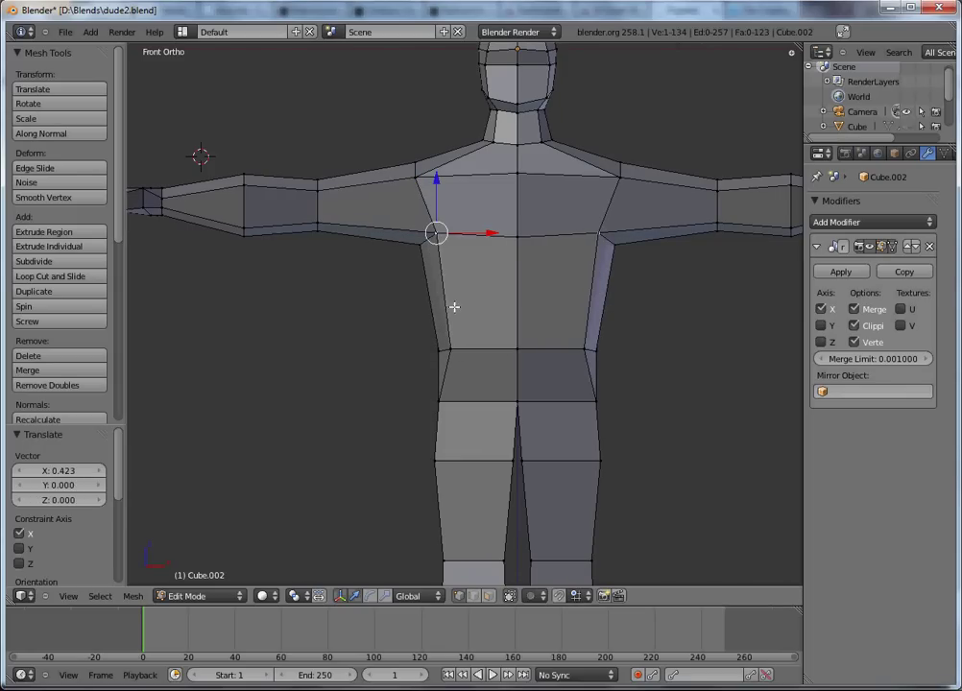
{"action": "left_click_drag", "start_coordinate": [464, 399], "coordinate": [473, 404]}
- Select the front outer edge loop running from the armpit down the leg and move it 0.404 along X
{"action": "middle_click_drag", "start_coordinate": [469, 415], "coordinate": [446, 302], "text": "shift"}
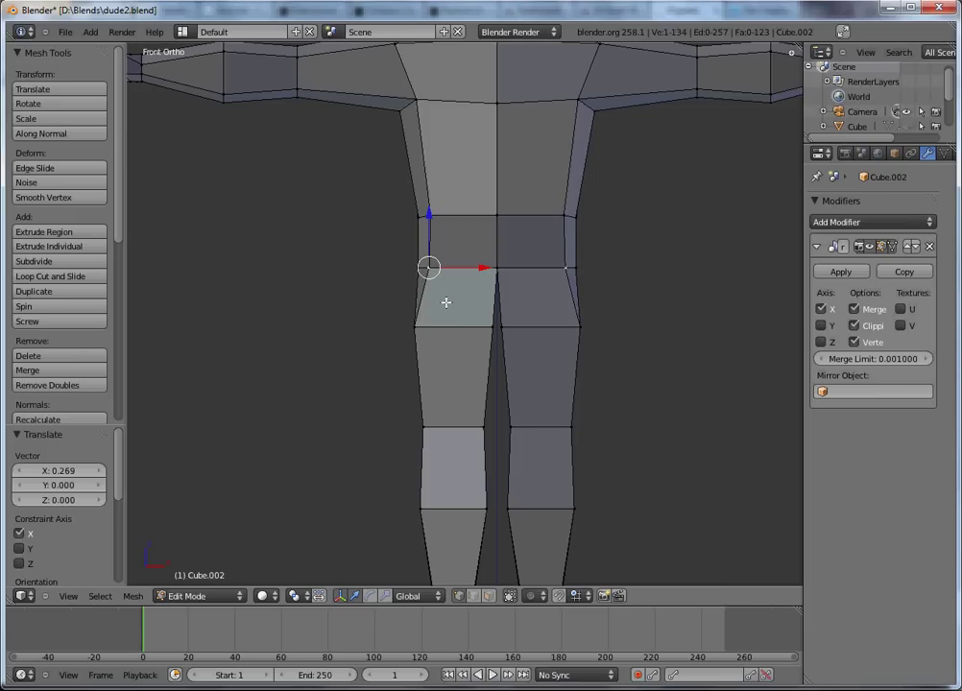
{"action": "right_click", "coordinate": [419, 362], "text": "alt"}
{"action": "left_click_drag", "start_coordinate": [447, 348], "coordinate": [462, 348]}
- Select the front armpit, waist and hip vertices of that loop and move them -0.289 along X
{"action": "right_click", "coordinate": [427, 110]}
{"action": "right_click", "coordinate": [447, 206], "text": "shift"}
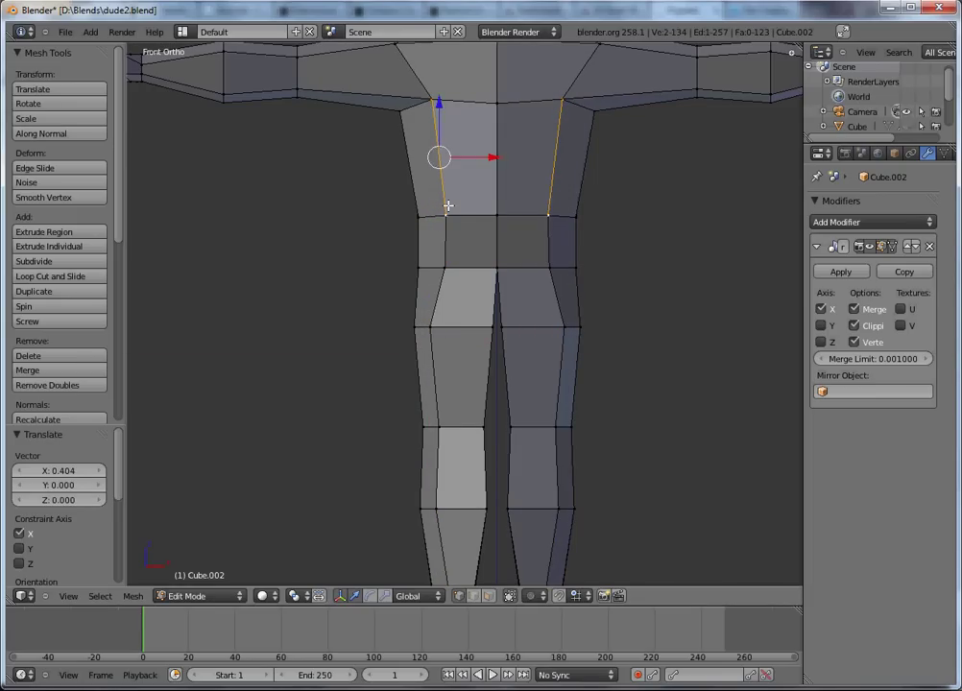
{"action": "right_click", "coordinate": [443, 226], "text": "shift"}
{"action": "right_click", "coordinate": [436, 110], "text": "shift"}
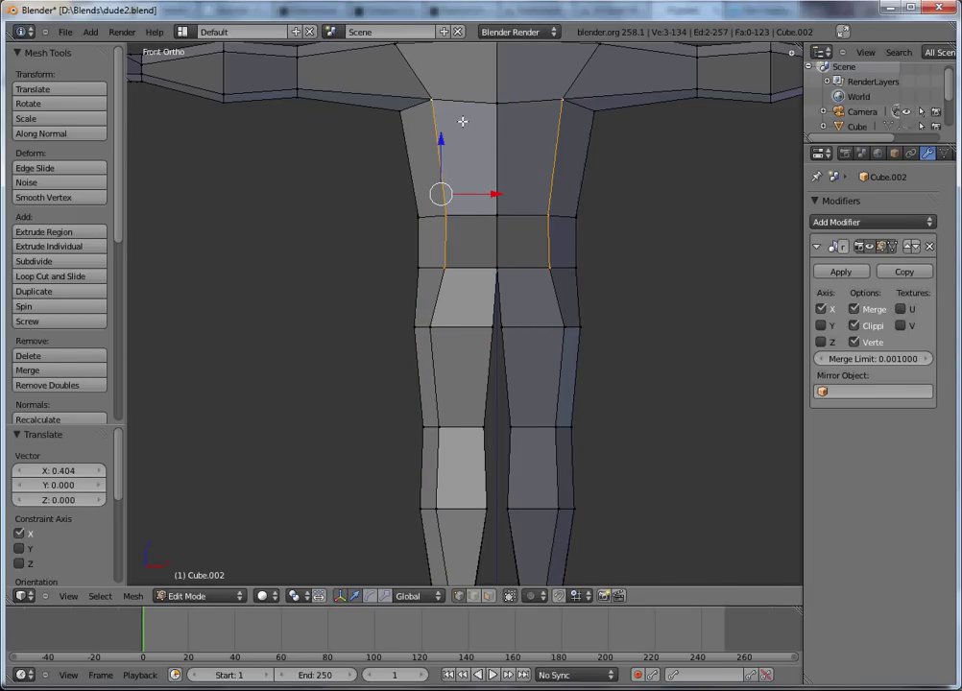
{"action": "left_click_drag", "start_coordinate": [476, 194], "coordinate": [462, 199]}
- Select the three front inner leg vertices from the upper thigh down to below the knee and move them -0.481 along X
{"action": "middle_click_drag", "start_coordinate": [461, 284], "coordinate": [507, 316], "text": "shift"}
{"action": "key", "text": "KP_1"}
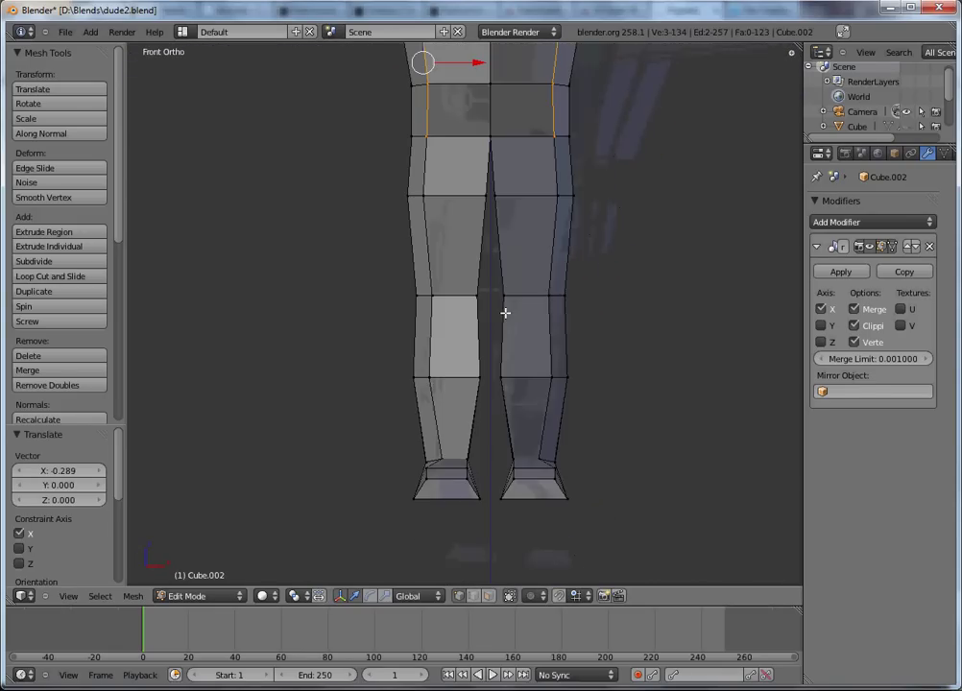
{"action": "right_click", "coordinate": [485, 222], "text": "alt"}
{"action": "right_click", "coordinate": [486, 195]}
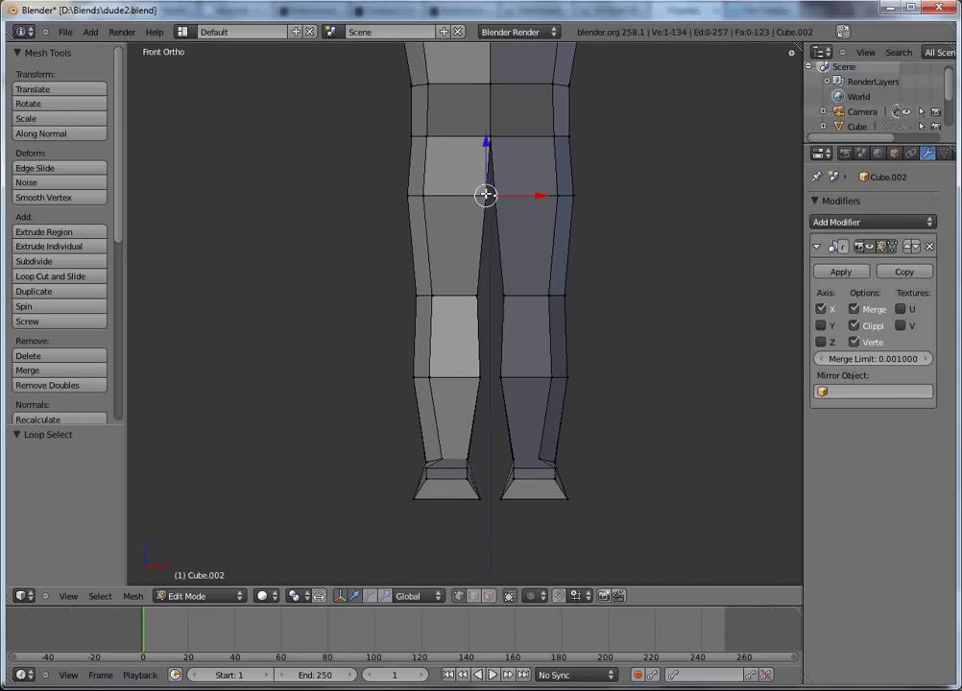
{"action": "middle_click_drag", "start_coordinate": [489, 302], "coordinate": [452, 358]}
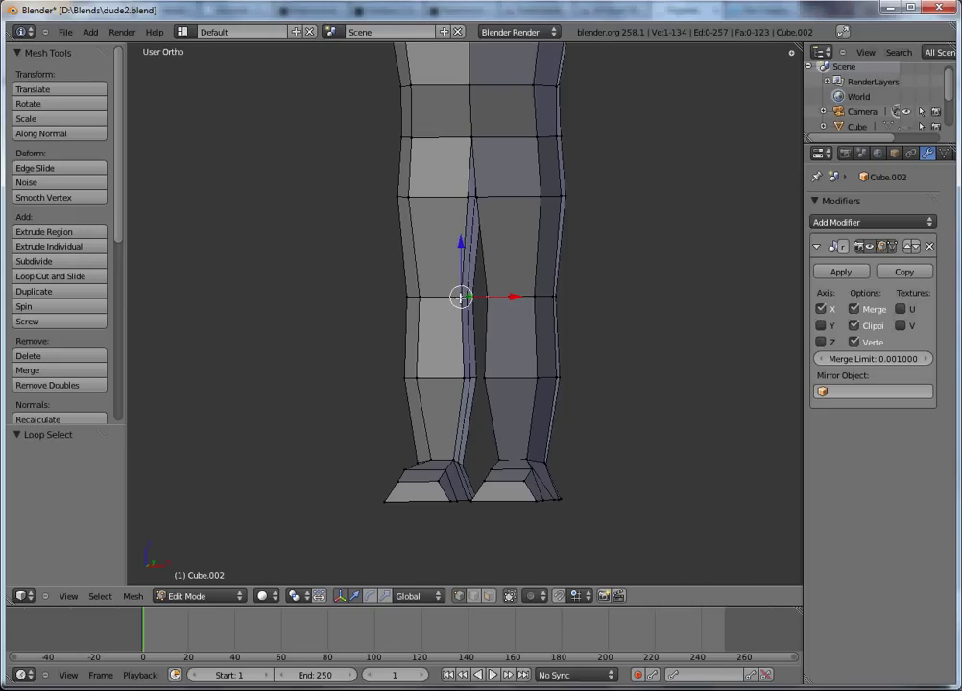
{"action": "right_click", "coordinate": [468, 198], "text": "shift"}
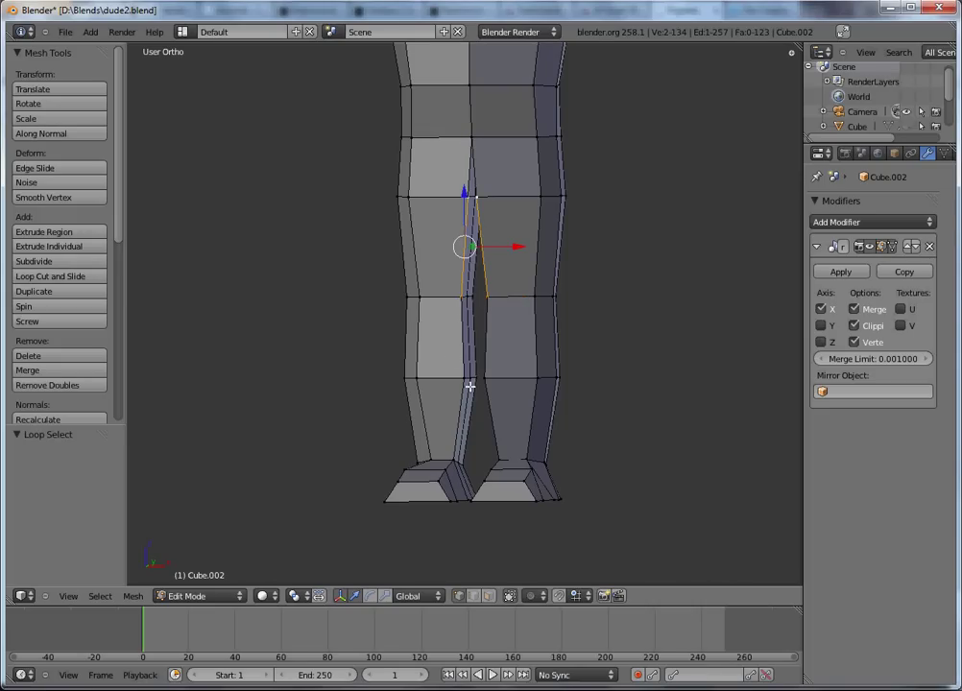
{"action": "right_click", "coordinate": [467, 384], "text": "shift"}
{"action": "key", "text": "KP_1"}
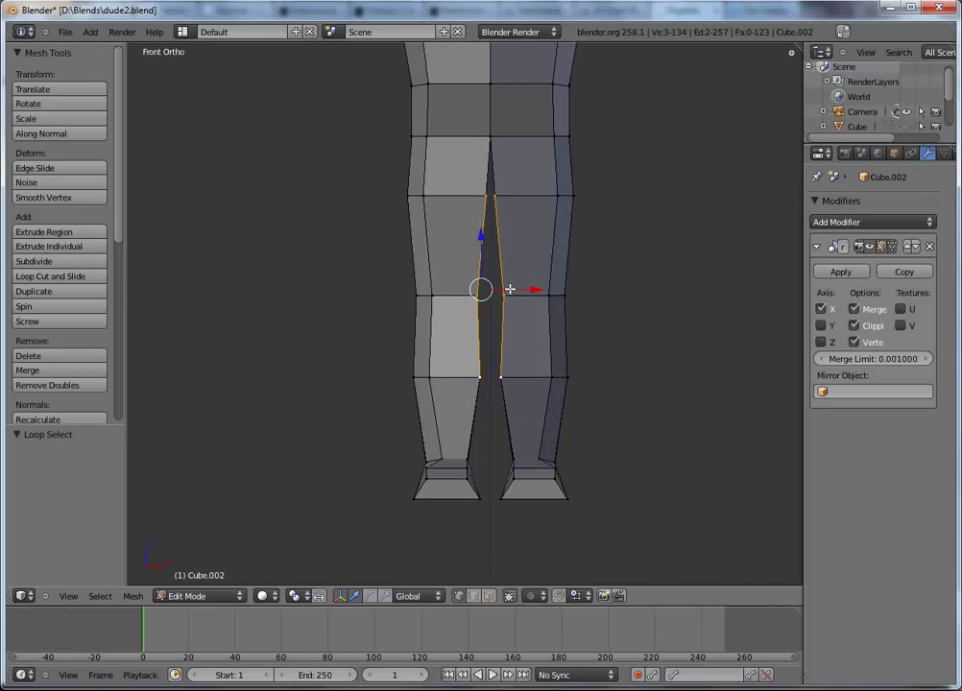
{"action": "key", "text": "g"}
{"action": "key", "text": "x"}
{"action": "left_click", "coordinate": [479, 326]}
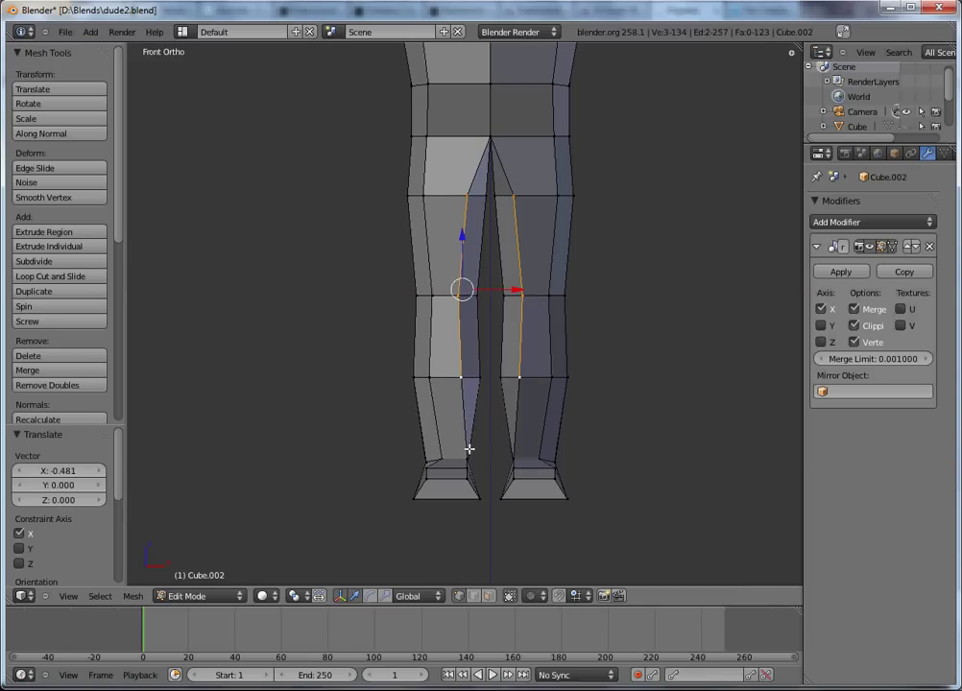
- Move the front inner ankle vertex -0.269 along X
{"action": "right_click", "coordinate": [469, 458]}
{"action": "key", "text": "g"}
{"action": "key", "text": "x"}
{"action": "left_click", "coordinate": [475, 461]}
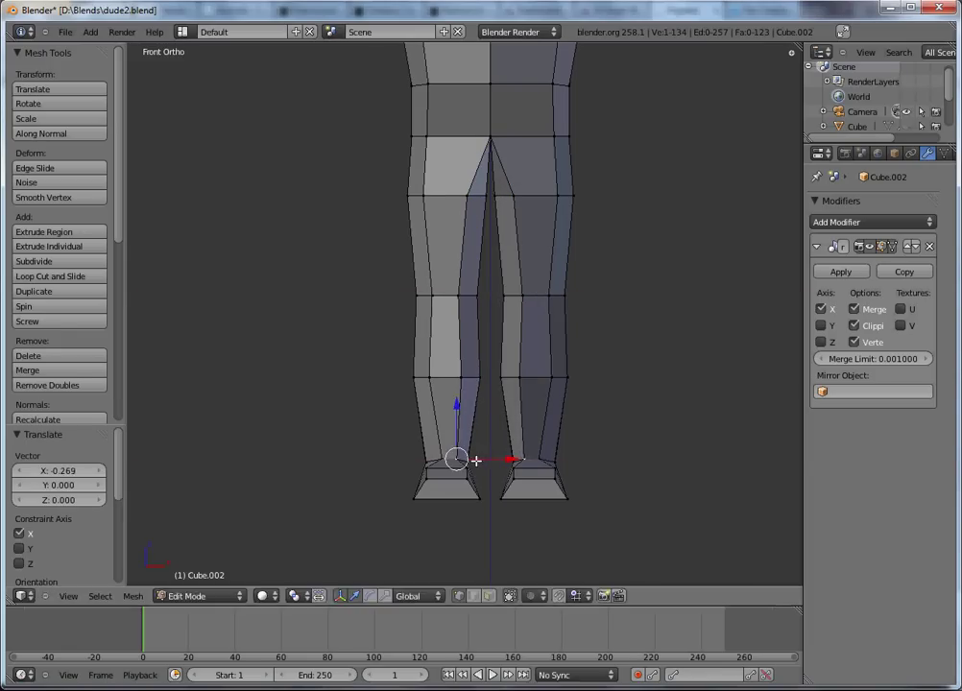
- Add a centred horizontal loop cut around the side of the foot
{"action": "key", "text": "Tab"}
{"action": "middle_click_drag", "start_coordinate": [475, 461], "coordinate": [535, 505]}
{"action": "key", "text": "Tab"}
{"action": "key", "text": "KP_1"}
{"action": "key", "text": "ctrl+r"}
{"action": "left_click", "coordinate": [554, 485]}
{"action": "left_click", "coordinate": [554, 486]}
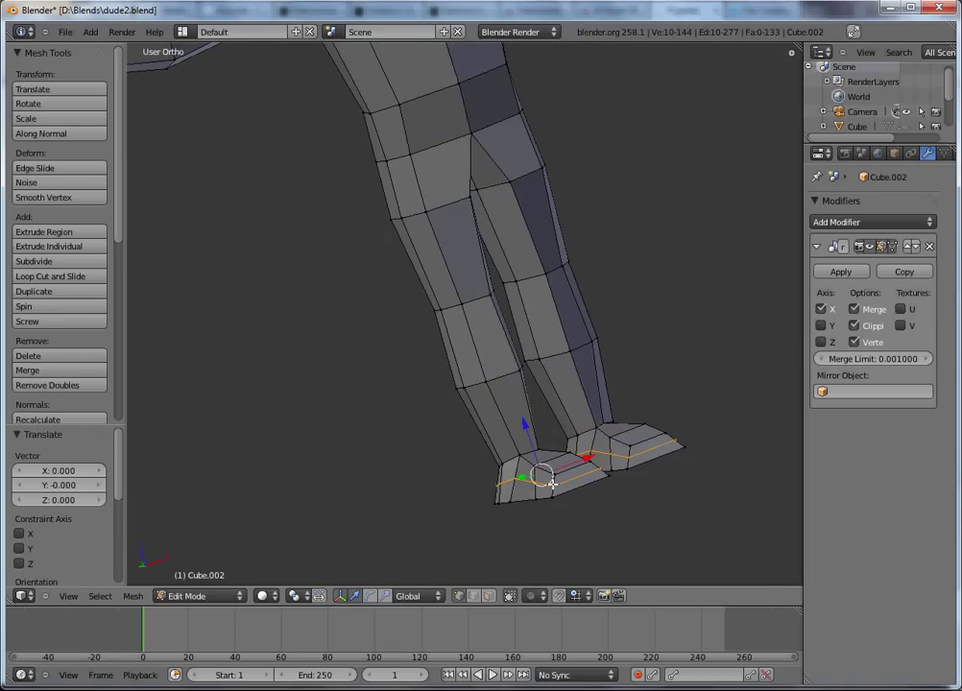
- Scale the new foot loop by 1.163 along X in front view
{"action": "key", "text": "KP_1"}
{"action": "key", "text": "s"}
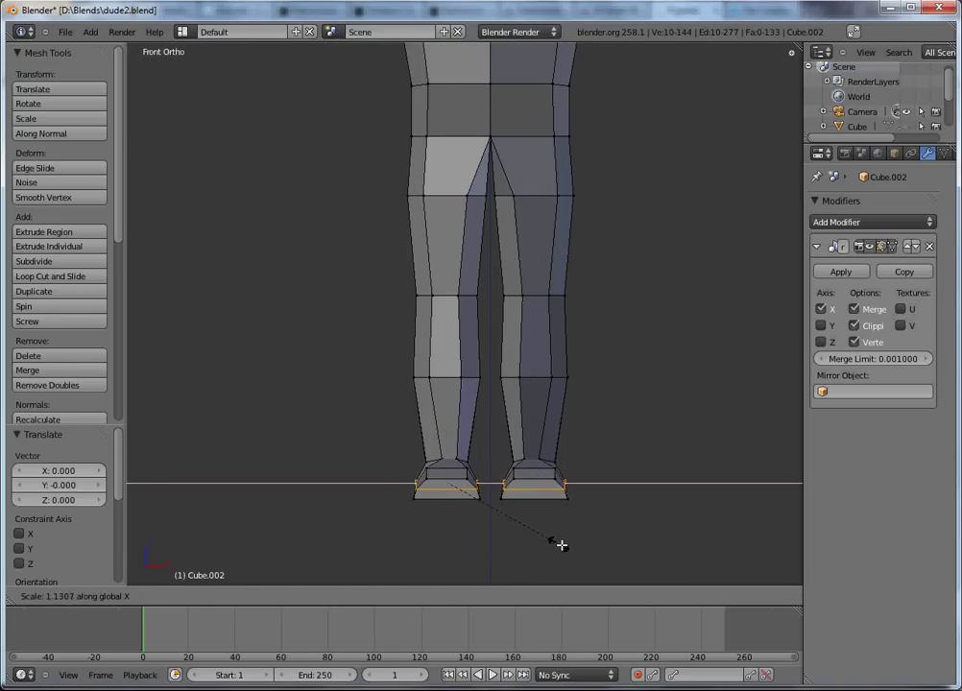
{"action": "left_click", "coordinate": [562, 545]}
- Select the foot's outer side vertex below the ankle and move it slightly outward and up in front view
{"action": "middle_click_drag", "start_coordinate": [531, 532], "coordinate": [411, 349]}
{"action": "middle_click_drag", "start_coordinate": [498, 422], "coordinate": [460, 270]}
{"action": "scroll", "coordinate": [432, 533], "scroll_direction": "up", "scroll_amount": 5}
{"action": "key", "text": "KP_1"}
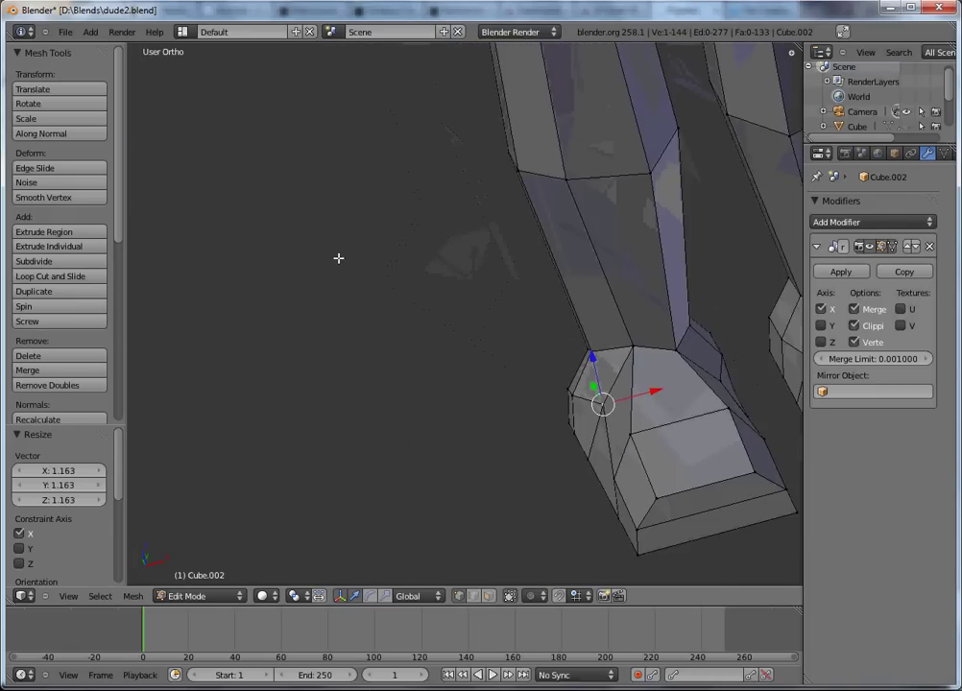
{"action": "key", "text": "g"}
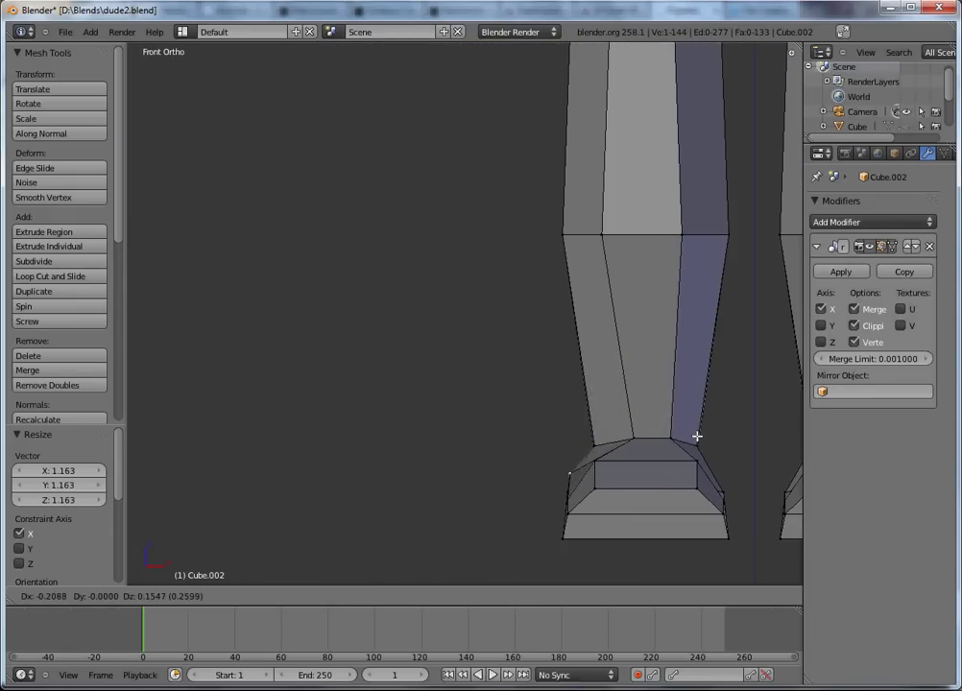
{"action": "left_click", "coordinate": [701, 439]}
- Select the rear outer edge loop from the armpit down to the heel and move it inward along X in back view
{"action": "middle_click_drag", "start_coordinate": [691, 442], "coordinate": [460, 538]}
{"action": "key", "text": "Tab"}
{"action": "scroll", "coordinate": [471, 498], "scroll_direction": "down", "scroll_amount": 6}
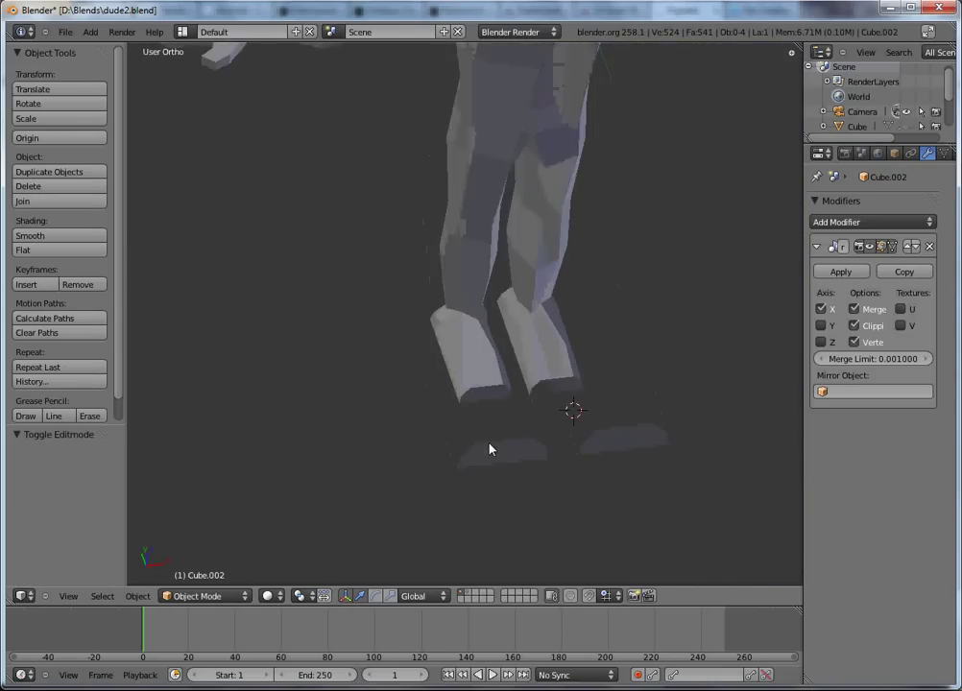
{"action": "middle_click_drag", "start_coordinate": [504, 478], "coordinate": [477, 381]}
{"action": "key", "text": "Tab"}
{"action": "right_click", "coordinate": [554, 311], "text": "alt"}
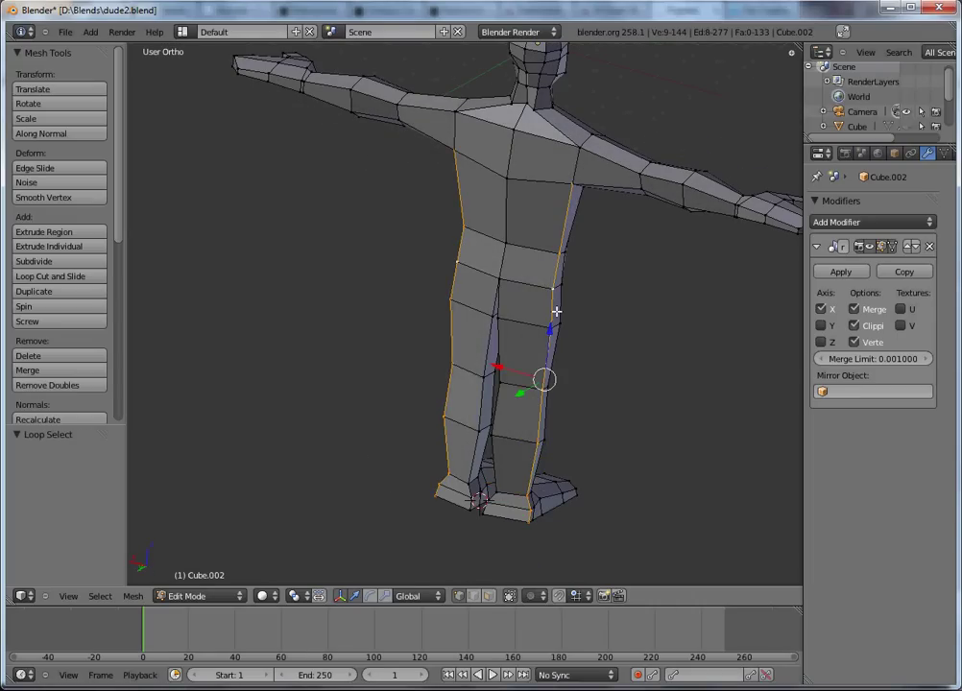
{"action": "key", "text": "KP_1"}
{"action": "key", "text": "ctrl+KP_1"}
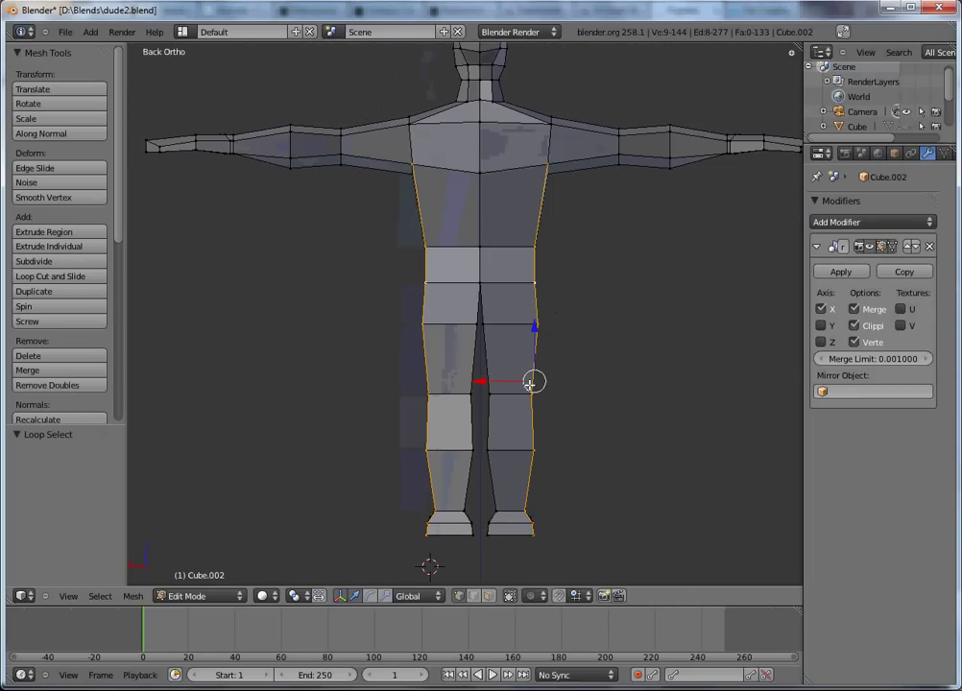
{"action": "key", "text": "g"}
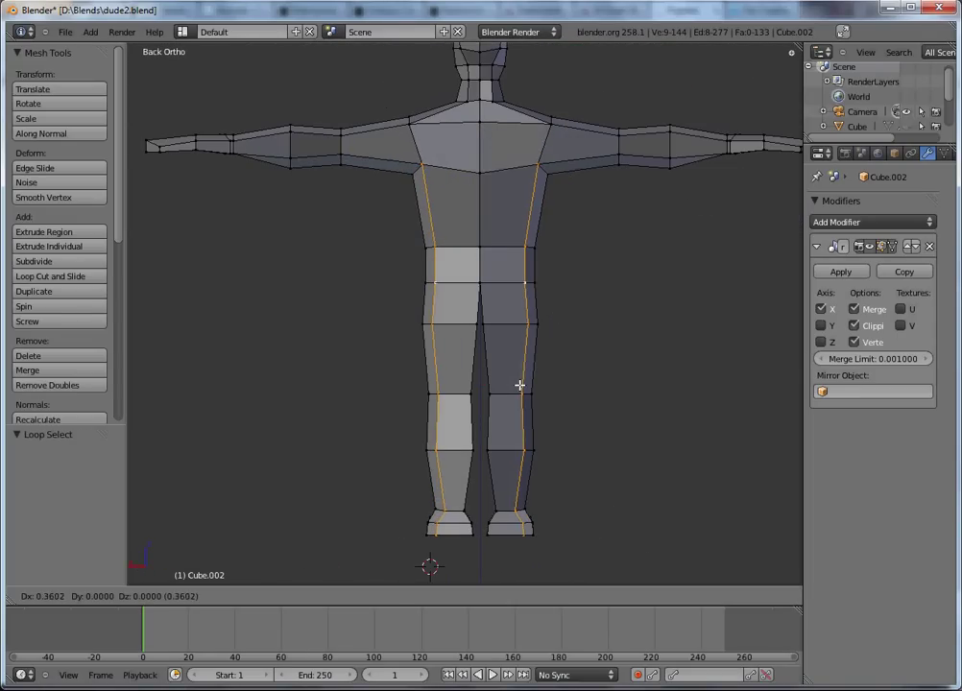
{"action": "left_click", "coordinate": [523, 383]}
- Select the rear inner leg vertices from the upper thigh to below the knee and move them -0.499 along X in back view
{"action": "right_click", "coordinate": [491, 341], "text": "alt"}
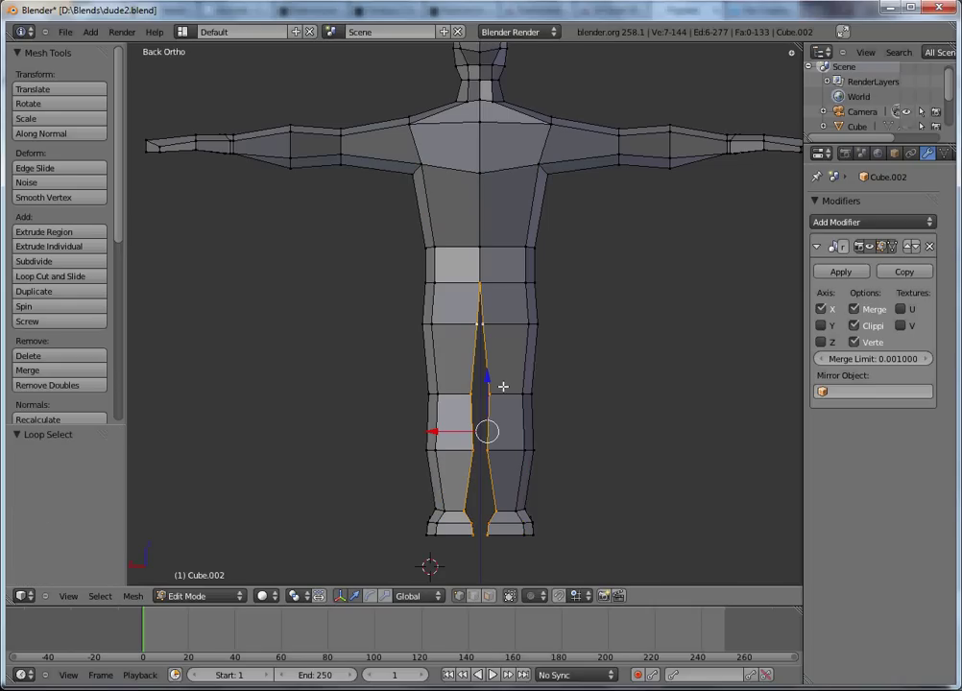
{"action": "right_click", "coordinate": [487, 334]}
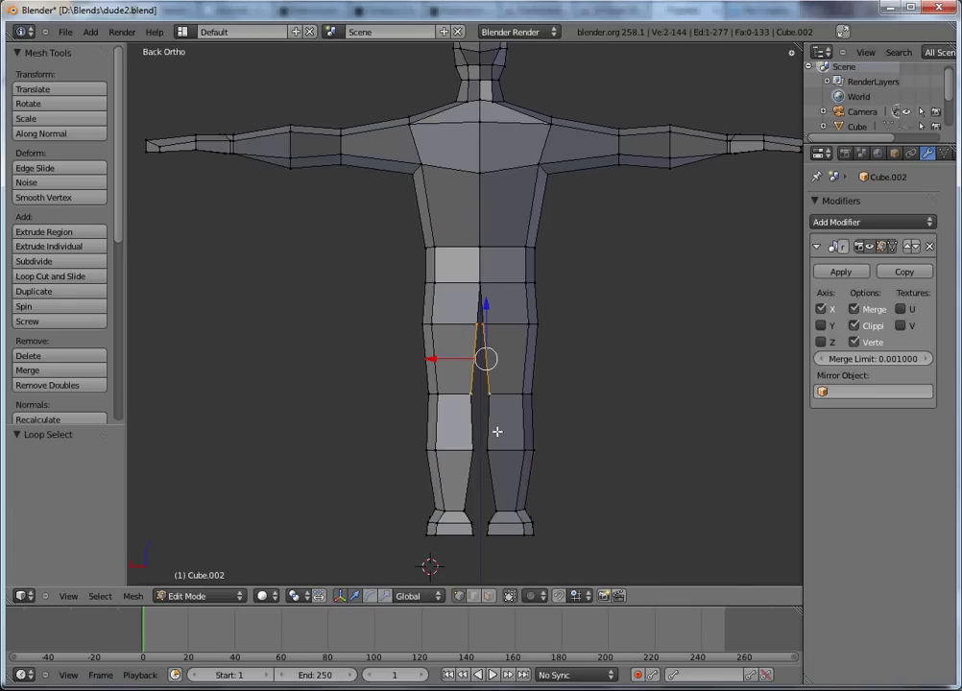
{"action": "key", "text": "g"}
{"action": "key", "text": "x"}
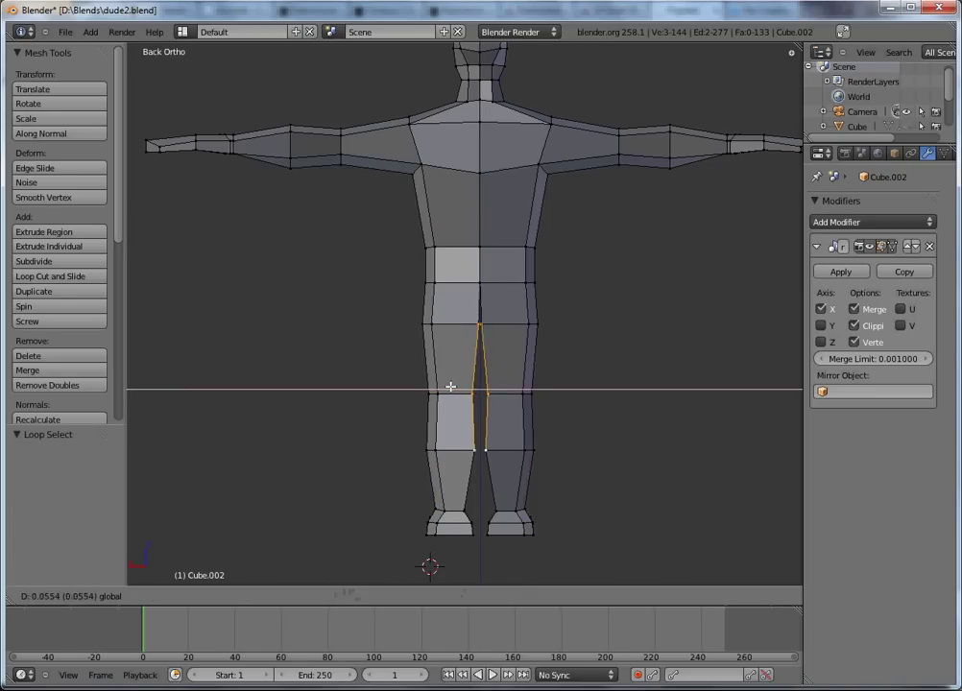
{"action": "left_click", "coordinate": [459, 391]}
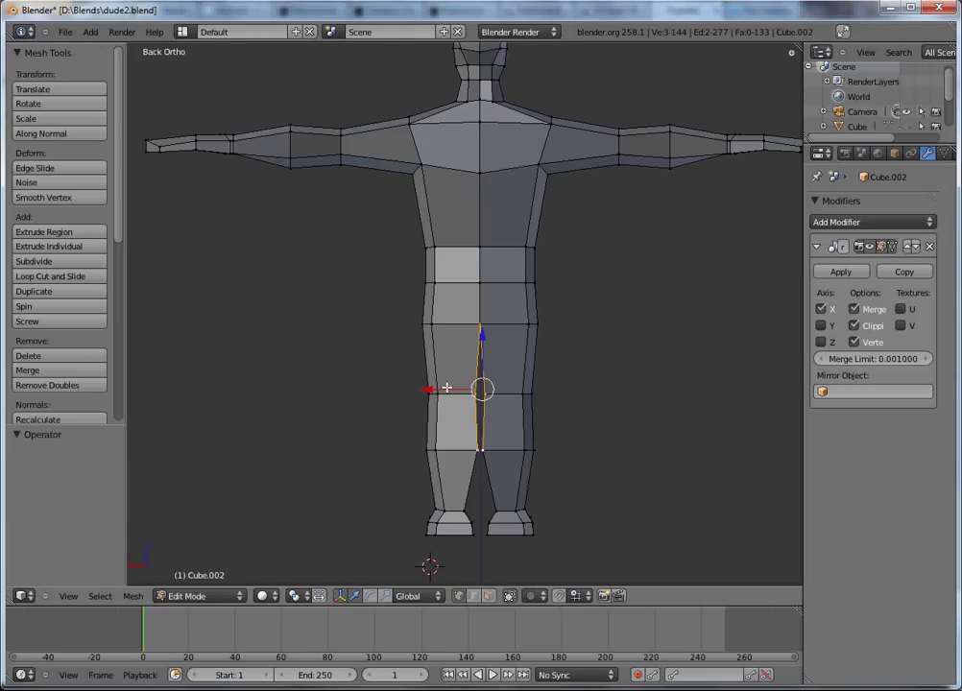
{"action": "key", "text": "g"}
{"action": "key", "text": "x"}
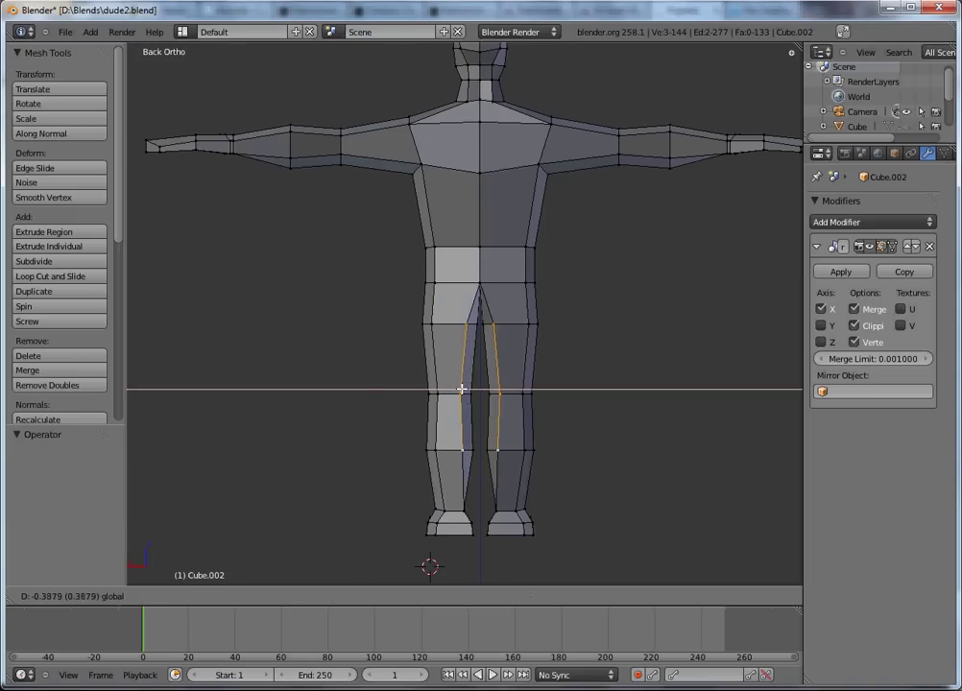
{"action": "left_click", "coordinate": [464, 389]}
- Select the rear inner vertices from the ankle down to the heel sole and move them -0.427 along X
{"action": "middle_click_drag", "start_coordinate": [499, 540], "coordinate": [493, 401], "text": "shift"}
{"action": "scroll", "coordinate": [488, 379], "scroll_direction": "up", "scroll_amount": 3}
{"action": "right_click", "coordinate": [493, 364]}
{"action": "scroll", "coordinate": [499, 435], "scroll_direction": "up", "scroll_amount": 3}
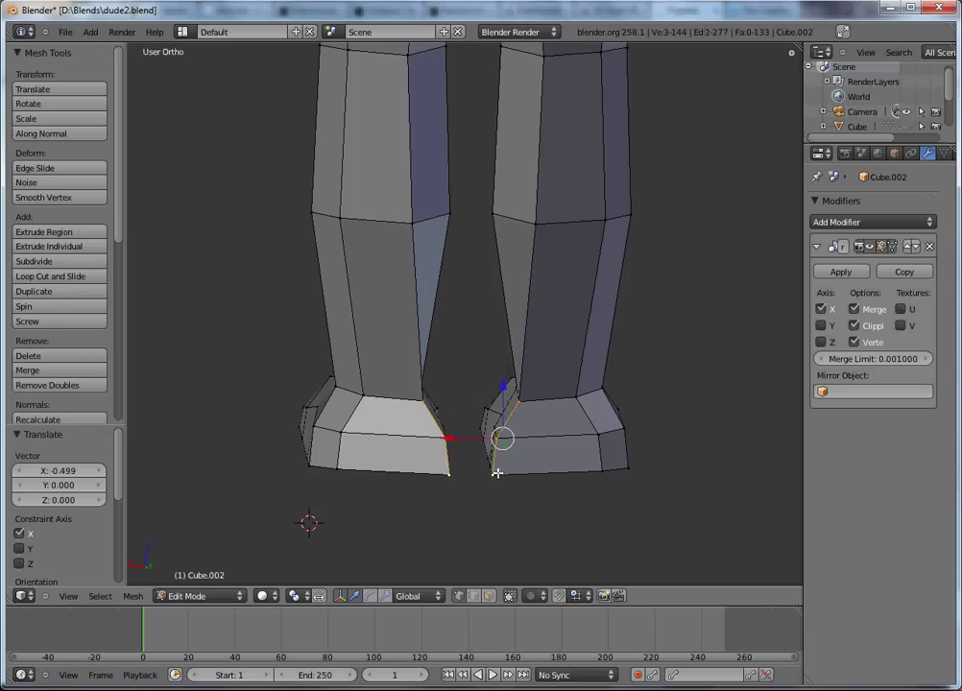
{"action": "key", "text": "g"}
{"action": "key", "text": "x"}
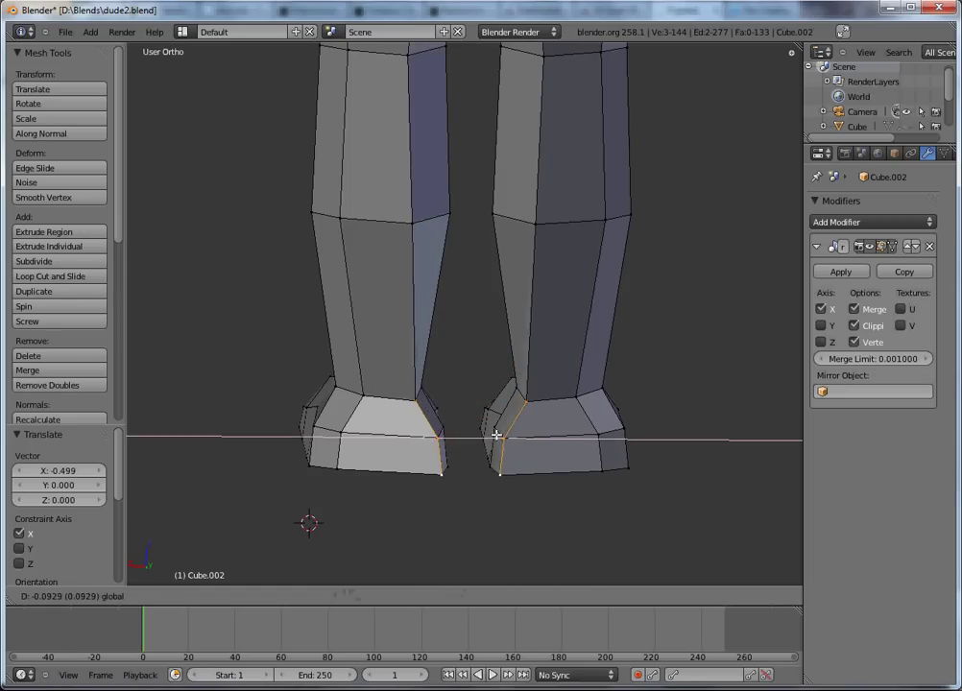
{"action": "left_click", "coordinate": [502, 436]}
- Examine the reshaped feet from the front and back, and the whole character in Object Mode
{"action": "middle_click_drag", "start_coordinate": [502, 436], "coordinate": [464, 455]}
{"action": "key", "text": "KP_1"}
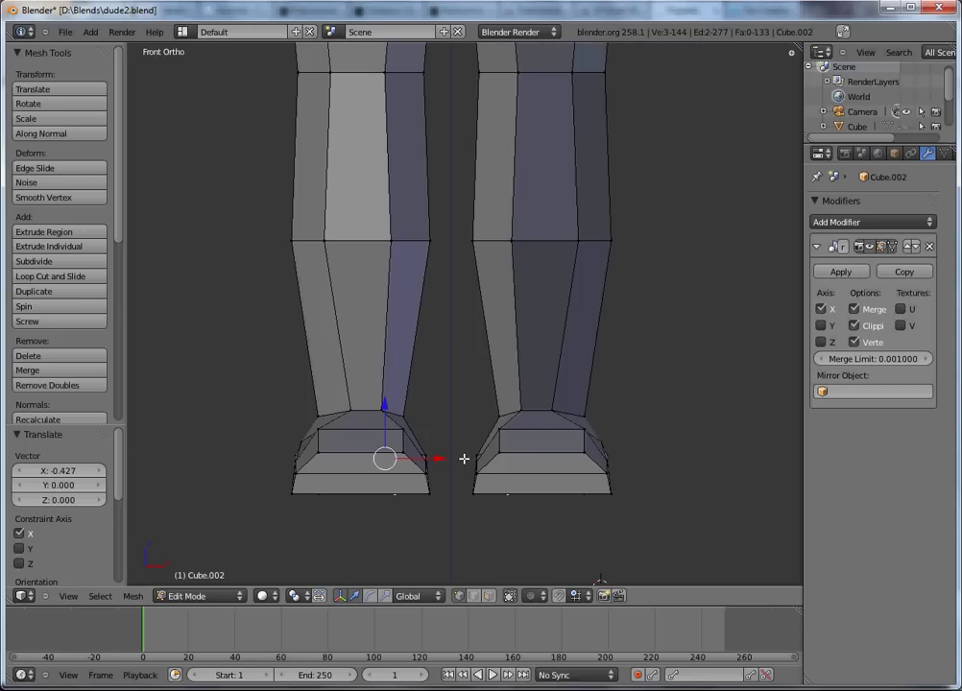
{"action": "key", "text": "ctrl+KP_1"}
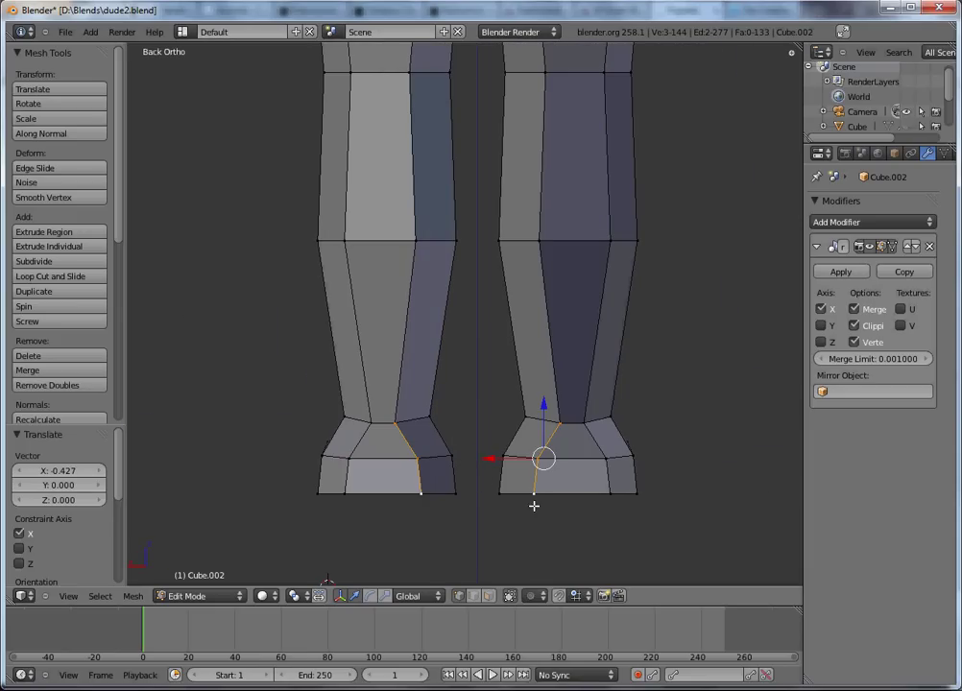
{"action": "key", "text": "Tab"}
{"action": "middle_click_drag", "start_coordinate": [520, 466], "coordinate": [411, 383]}
{"action": "scroll", "coordinate": [528, 423], "scroll_direction": "down", "scroll_amount": 6}
{"action": "key", "text": "KP_1"}
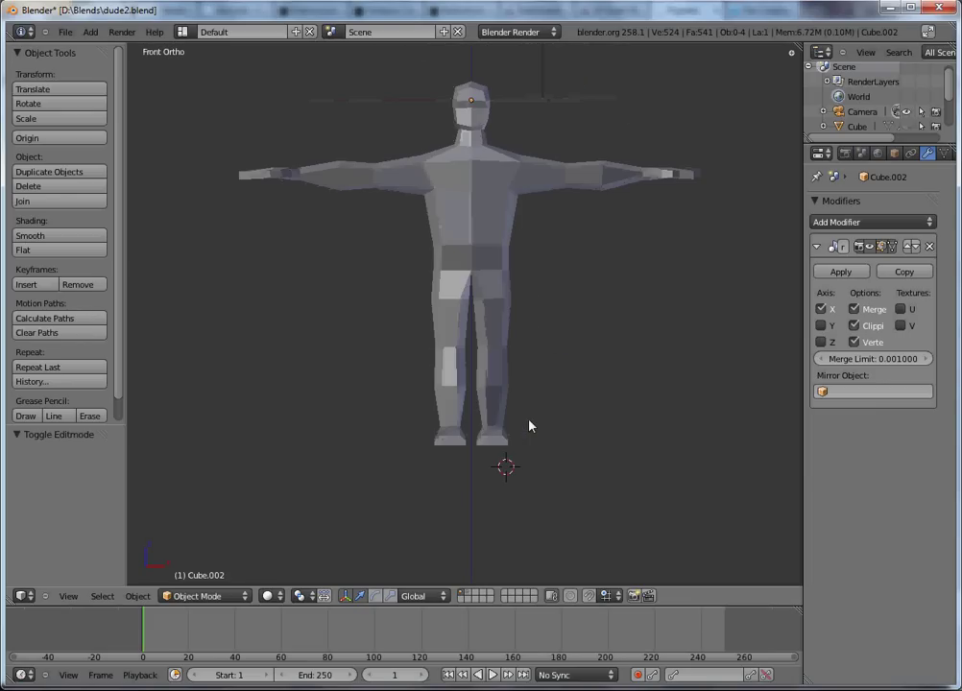
{"action": "scroll", "coordinate": [472, 267], "scroll_direction": "down", "scroll_amount": 2}
{"action": "middle_click_drag", "start_coordinate": [495, 350], "coordinate": [497, 350]}
- Select all head vertices in wireframe right view and scale the head up slightly
{"action": "key", "text": "KP_3"}
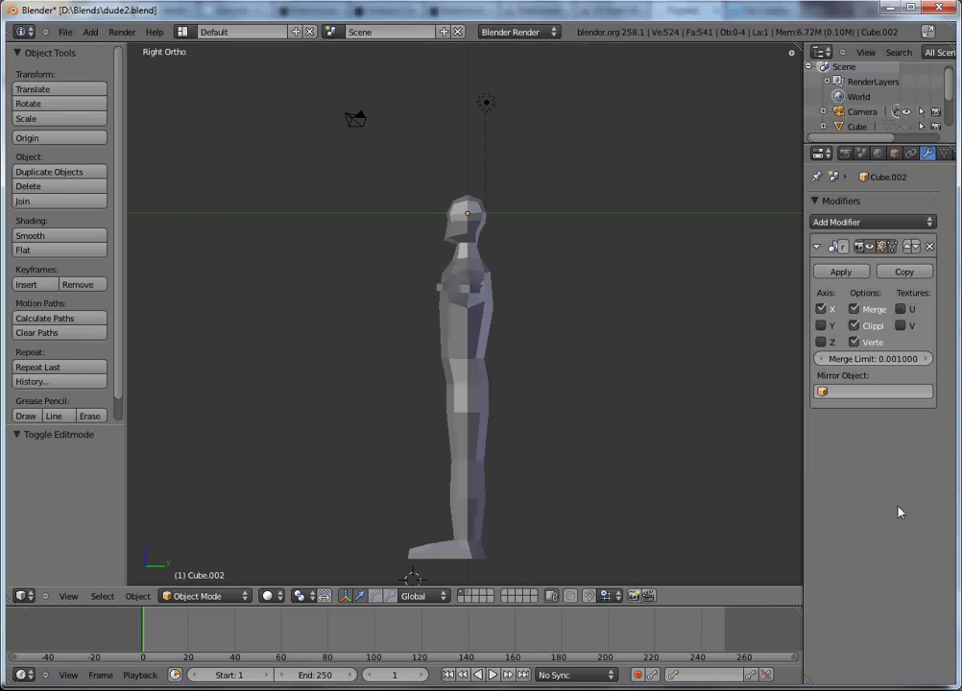
{"action": "key", "text": "Tab"}
{"action": "key", "text": "a"}
{"action": "key", "text": "z"}
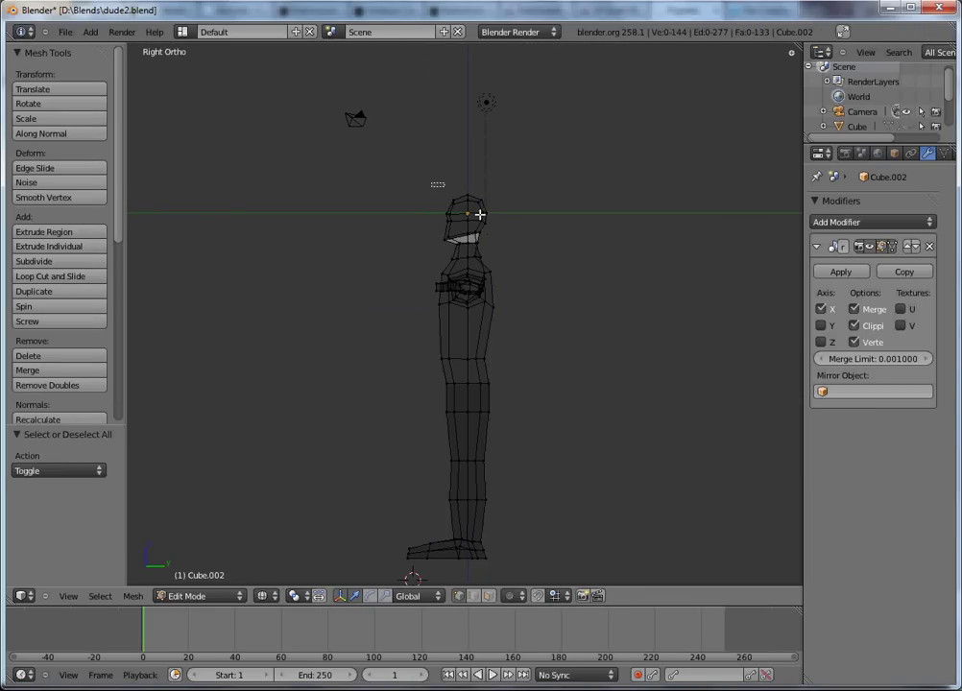
{"action": "left_click_drag", "start_coordinate": [513, 251], "coordinate": [515, 251]}
{"action": "key", "text": "s"}
{"action": "left_click", "coordinate": [526, 260]}
{"action": "key", "text": "Tab"}
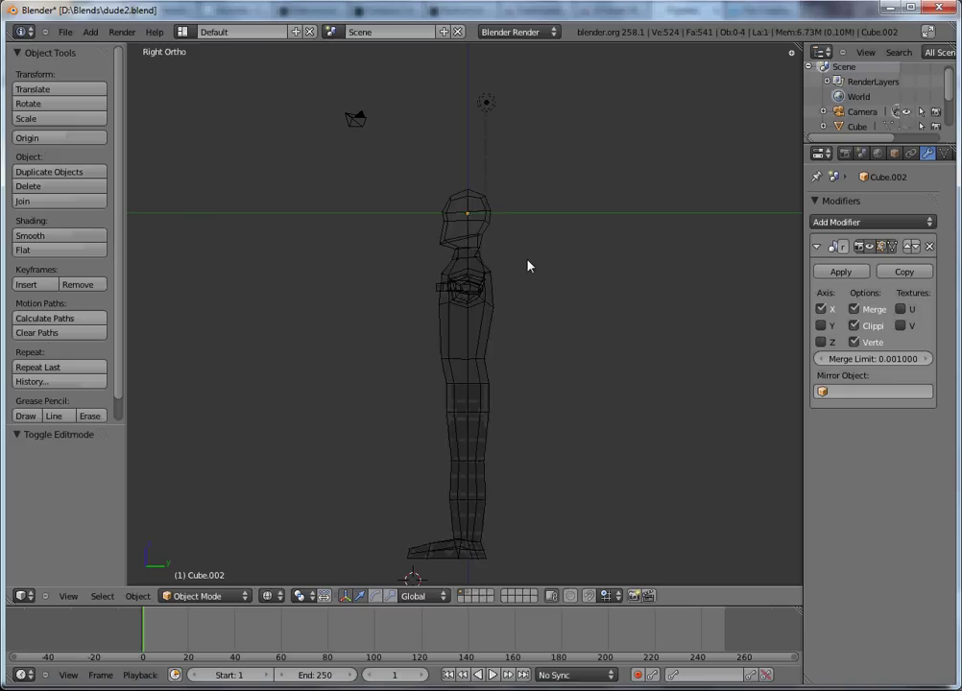
- Compare the proportions of the character on layer 1 with the one on layer 2 in solid front view
{"action": "key", "text": "z"}
{"action": "key", "text": "KP_1"}
{"action": "key", "text": "Tab"}
{"action": "key", "text": "Tab"}
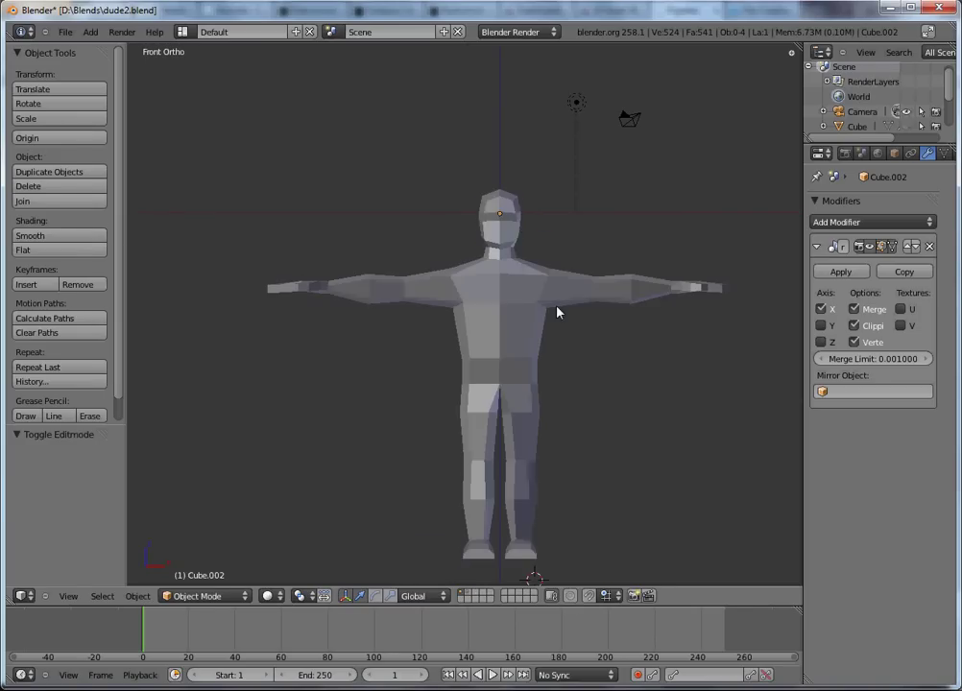
{"action": "key", "text": "2"}
{"action": "key", "text": "1"}
{"action": "key", "text": "2"}
{"action": "key", "text": "1"}
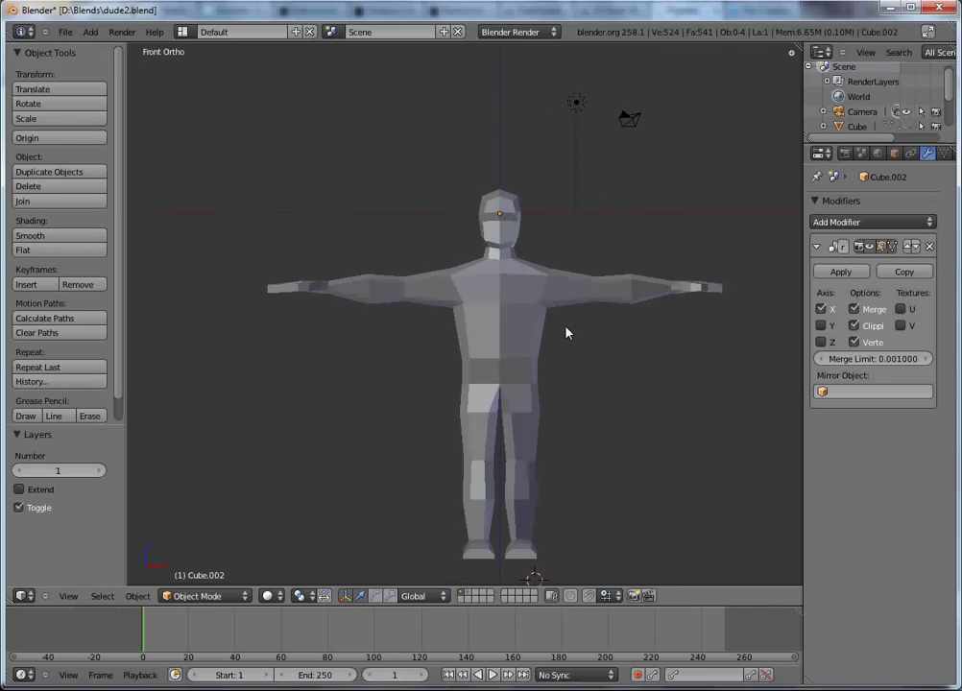
{"action": "key", "text": "2"}
{"action": "key", "text": "1"}
{"action": "key", "text": "2"}
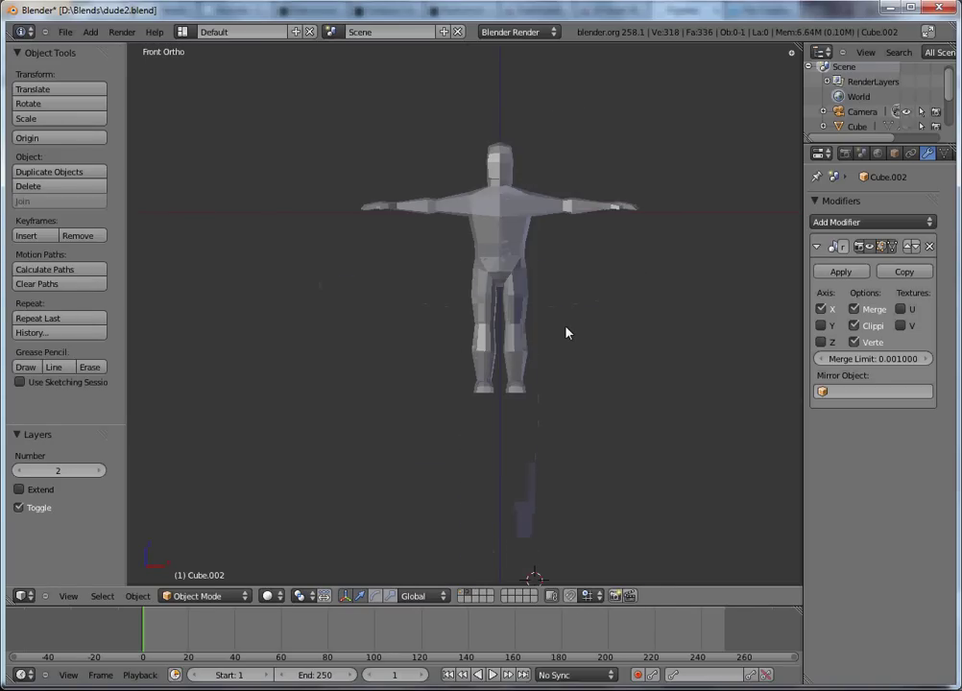
{"action": "key", "text": "1"}
{"action": "key", "text": "Tab"}
{"action": "key", "text": "Tab"}
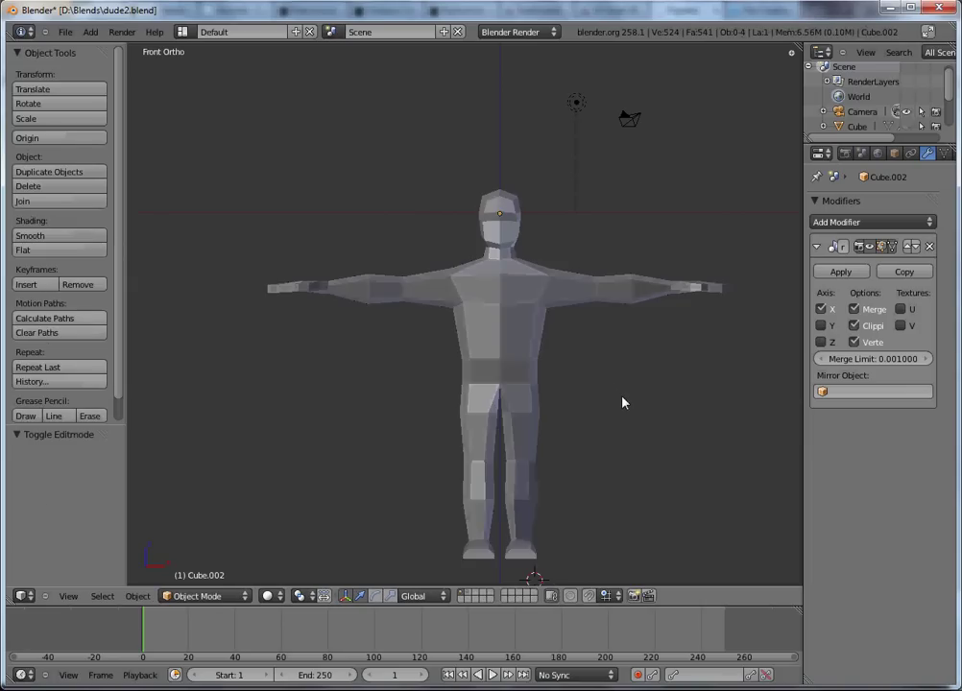
- Try to scale the whole mesh to 0.9345 in Edit Mode
{"action": "key", "text": "Tab"}
{"action": "key", "text": "a"}
{"action": "key", "text": "a"}
{"action": "key", "text": "s"}
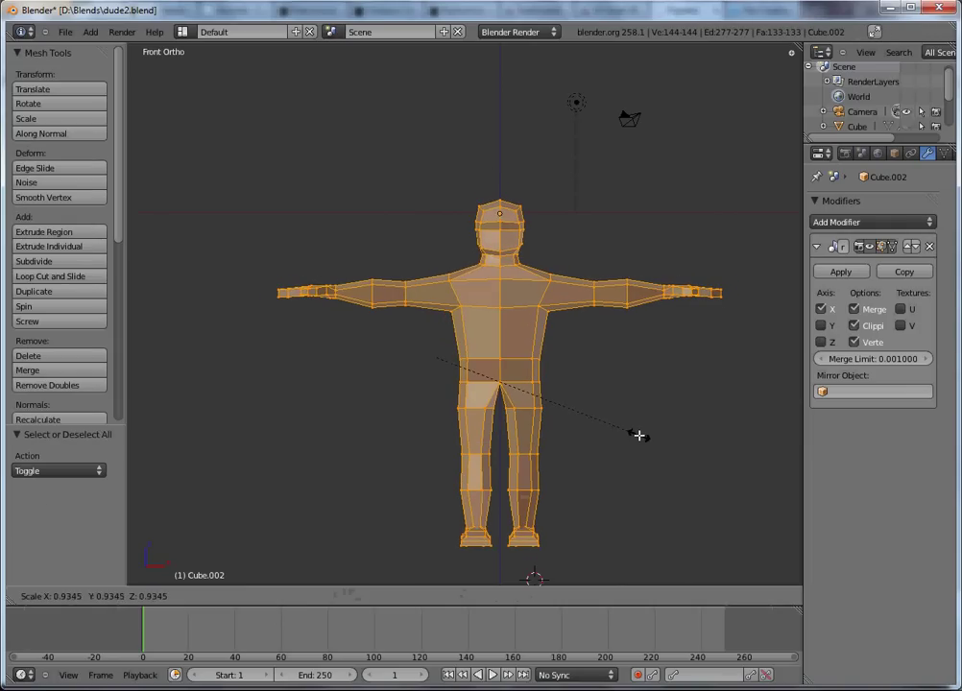
{"action": "left_click", "coordinate": [639, 435]}
{"action": "key", "text": "ctrl+z"}
{"action": "key", "text": "Tab"}
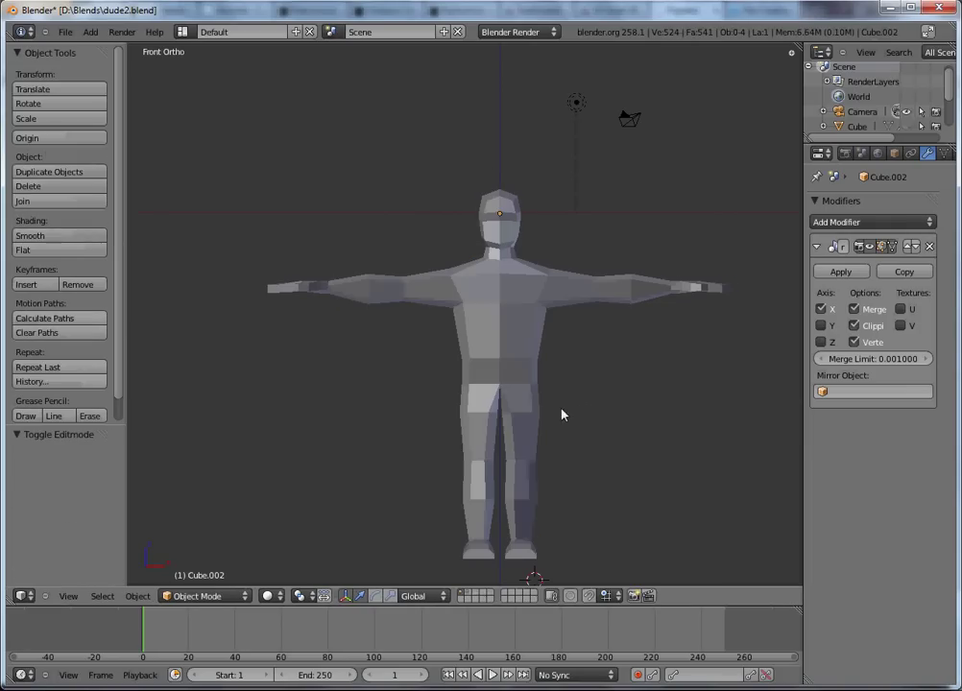
- Select the character object, scale it down in Object Mode against the layer 2 figure, and raise it along Z
{"action": "right_click", "coordinate": [540, 363]}
{"action": "key", "text": "s"}
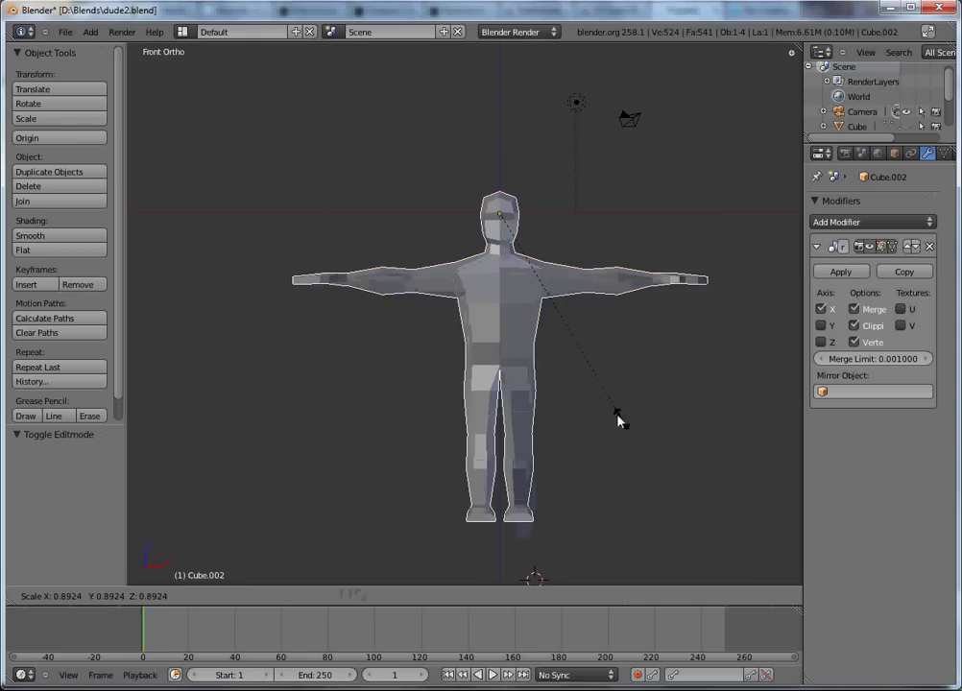
{"action": "left_click", "coordinate": [598, 401]}
{"action": "key", "text": "2"}
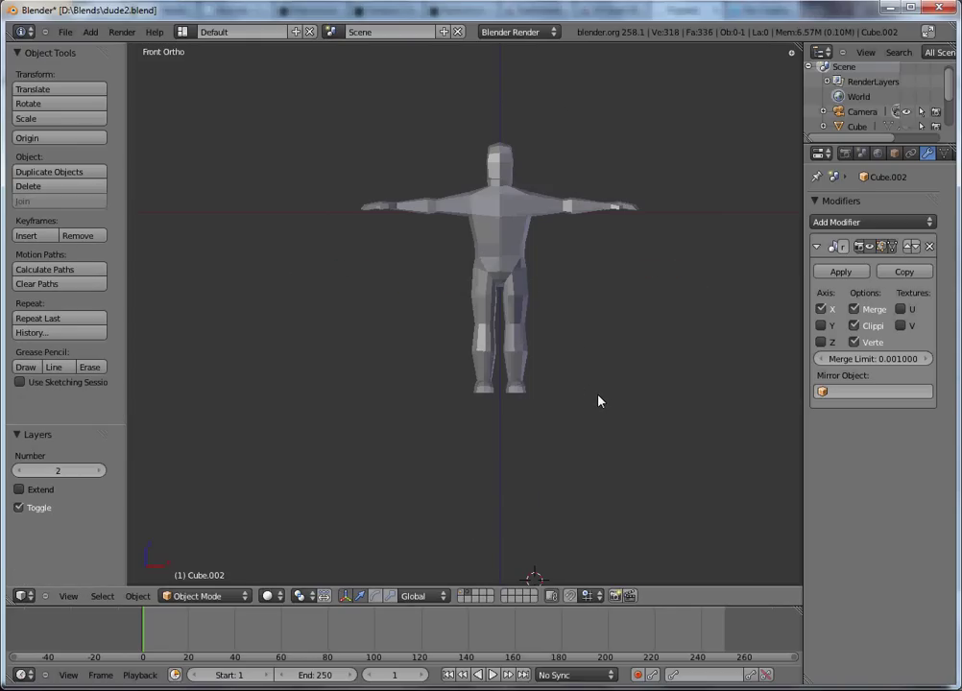
{"action": "key", "text": "1"}
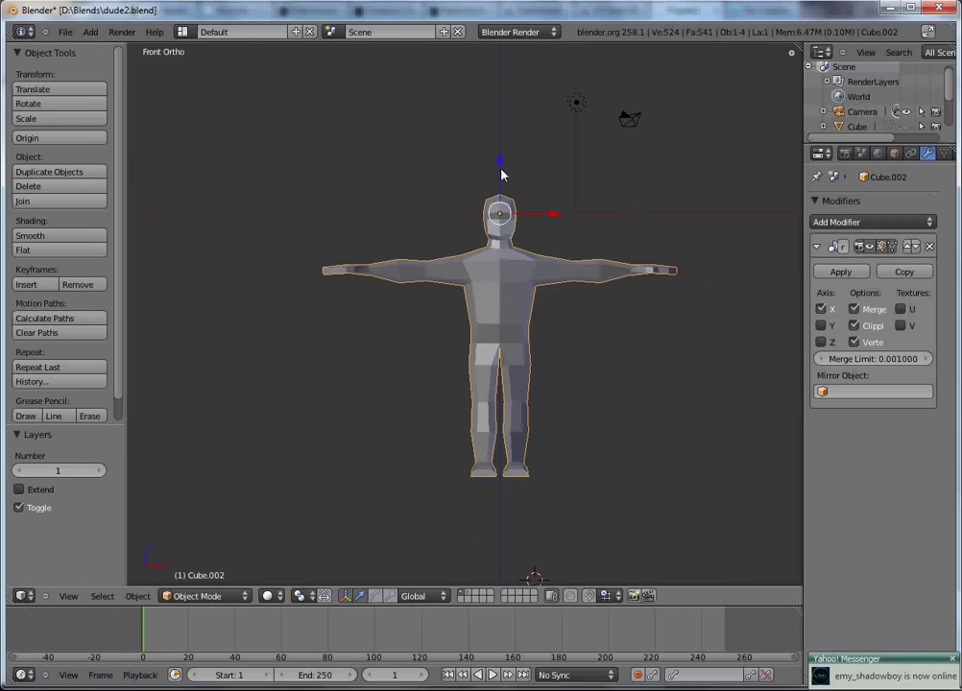
{"action": "key", "text": "g"}
{"action": "key", "text": "Escape"}
- Try to scale the visible forearm and hand vertices to 0.910 in solid front view
{"action": "key", "text": "Tab"}
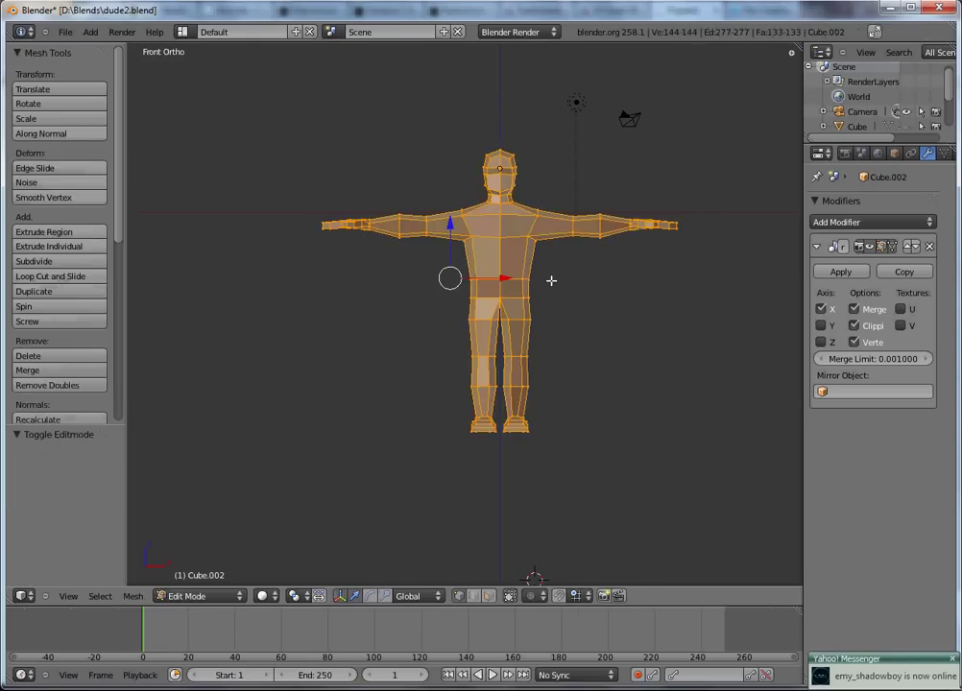
{"action": "scroll", "coordinate": [552, 281], "scroll_direction": "up", "scroll_amount": 3}
{"action": "scroll", "coordinate": [476, 301], "scroll_direction": "down", "scroll_amount": 2}
{"action": "key", "text": "a"}
{"action": "key", "text": "b"}
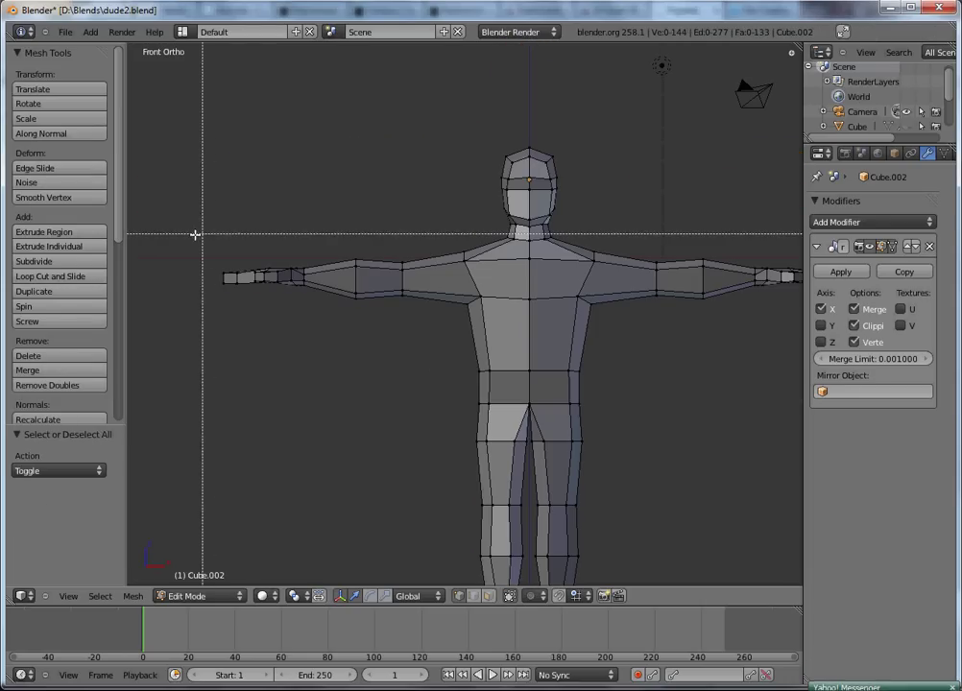
{"action": "left_click_drag", "start_coordinate": [195, 236], "coordinate": [410, 349]}
{"action": "key", "text": "s"}
{"action": "left_click", "coordinate": [451, 387]}
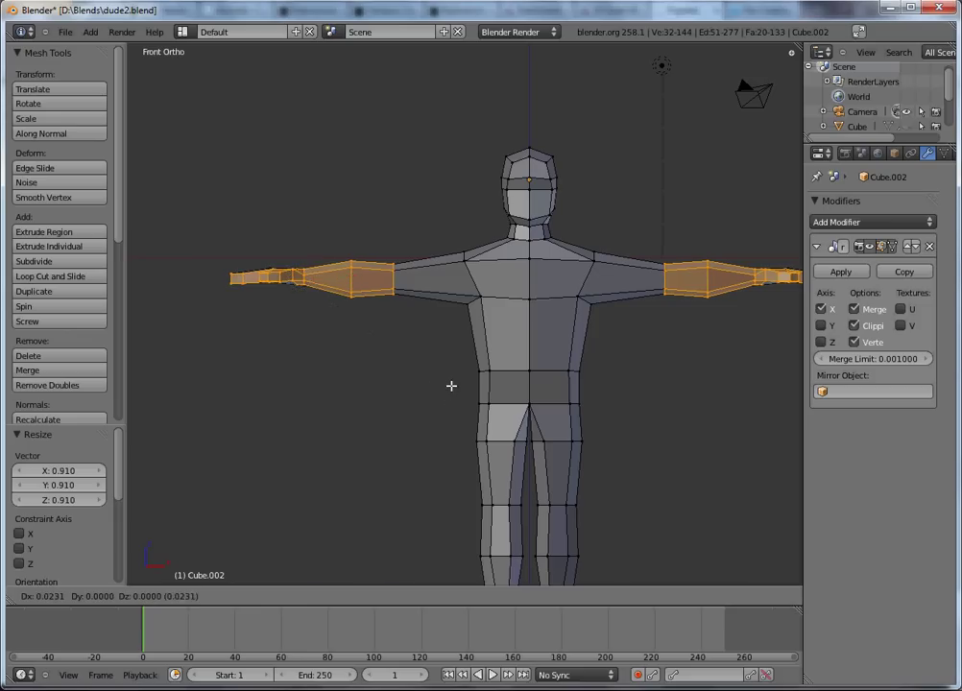
{"action": "key", "text": "g"}
{"action": "left_click", "coordinate": [464, 385]}
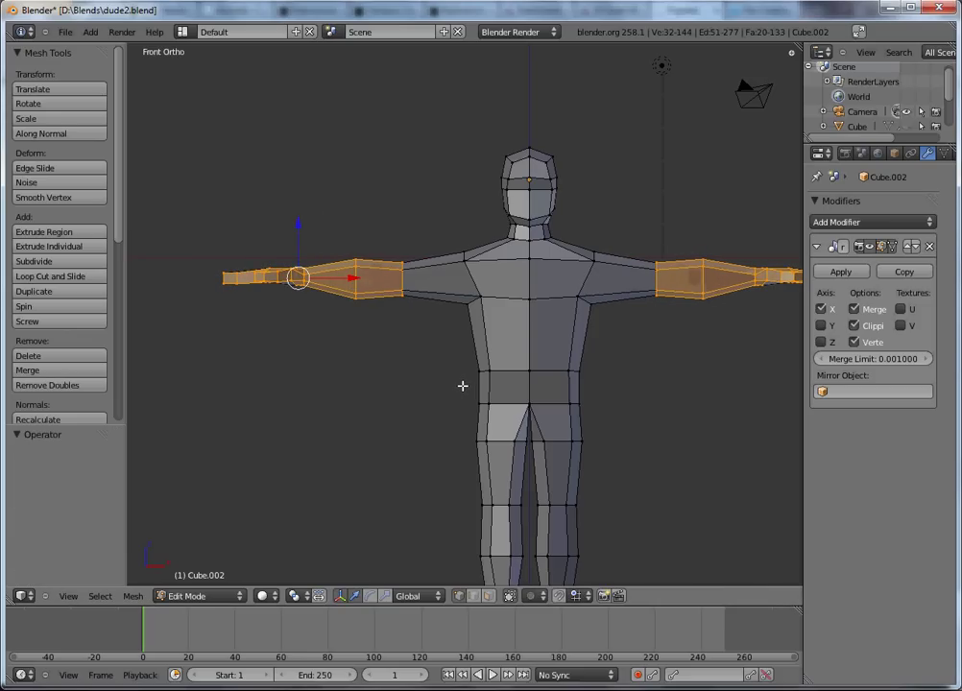
- Select the whole forearm and hand in wireframe, scale them to 0.912, and move them inward to the upper arm
{"action": "key", "text": "b"}
{"action": "left_click_drag", "start_coordinate": [183, 228], "coordinate": [404, 339]}
{"action": "key", "text": "z"}
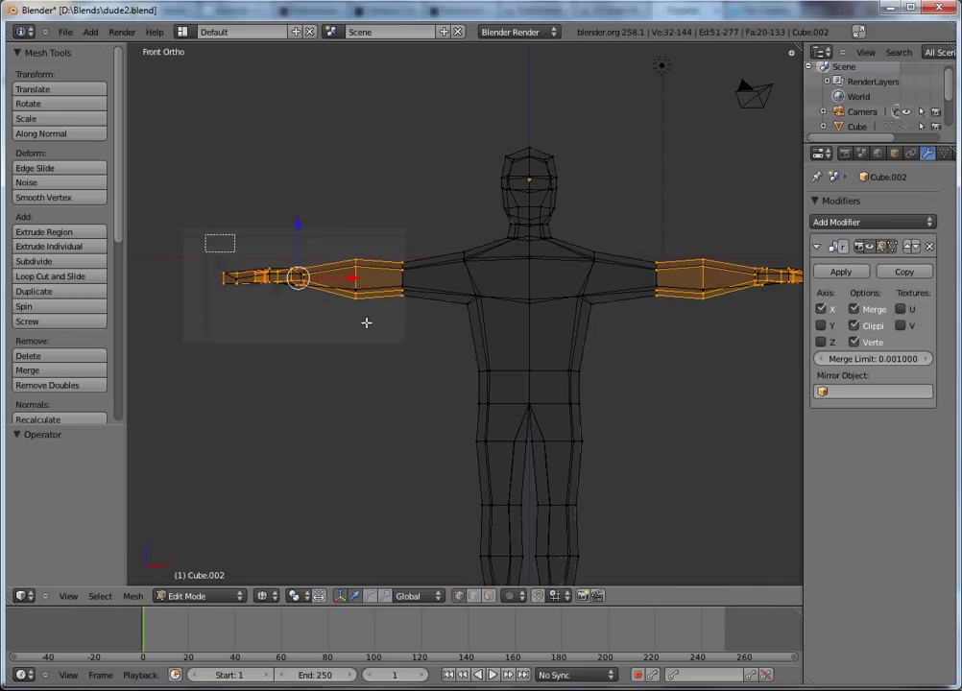
{"action": "left_click", "coordinate": [436, 350]}
{"action": "key", "text": "s"}
{"action": "left_click", "coordinate": [469, 399]}
{"action": "key", "text": "g"}
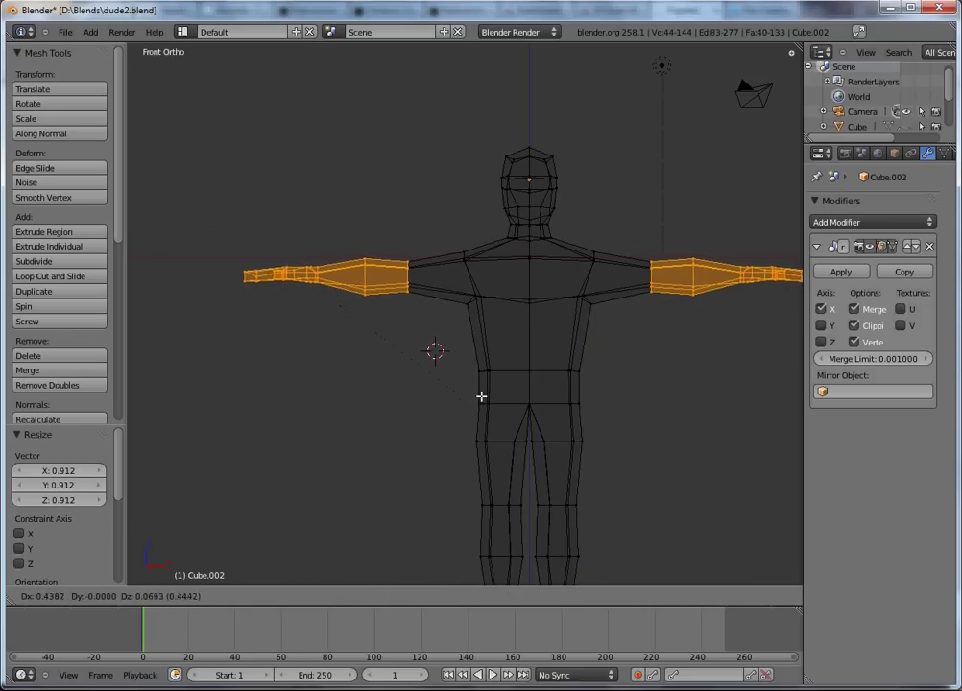
{"action": "left_click", "coordinate": [481, 397]}
{"action": "key", "text": "Tab"}
{"action": "key", "text": "z"}
- Select the front outer side face at the hip in right view and move it slightly forward
{"action": "middle_click_drag", "start_coordinate": [522, 453], "coordinate": [513, 377], "text": "shift"}
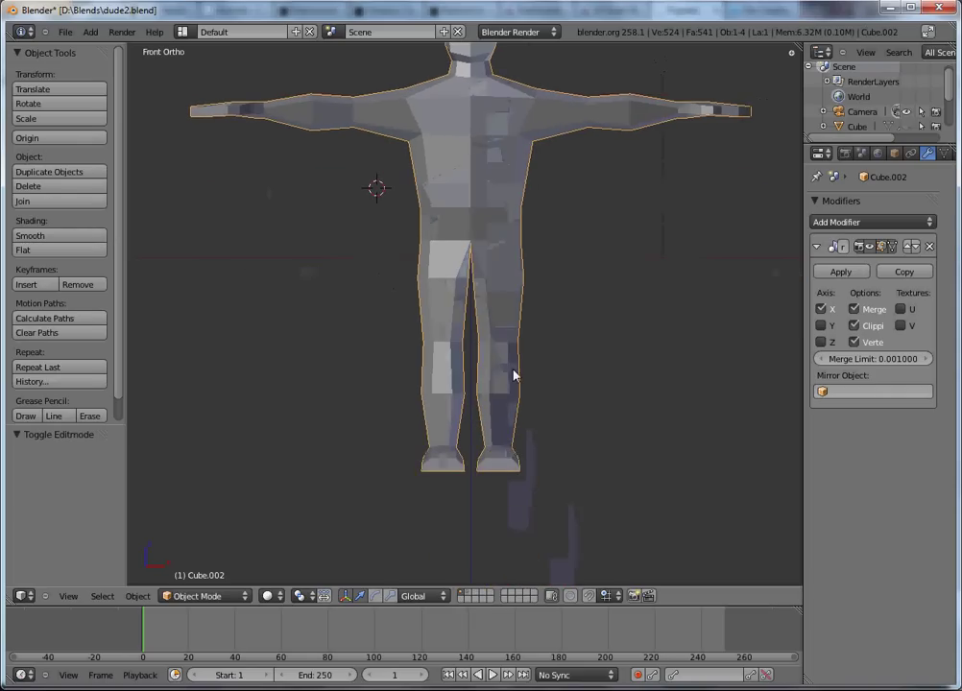
{"action": "key", "text": "KP_3"}
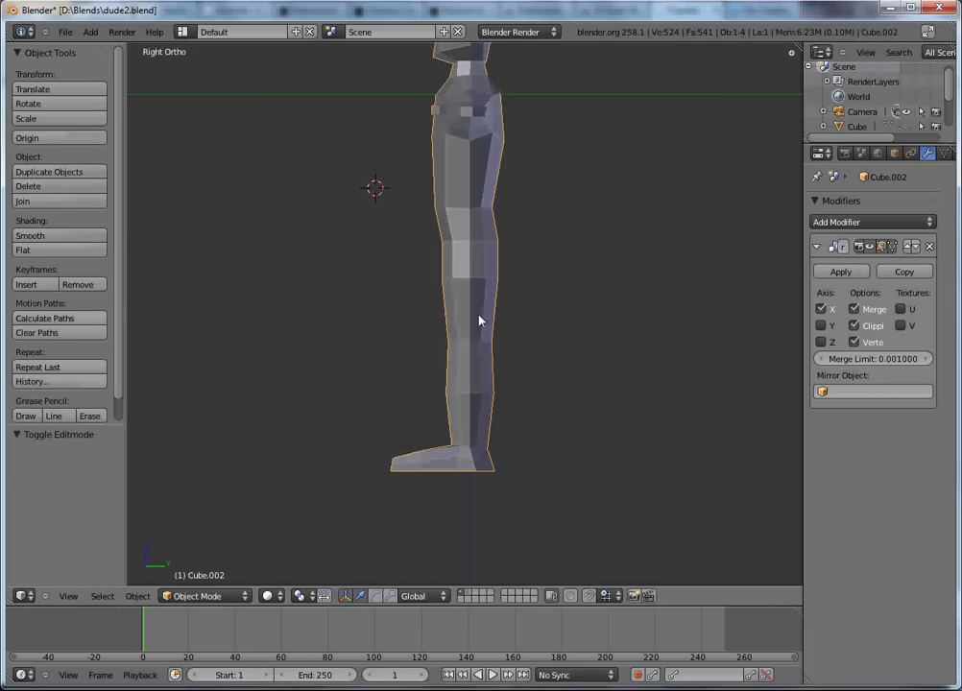
{"action": "key", "text": "Tab"}
{"action": "key", "text": "a"}
{"action": "left_click_drag", "start_coordinate": [463, 280], "coordinate": [462, 282]}
{"action": "key", "text": "g"}
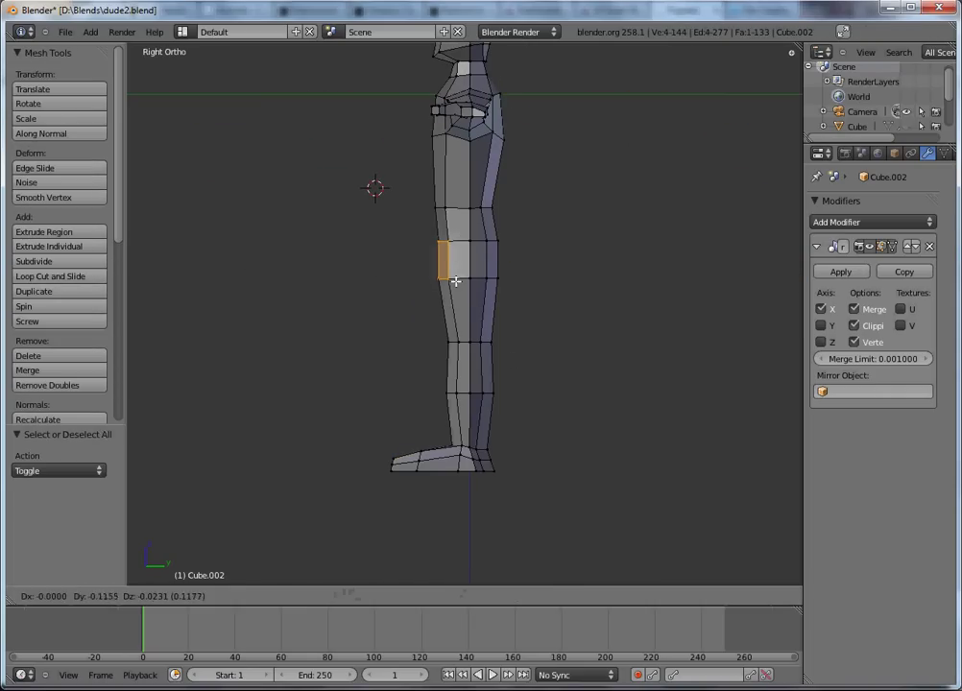
{"action": "left_click", "coordinate": [450, 282]}
{"action": "key", "text": "Tab"}
{"action": "key", "text": "Tab"}
- Select the rear hip vertices in wireframe right view and move them slightly up and back
{"action": "key", "text": "z"}
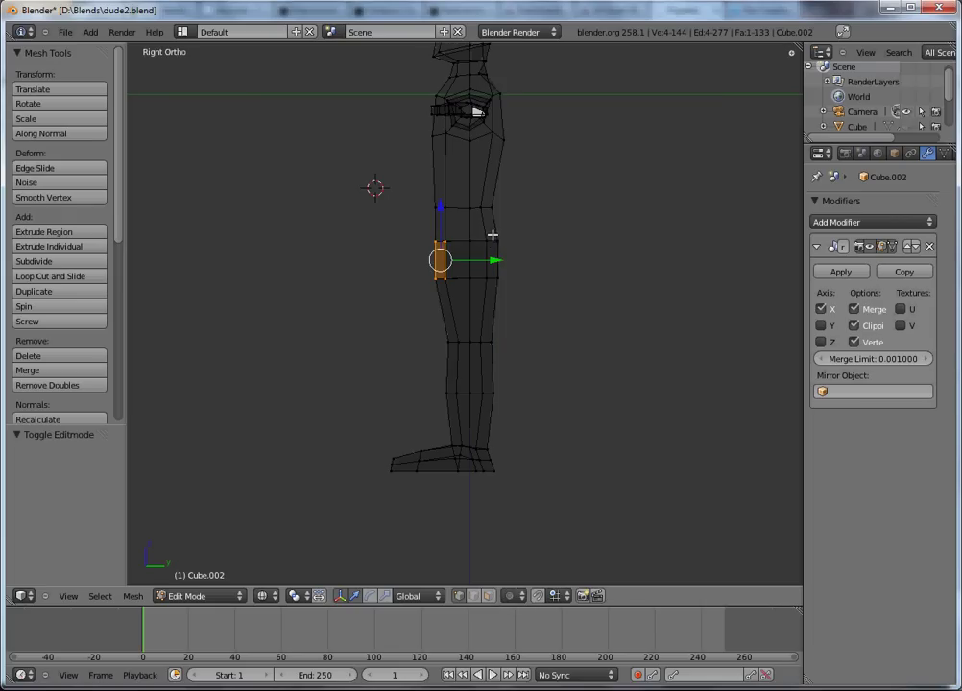
{"action": "key", "text": "a"}
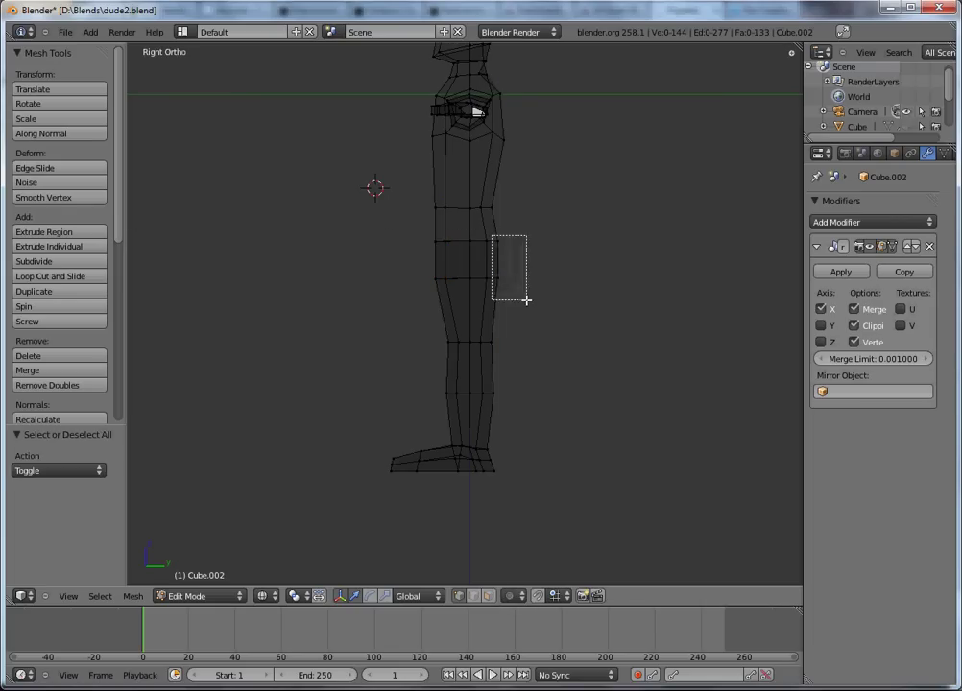
{"action": "left_click_drag", "start_coordinate": [526, 300], "coordinate": [526, 300]}
{"action": "key", "text": "g"}
{"action": "left_click", "coordinate": [528, 298]}
- Select the visible knee-level vertices in solid right view, scale them slightly, and move them about 0.07 forward along Y
{"action": "key", "text": "a"}
{"action": "key", "text": "b"}
{"action": "left_click_drag", "start_coordinate": [471, 329], "coordinate": [512, 356]}
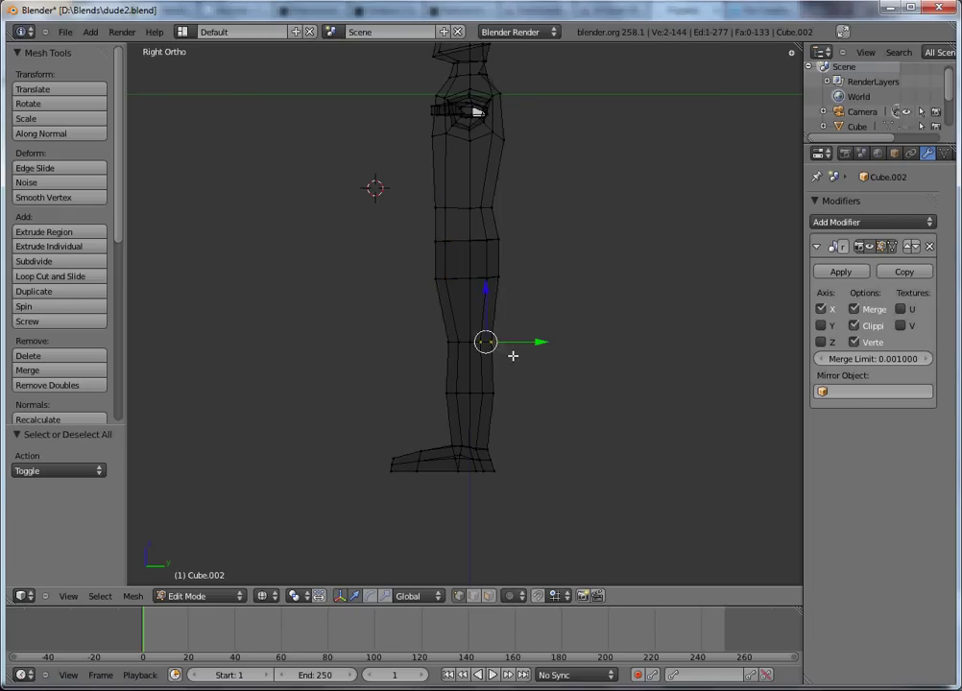
{"action": "key", "text": "z"}
{"action": "key", "text": "b"}
{"action": "left_click_drag", "start_coordinate": [439, 334], "coordinate": [513, 361]}
{"action": "left_click_drag", "start_coordinate": [421, 333], "coordinate": [511, 366]}
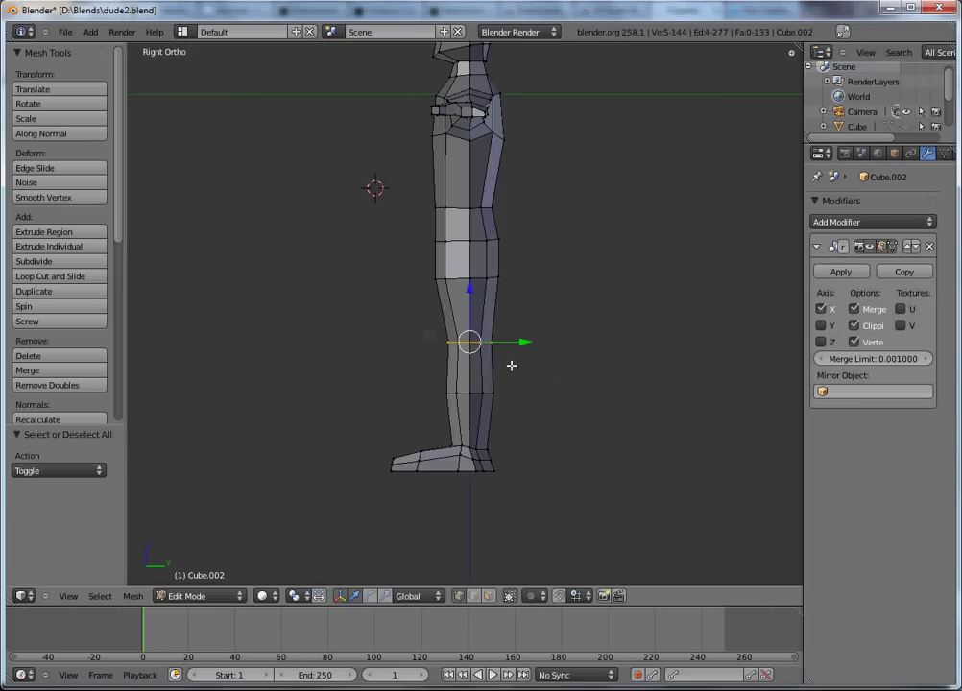
{"action": "key", "text": "s"}
{"action": "left_click", "coordinate": [535, 365]}
{"action": "key", "text": "g"}
{"action": "left_click", "coordinate": [533, 366]}
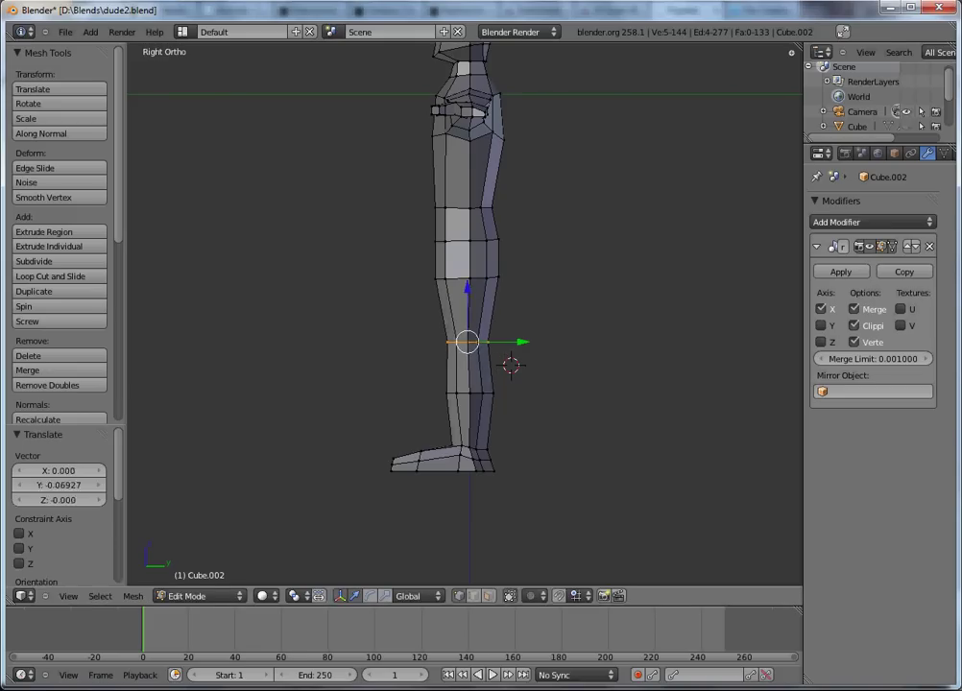
- Select the front waist vertex beside the centre line in front view and move it about 0.25 inward and 0.05 down
{"action": "key", "text": "Tab"}
{"action": "key", "text": "KP_1"}
{"action": "key", "text": "Tab"}
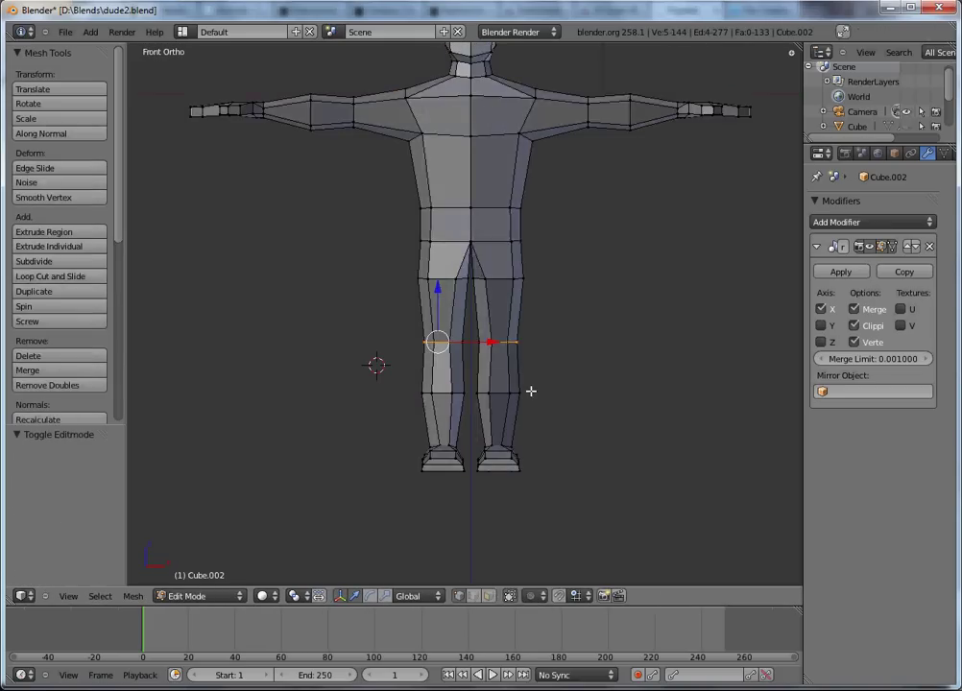
{"action": "key", "text": "Tab"}
{"action": "middle_click_drag", "start_coordinate": [510, 318], "coordinate": [448, 314], "text": "shift"}
{"action": "key", "text": "Tab"}
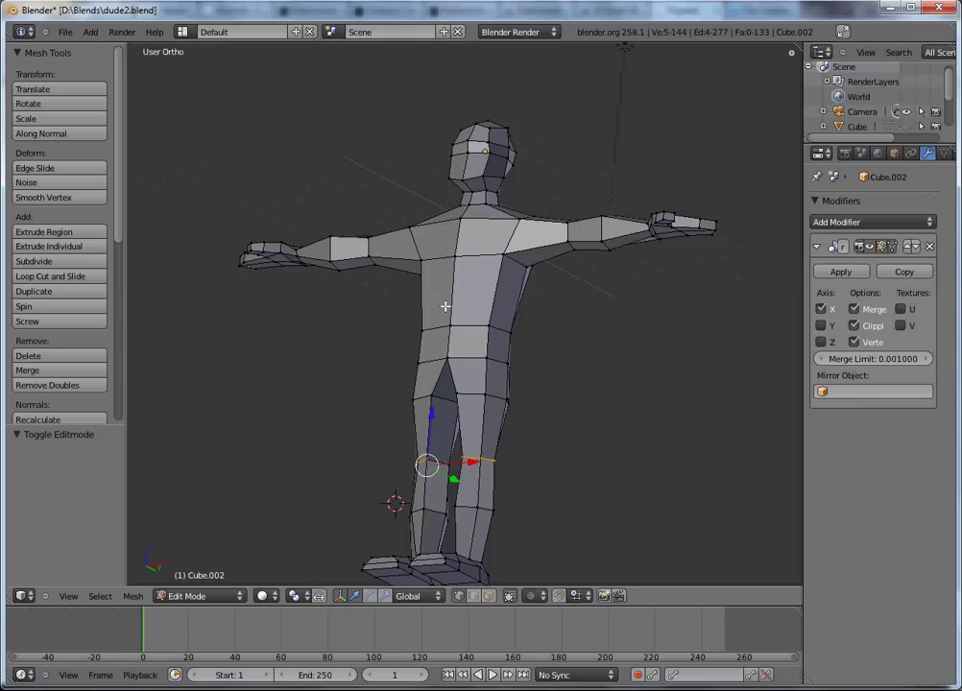
{"action": "key", "text": "KP_1"}
{"action": "right_click", "coordinate": [442, 333], "text": "alt"}
{"action": "key", "text": "g"}
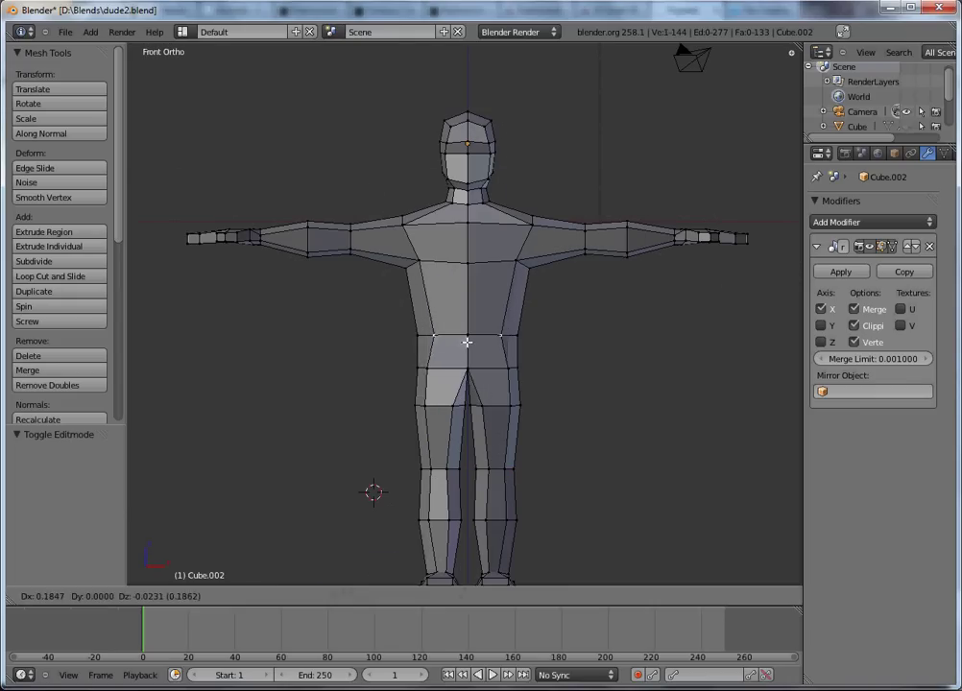
{"action": "left_click", "coordinate": [469, 342]}
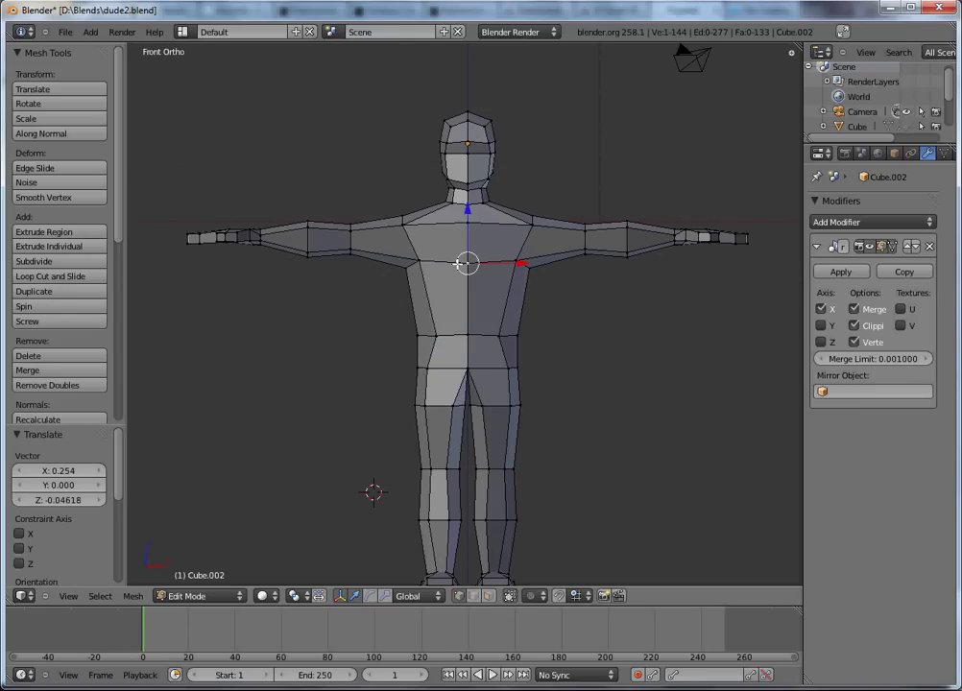
- In right view, move the lower front chest edge about 0.11 forward and the upper front chest edge about 0.07 forward
{"action": "key", "text": "KP_3"}
{"action": "scroll", "coordinate": [460, 278], "scroll_direction": "up", "scroll_amount": 4}
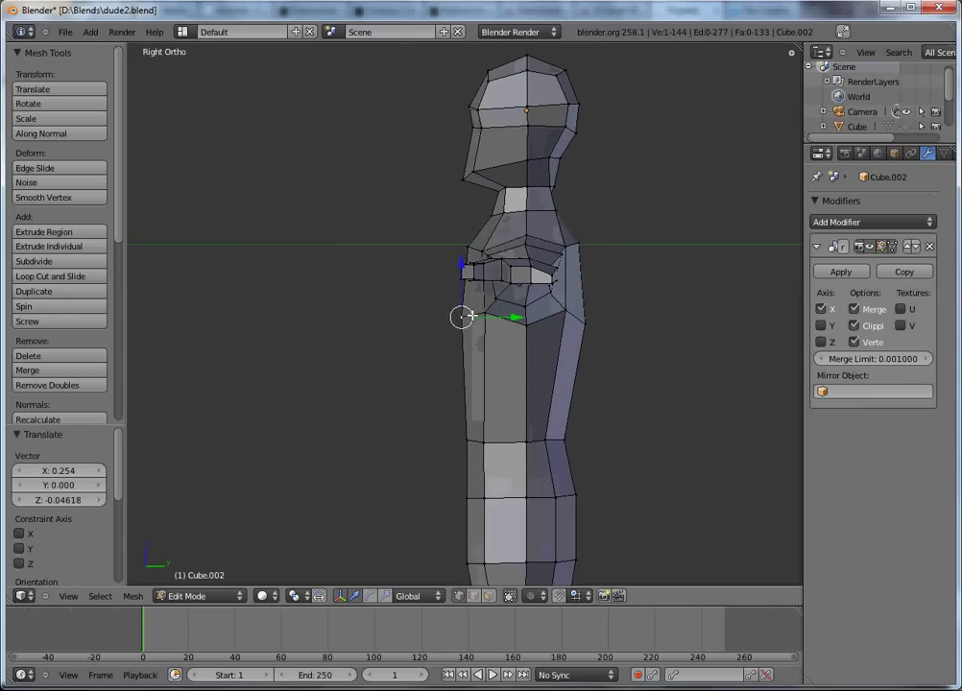
{"action": "key", "text": "g"}
{"action": "left_click", "coordinate": [494, 334]}
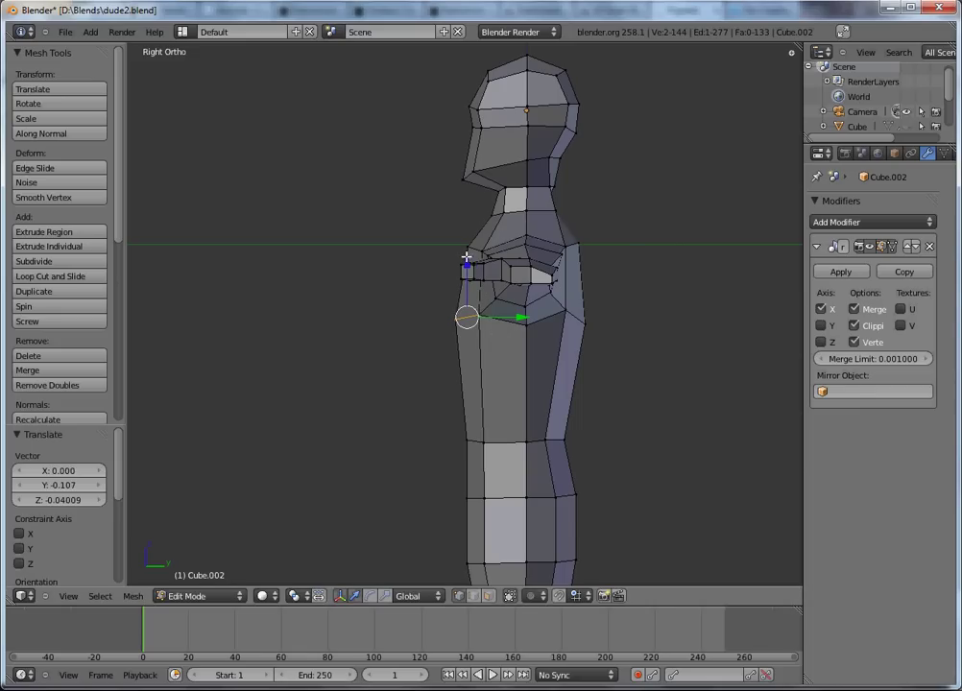
{"action": "key", "text": "g"}
{"action": "left_click", "coordinate": [480, 252]}
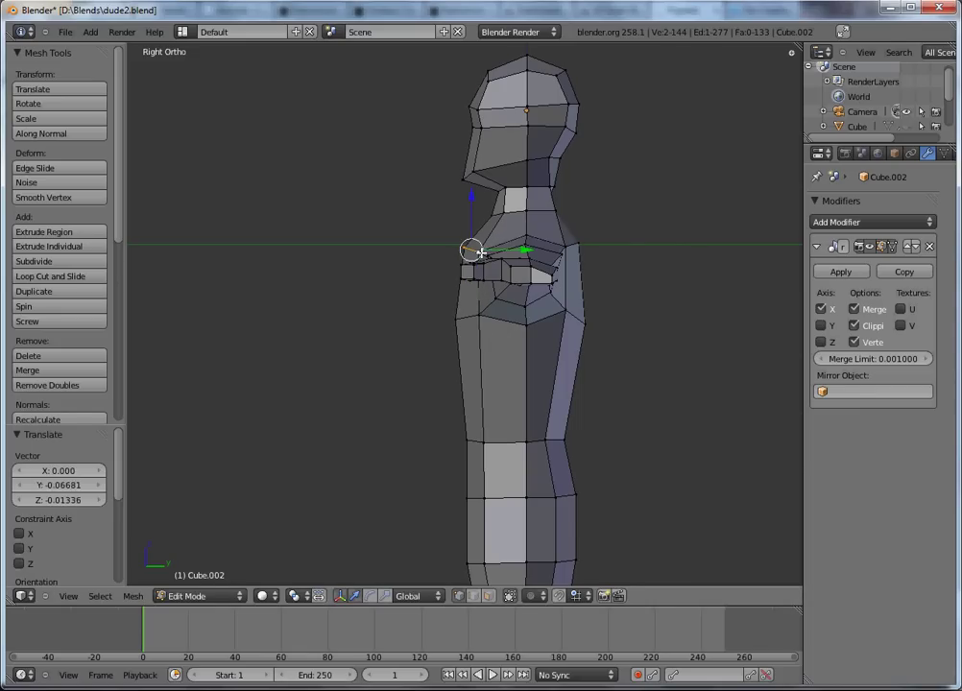
- Leave mesh editing, return to front view, and save the file as a new incremental version, dude3.blend
{"action": "key", "text": "Tab"}
{"action": "middle_click_drag", "start_coordinate": [526, 301], "coordinate": [617, 321]}
{"action": "key", "text": "KP_1"}
{"action": "key", "text": "ctrl+shift+s"}
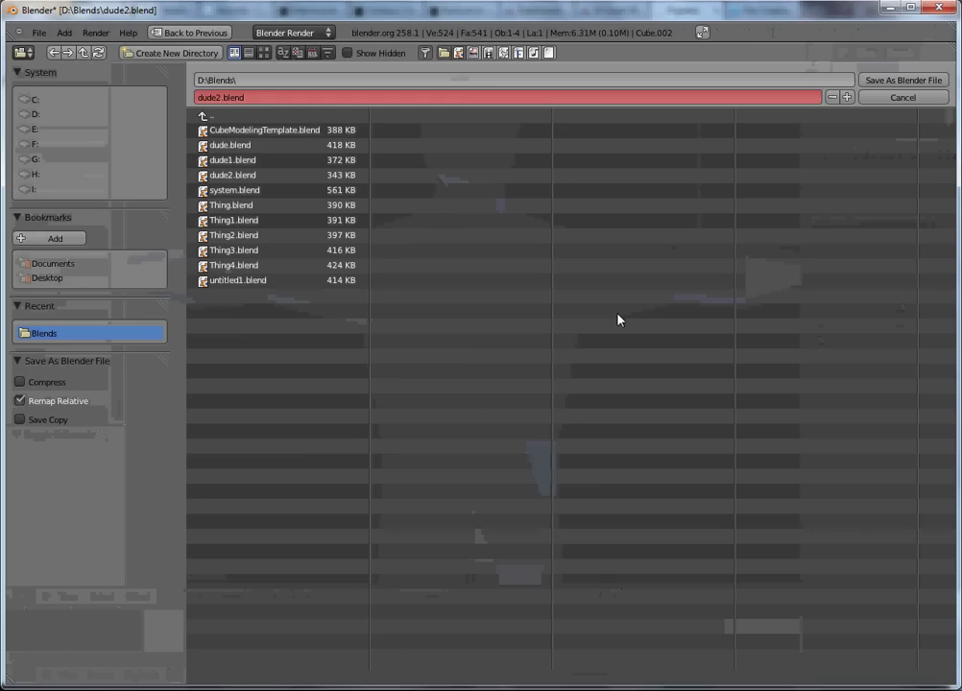
{"action": "key", "text": "KP_Add"}
{"action": "key", "text": "Return"}
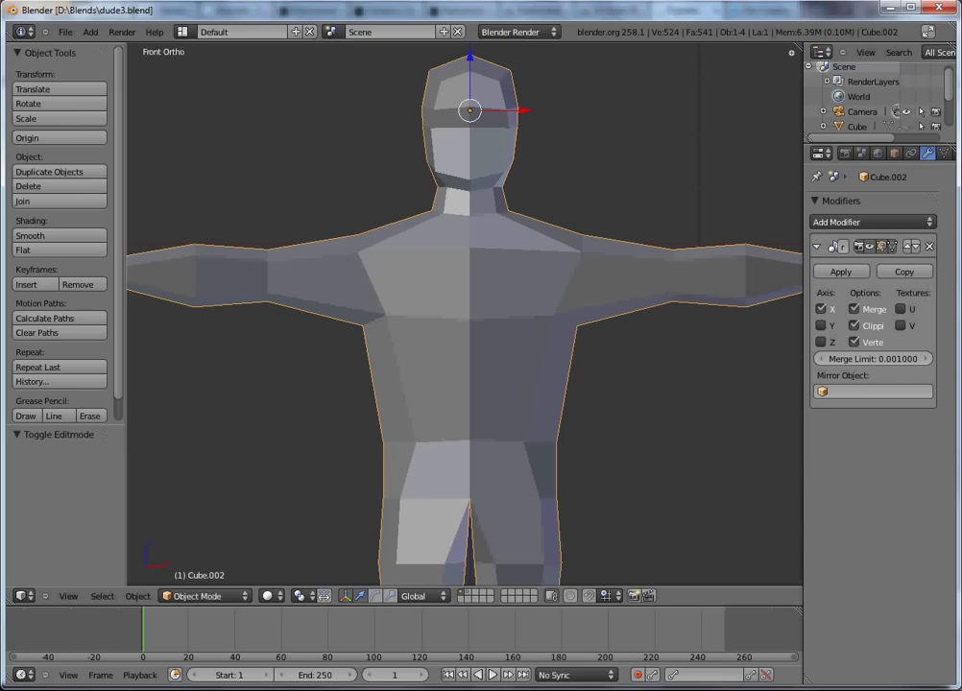